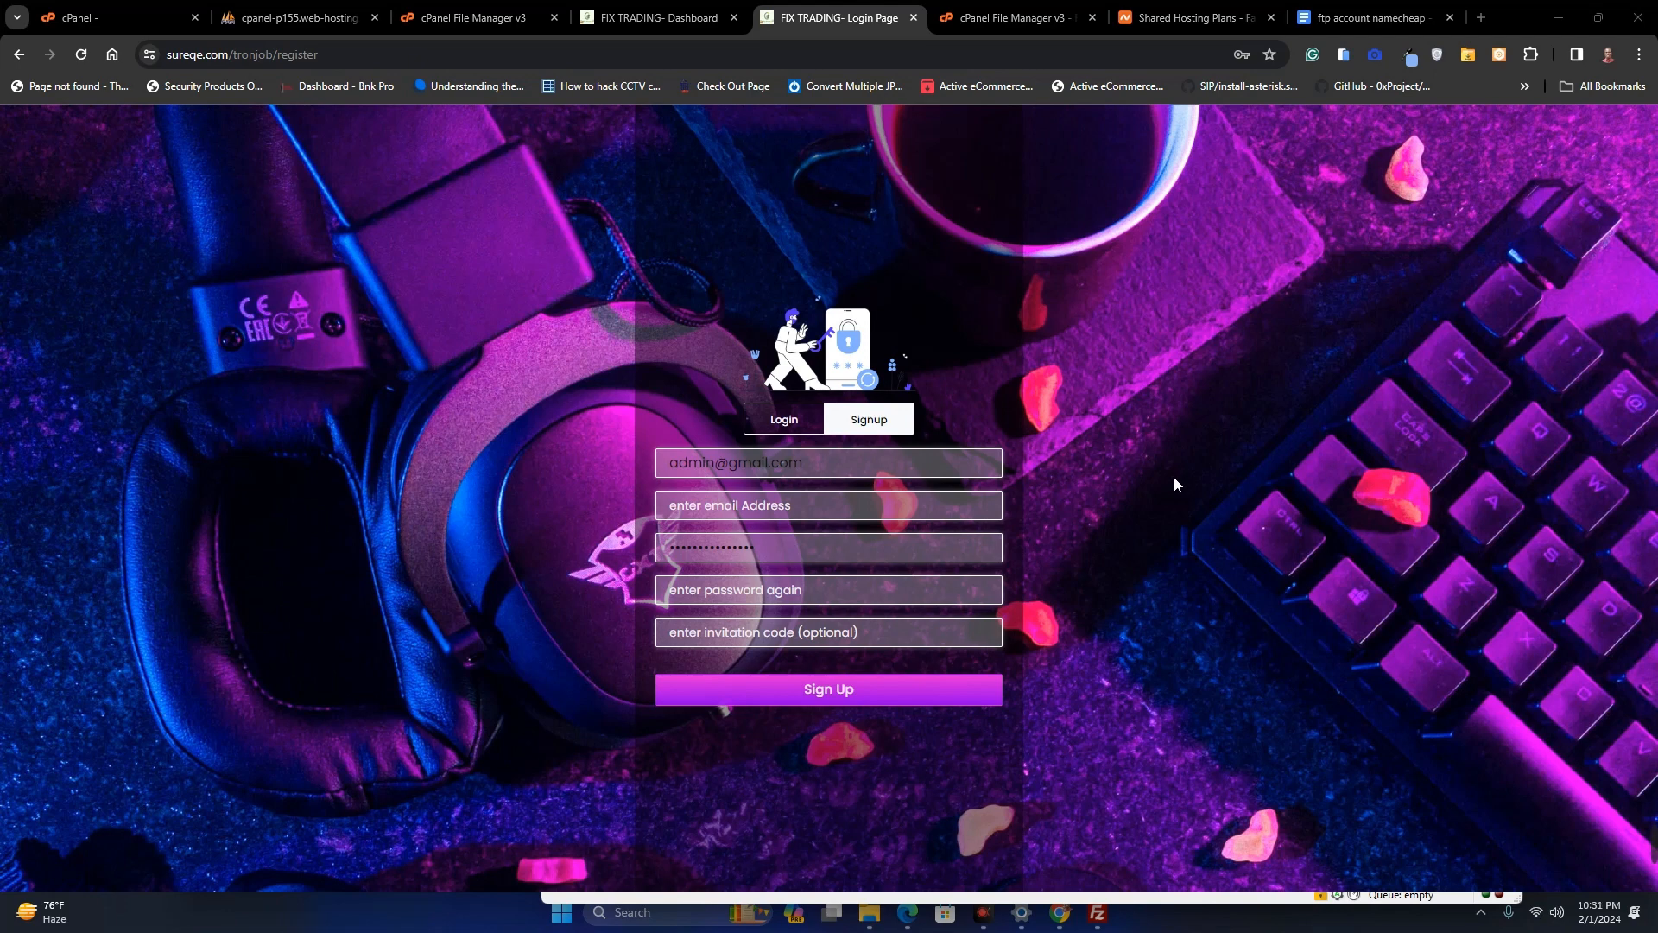
# - Check the login form, return to the sign-up form and enter the new account's e-mail address in the username field
pyautogui.click(791, 421)
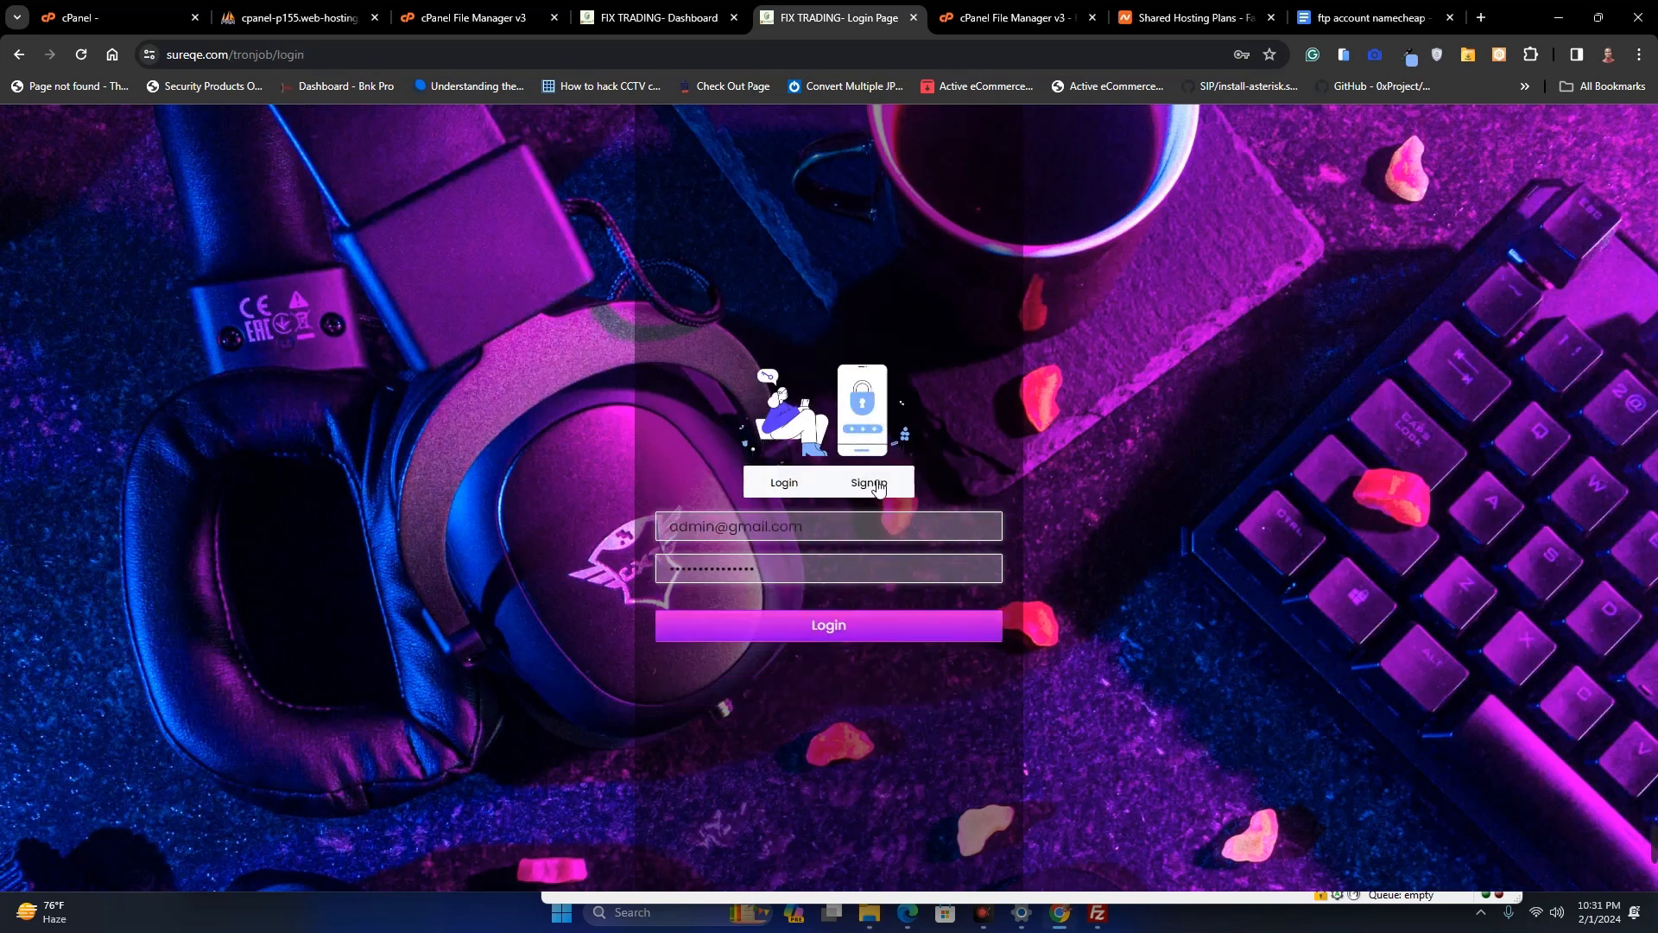
pyautogui.click(857, 496)
pyautogui.click(790, 475)
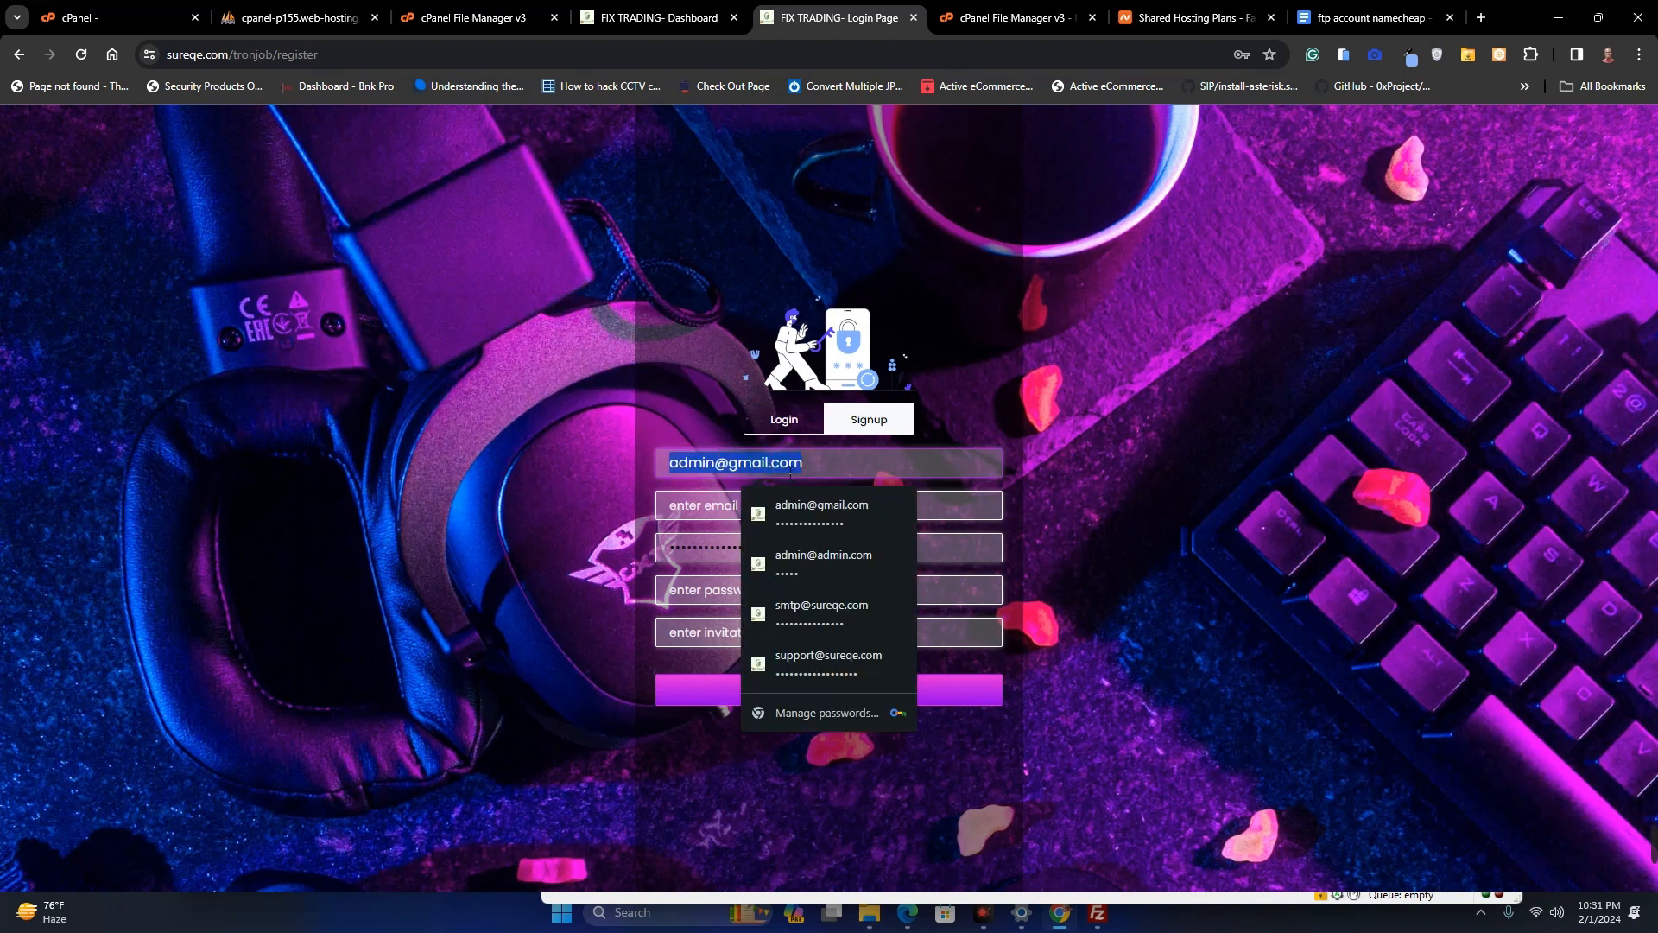
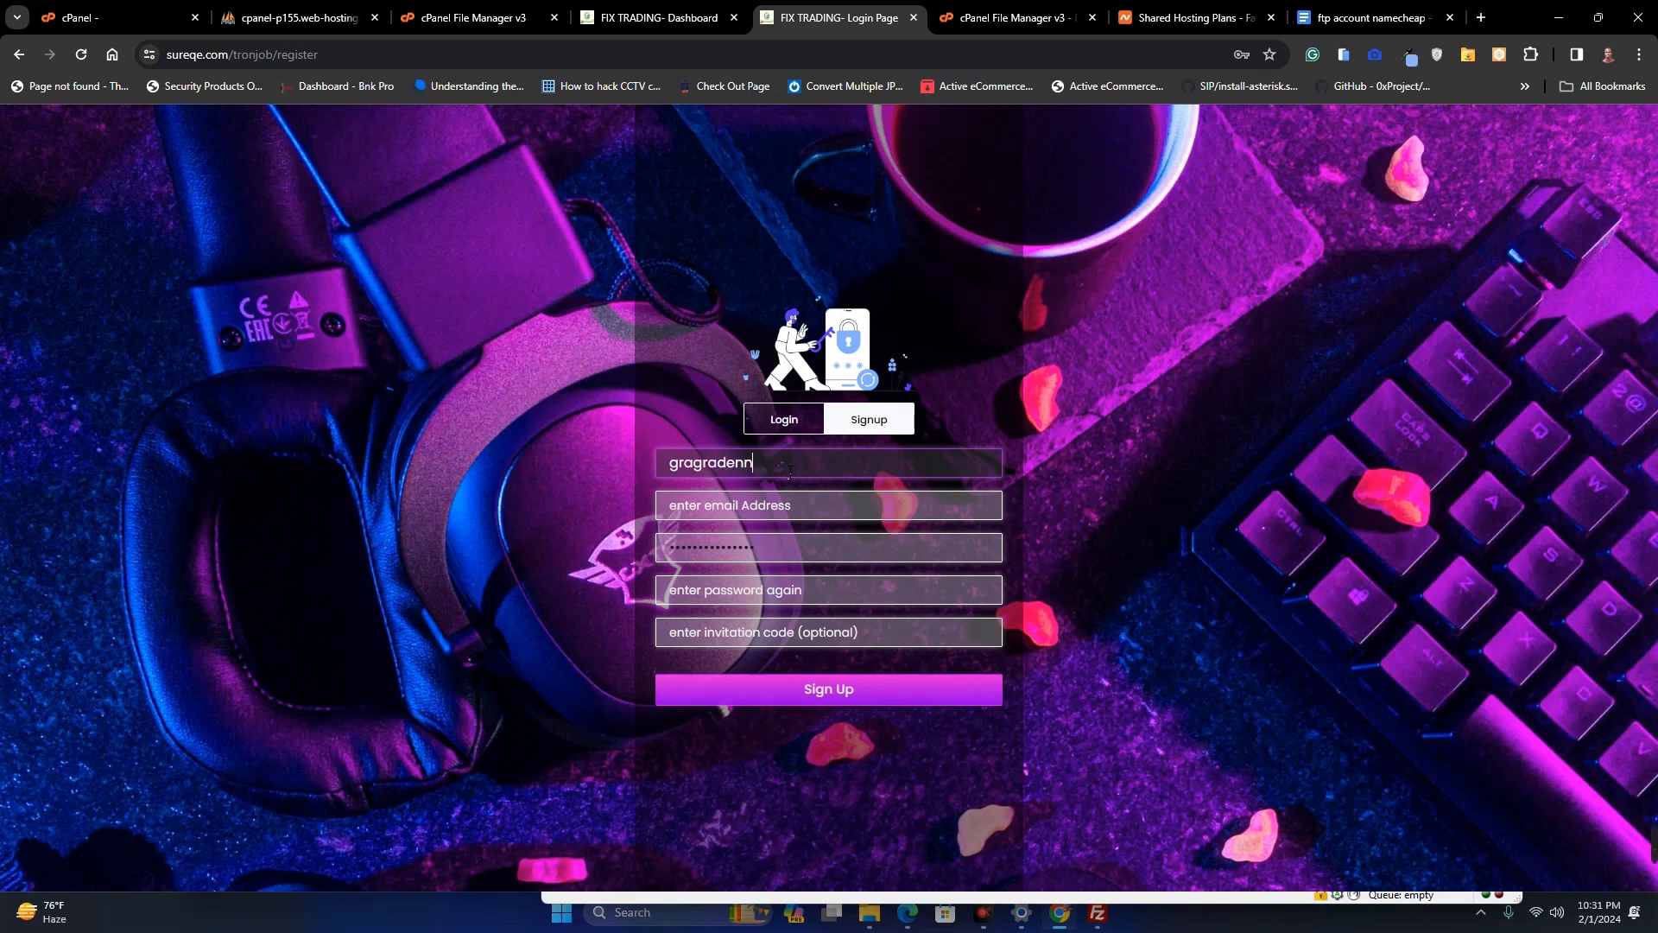
pyautogui.press('Tab')
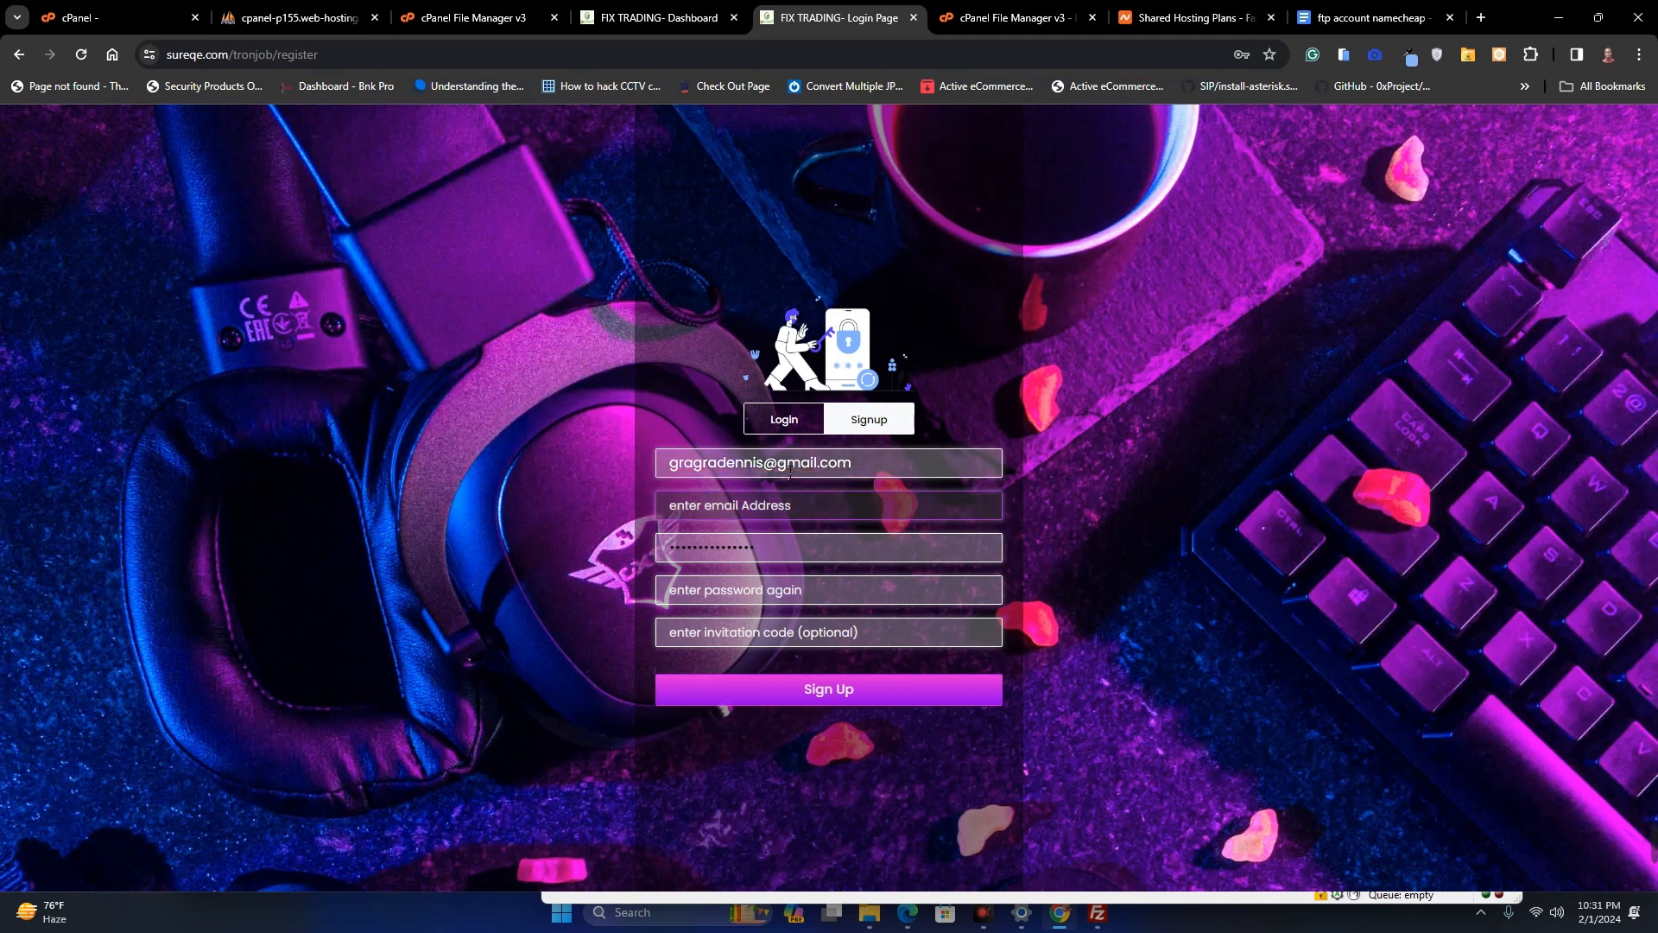
# - Move the e-mail address from the username field to the email field, and fill in the account's username
pyautogui.click(873, 449)
pyautogui.hotkey('ctrl', 'a')
pyautogui.hotkey('ctrl', 'c')
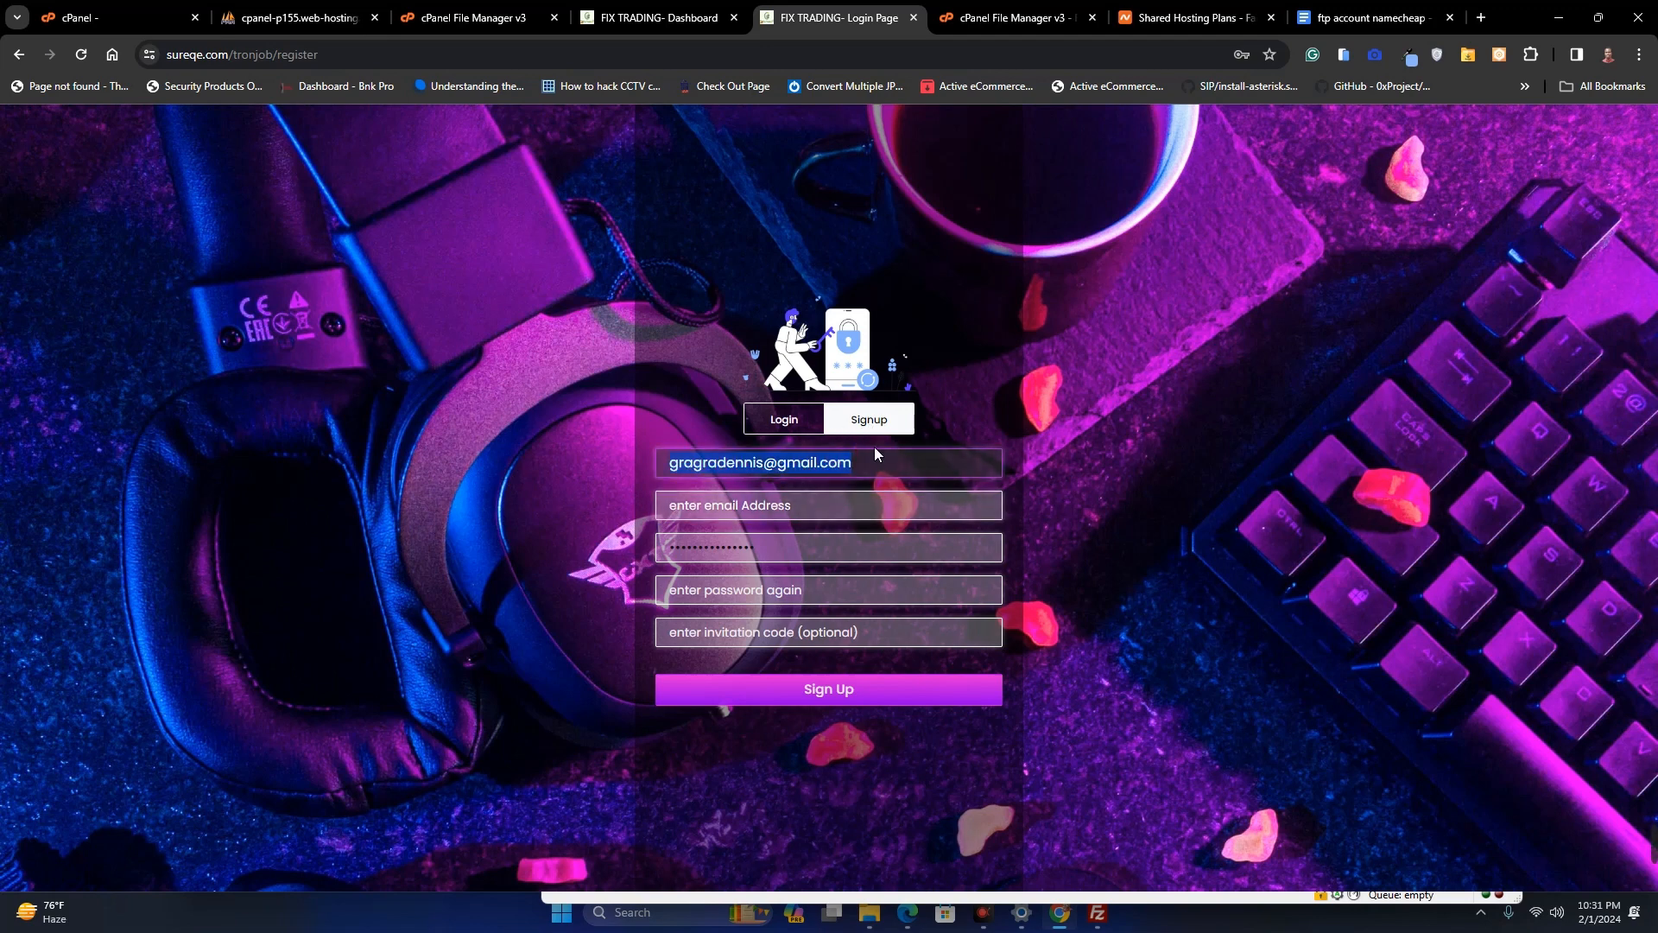
pyautogui.press('BackSpace')
pyautogui.click(718, 510)
pyautogui.hotkey('ctrl', 'v')
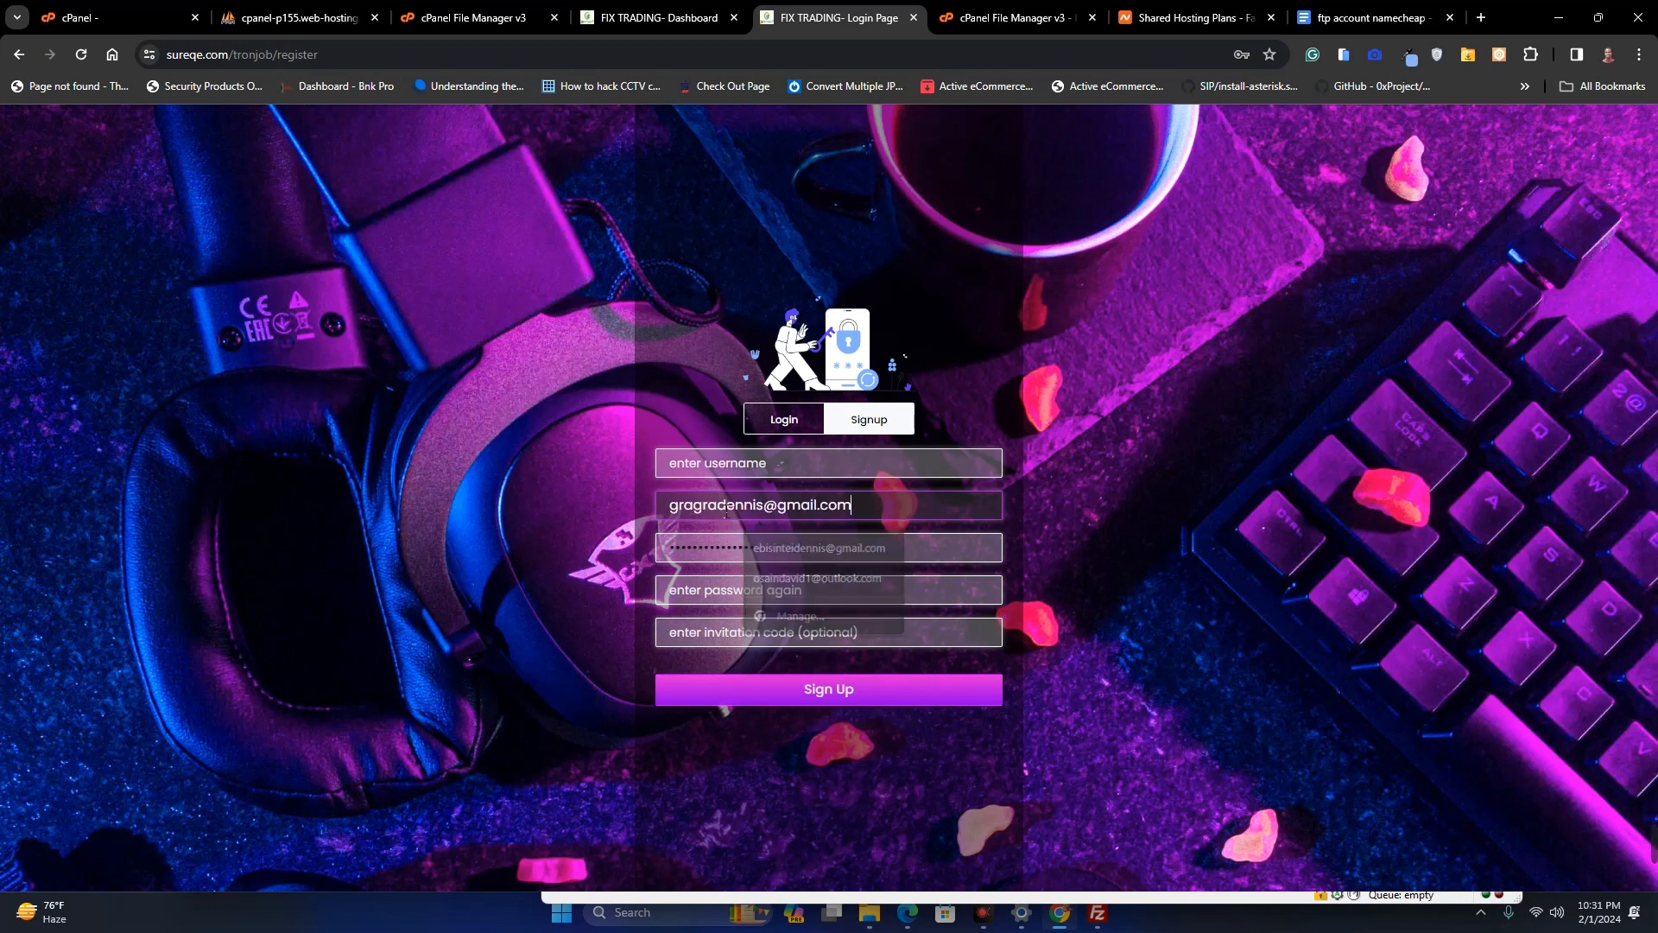
pyautogui.click(728, 462)
pyautogui.write('gragra')
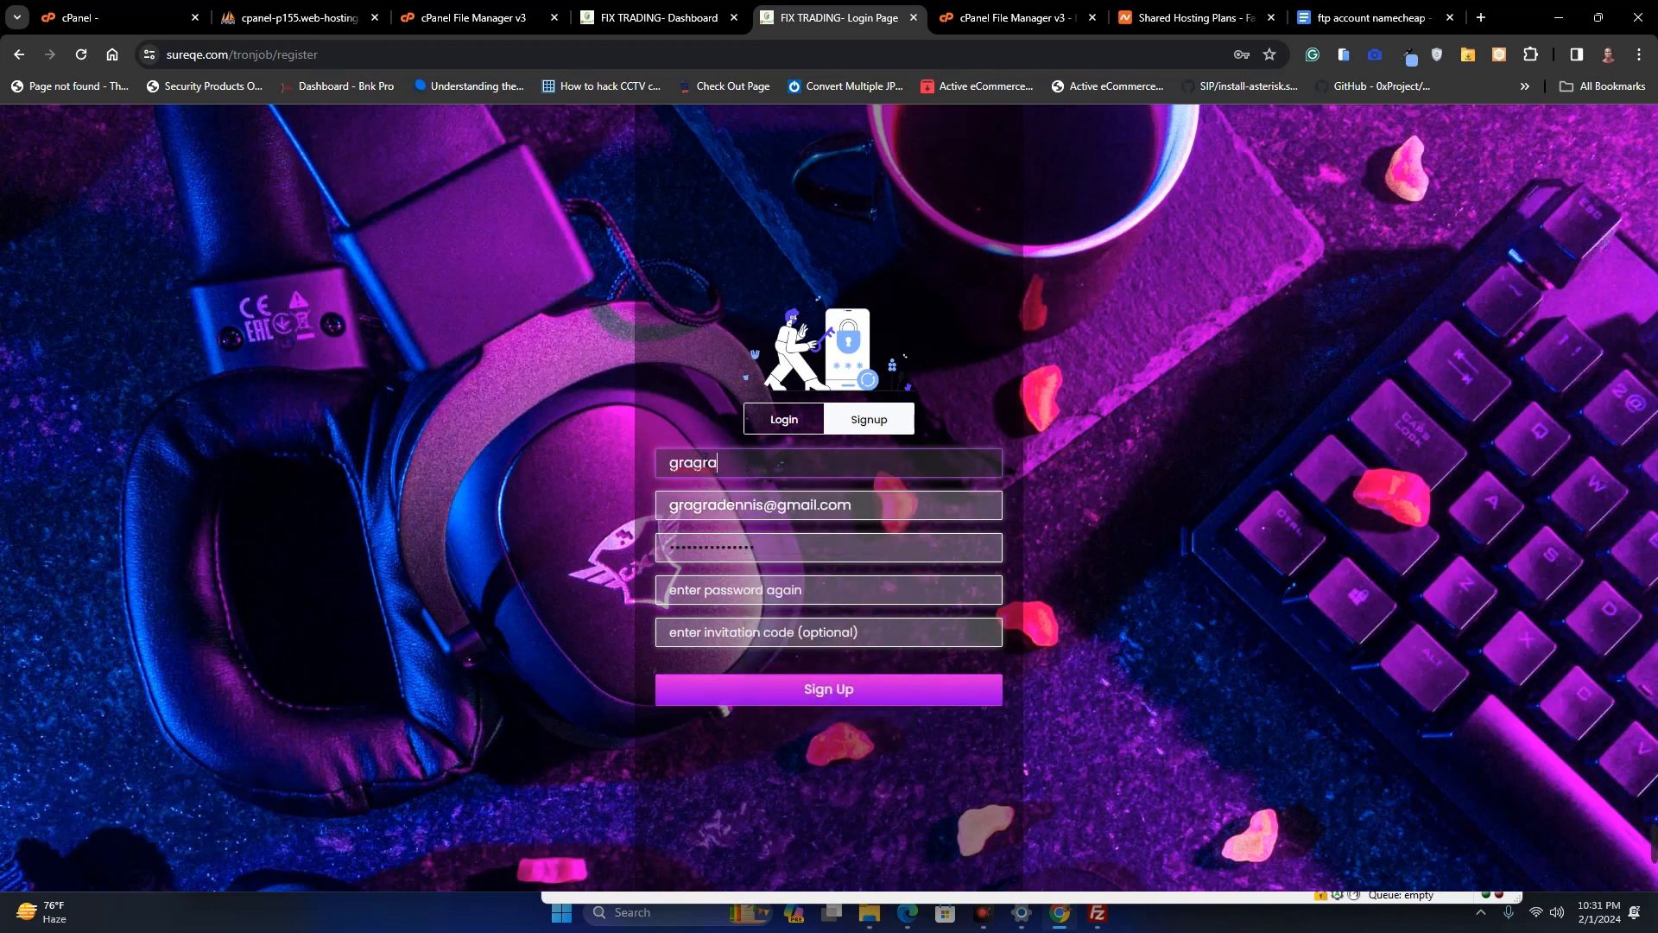
# - Replace the prefilled password with the new account password and repeat it in the confirmation field
pyautogui.doubleClick(817, 553)
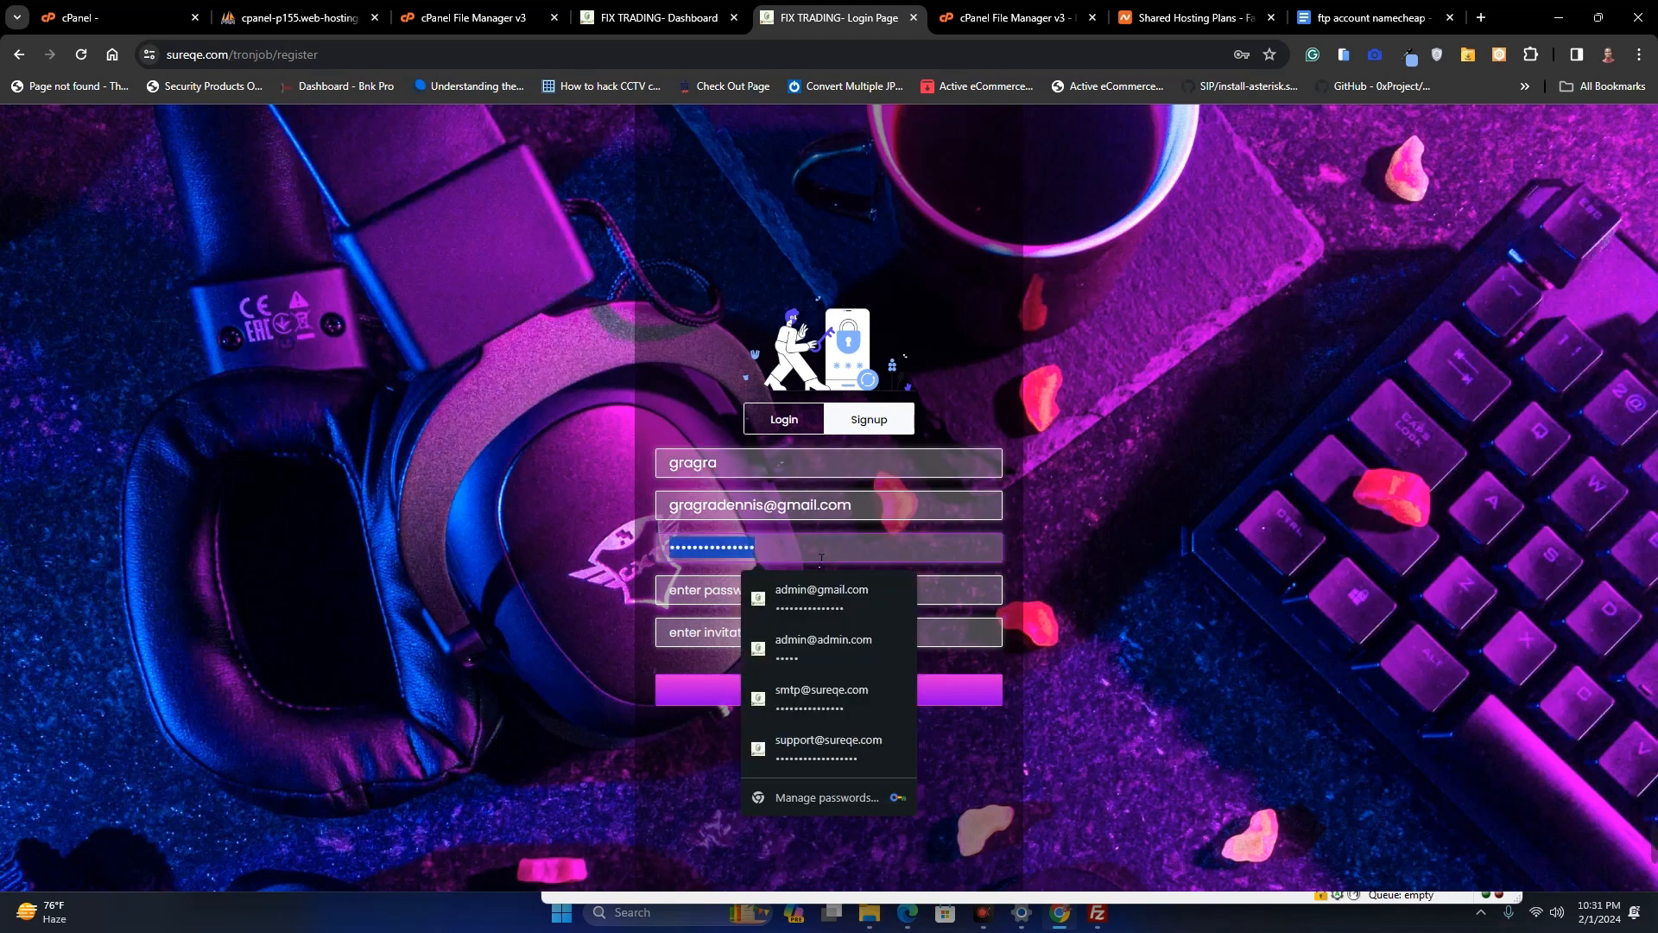
pyautogui.write('•••')
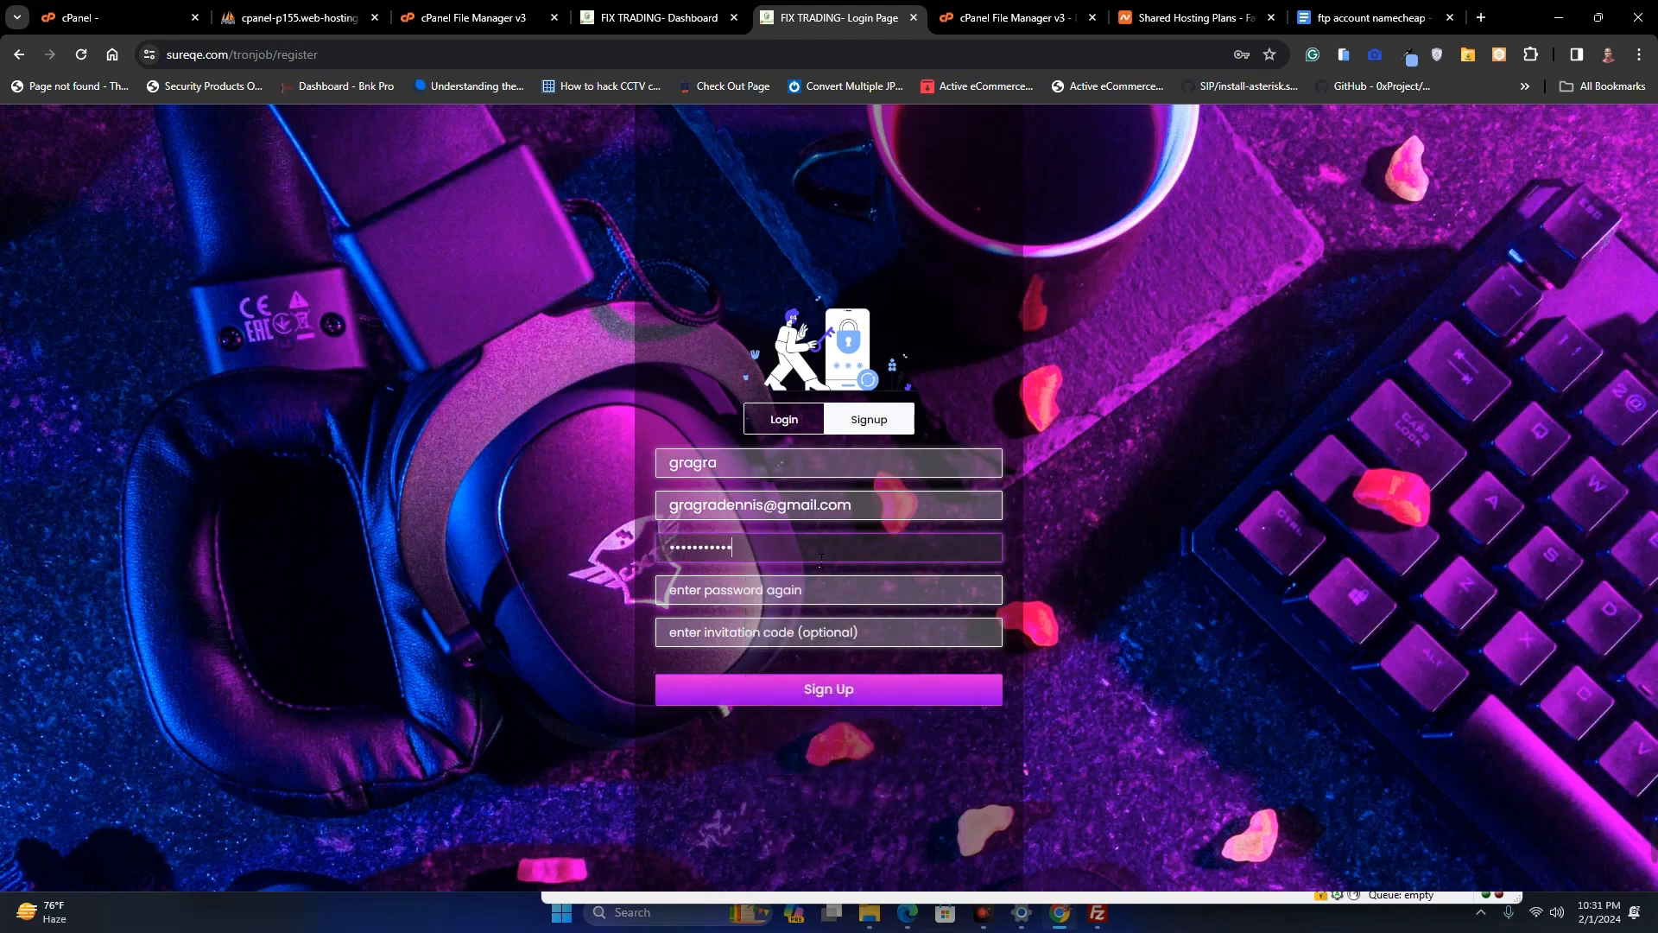
pyautogui.press('Tab')
pyautogui.write('•')
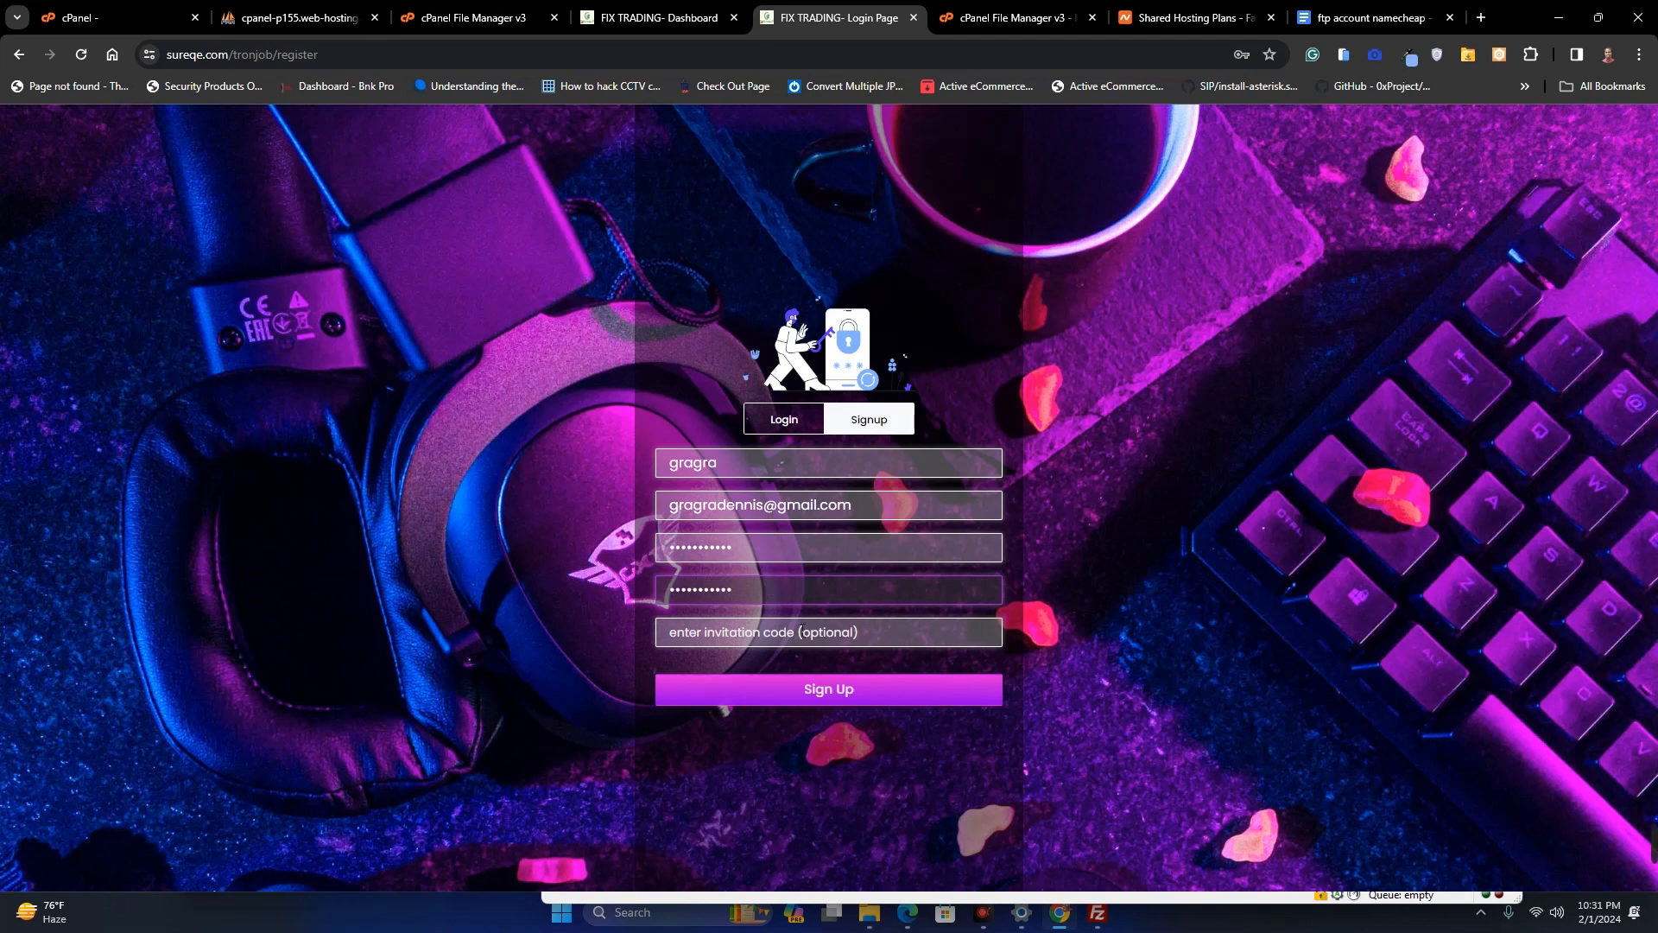
# - Submit the sign-up with the optional invitation code left empty, and save the login in the browser
pyautogui.click(686, 633)
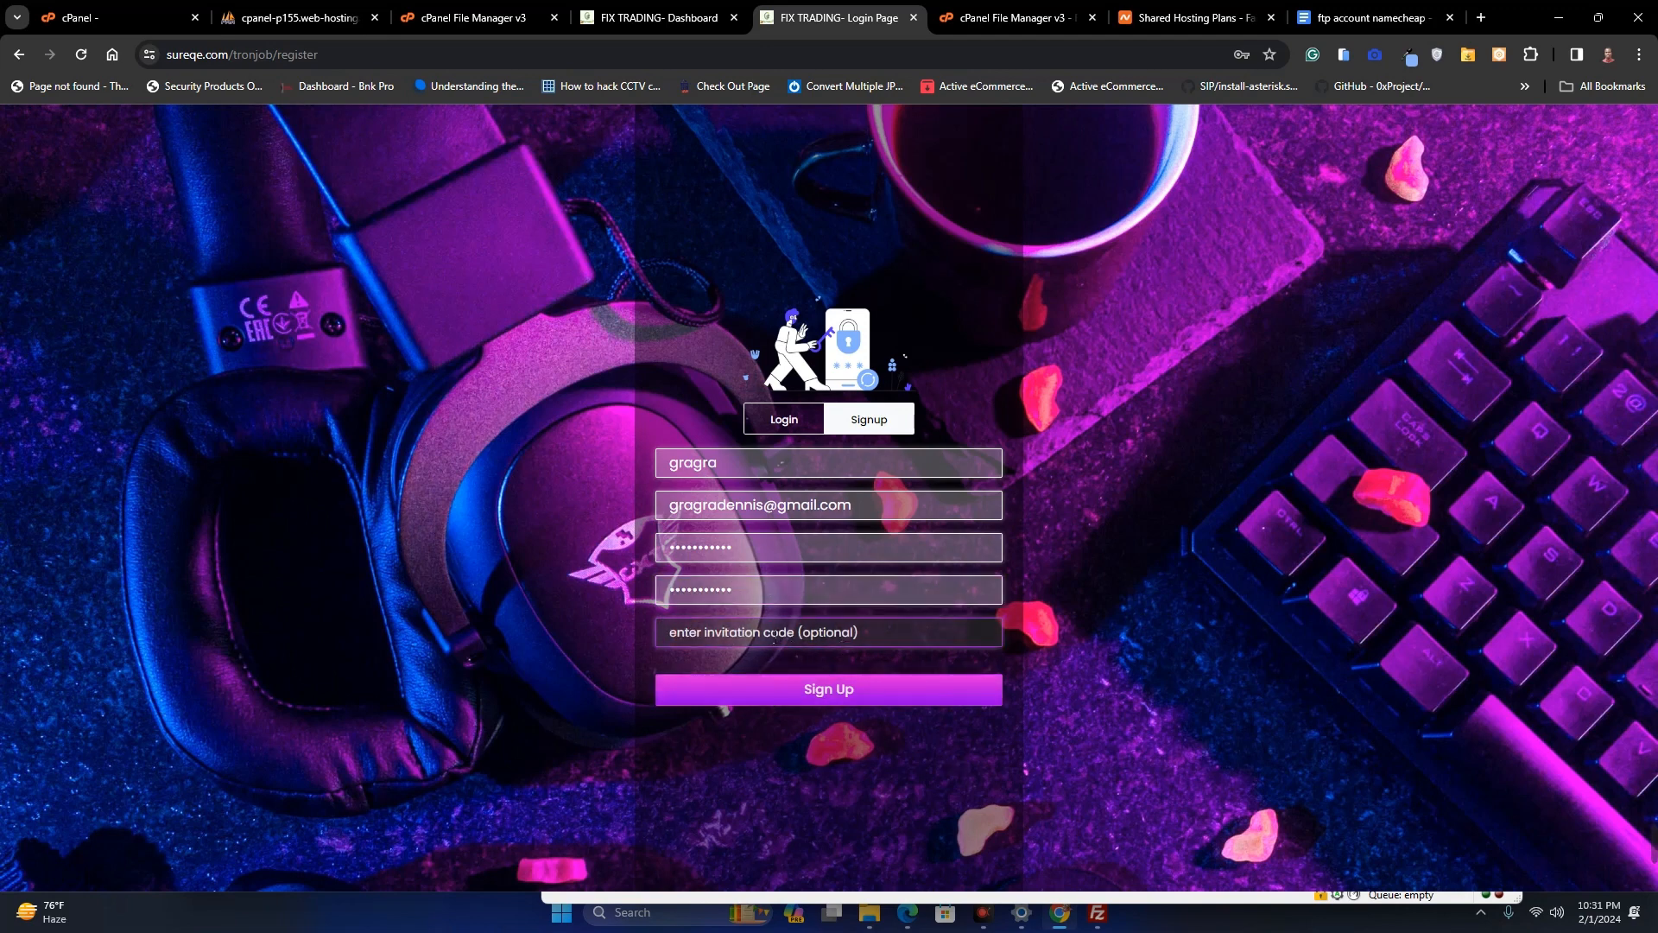
pyautogui.click(811, 689)
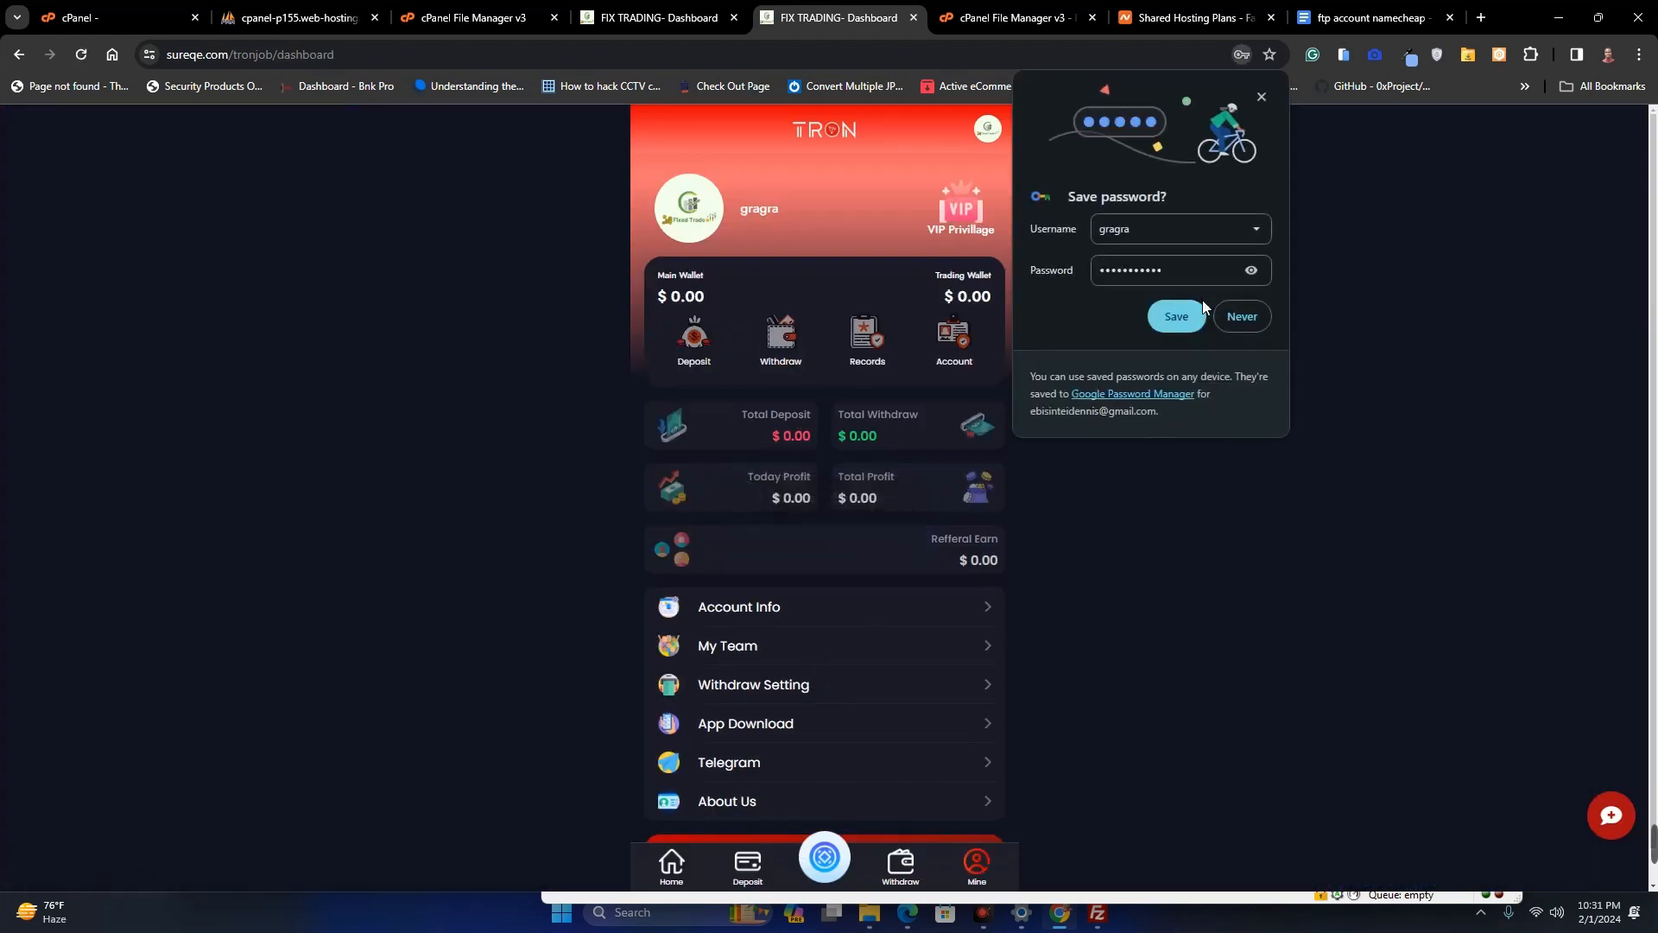
pyautogui.click(1176, 317)
# - Examine the new account's dashboard, account information page, home page and AI Trading page
pyautogui.scroll(-1, 750, 411)
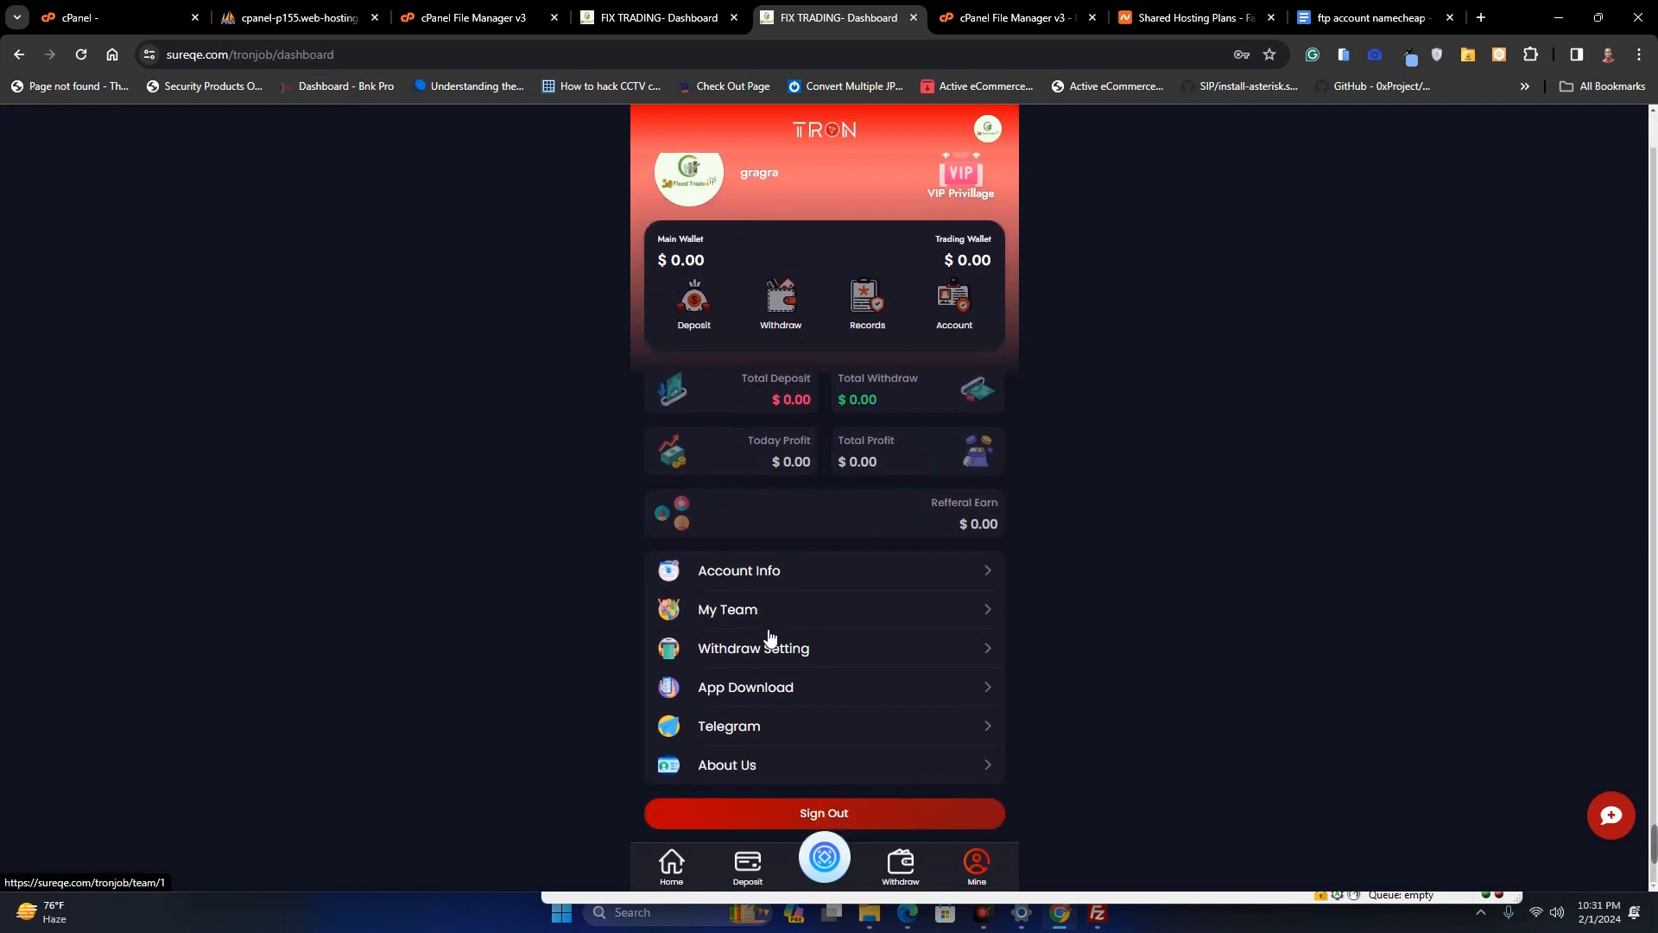
pyautogui.scroll(1, 781, 629)
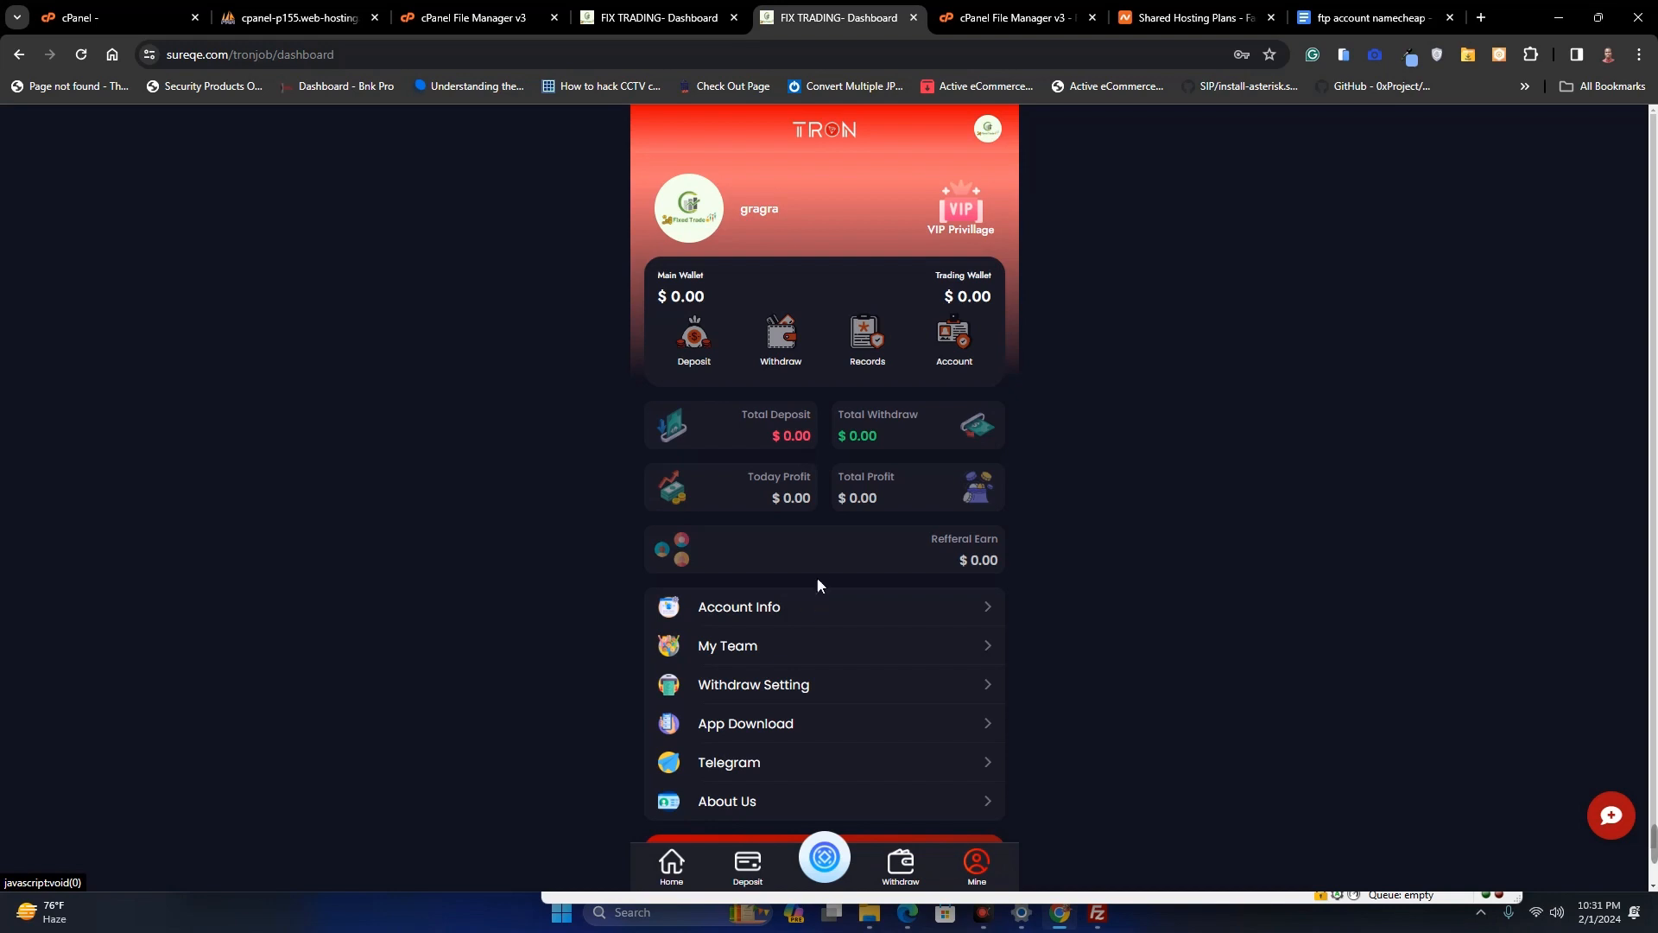
pyautogui.scroll(-1, 818, 574)
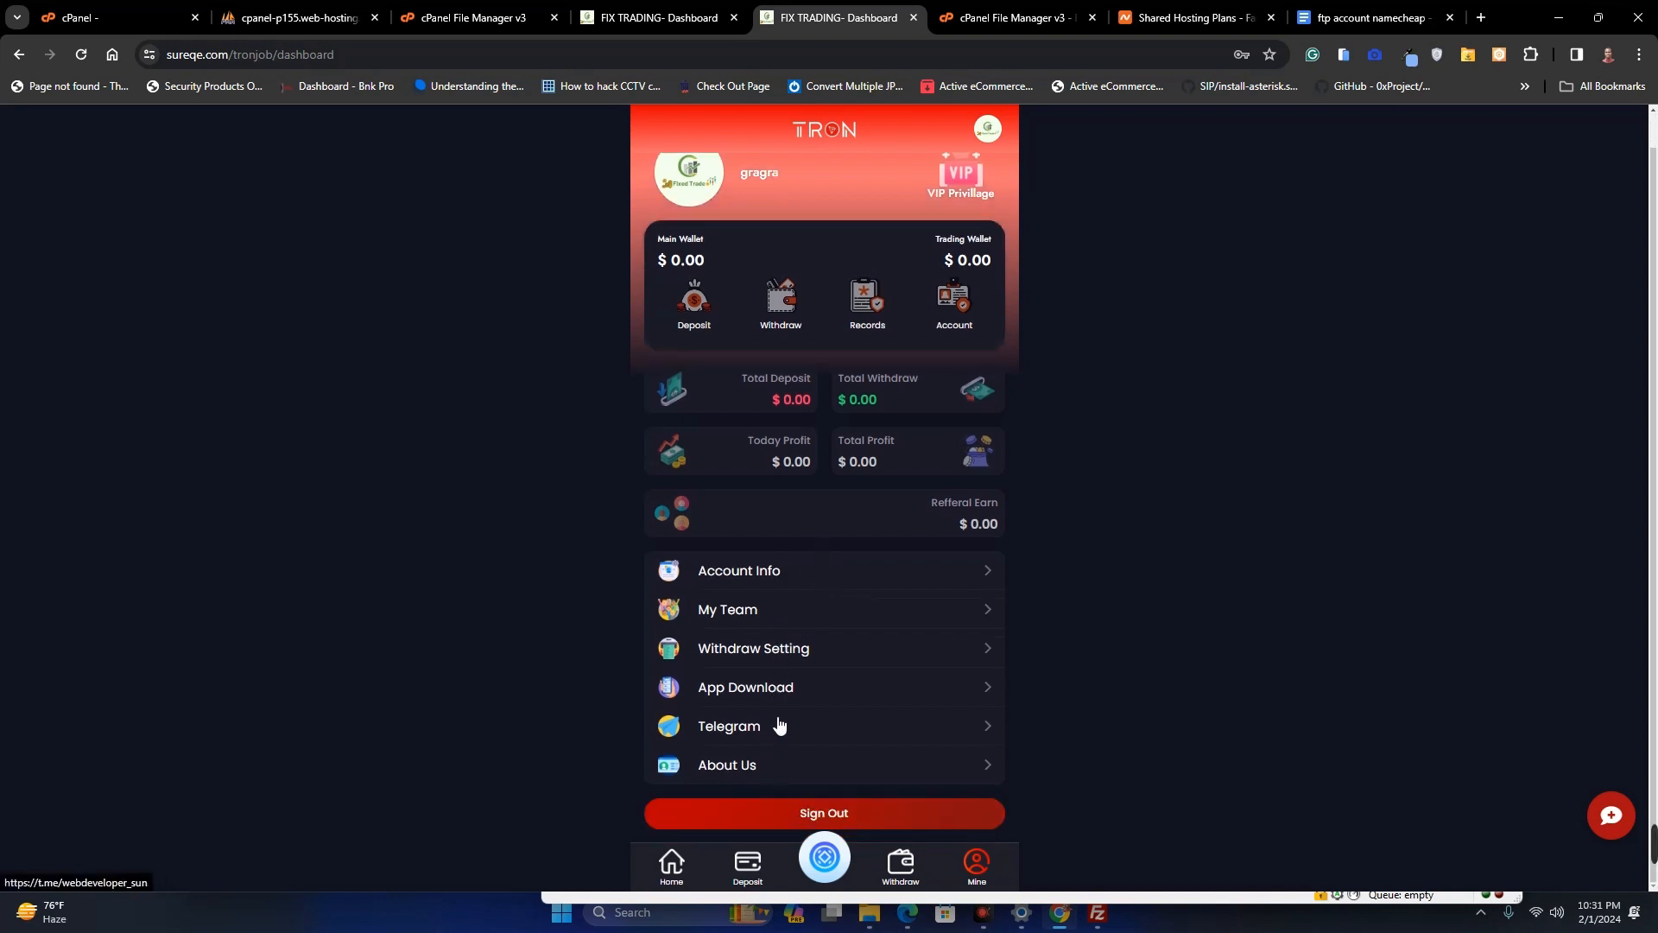
pyautogui.click(830, 575)
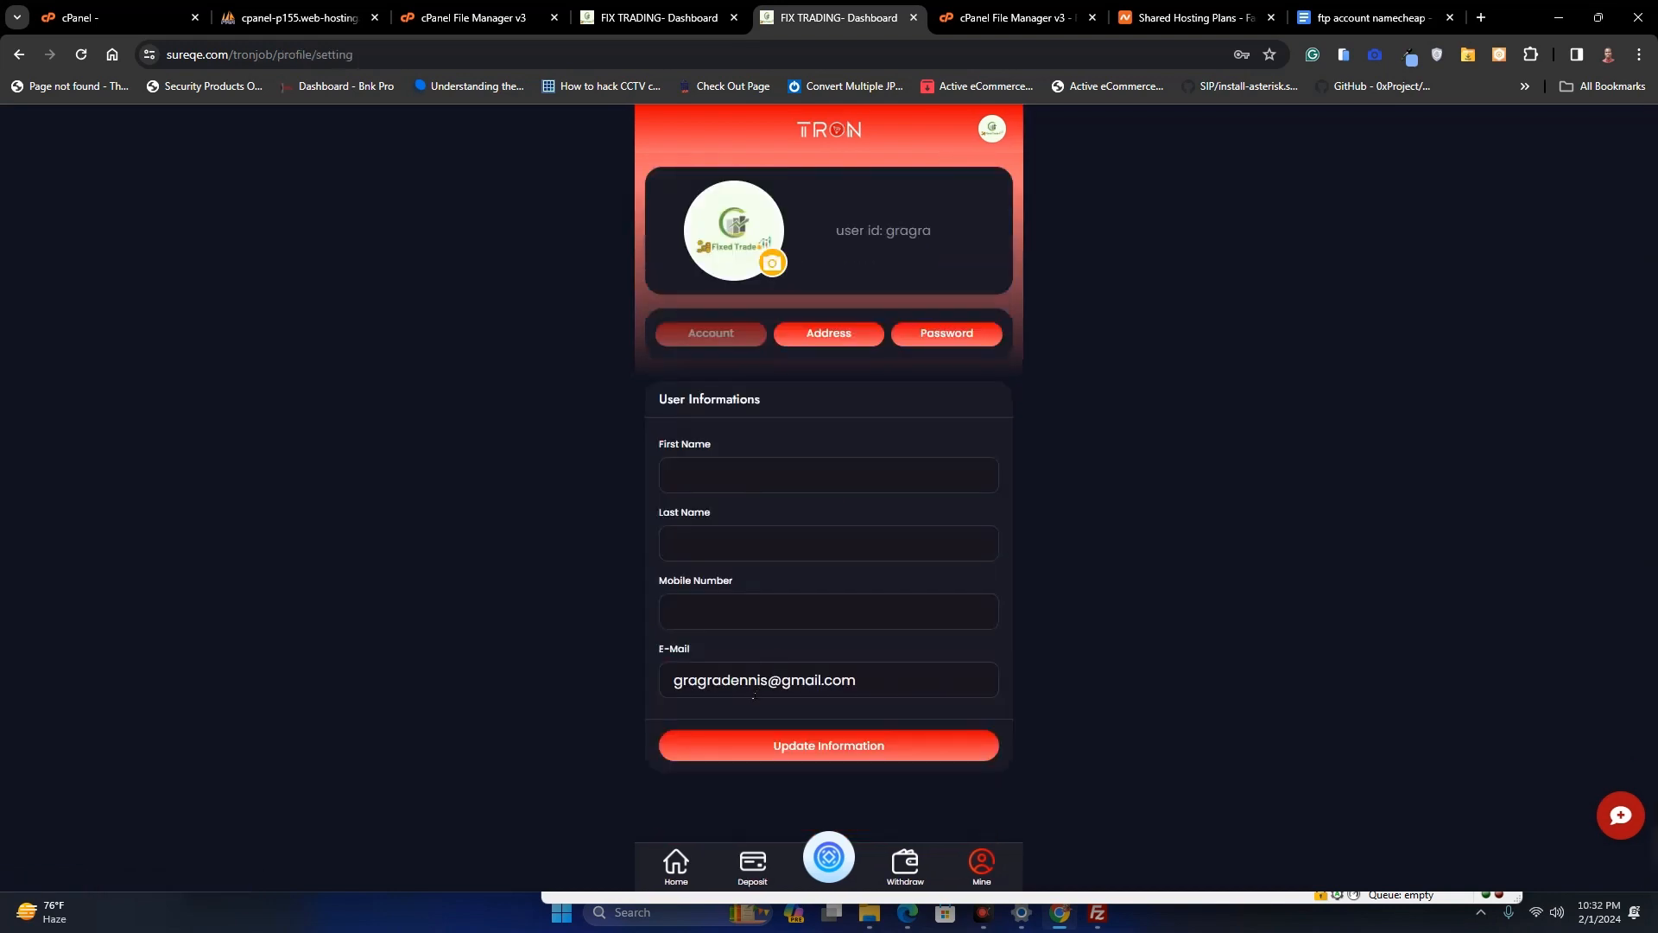
pyautogui.click(694, 879)
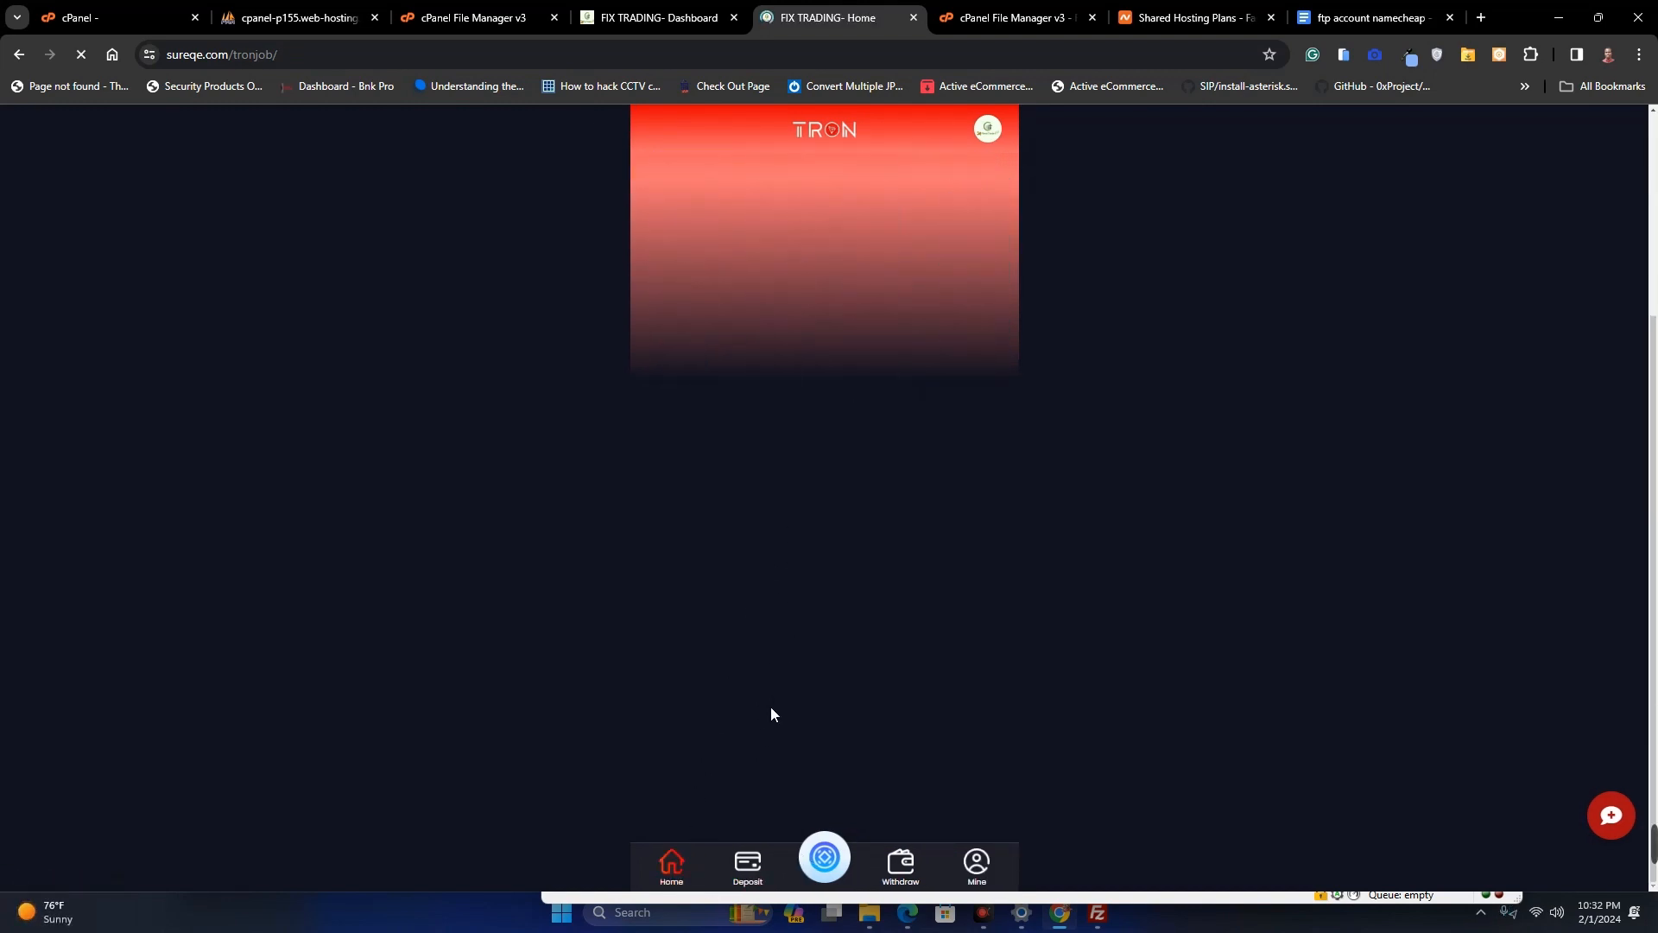
pyautogui.click(981, 862)
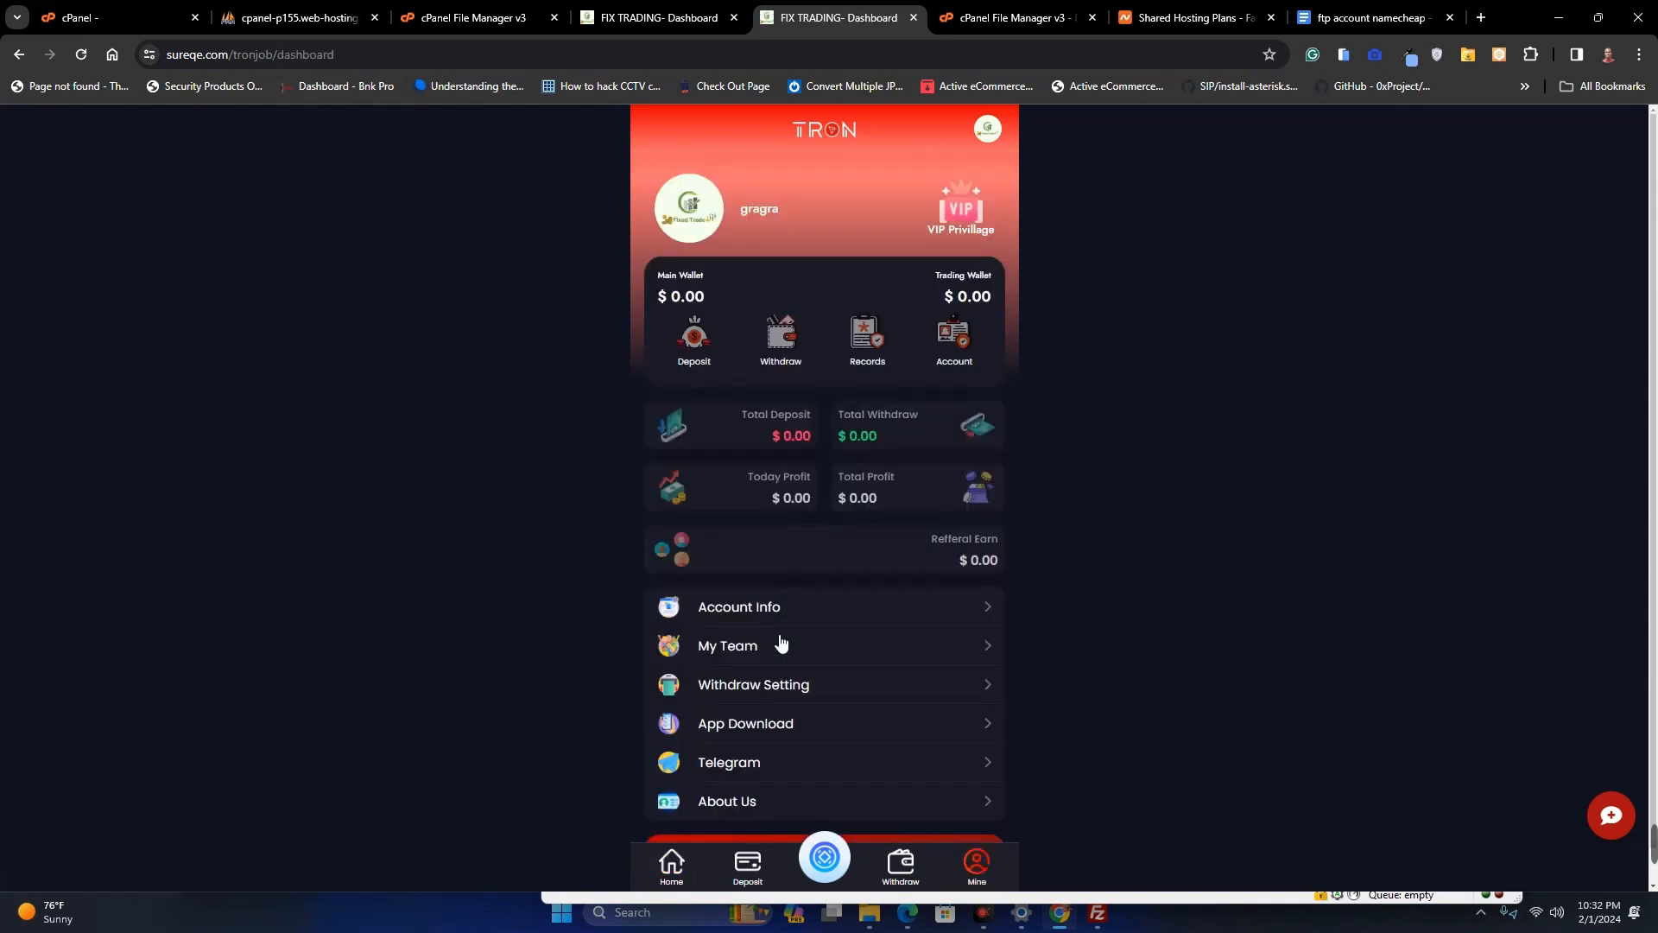
pyautogui.scroll(-1, 780, 642)
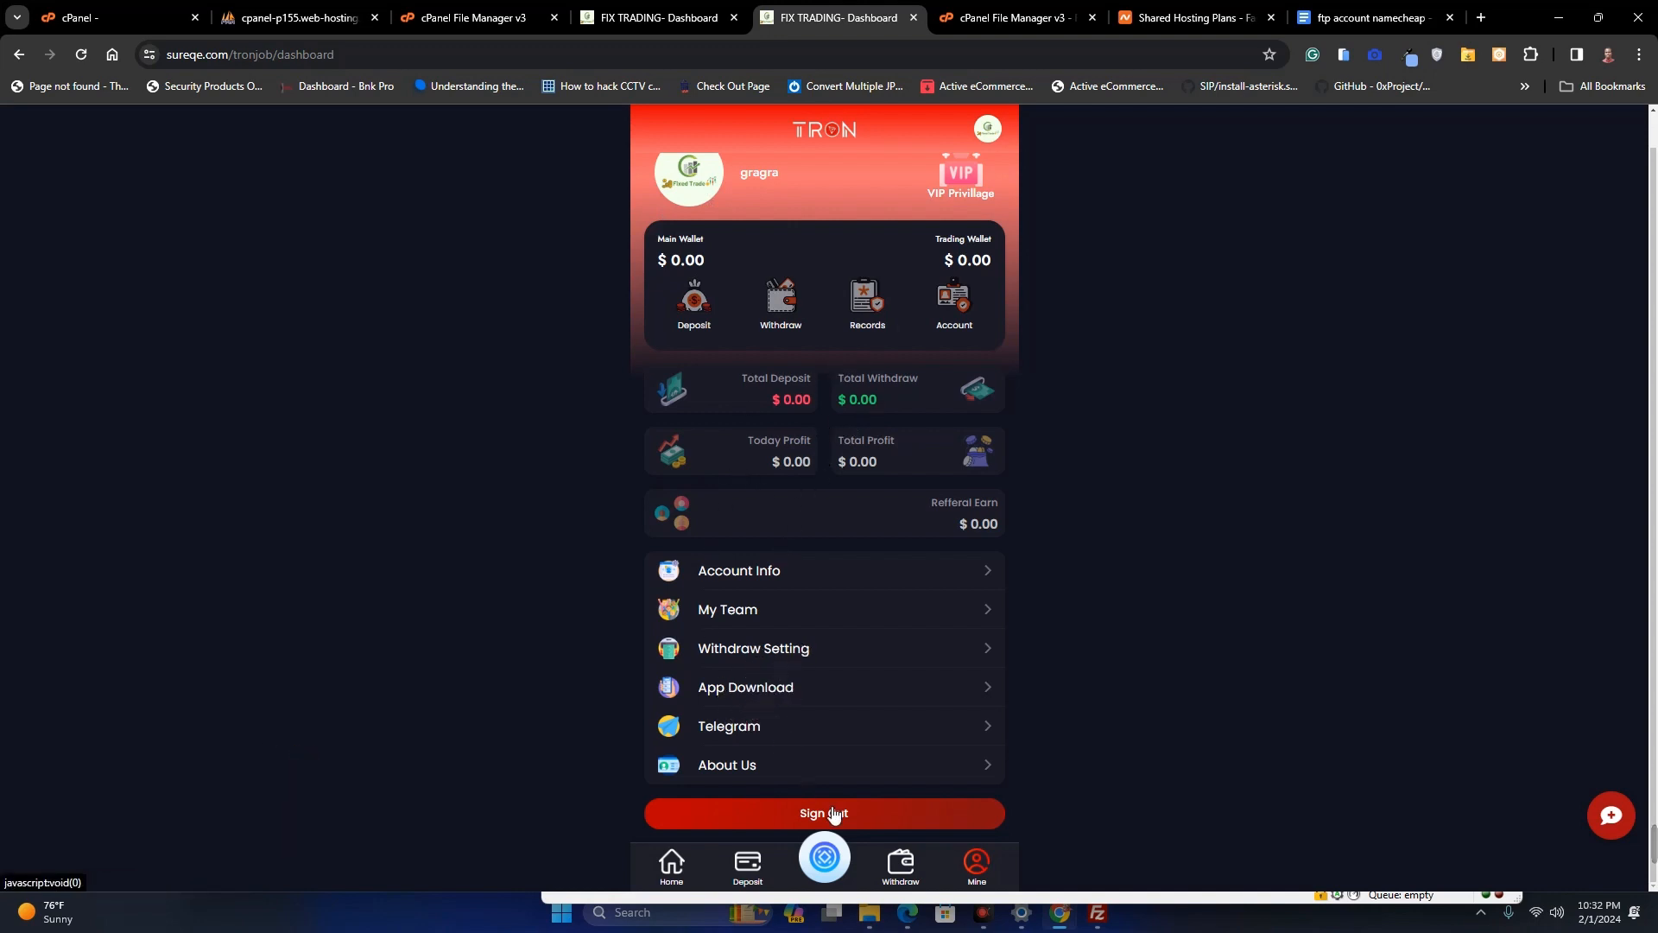
pyautogui.click(816, 857)
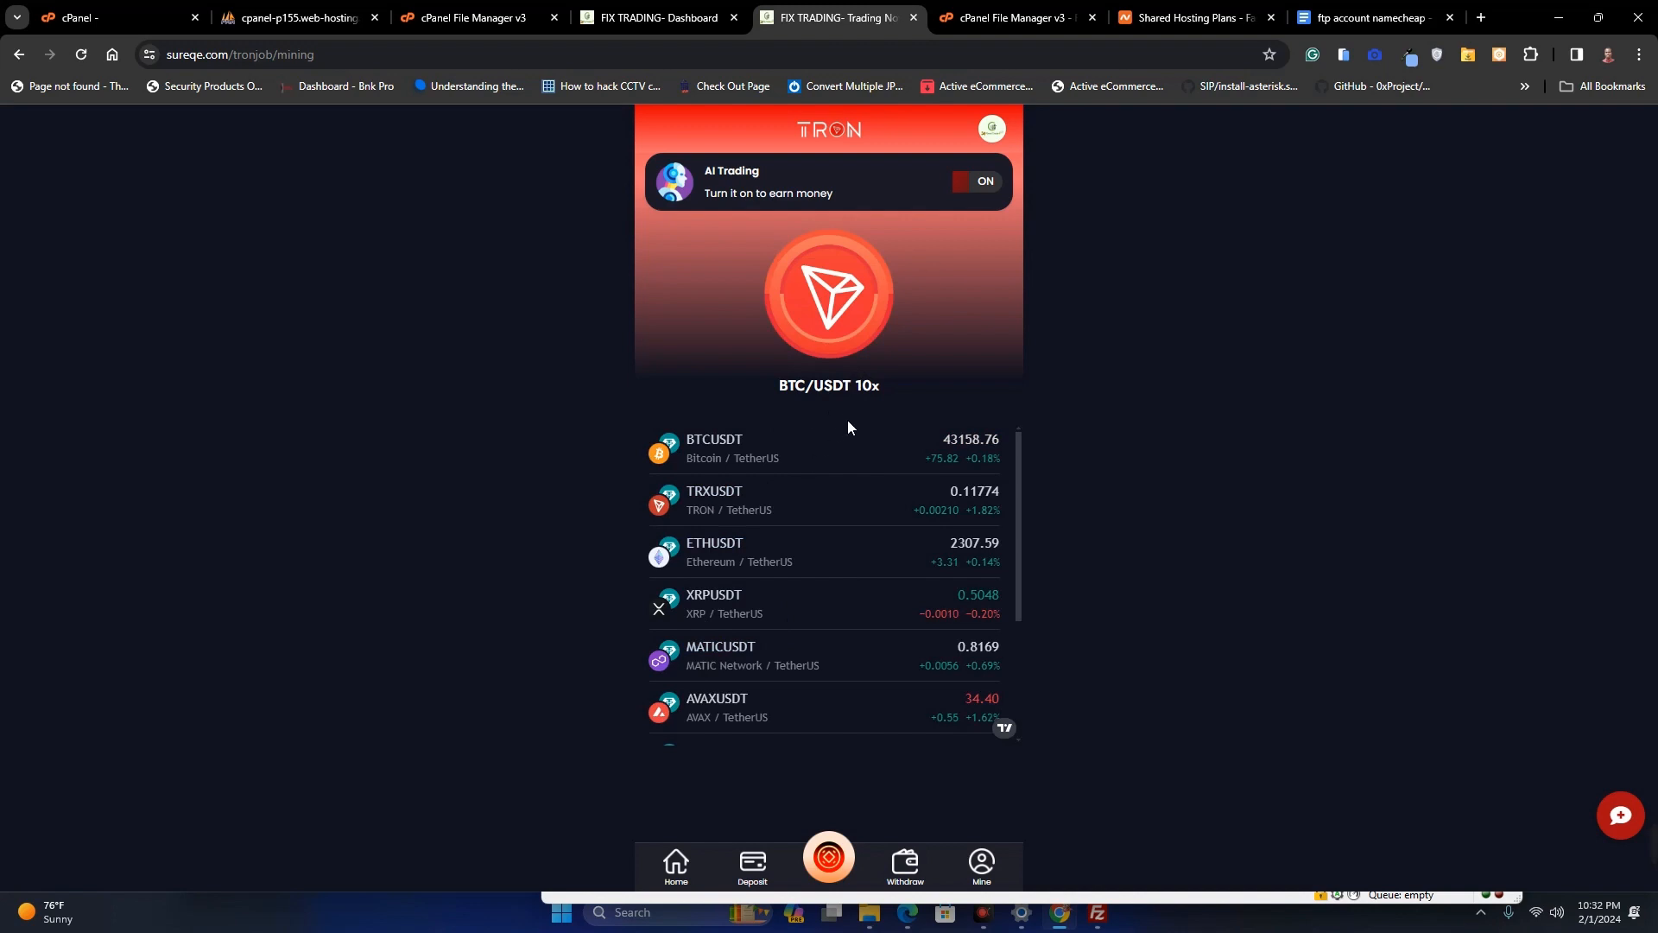
# - Switch to the admin dashboard, reload it and look for the newly registered account in the All Users list
pyautogui.click(656, 17)
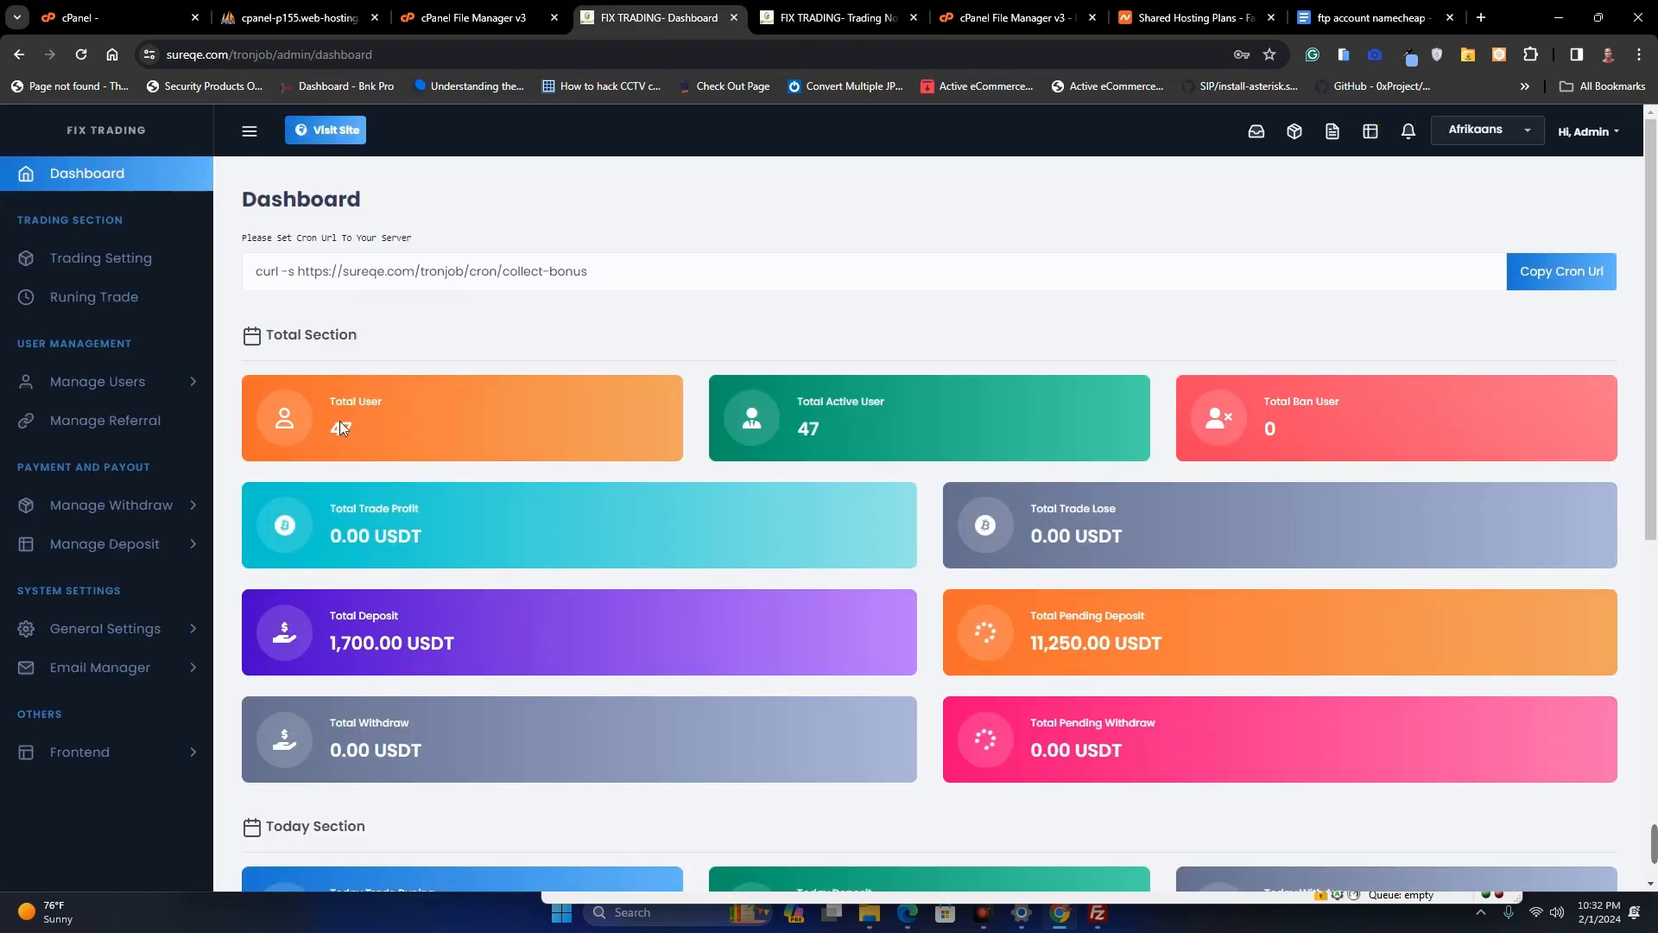
pyautogui.scroll(-7, 220, 346)
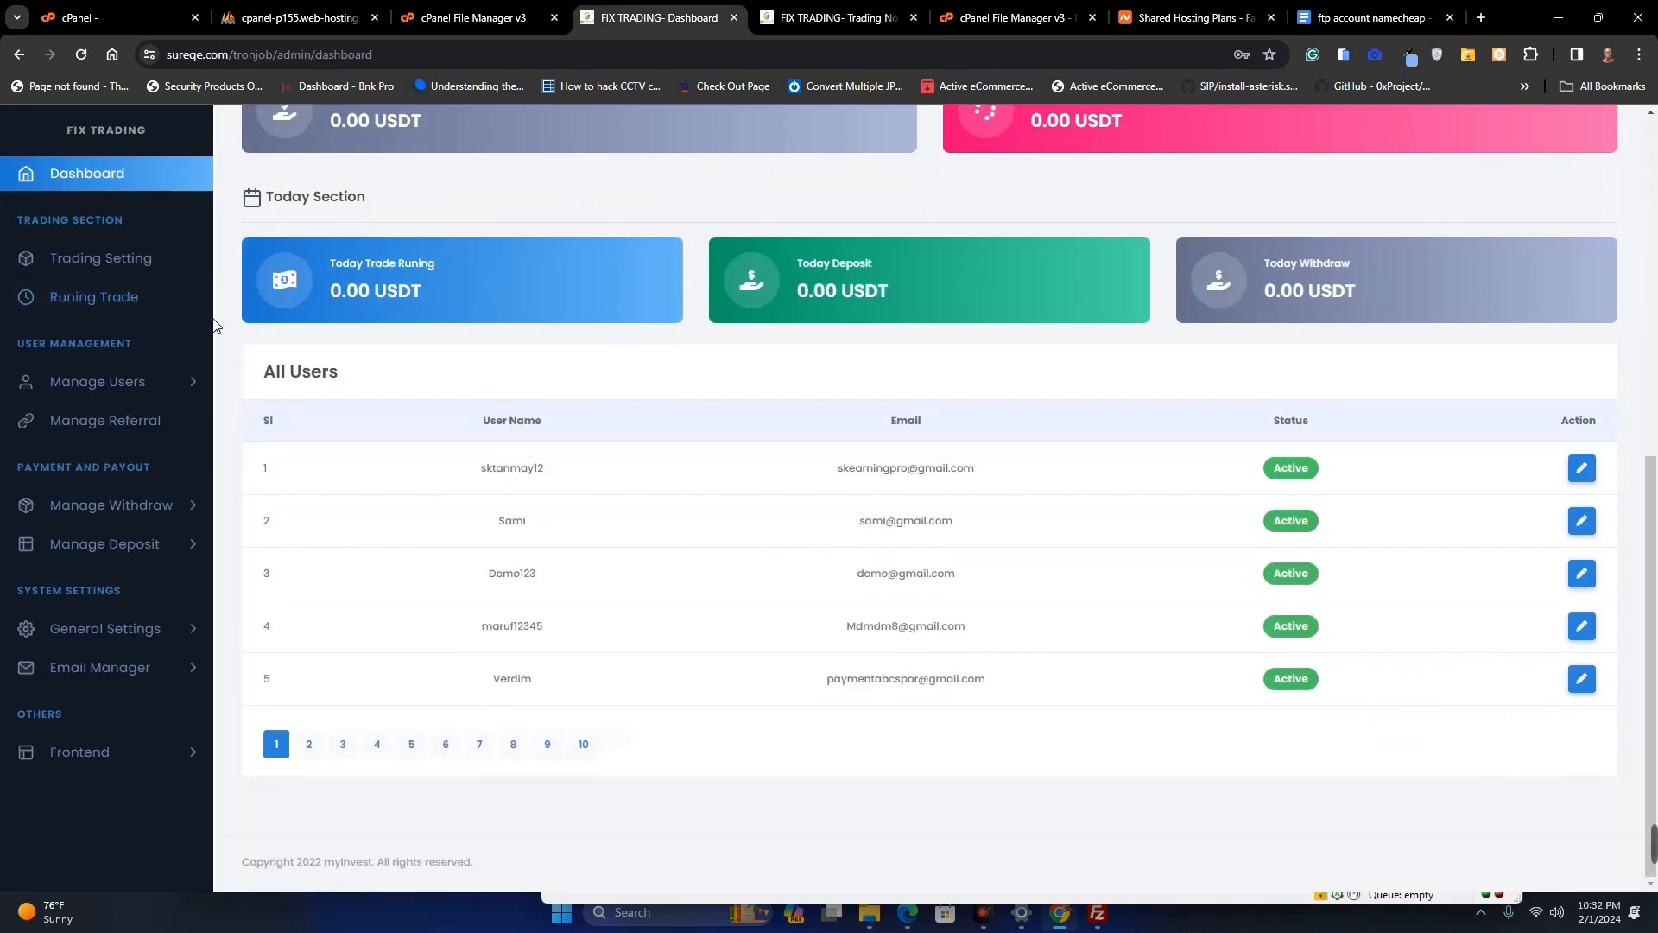
pyautogui.scroll(2, 384, 373)
pyautogui.scroll(-2, 384, 373)
pyautogui.press('F5')
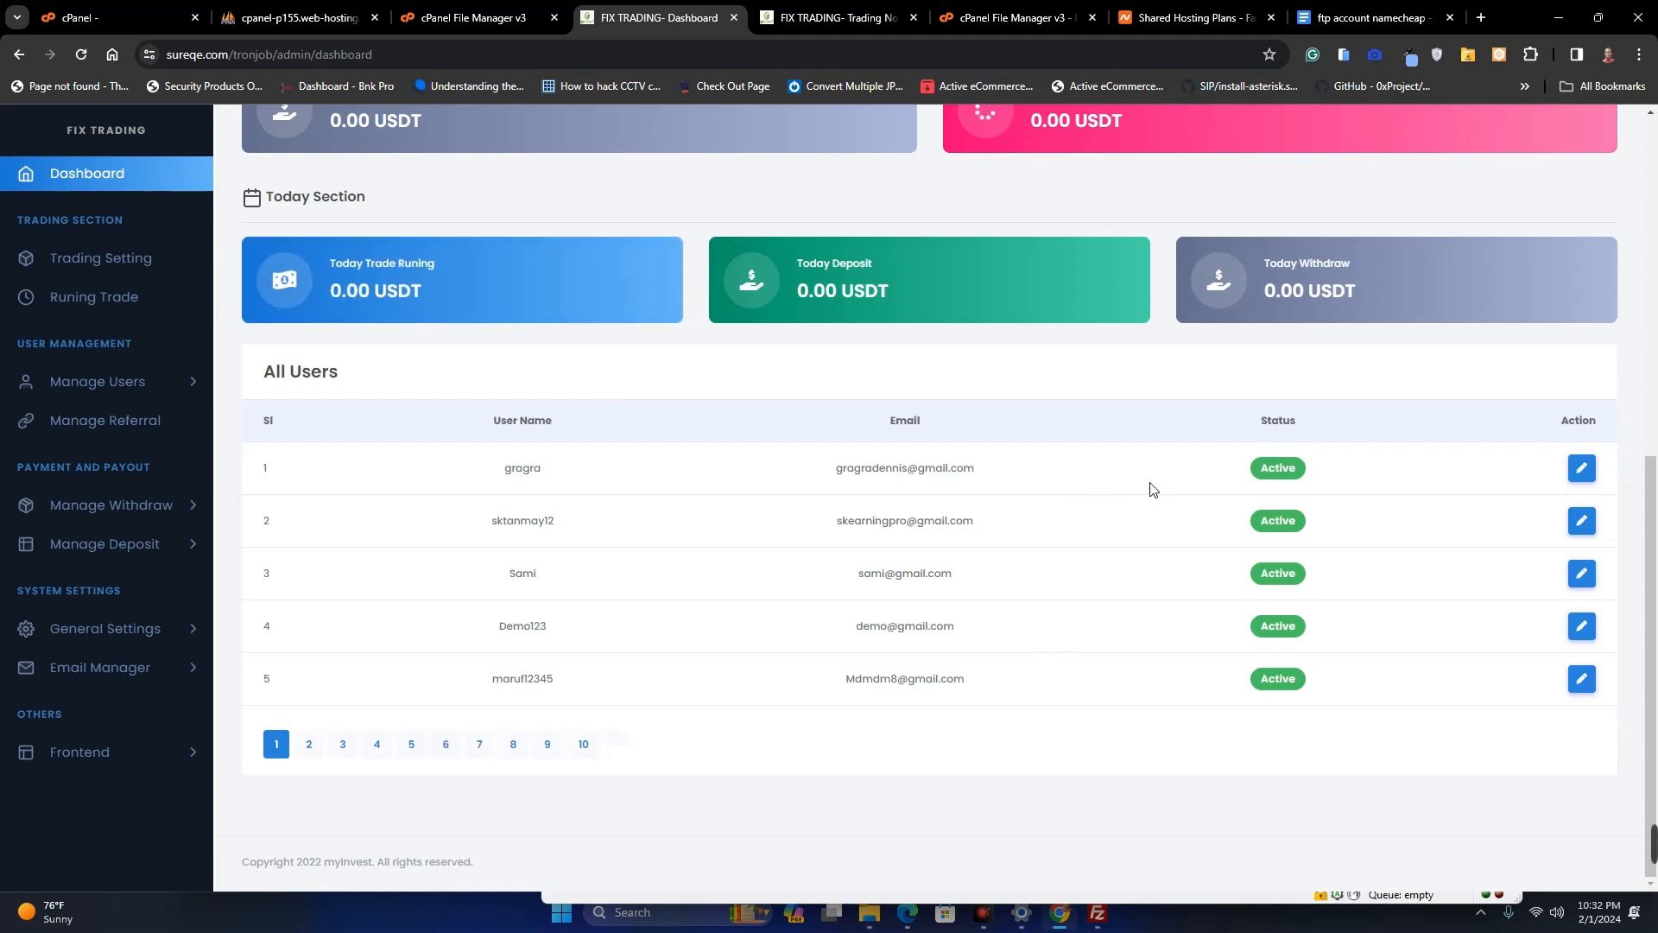
pyautogui.moveTo(313, 481); pyautogui.dragTo(1182, 488)
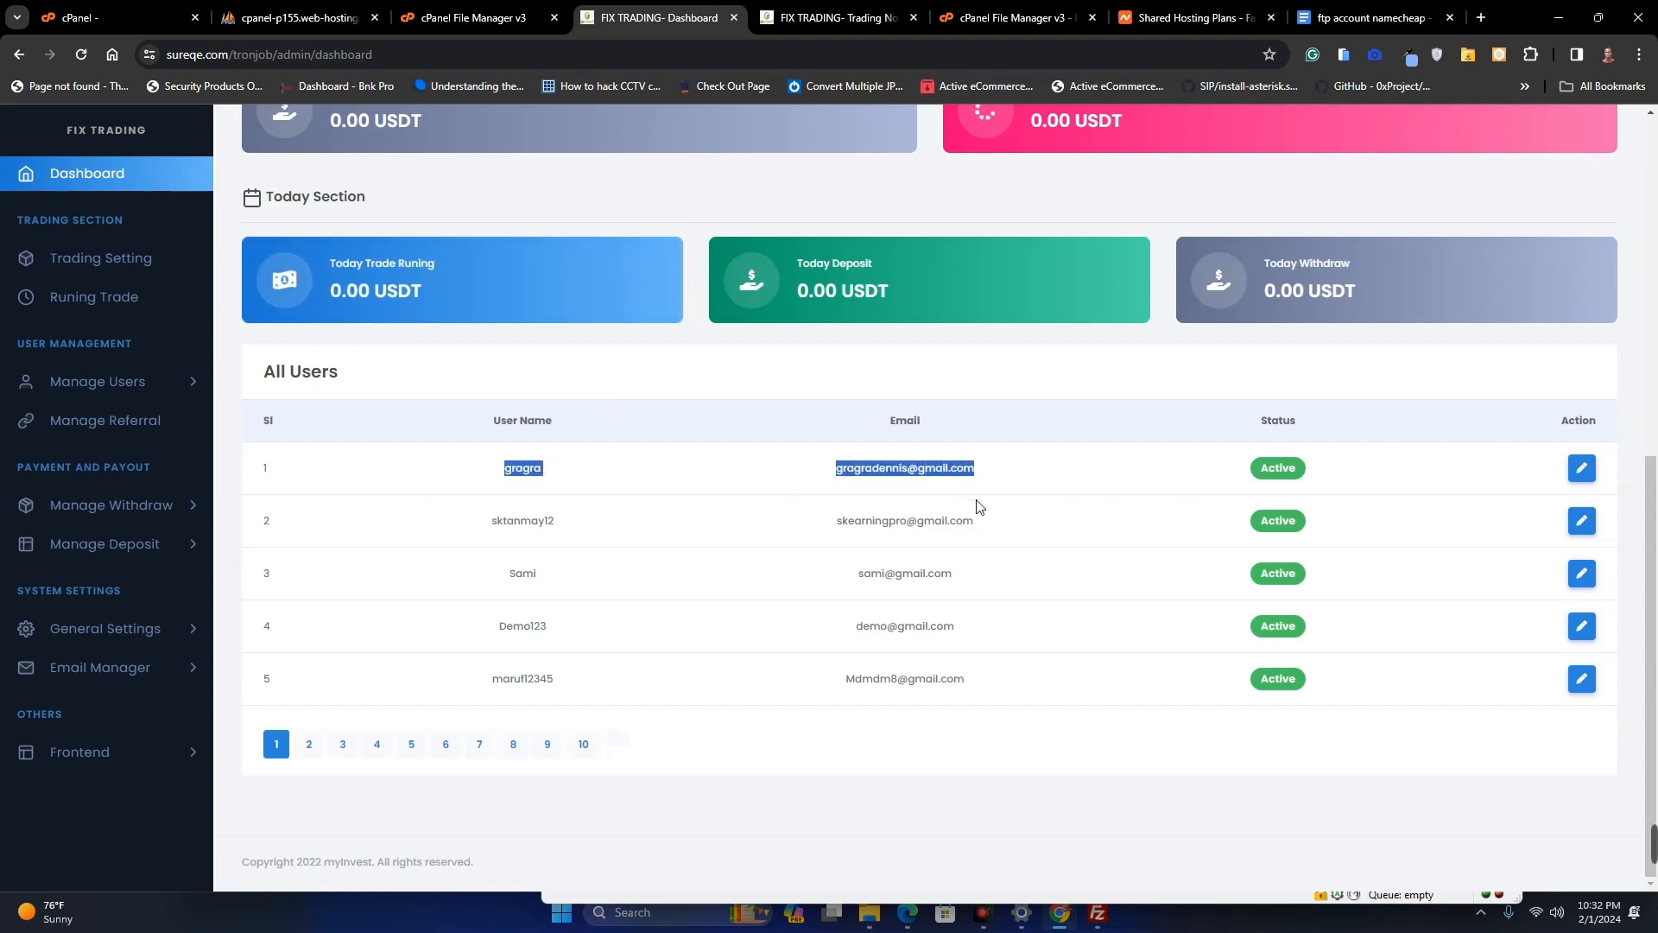
# - Review the admin's Trading Setting page and the list of running trades
pyautogui.click(105, 258)
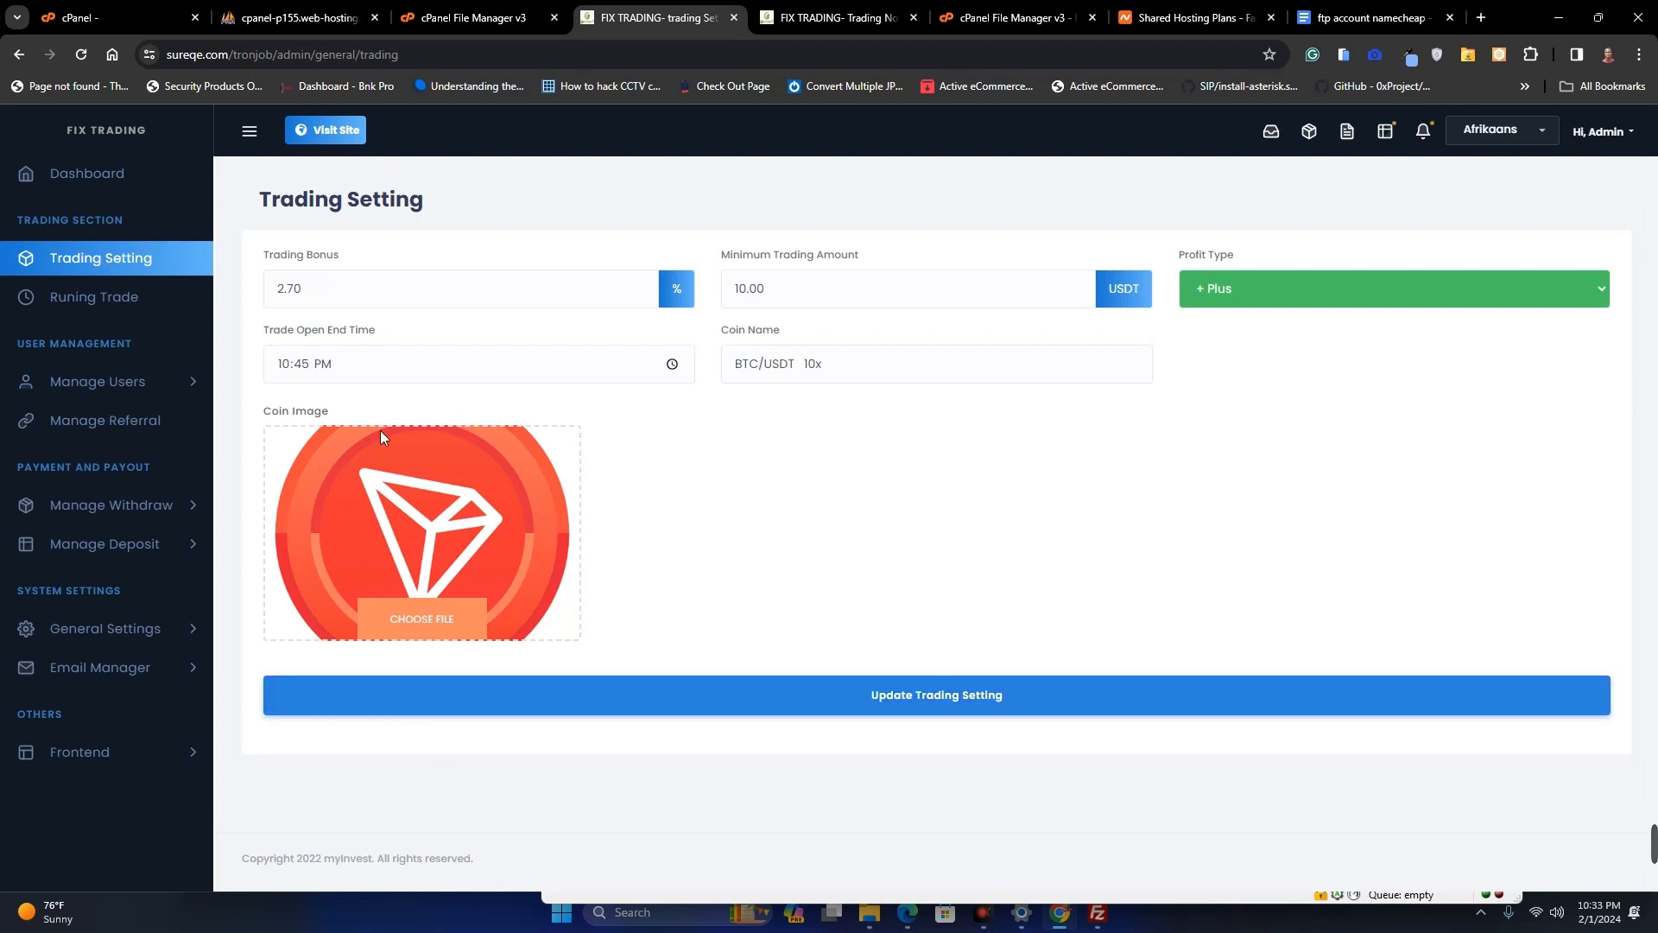
pyautogui.click(910, 303)
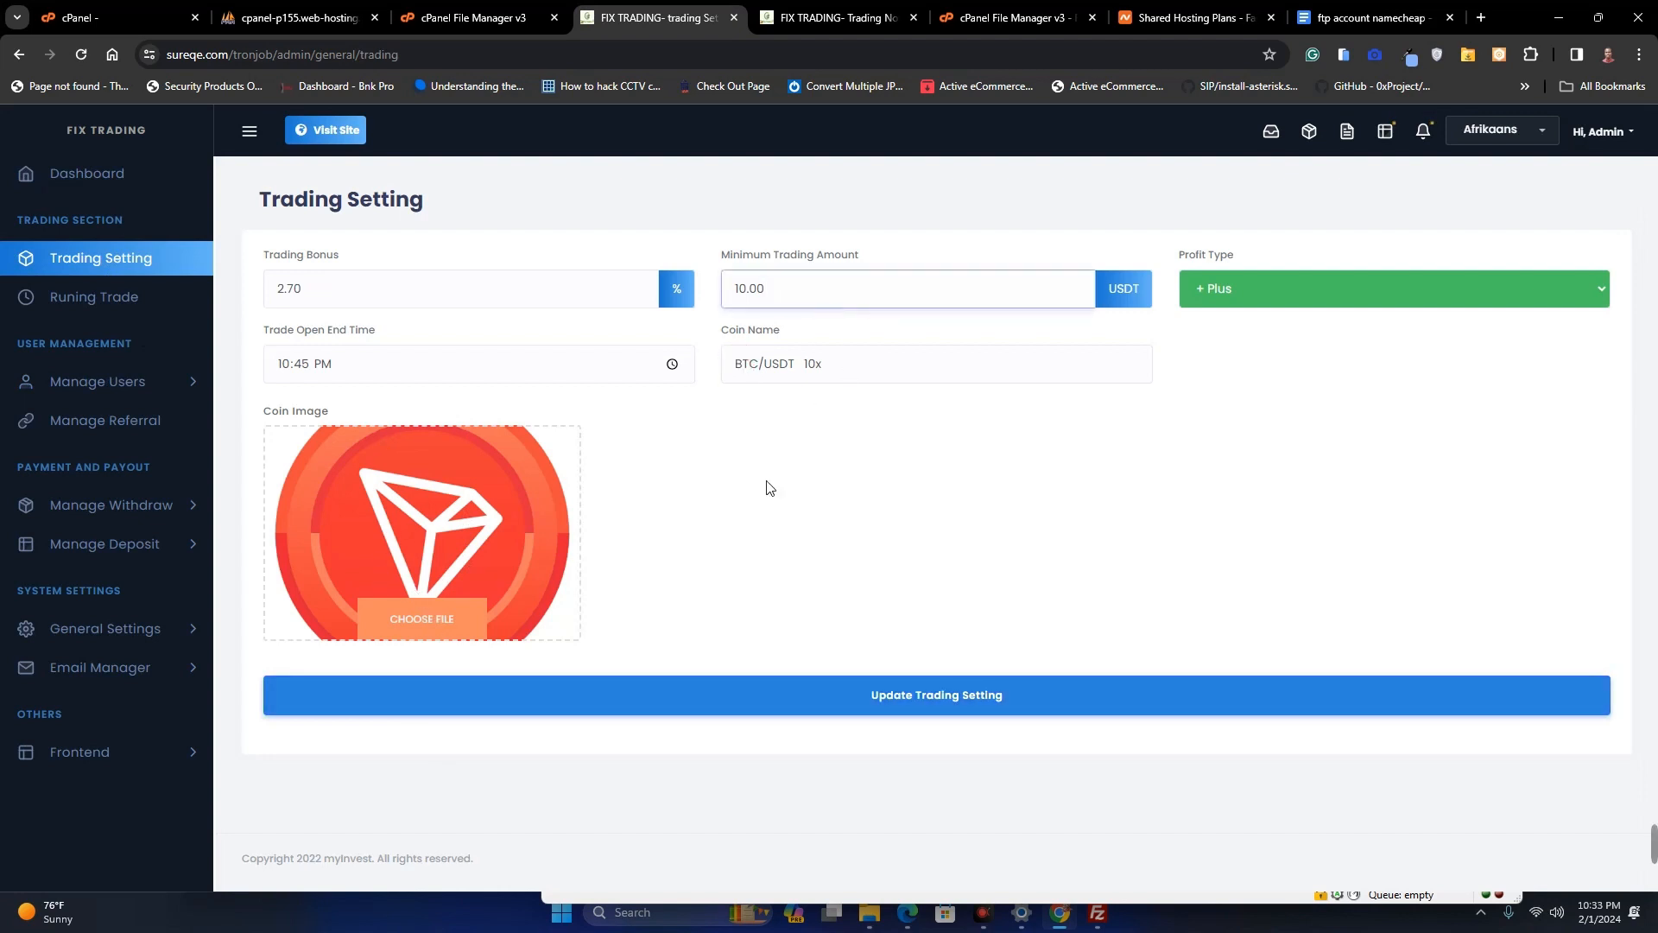
pyautogui.click(90, 303)
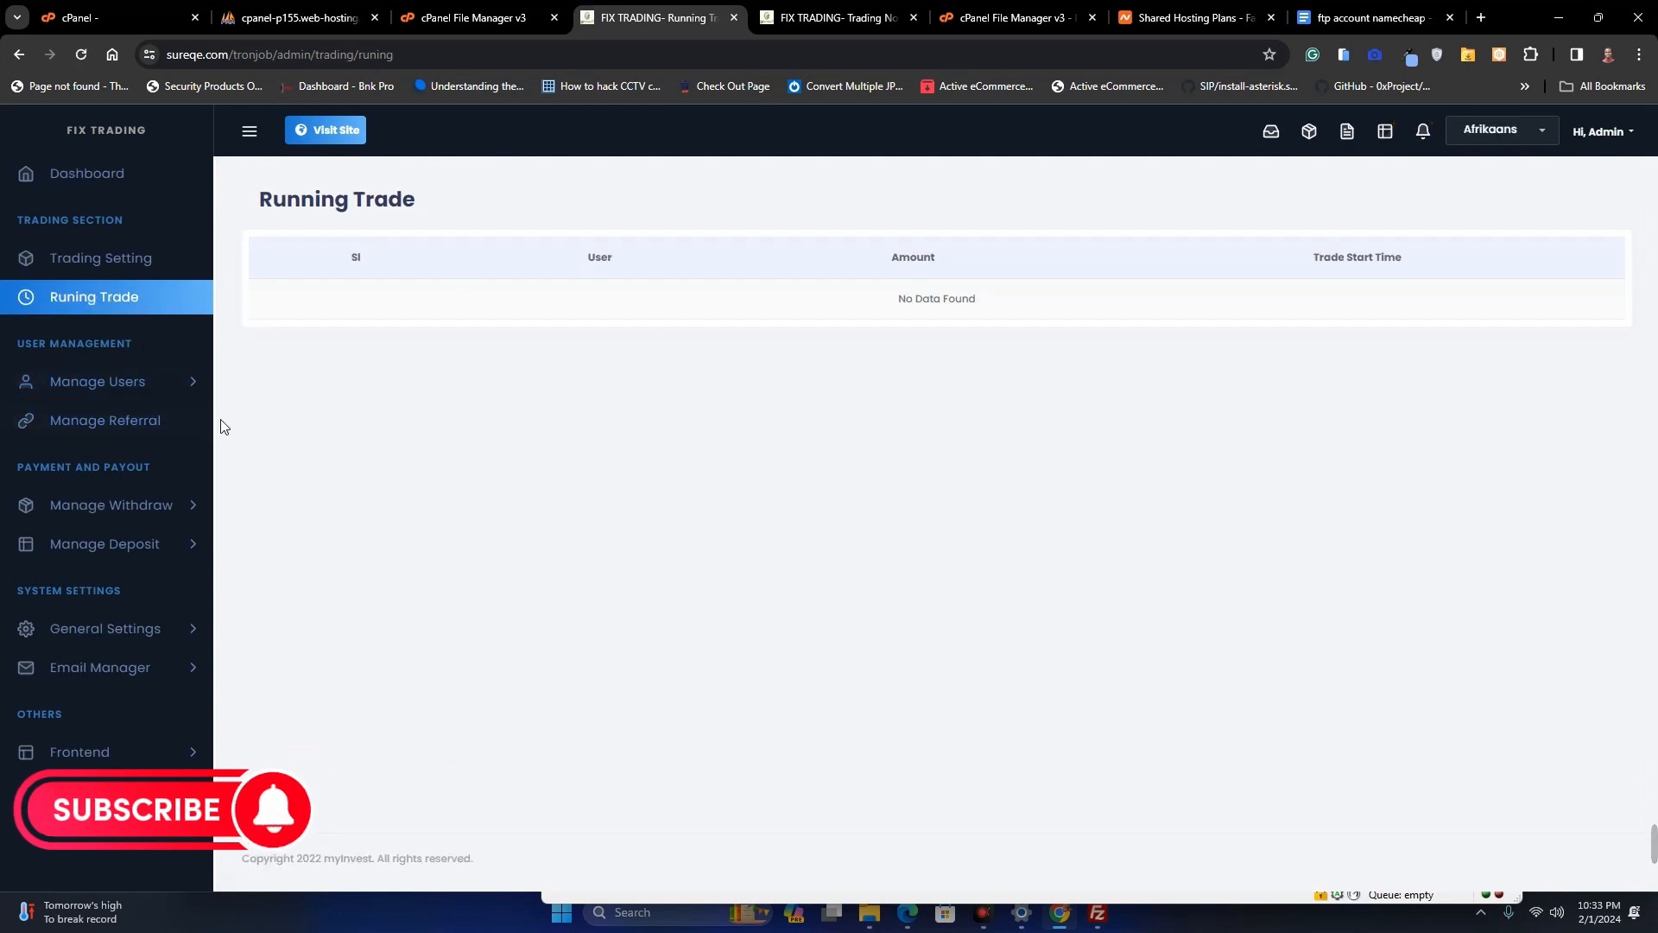
# - Open the newly registered user's details from the all-users list and add 500 USDT to the balance
pyautogui.click(146, 387)
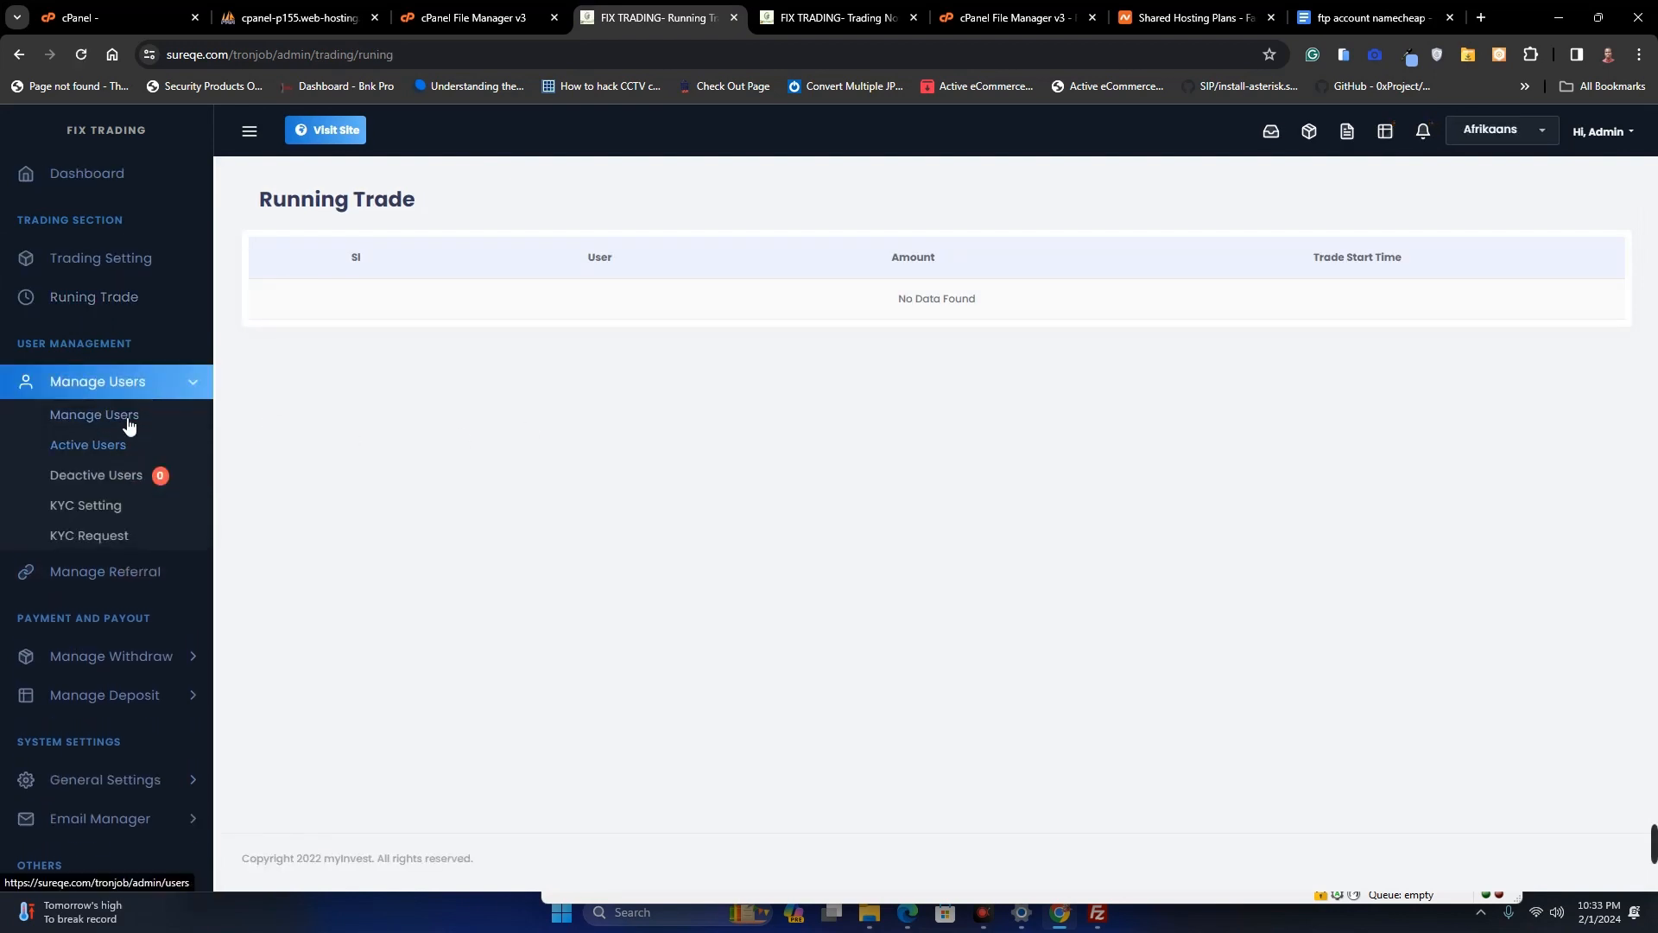
pyautogui.click(138, 421)
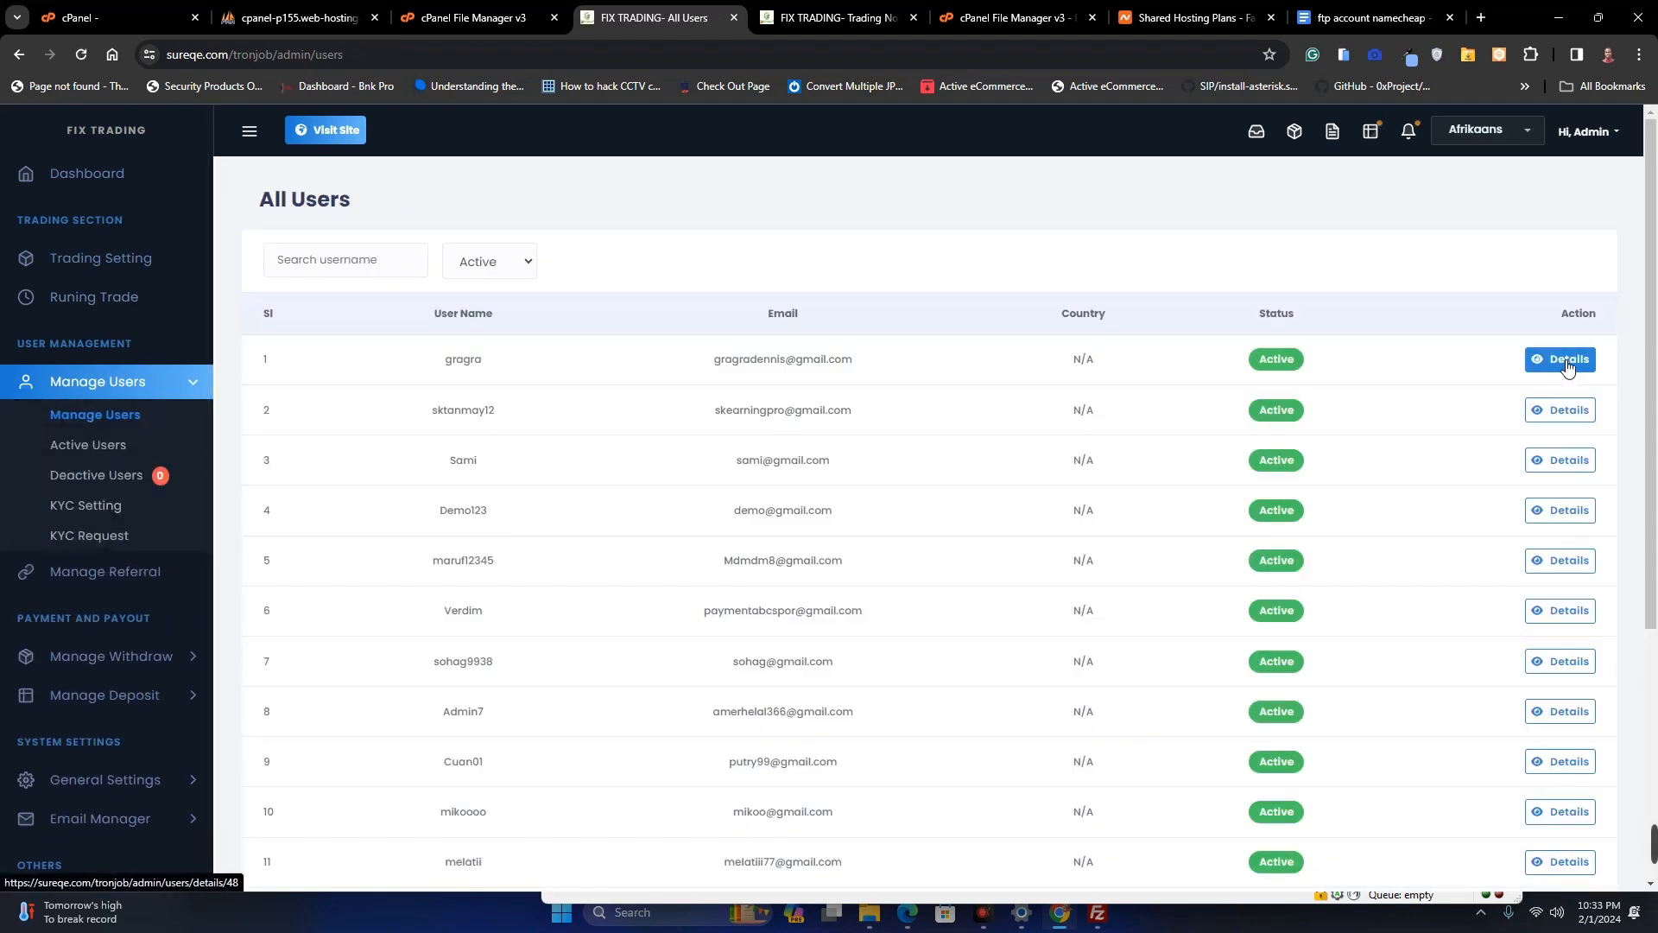
pyautogui.click(1559, 359)
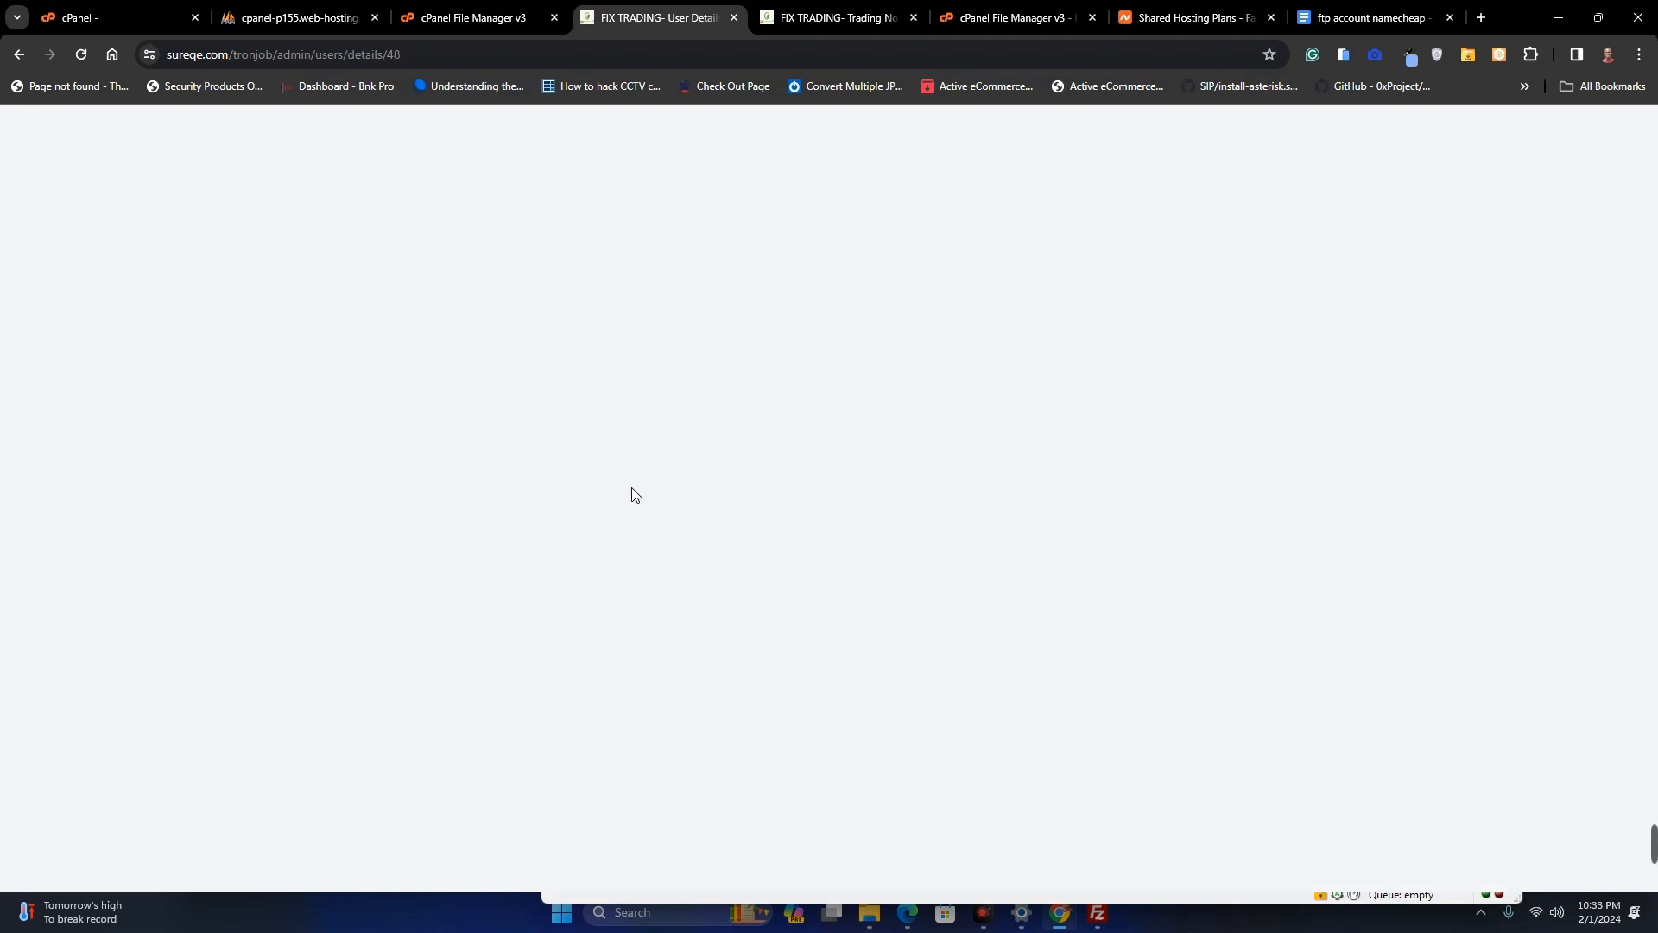
pyautogui.scroll(-2, 625, 537)
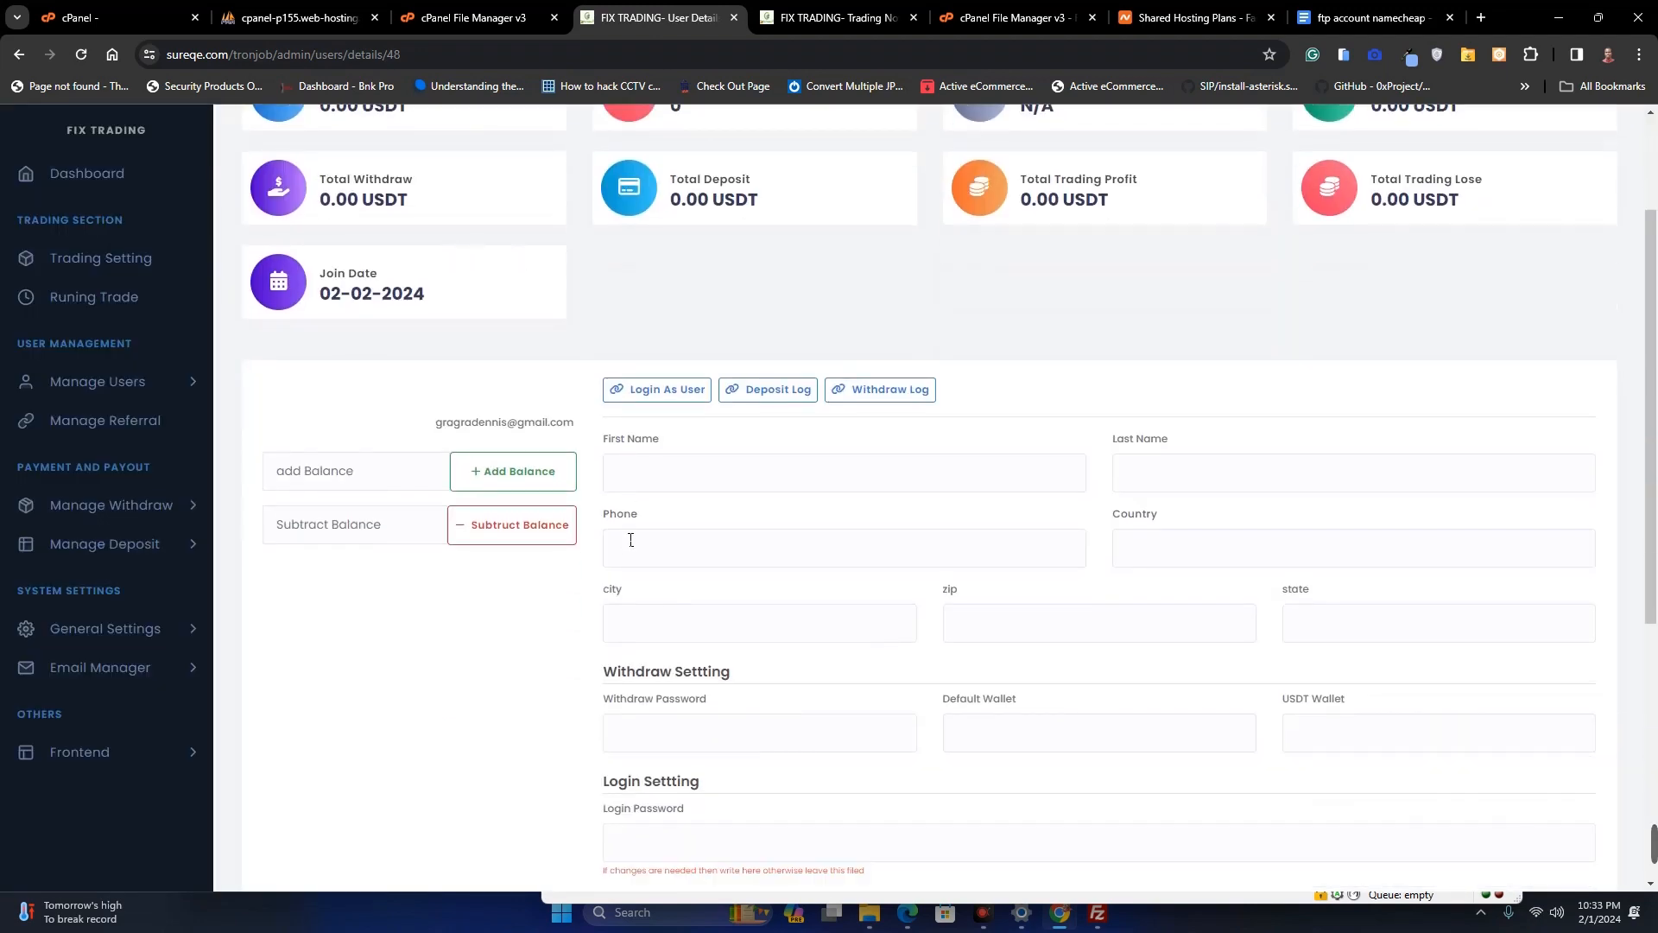
pyautogui.scroll(-2, 630, 540)
pyautogui.scroll(3, 411, 606)
pyautogui.click(348, 574)
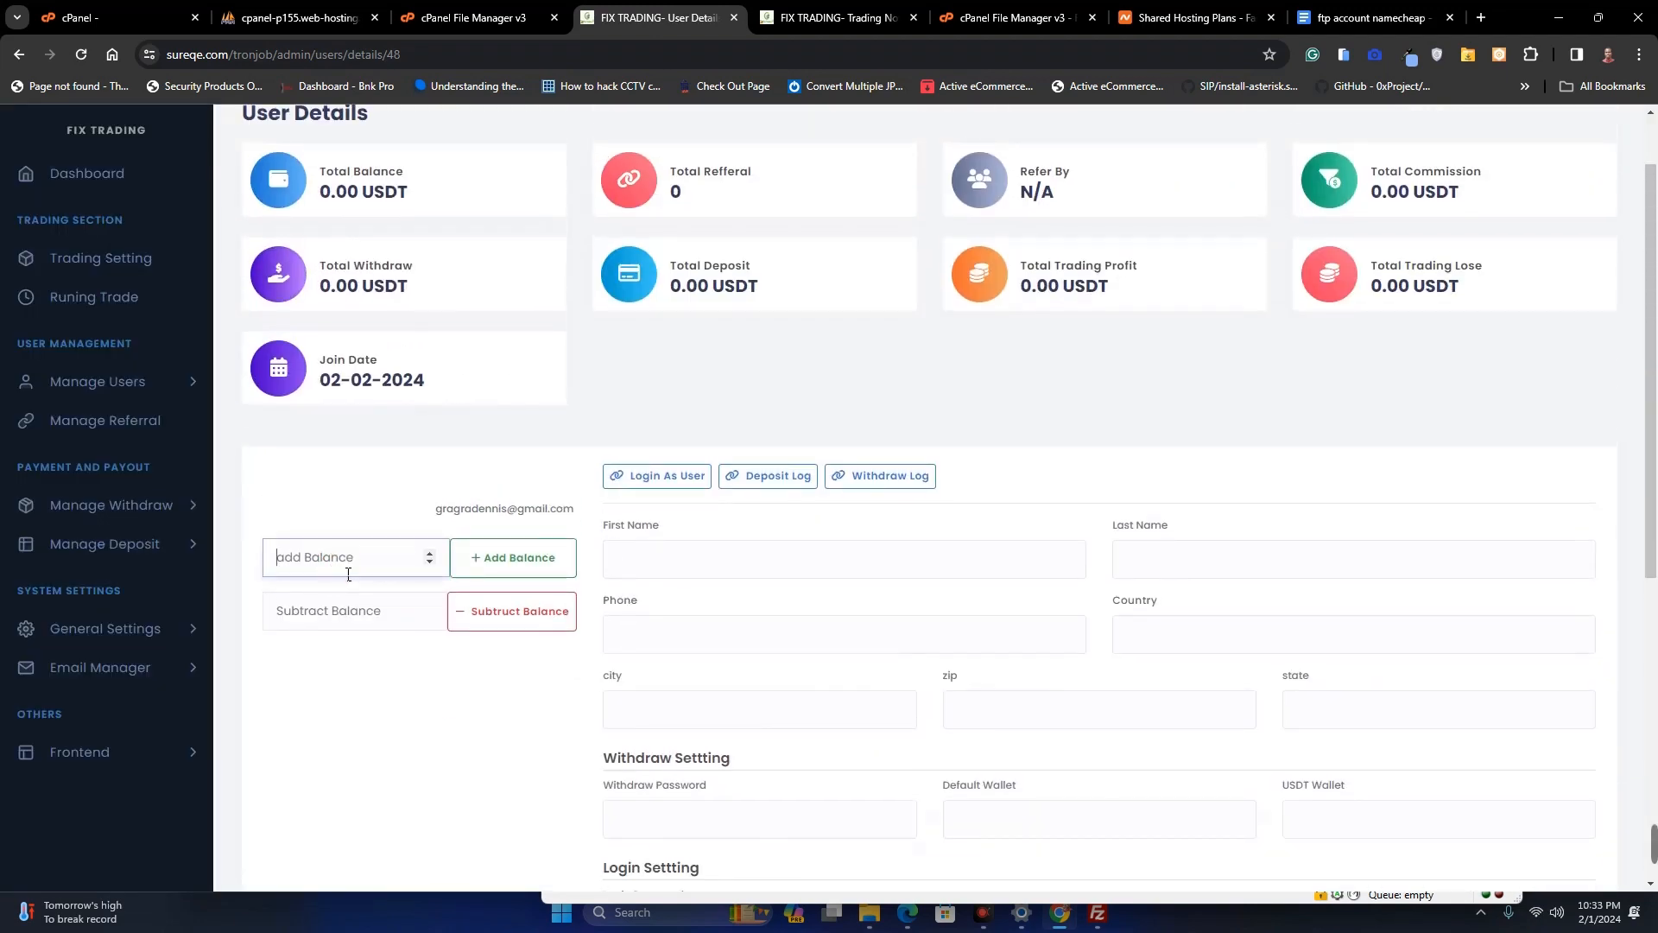
pyautogui.write('500')
pyautogui.click(525, 566)
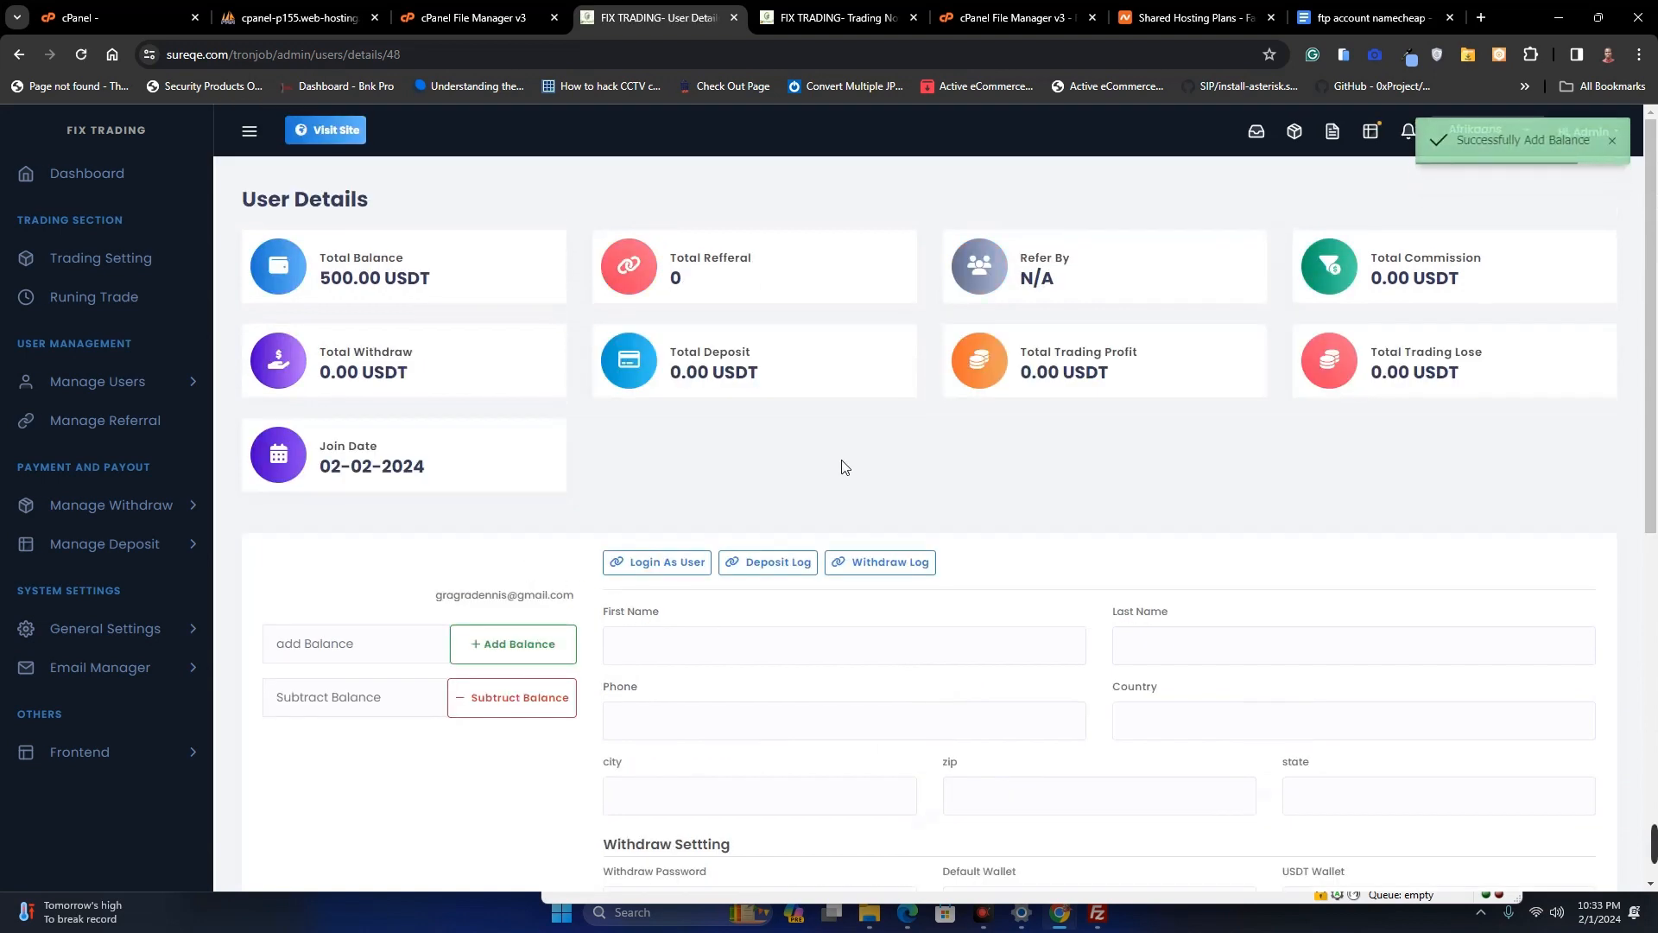
# - Switch to the user site, reload it and check the main wallet balance on the account dashboard
pyautogui.click(787, 24)
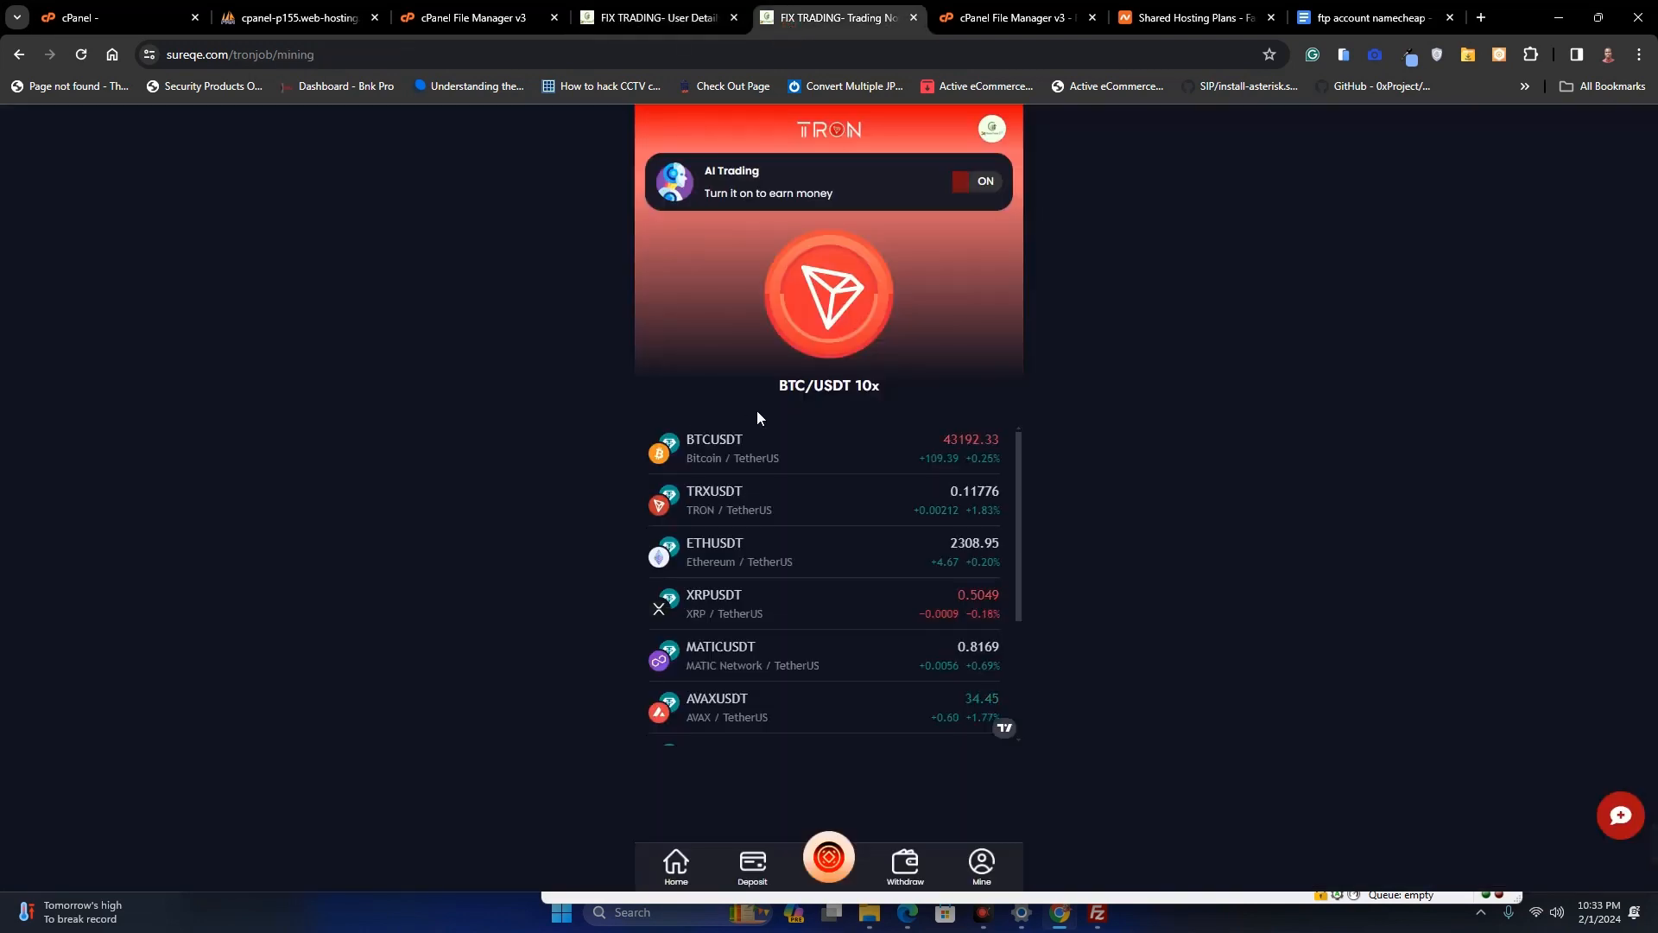
pyautogui.press('F5')
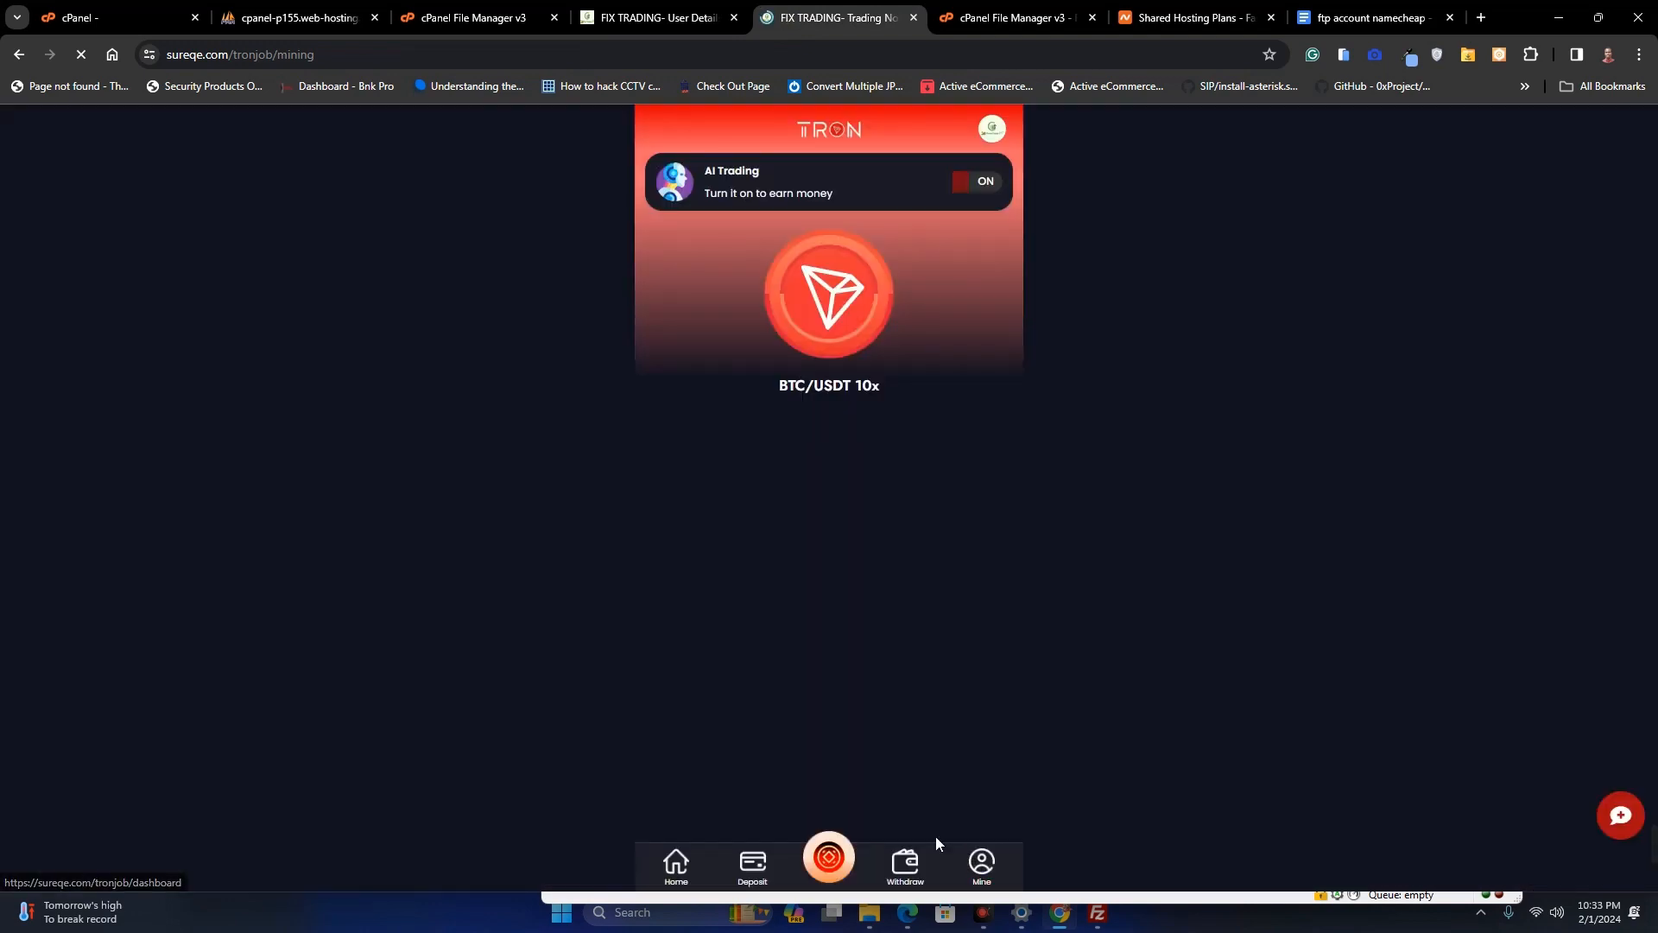
pyautogui.click(976, 870)
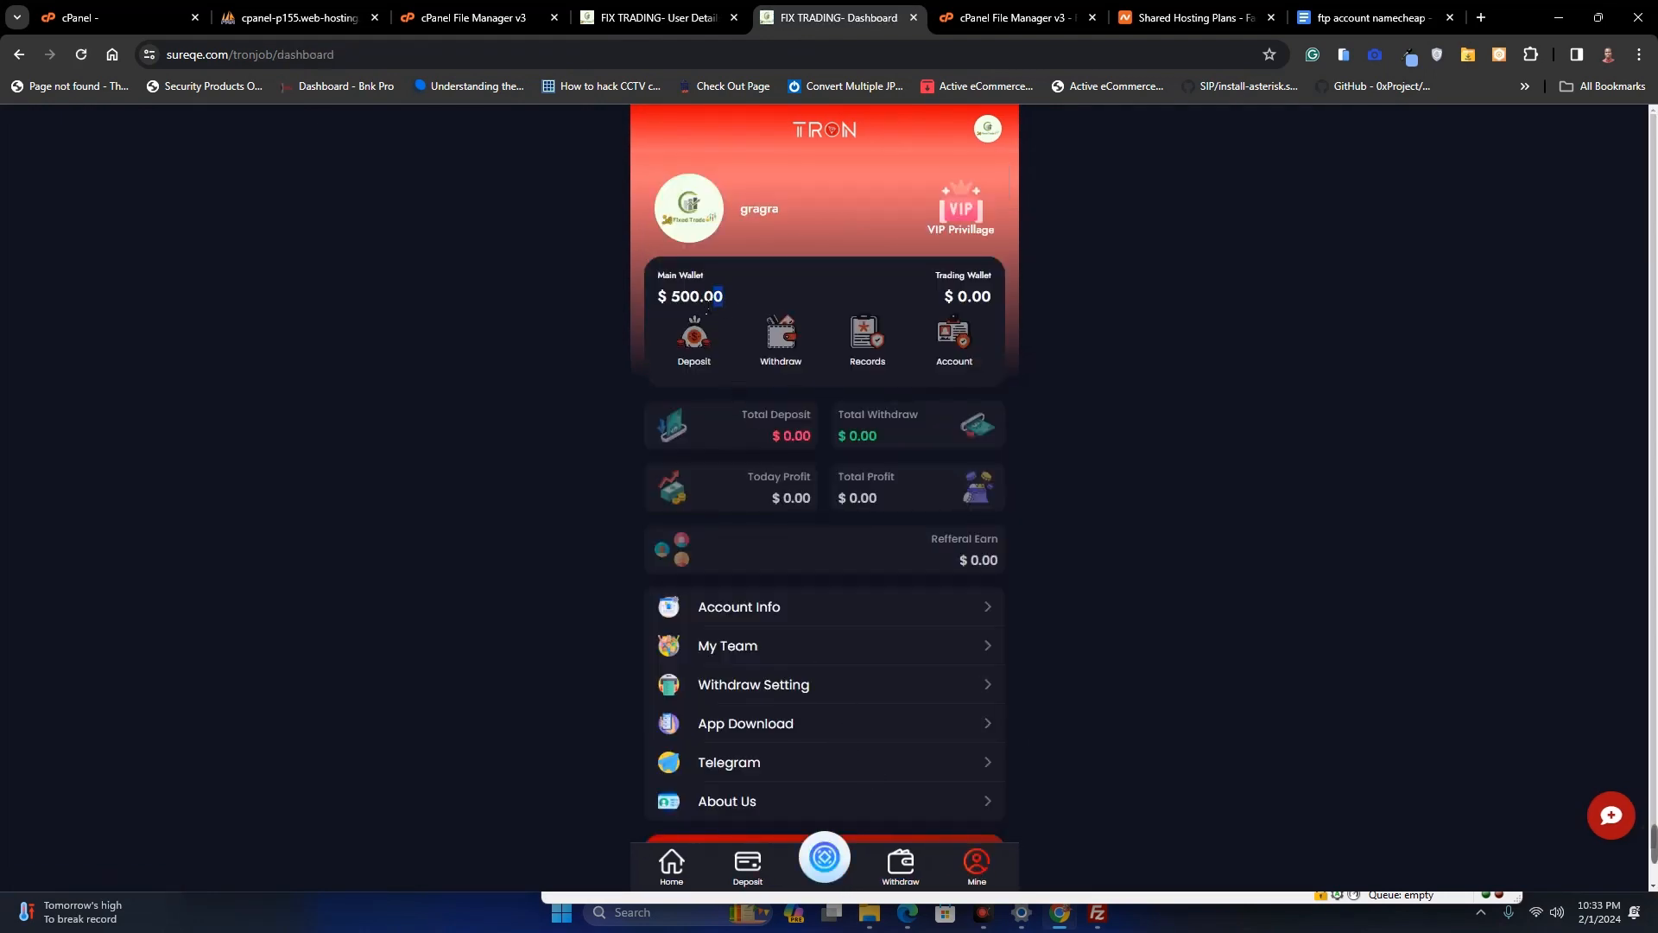
pyautogui.moveTo(706, 311); pyautogui.dragTo(679, 316)
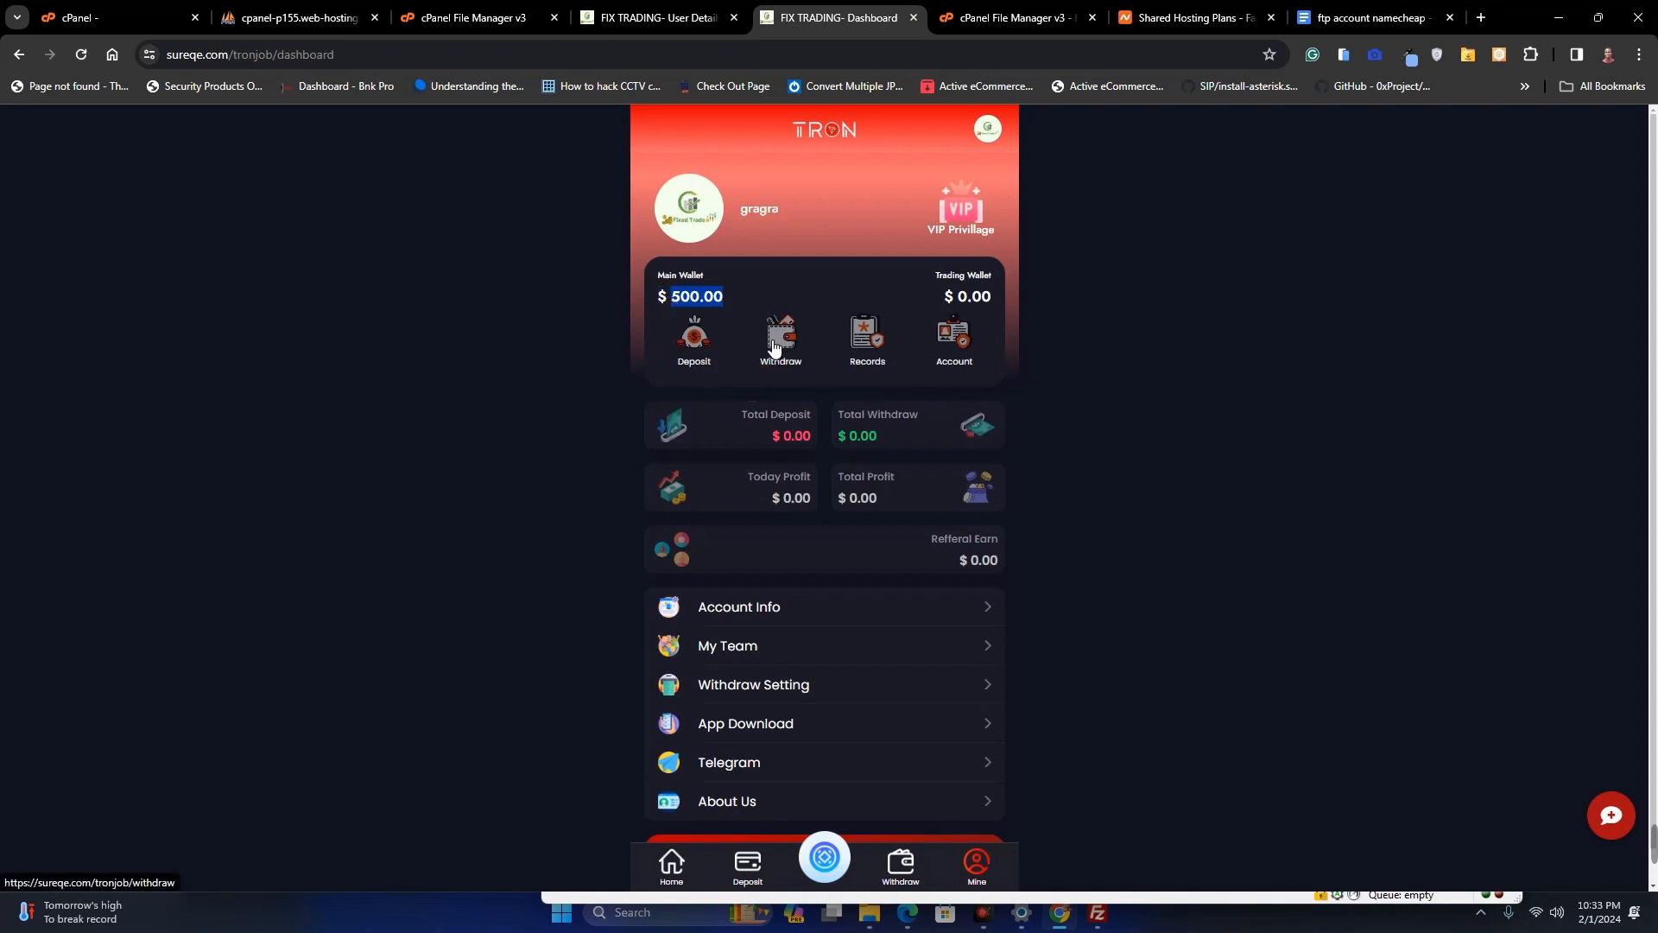
# - Submit a 600 USDT deposit with One Pay and examine the payment page that asks for account and payment channel
pyautogui.click(755, 870)
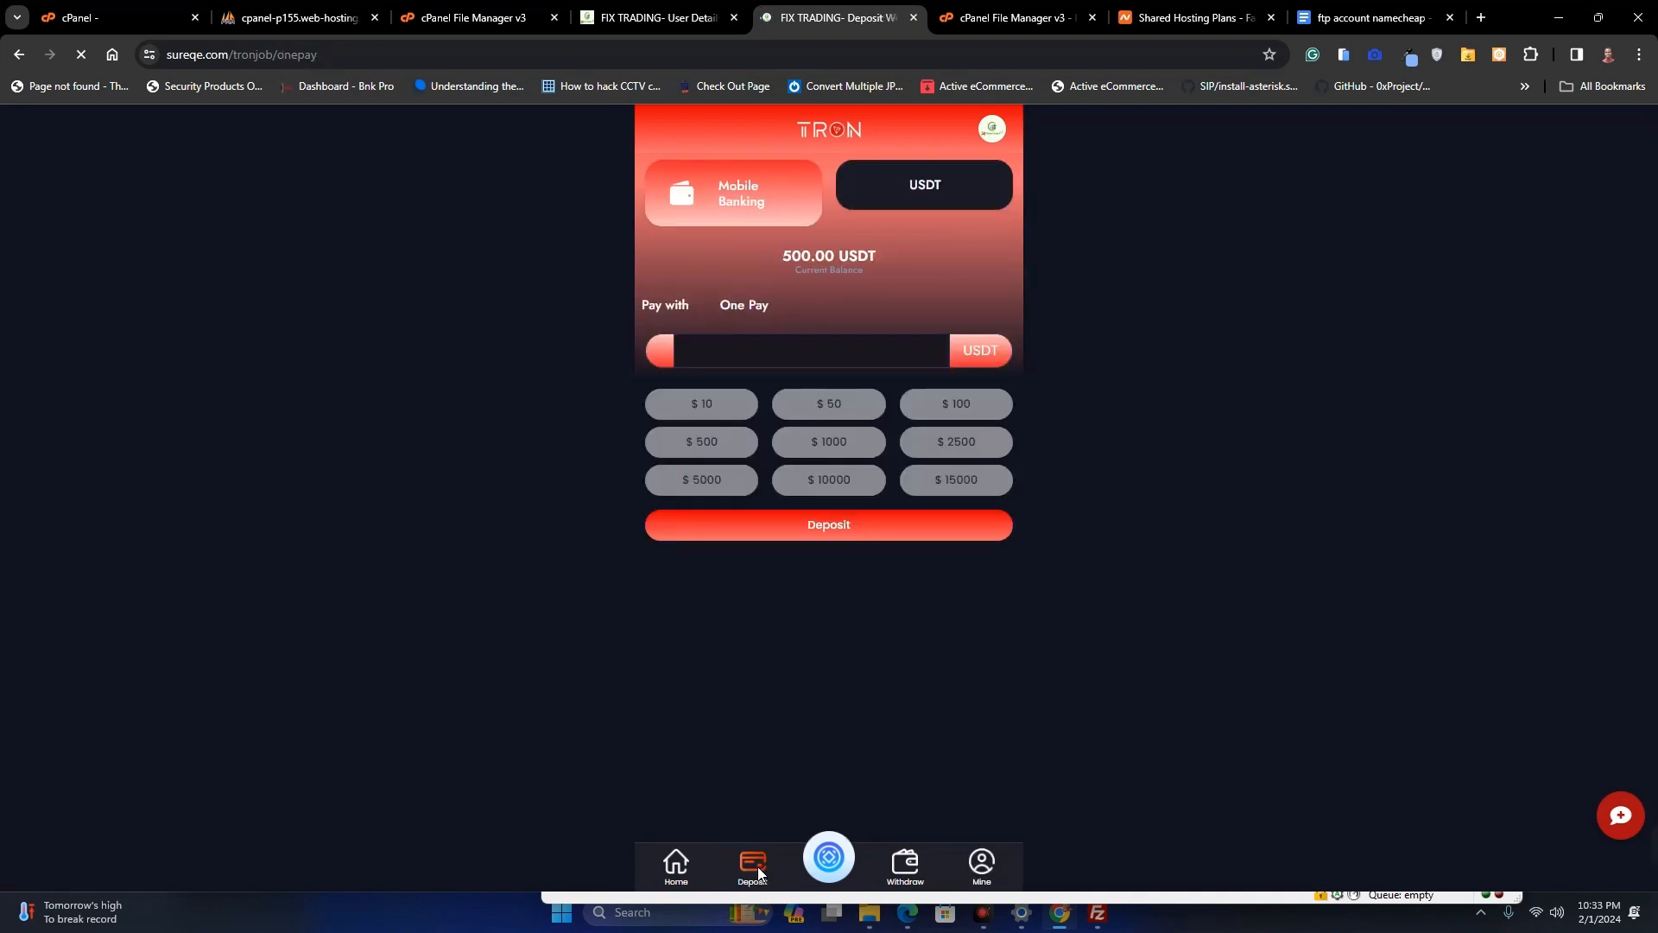
pyautogui.click(775, 351)
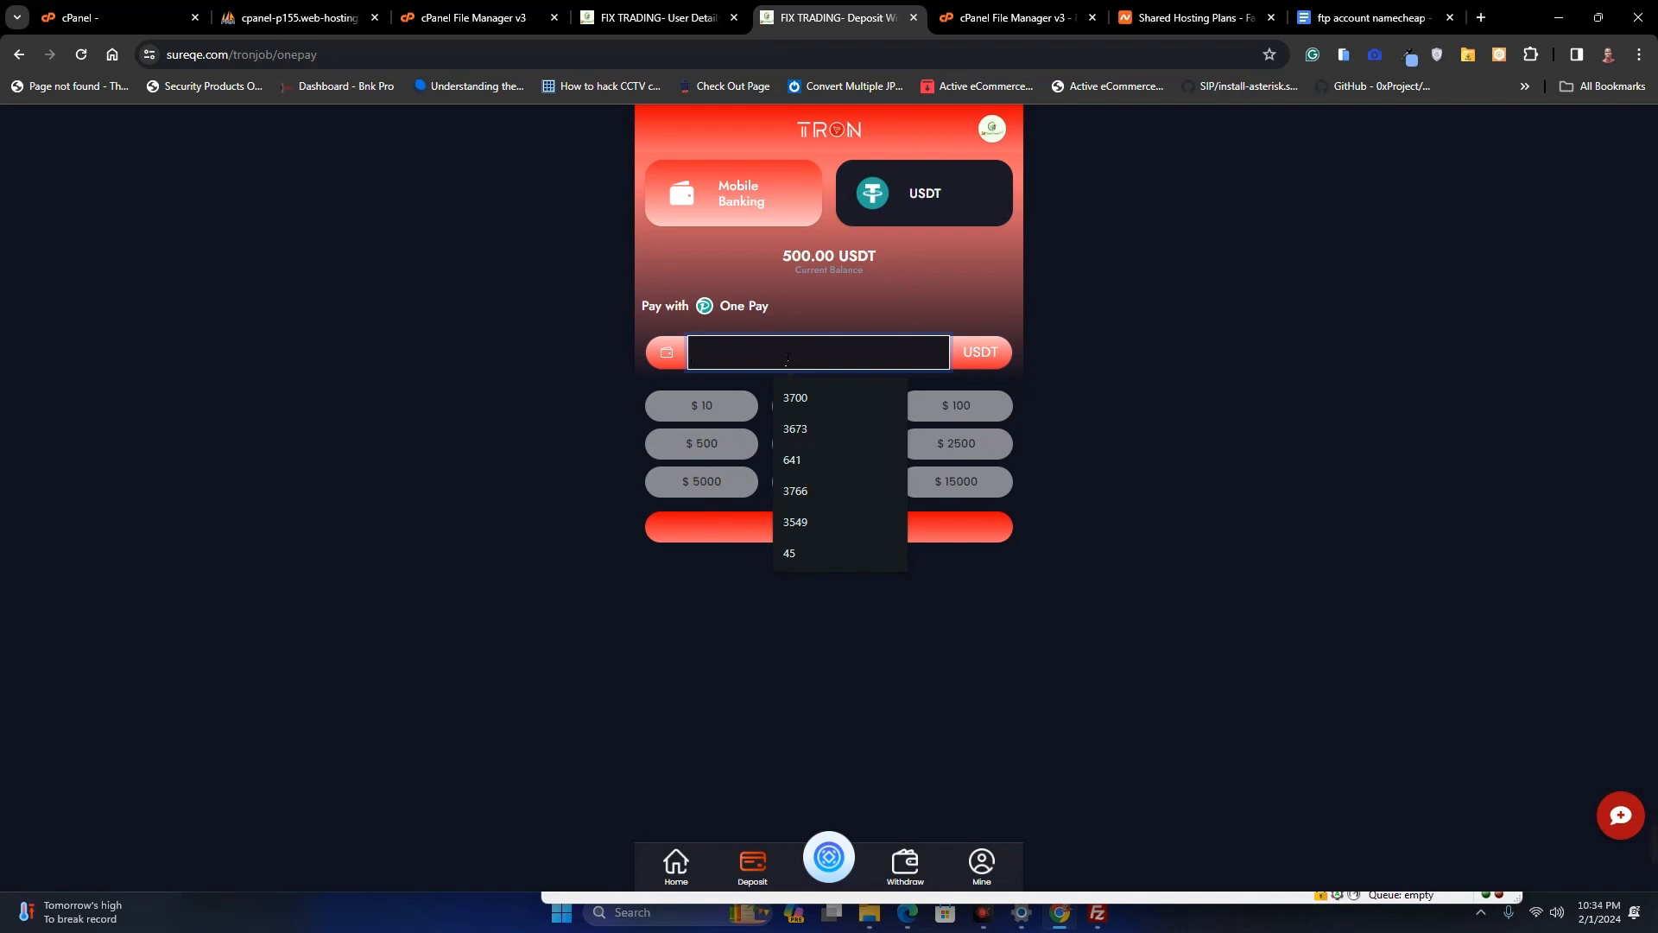
pyautogui.write('600')
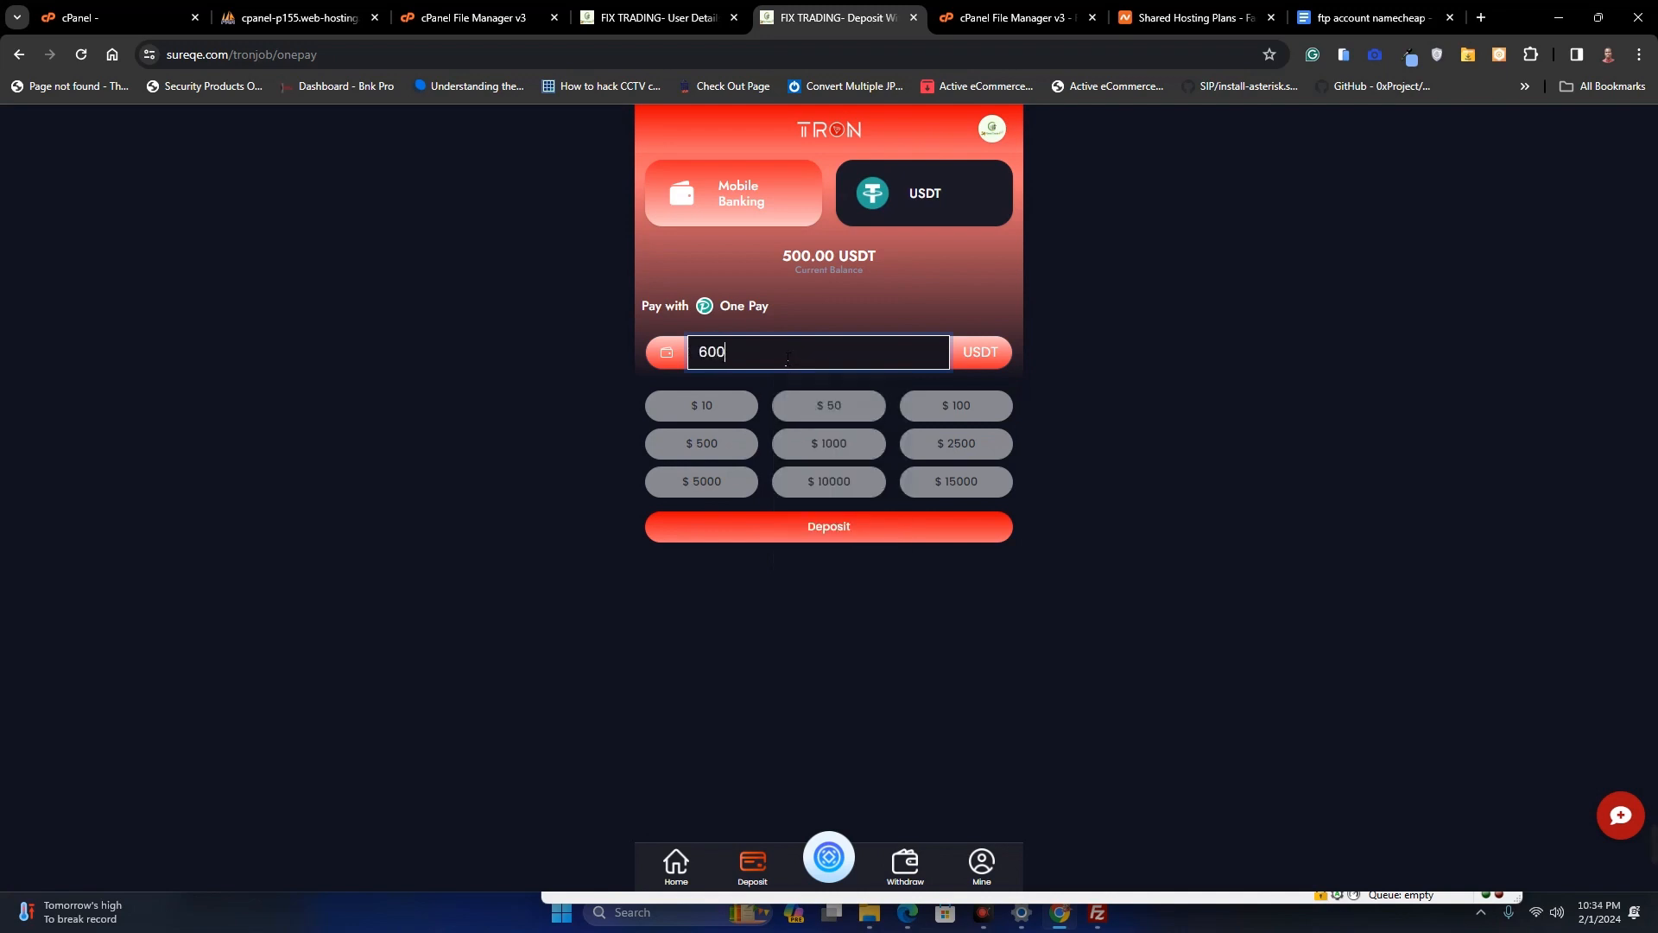
pyautogui.click(845, 529)
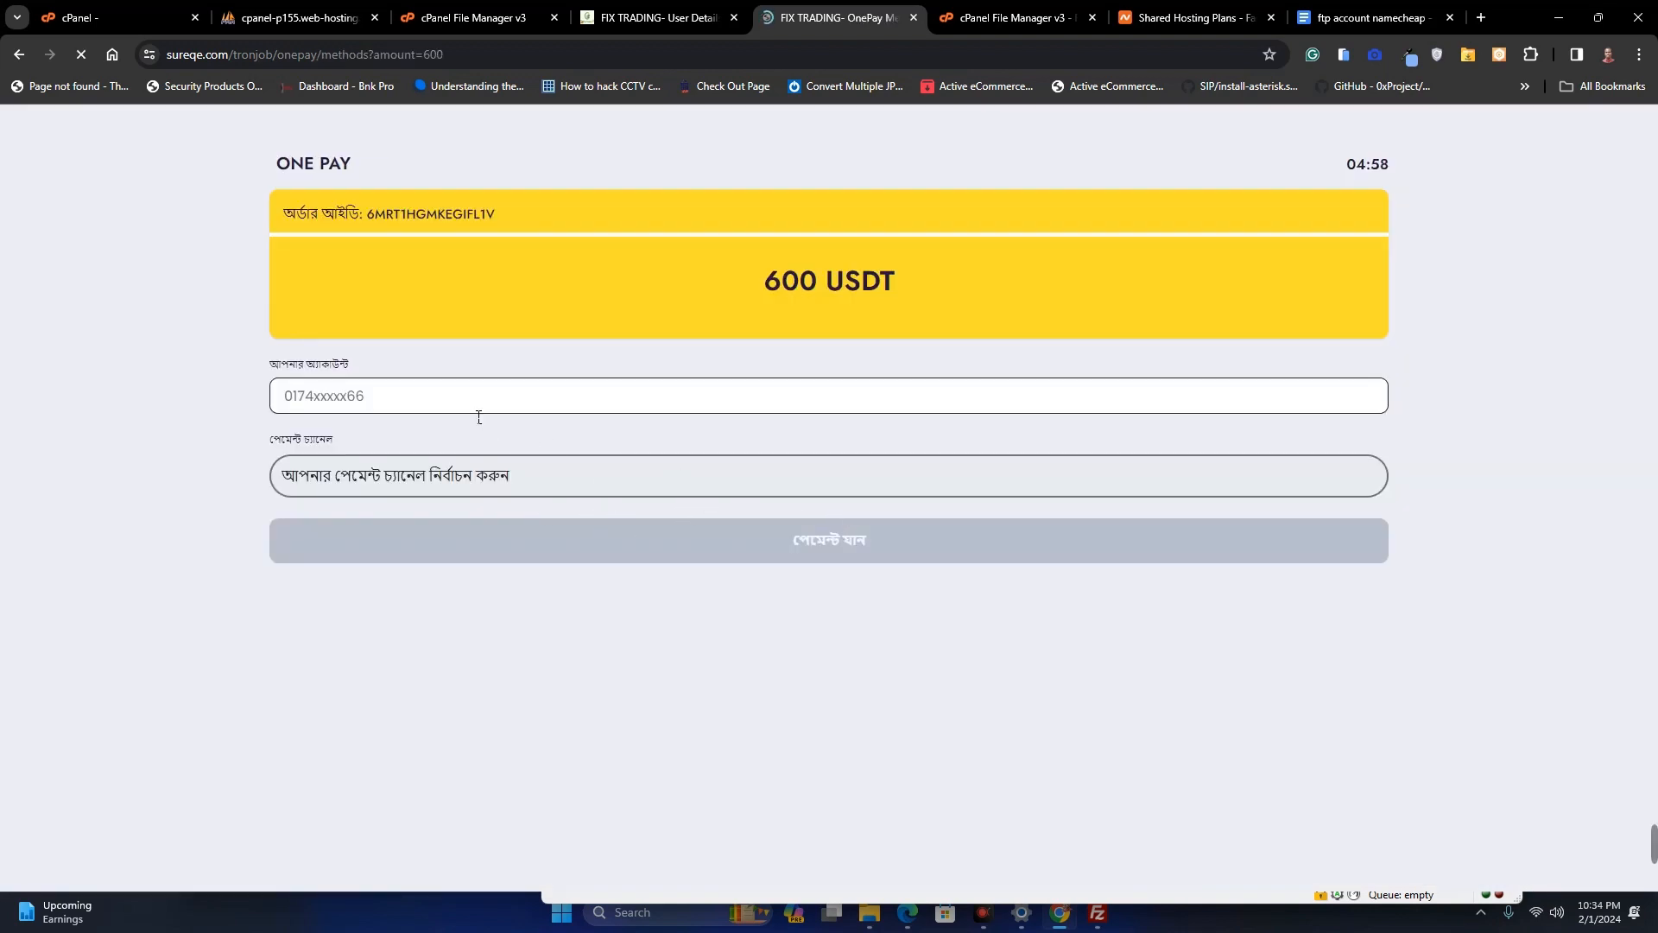
pyautogui.click(292, 345)
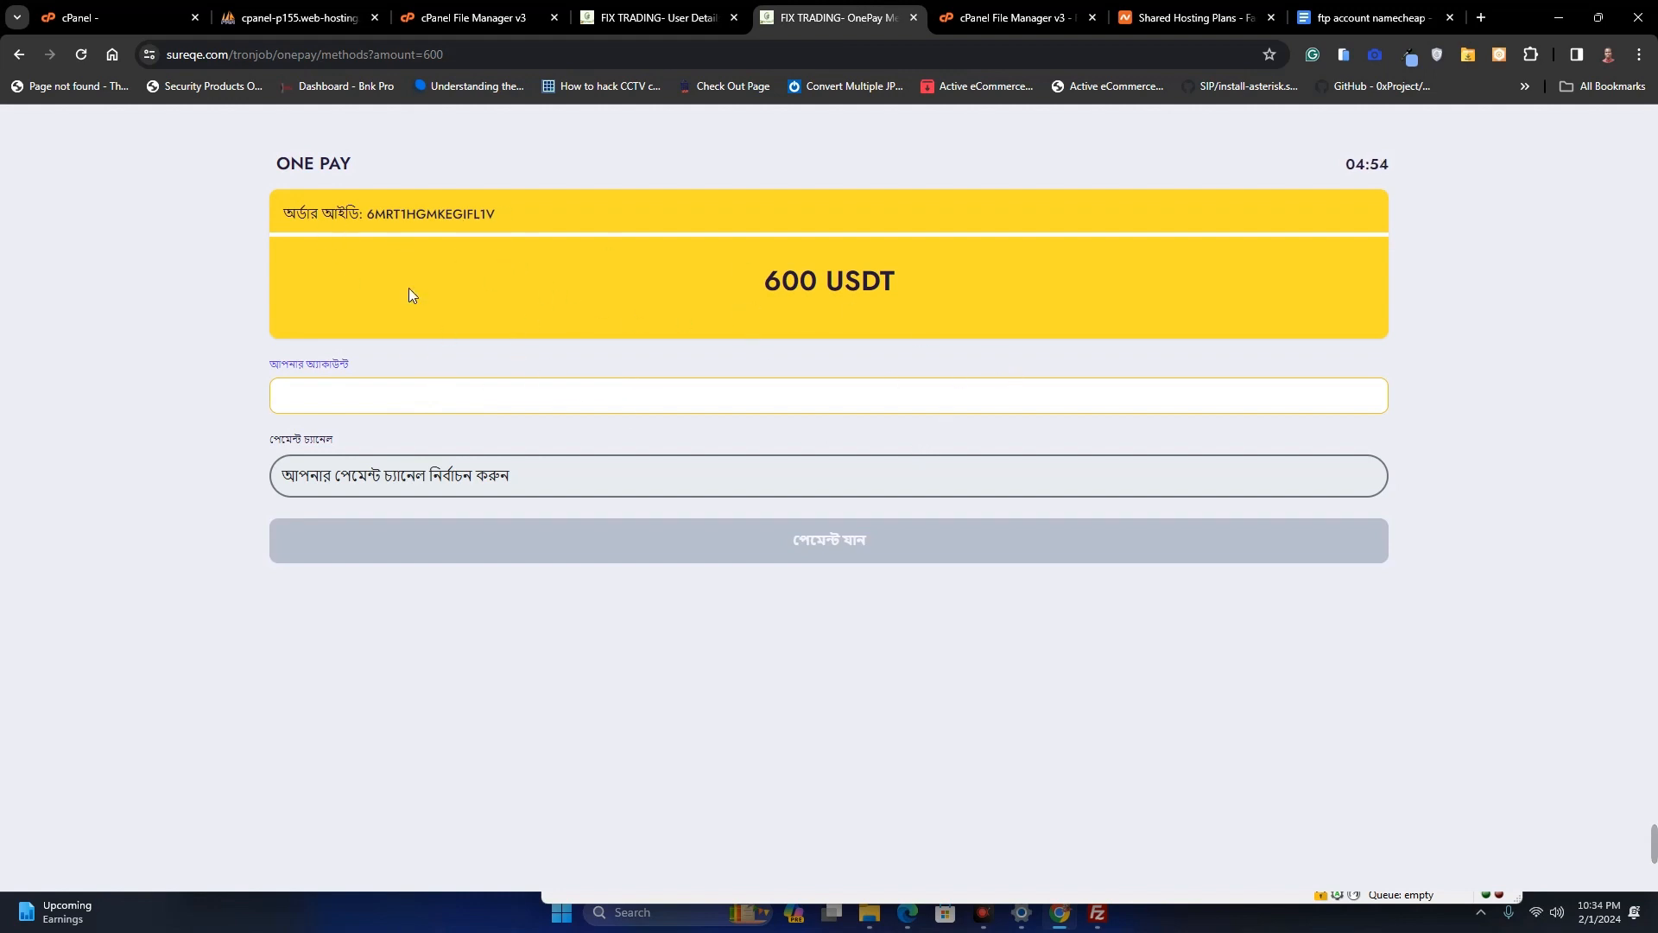
pyautogui.moveTo(270, 164); pyautogui.dragTo(376, 275)
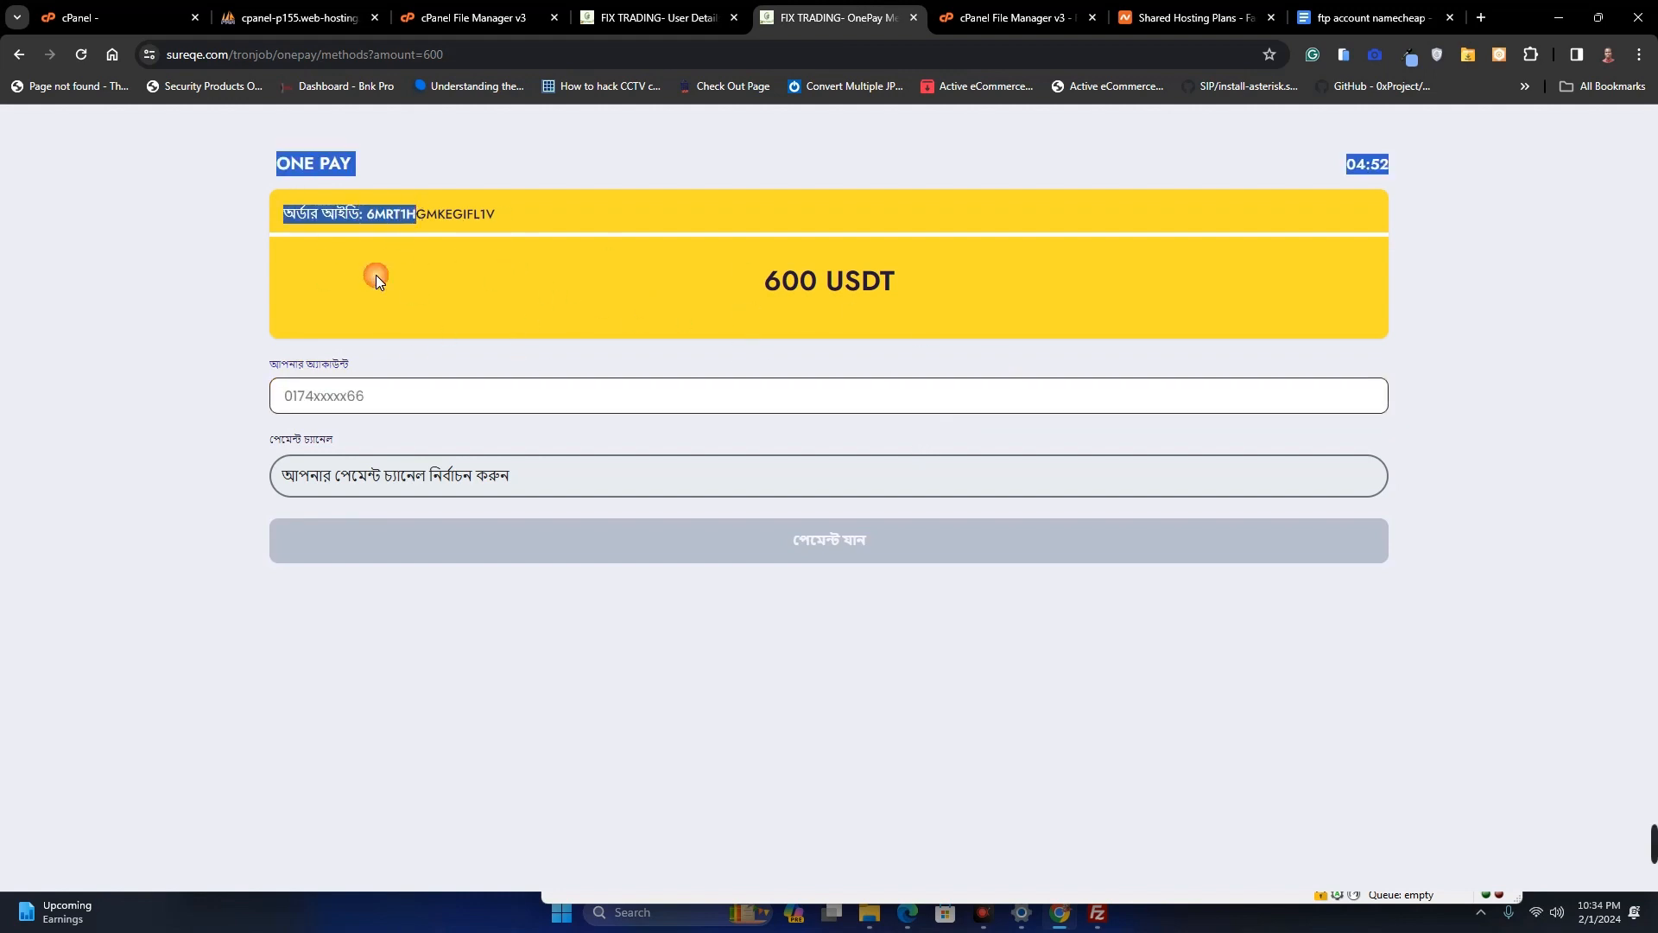
pyautogui.click(479, 426)
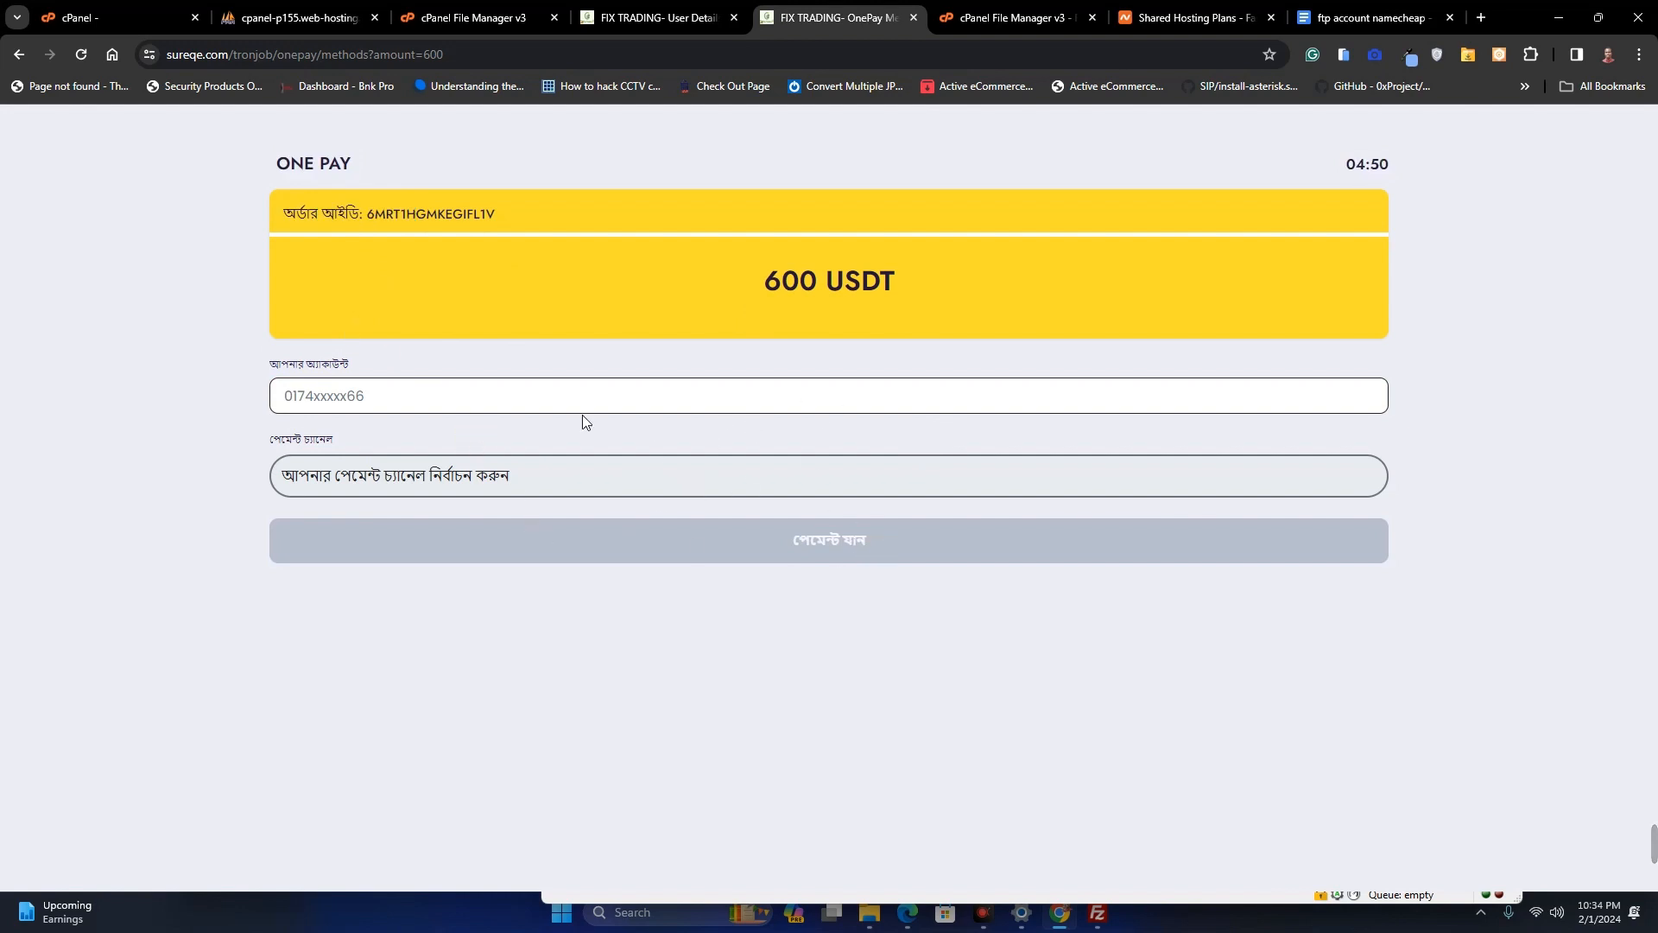
# - Try to set the new user's KYC status to Verified on the admin user details page and update the user
pyautogui.click(676, 21)
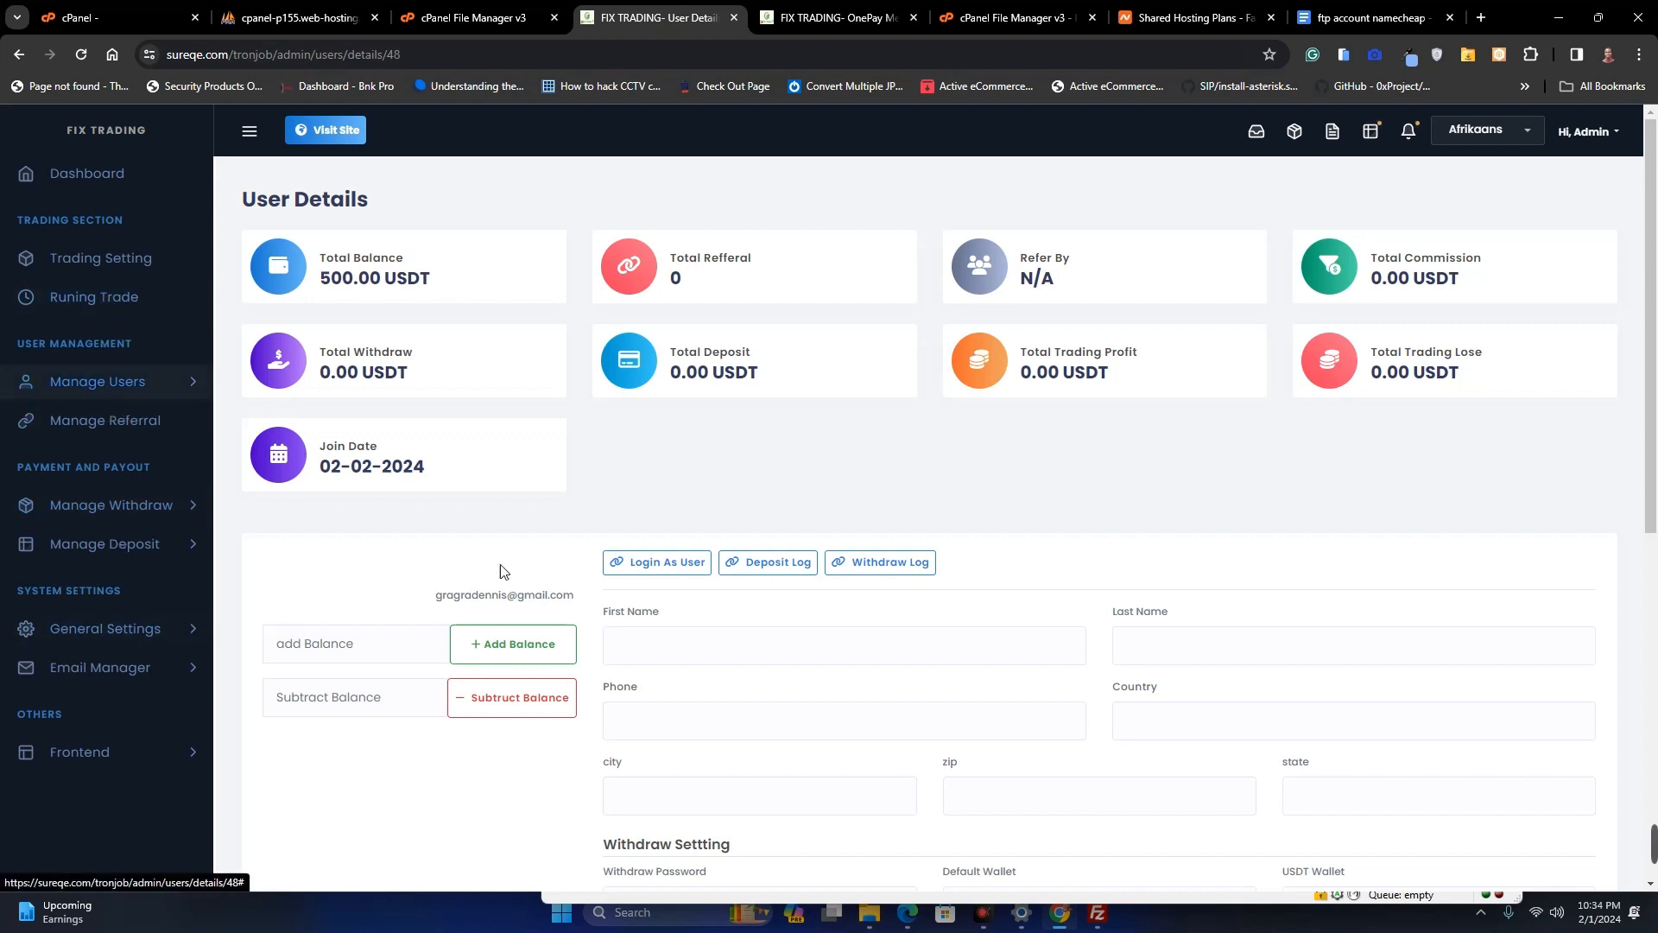
pyautogui.scroll(-2, 499, 568)
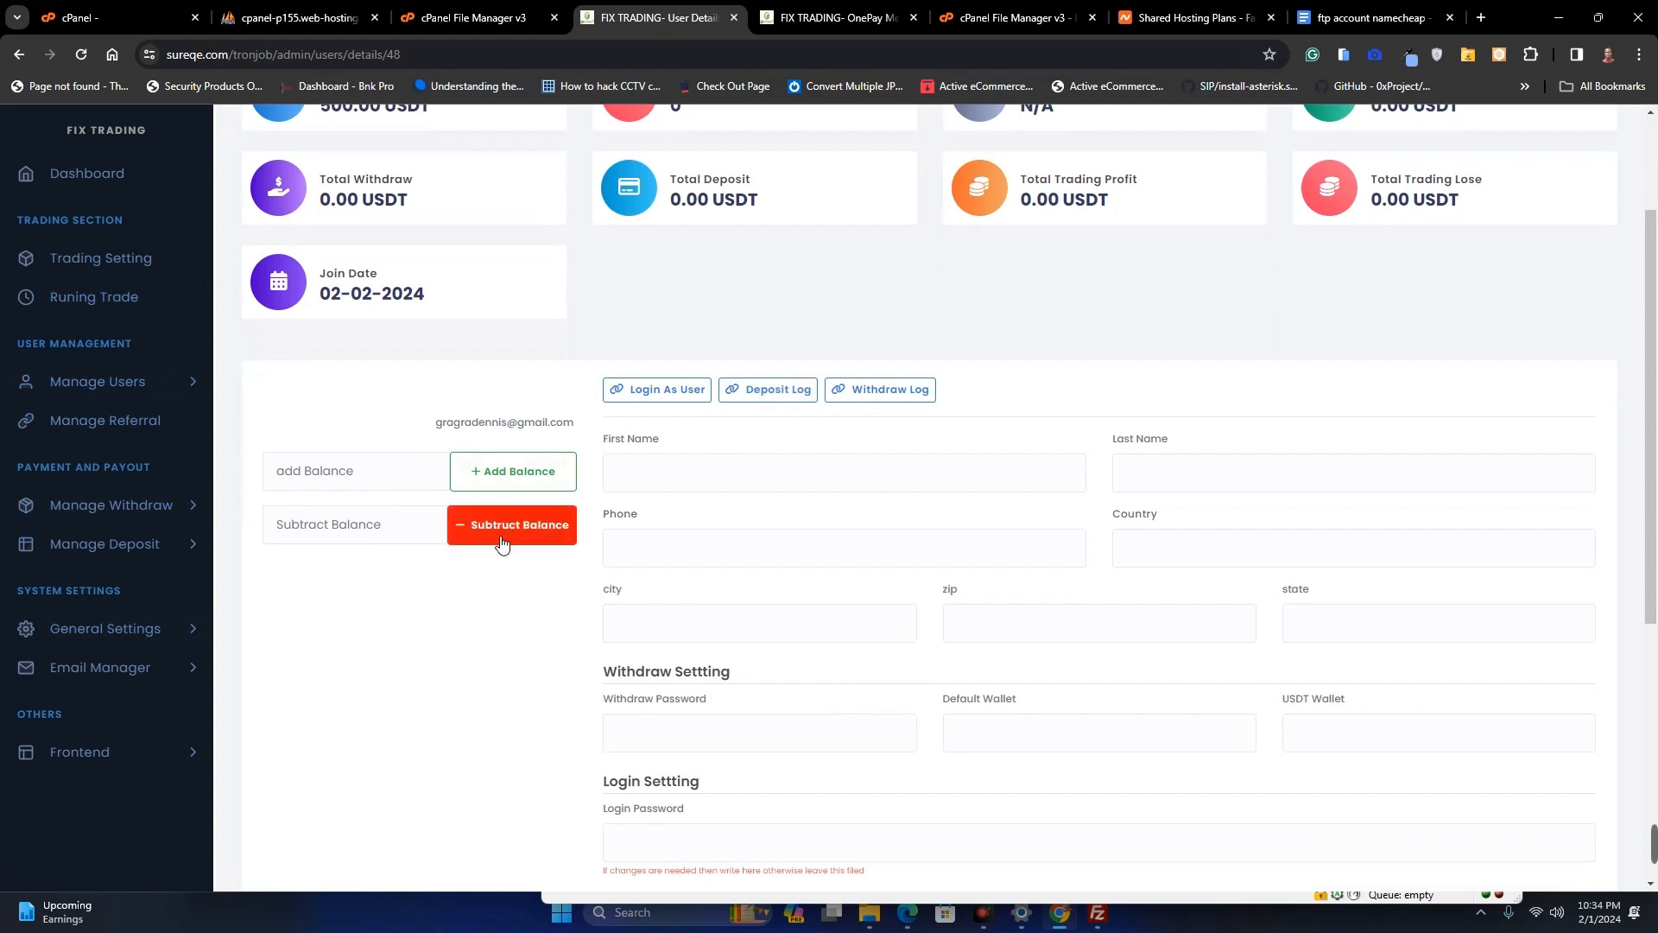
pyautogui.scroll(-4, 639, 672)
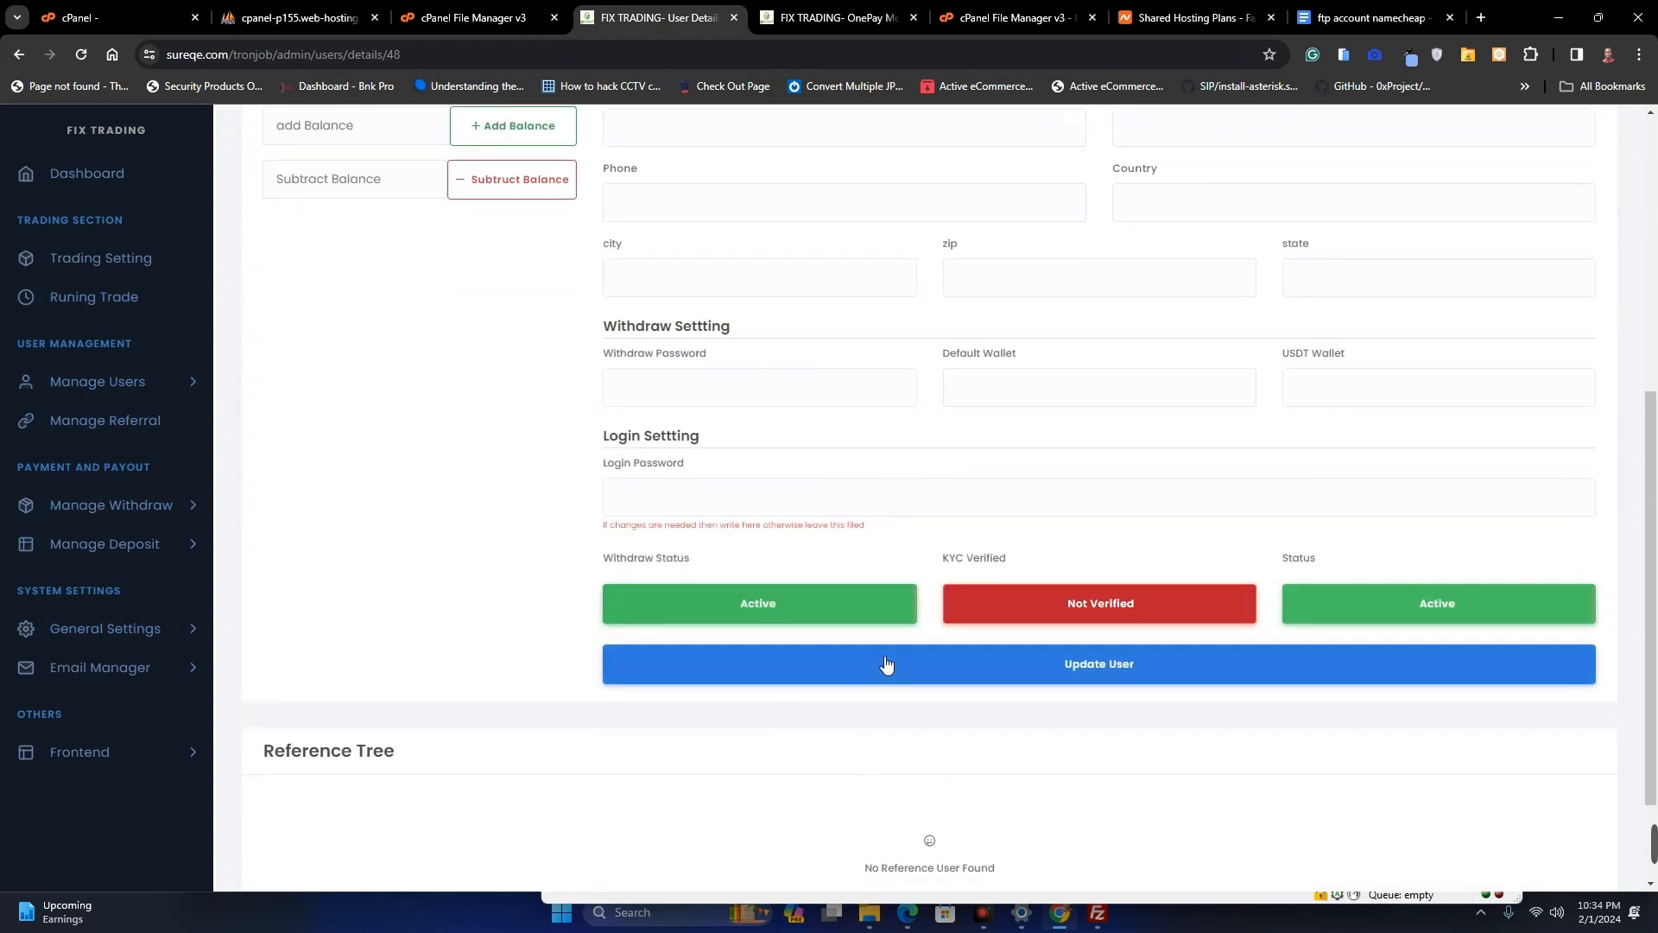
pyautogui.scroll(-1, 885, 663)
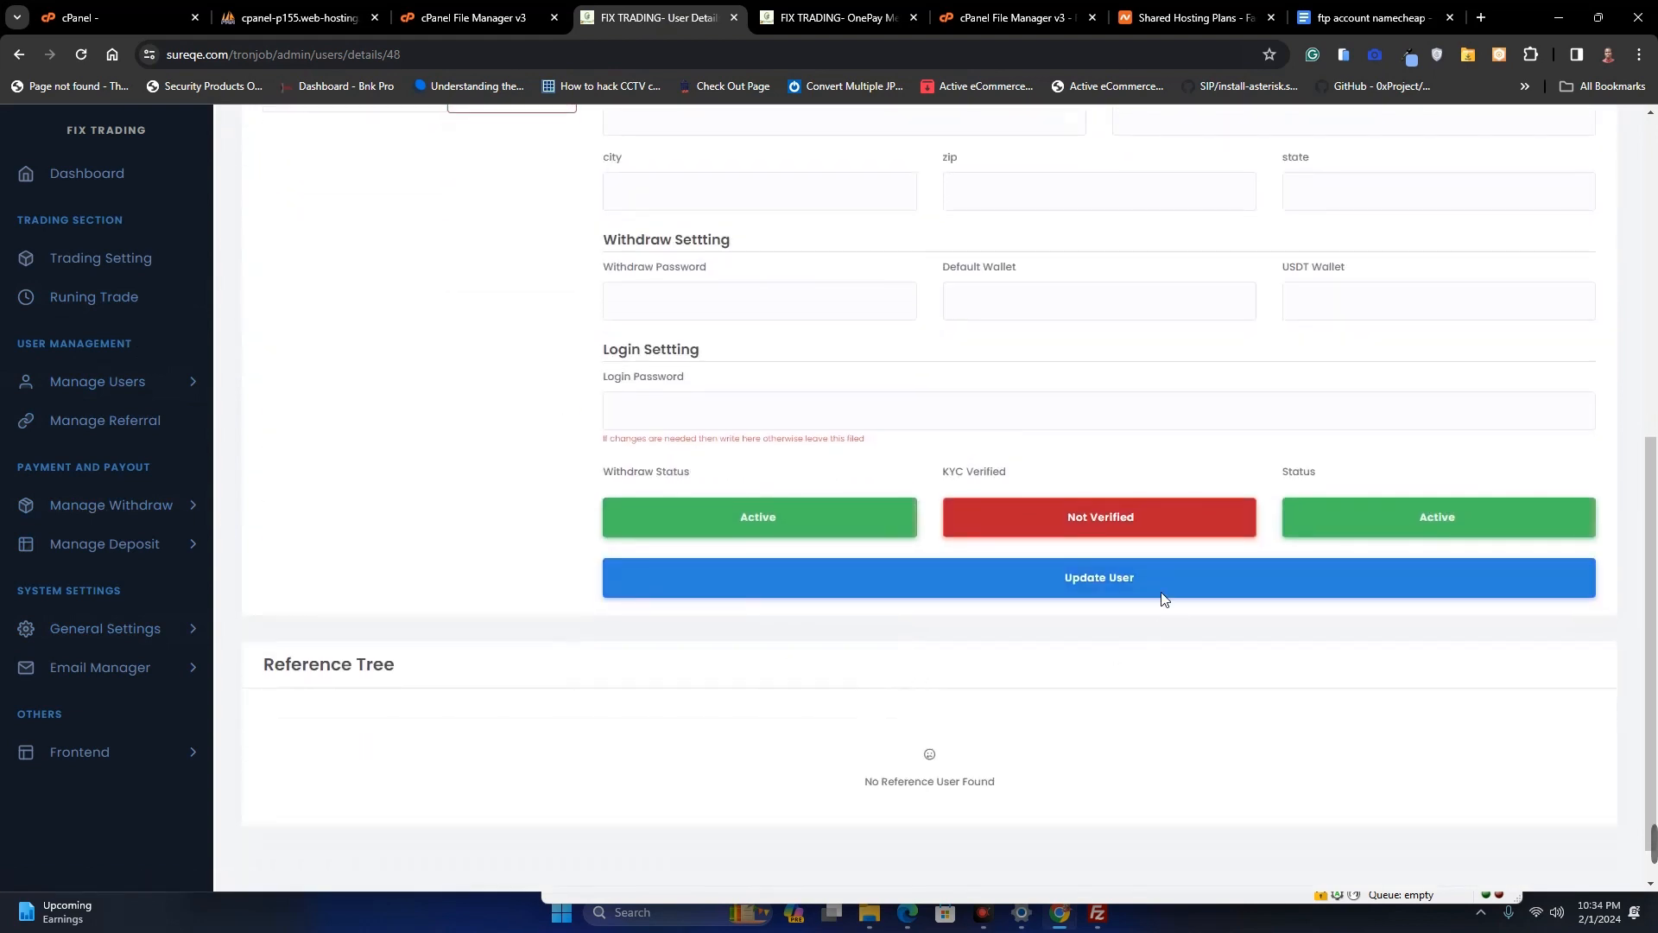
pyautogui.click(1153, 516)
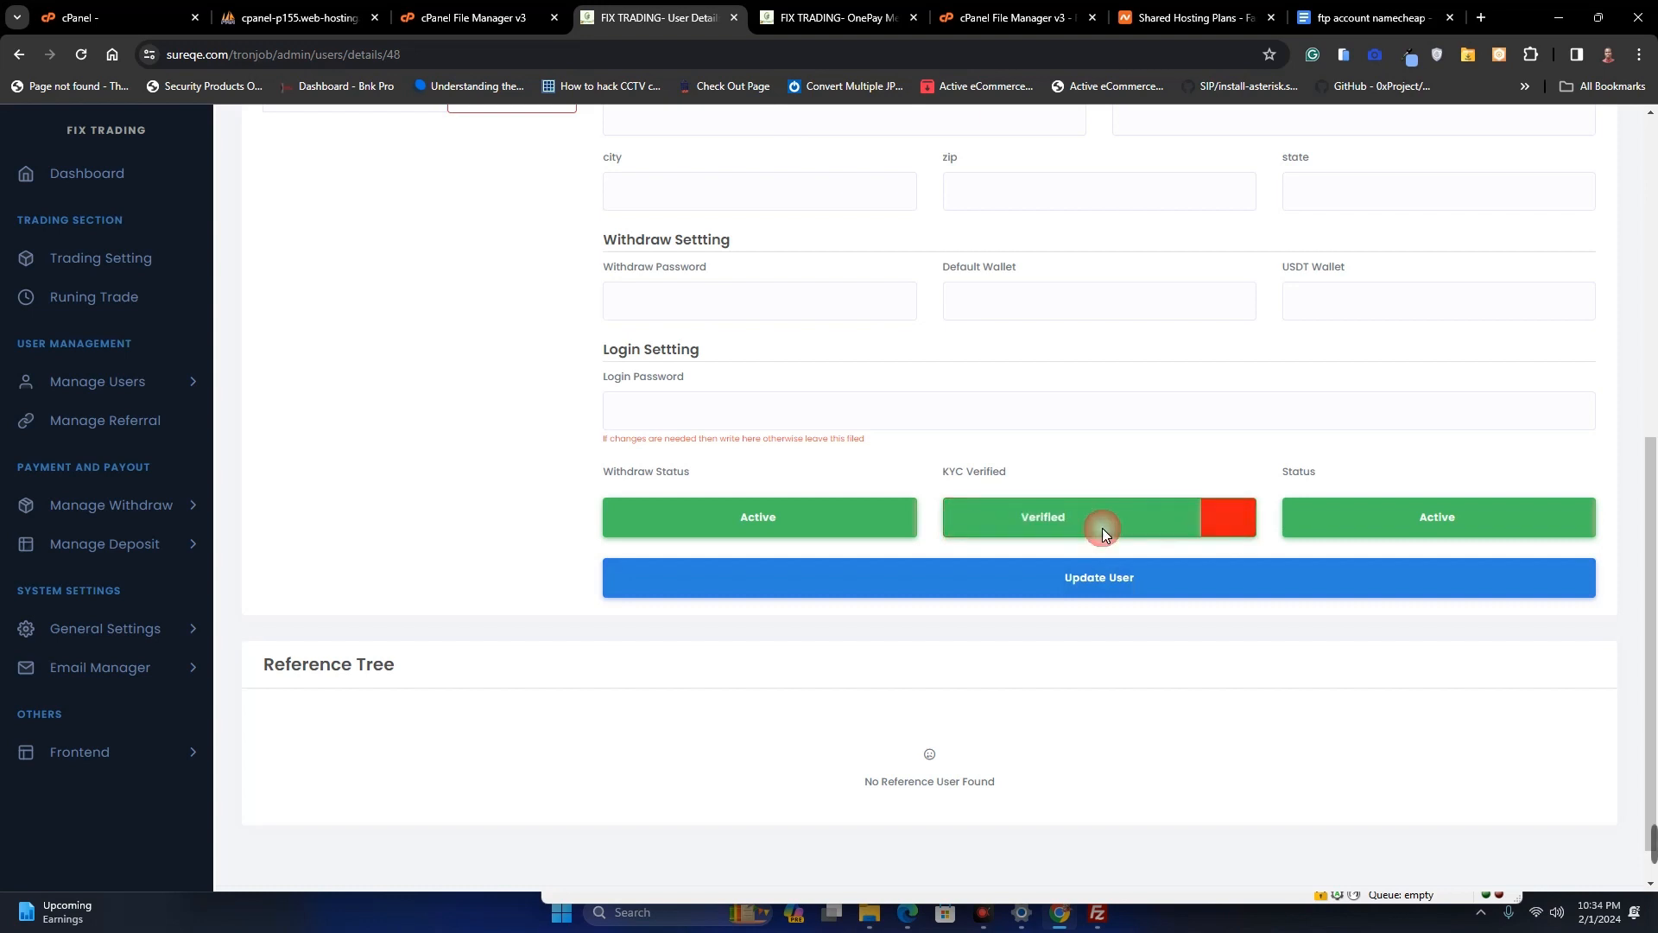
pyautogui.click(1064, 577)
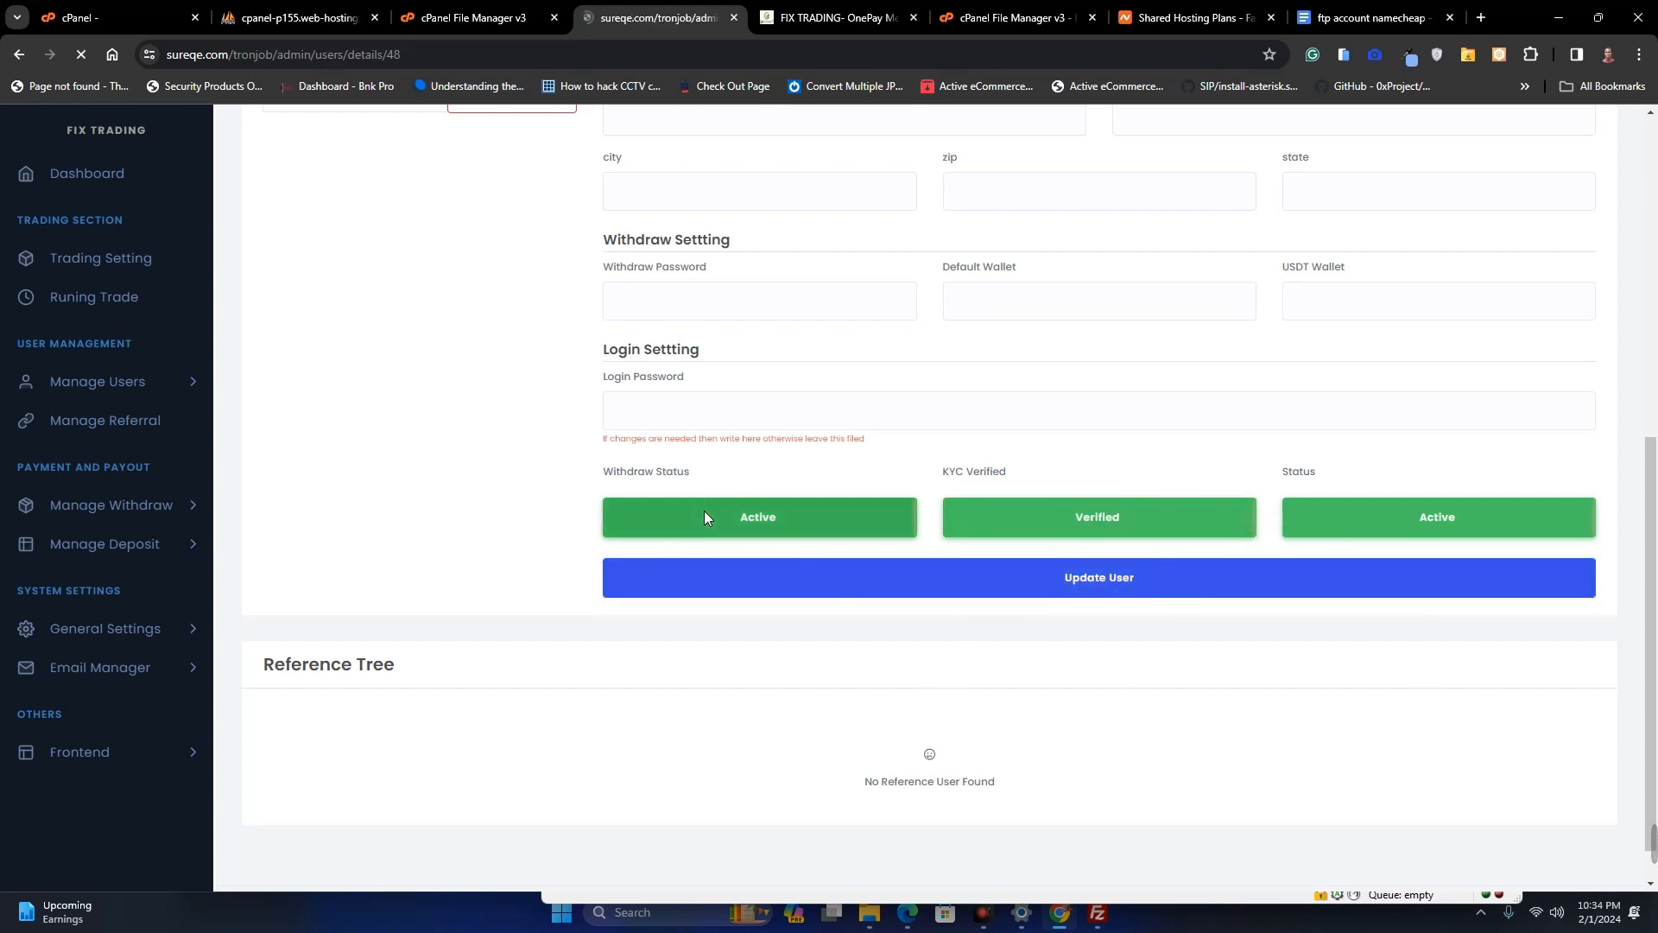
pyautogui.scroll(-3, 332, 451)
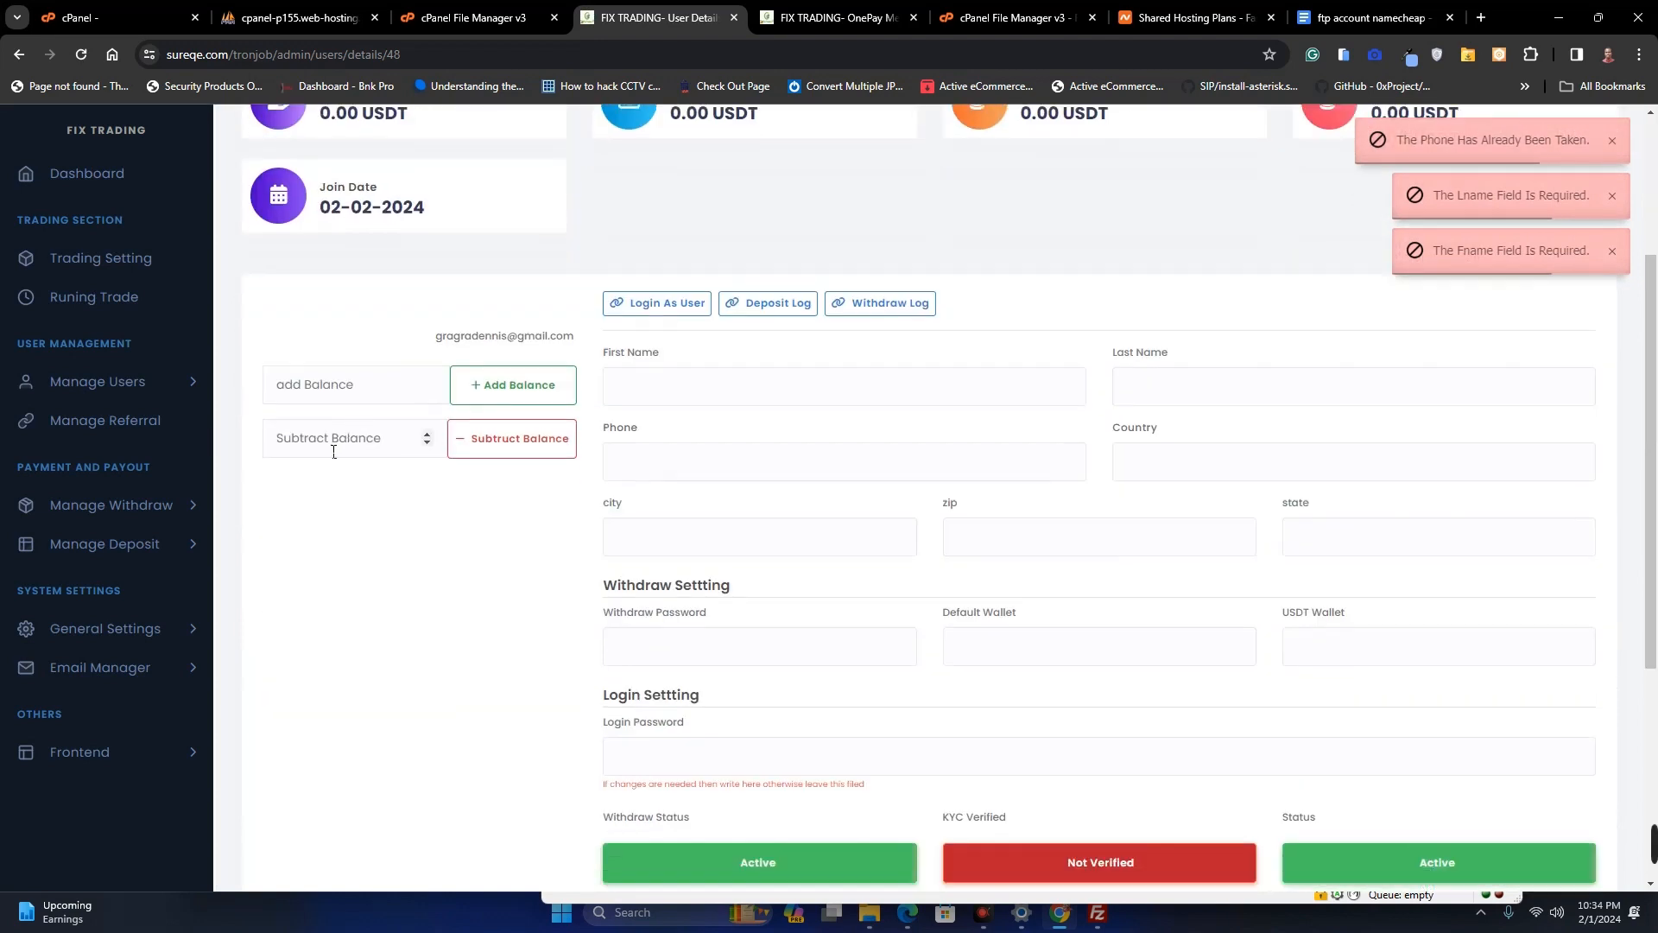
pyautogui.scroll(-1, 333, 451)
pyautogui.scroll(-1, 121, 407)
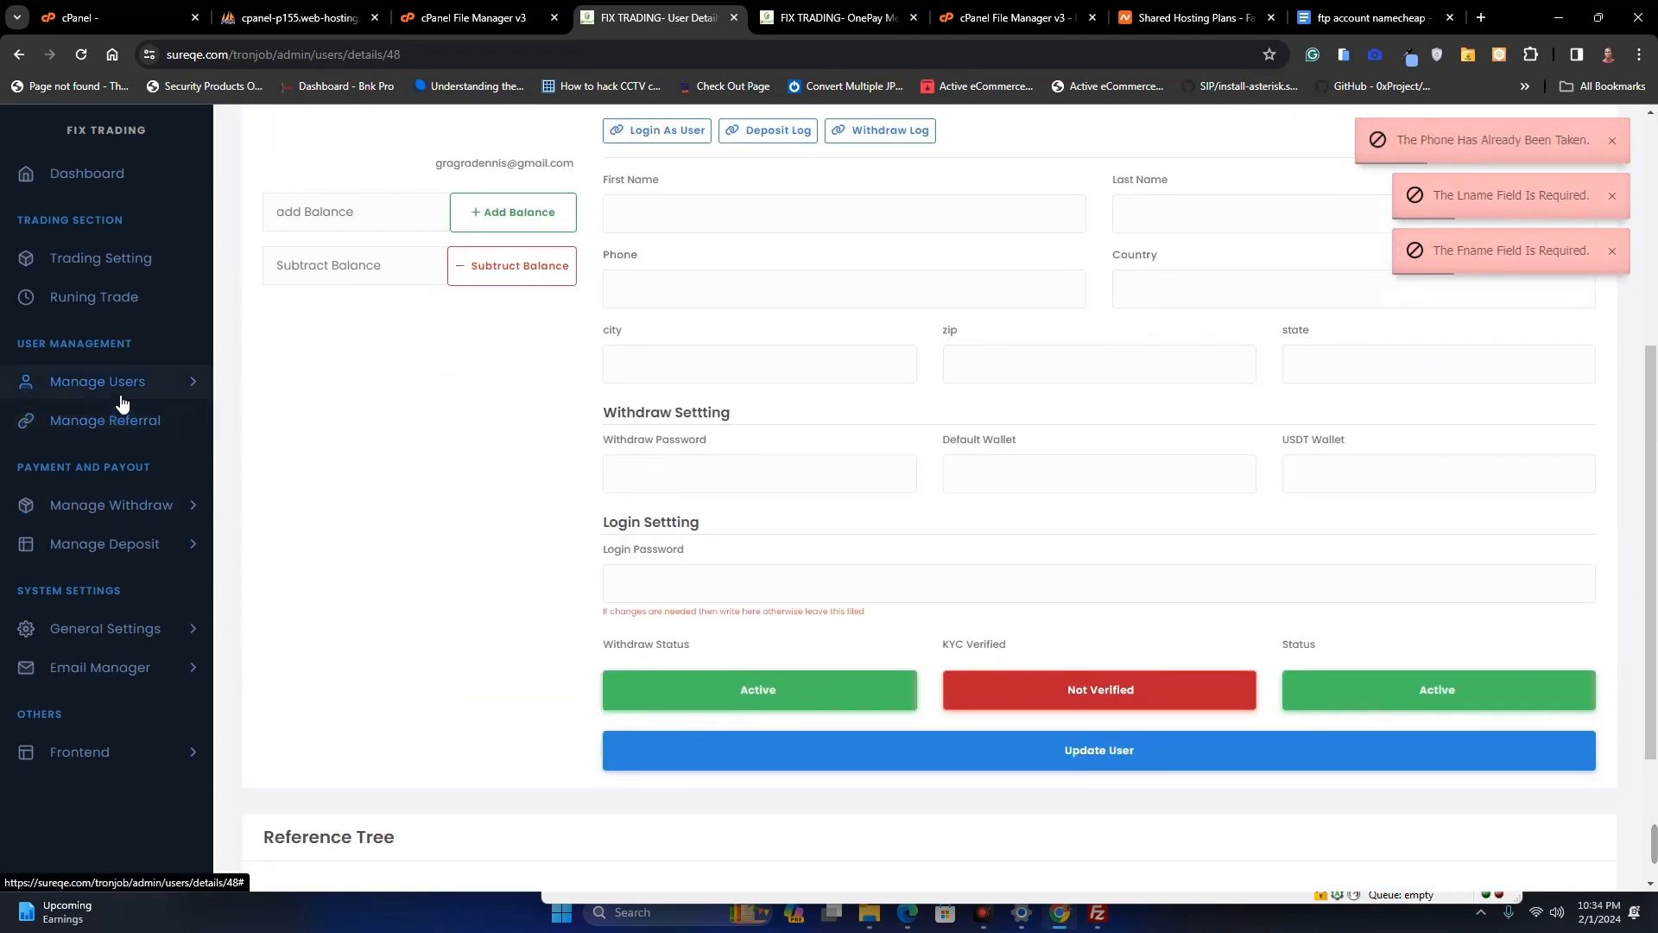
# - Review the admin's withdraw methods list and the General Setting page with site name, currency and logo options
pyautogui.click(121, 397)
pyautogui.scroll(-1, 121, 583)
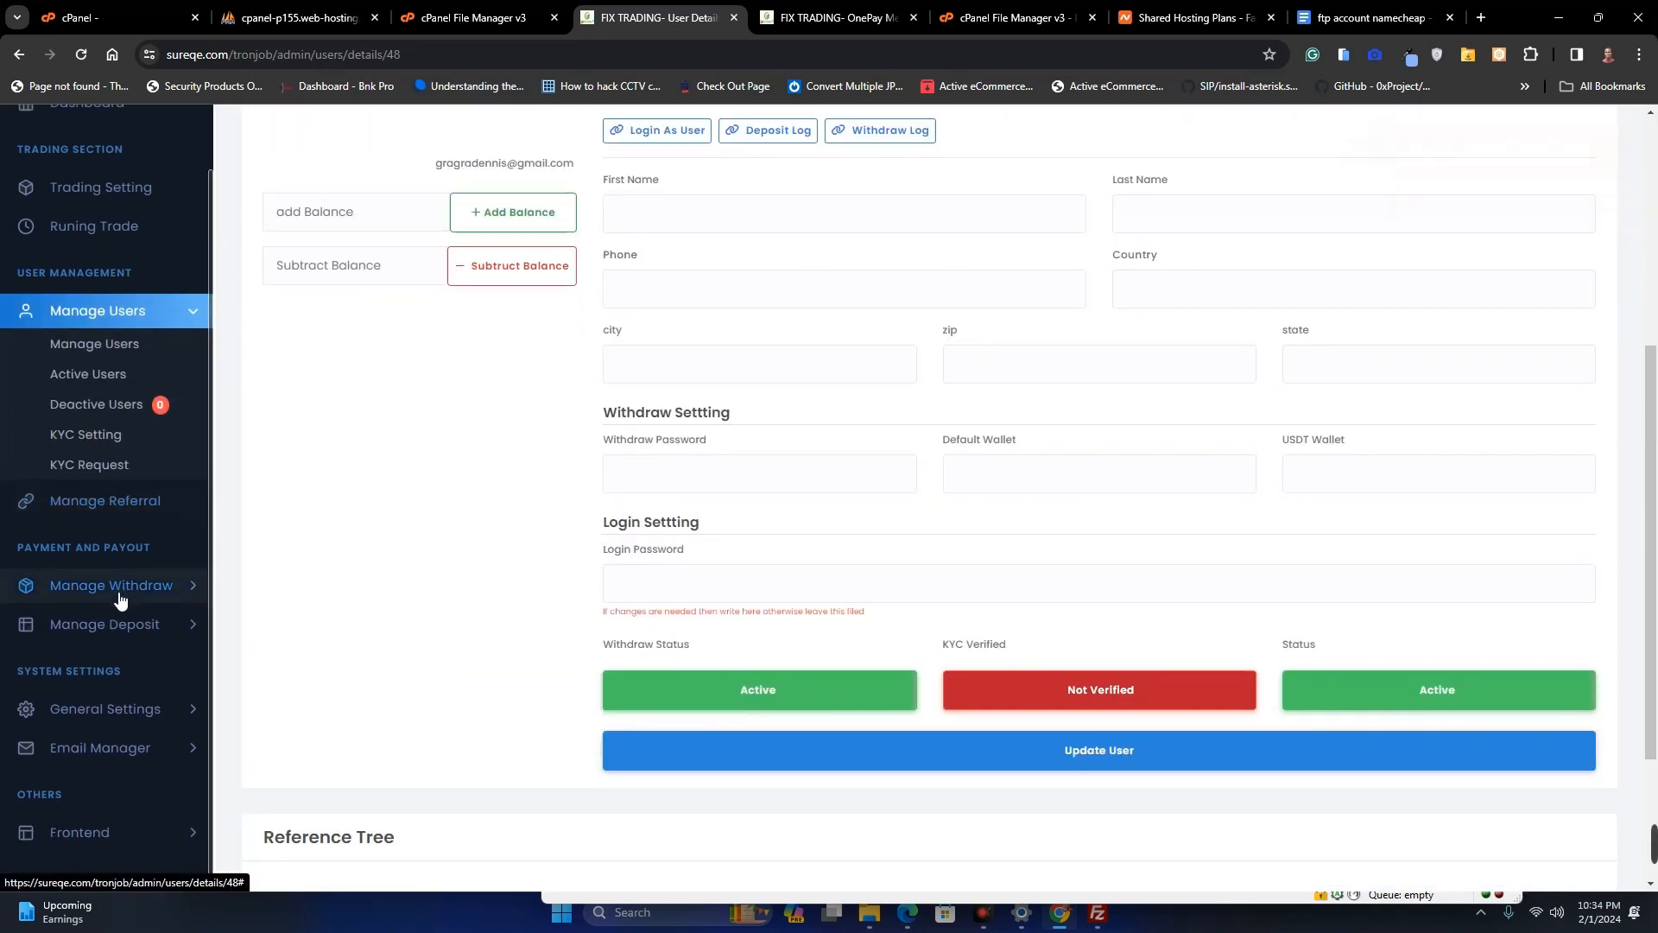
pyautogui.click(119, 587)
pyautogui.click(116, 499)
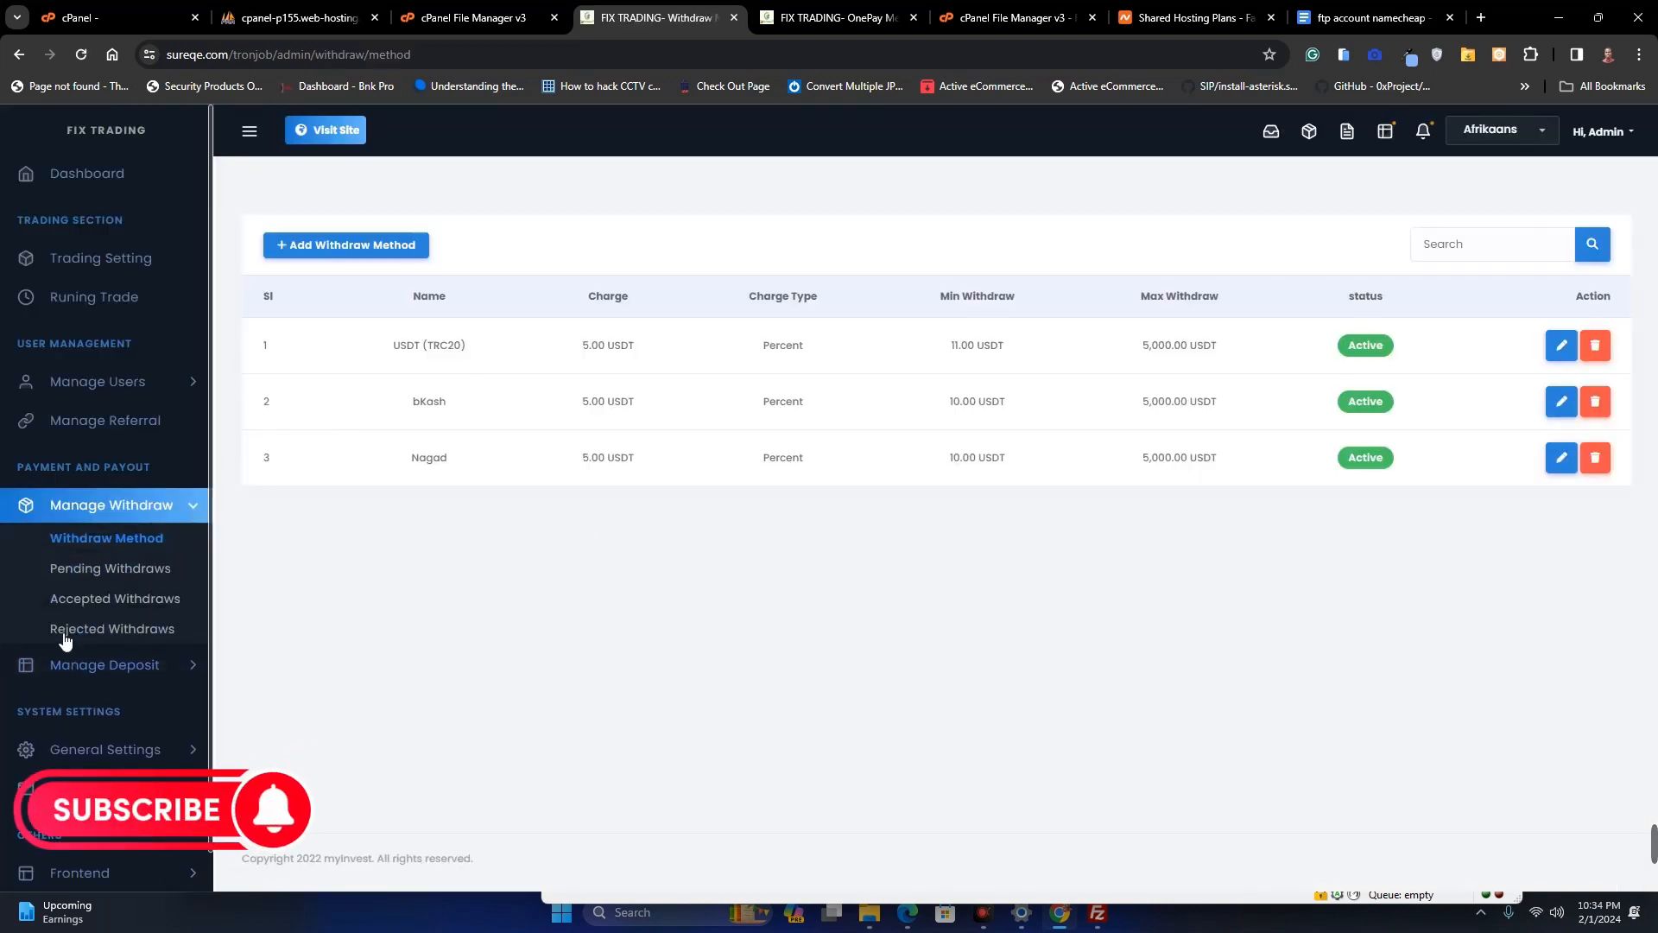
pyautogui.scroll(-1, 112, 604)
pyautogui.click(86, 708)
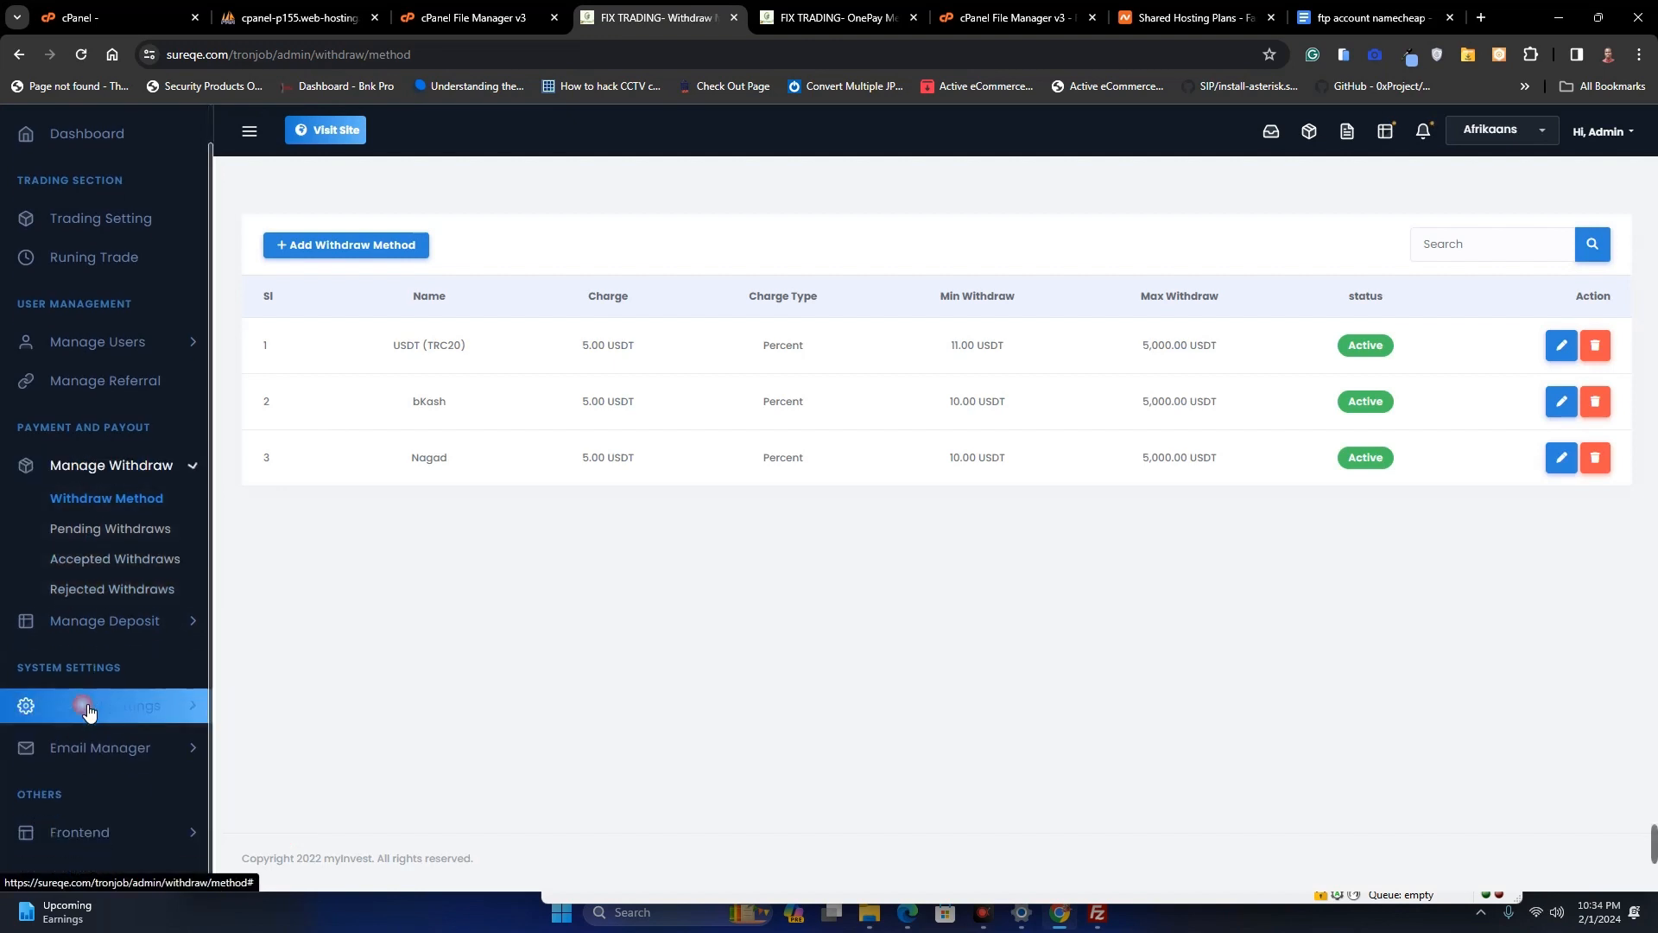
pyautogui.click(89, 652)
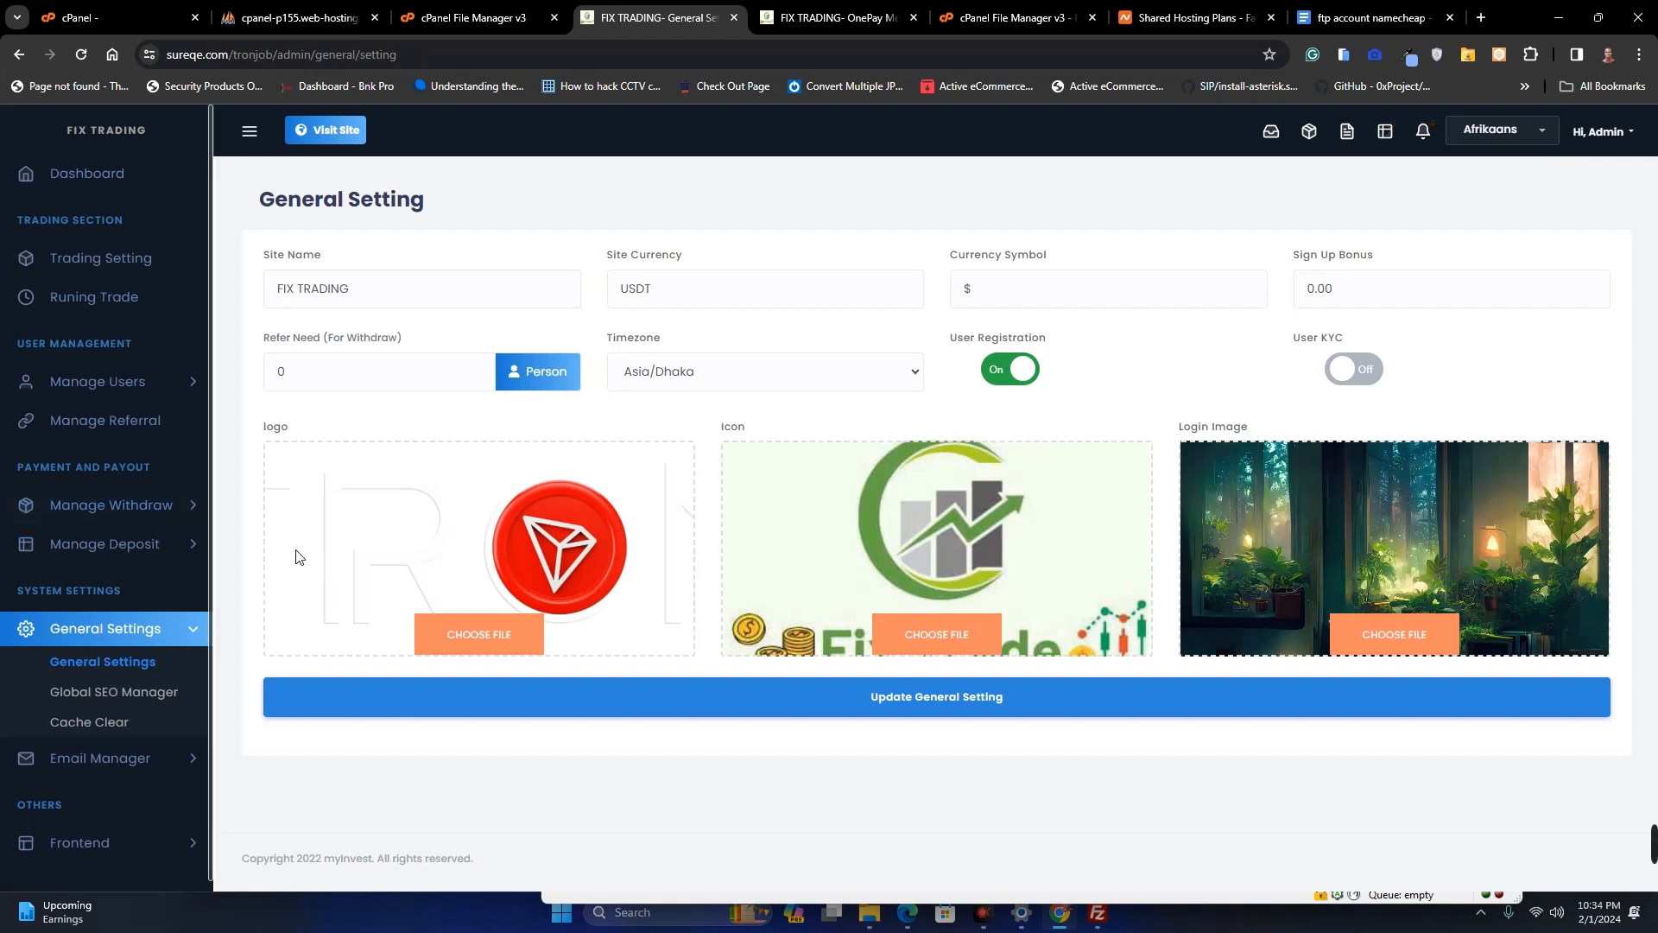
pyautogui.scroll(-1, 149, 750)
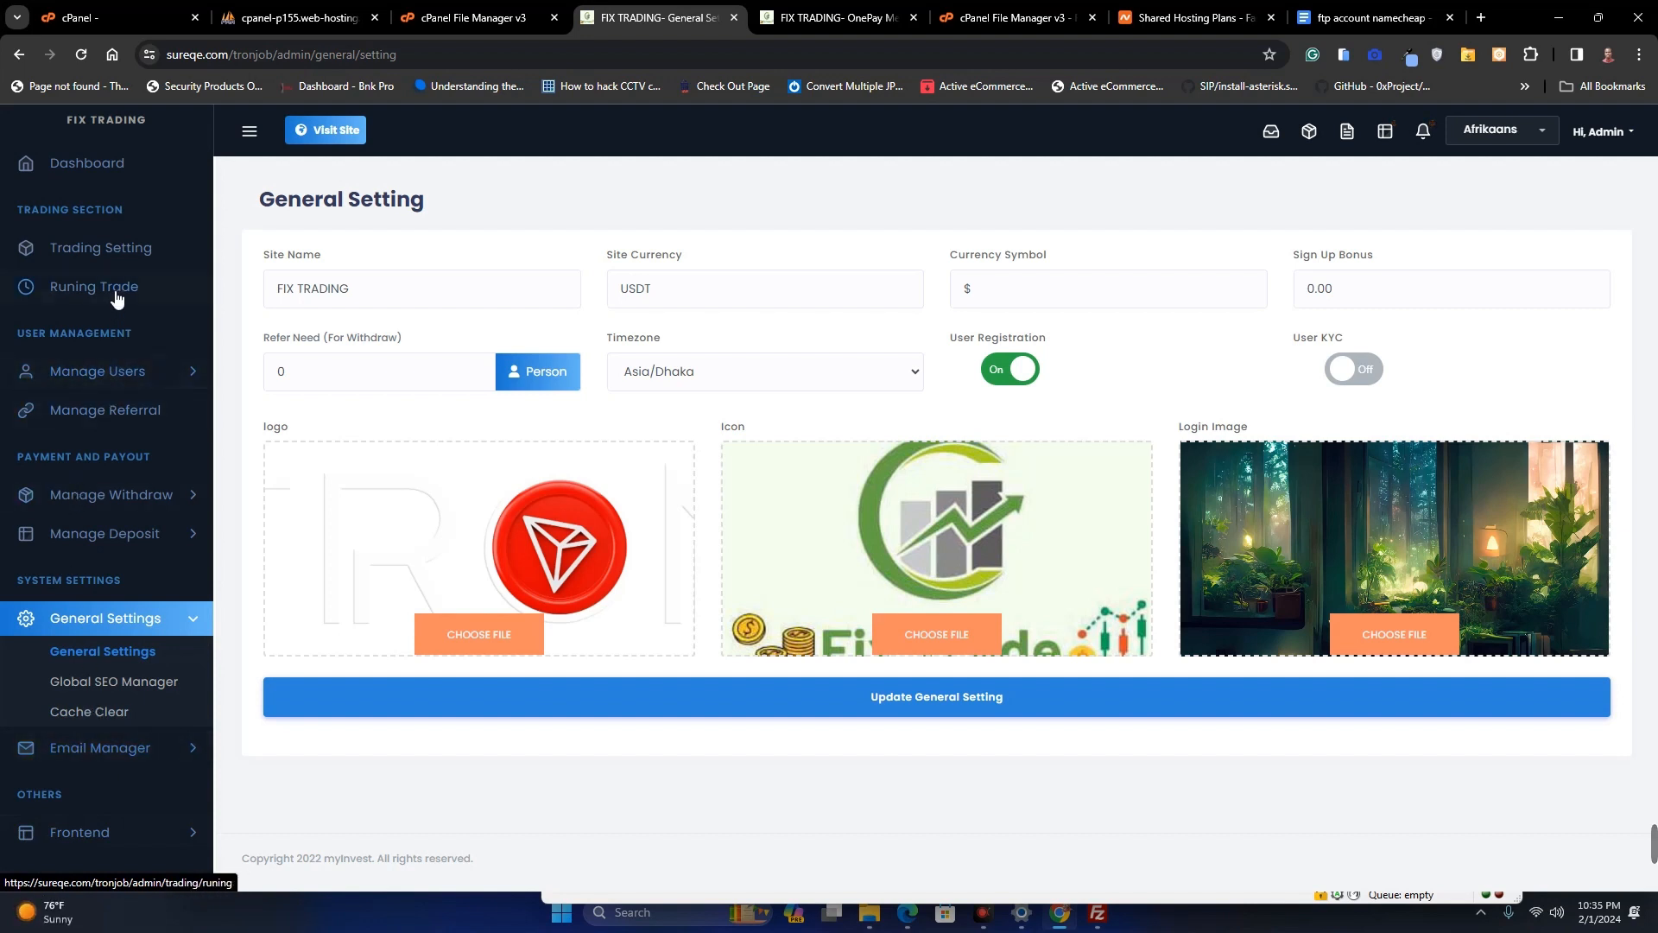
# - Review the Trading Setting page again and look through the totals and user list on the admin dashboard
pyautogui.click(92, 250)
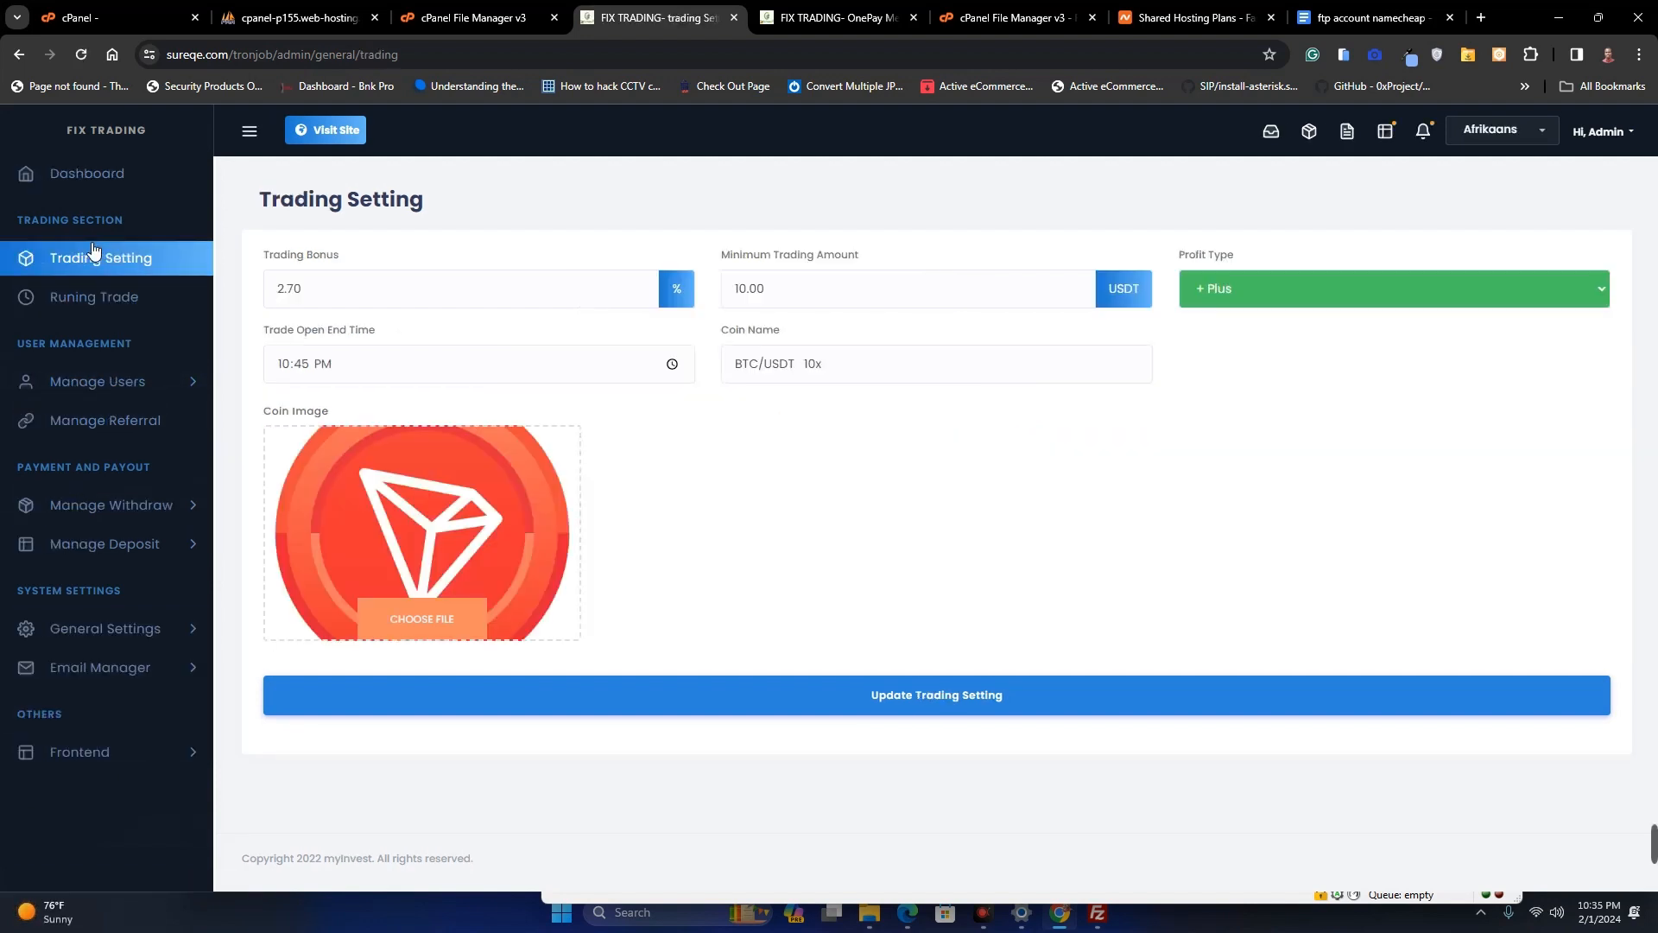
pyautogui.click(102, 176)
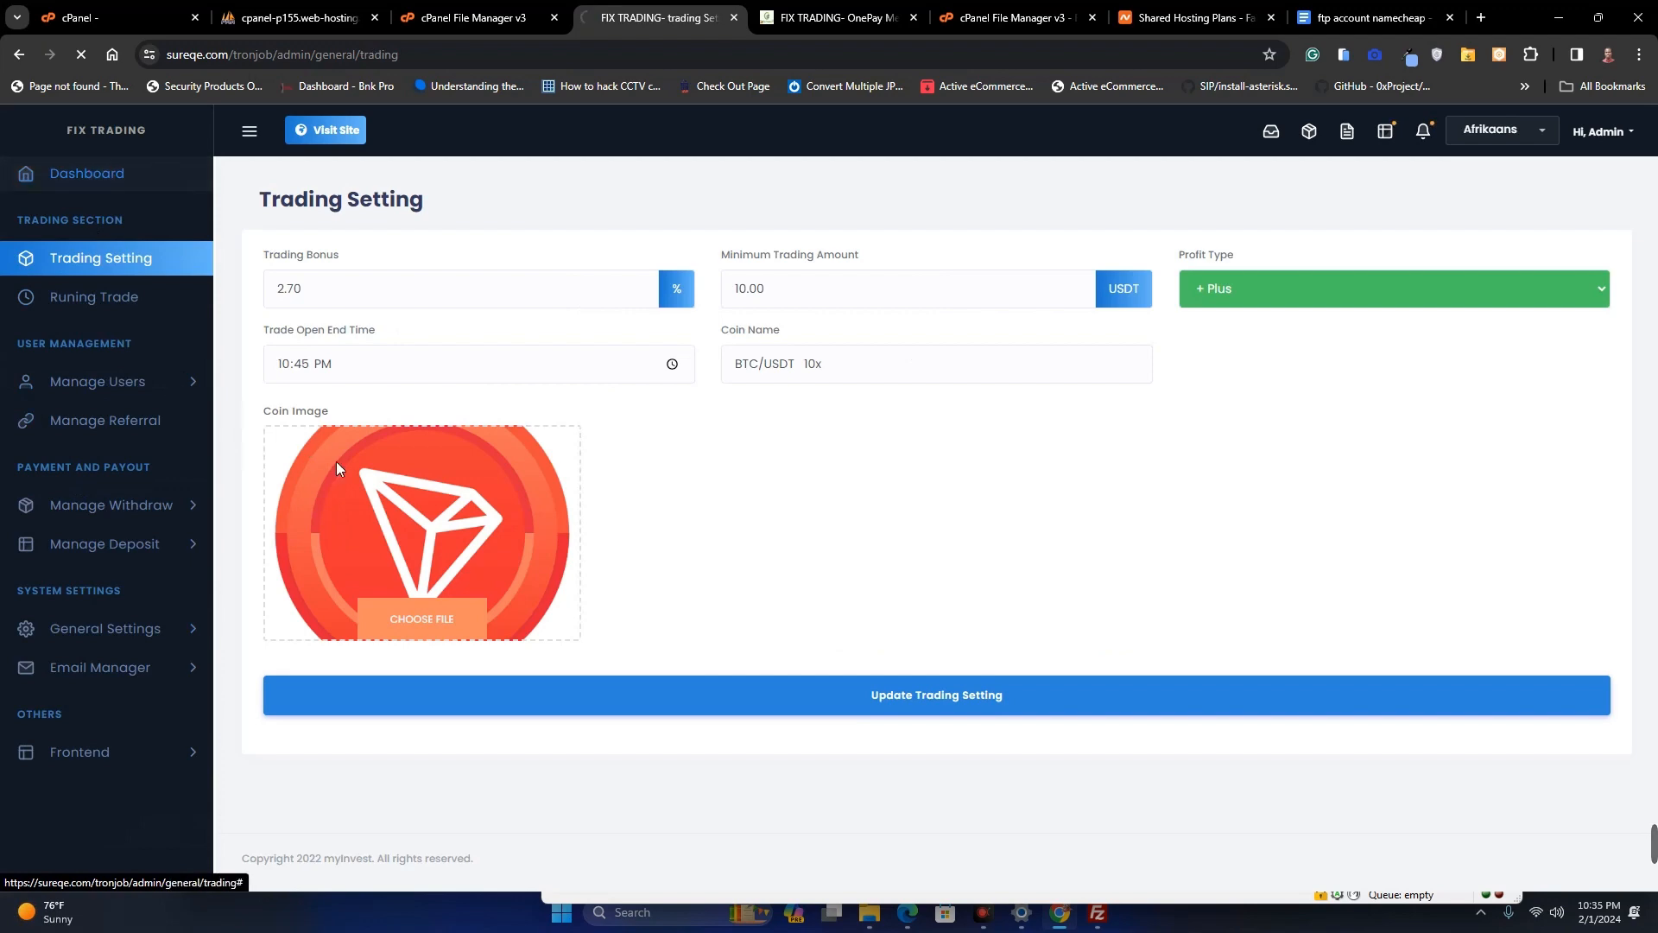
pyautogui.scroll(-2, 671, 570)
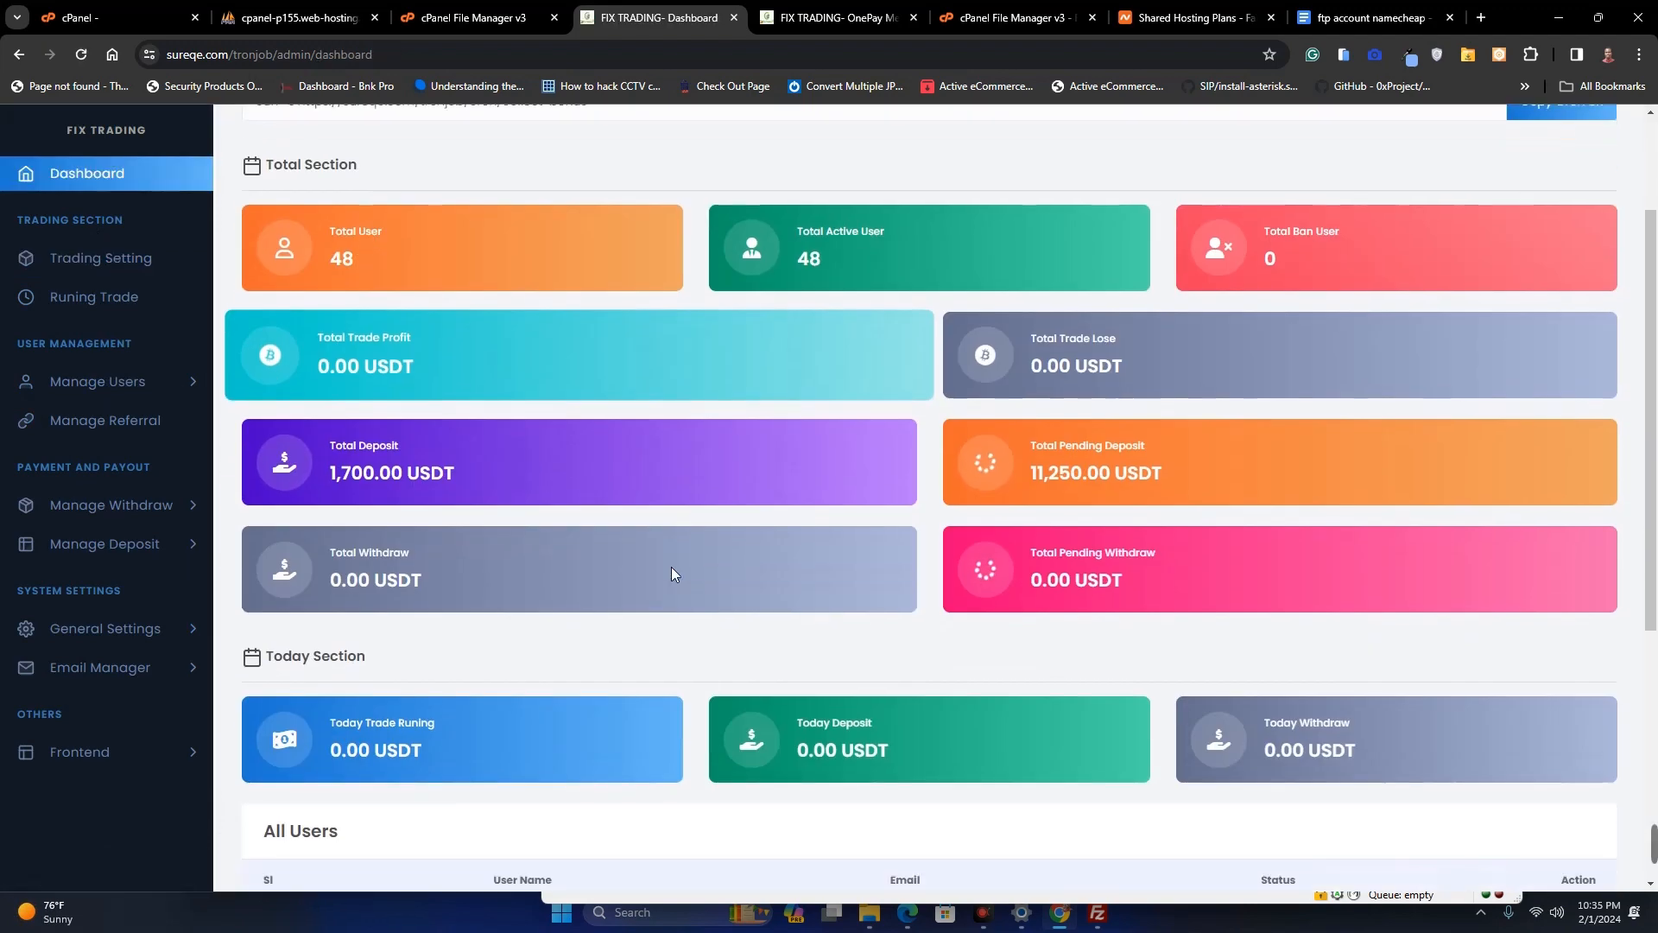
pyautogui.scroll(-2, 671, 570)
pyautogui.scroll(4, 605, 639)
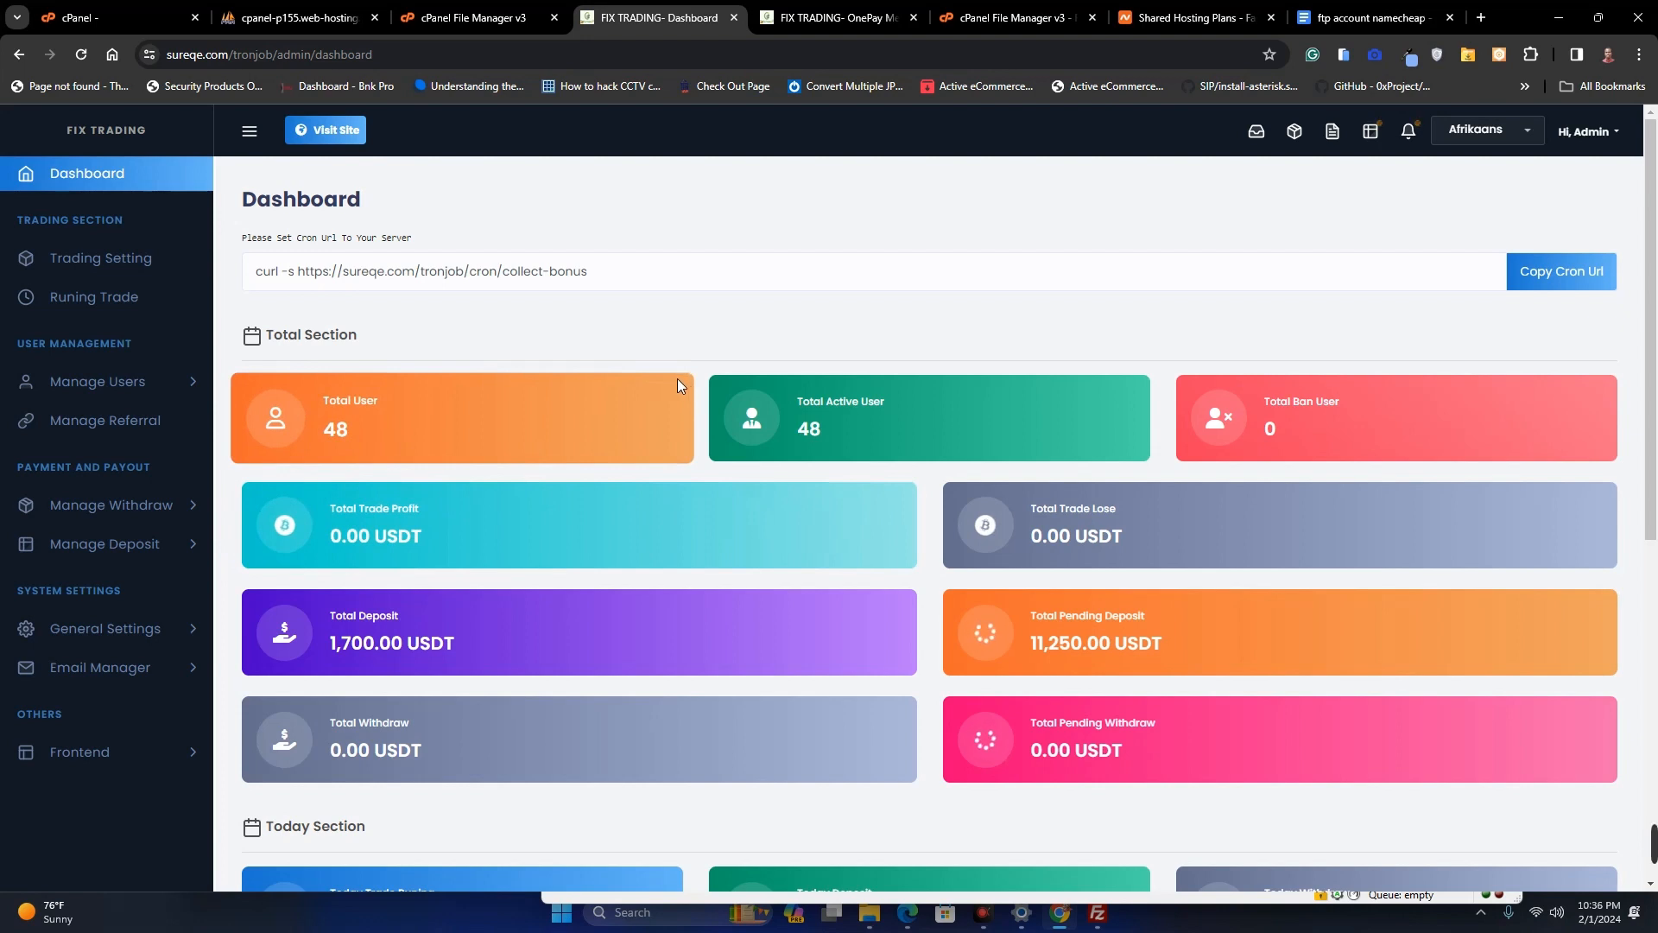
pyautogui.click(989, 917)
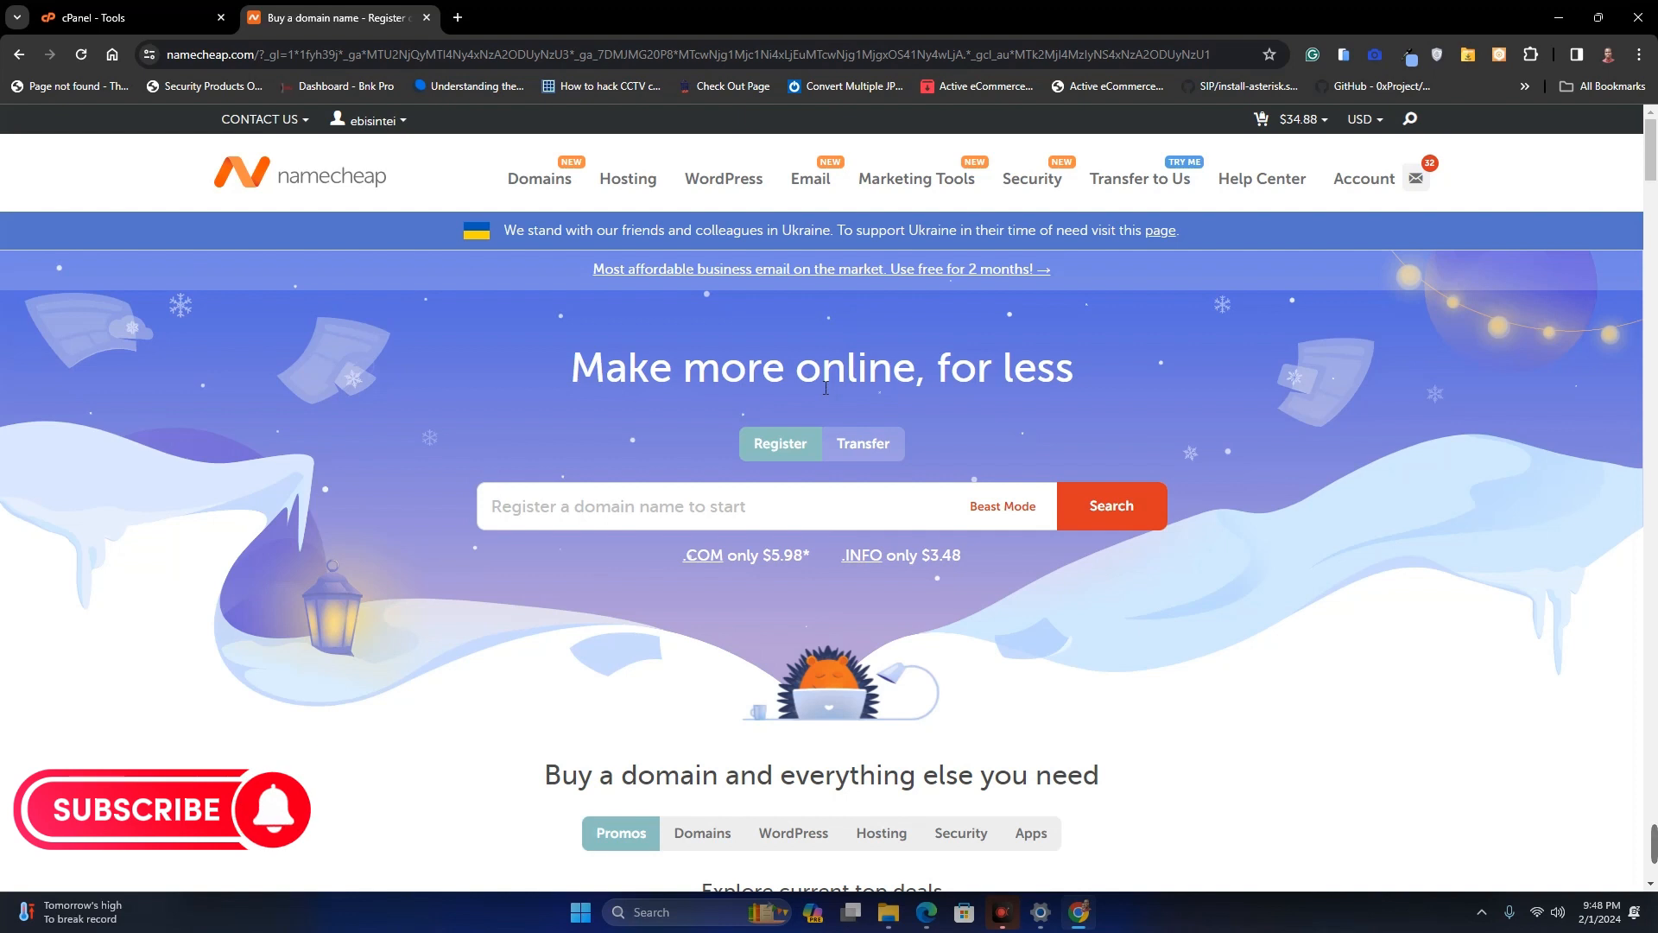
# - On the Namecheap site, open Domain Name Search and search for the domain trongurus980.com
pyautogui.moveTo(549, 180)
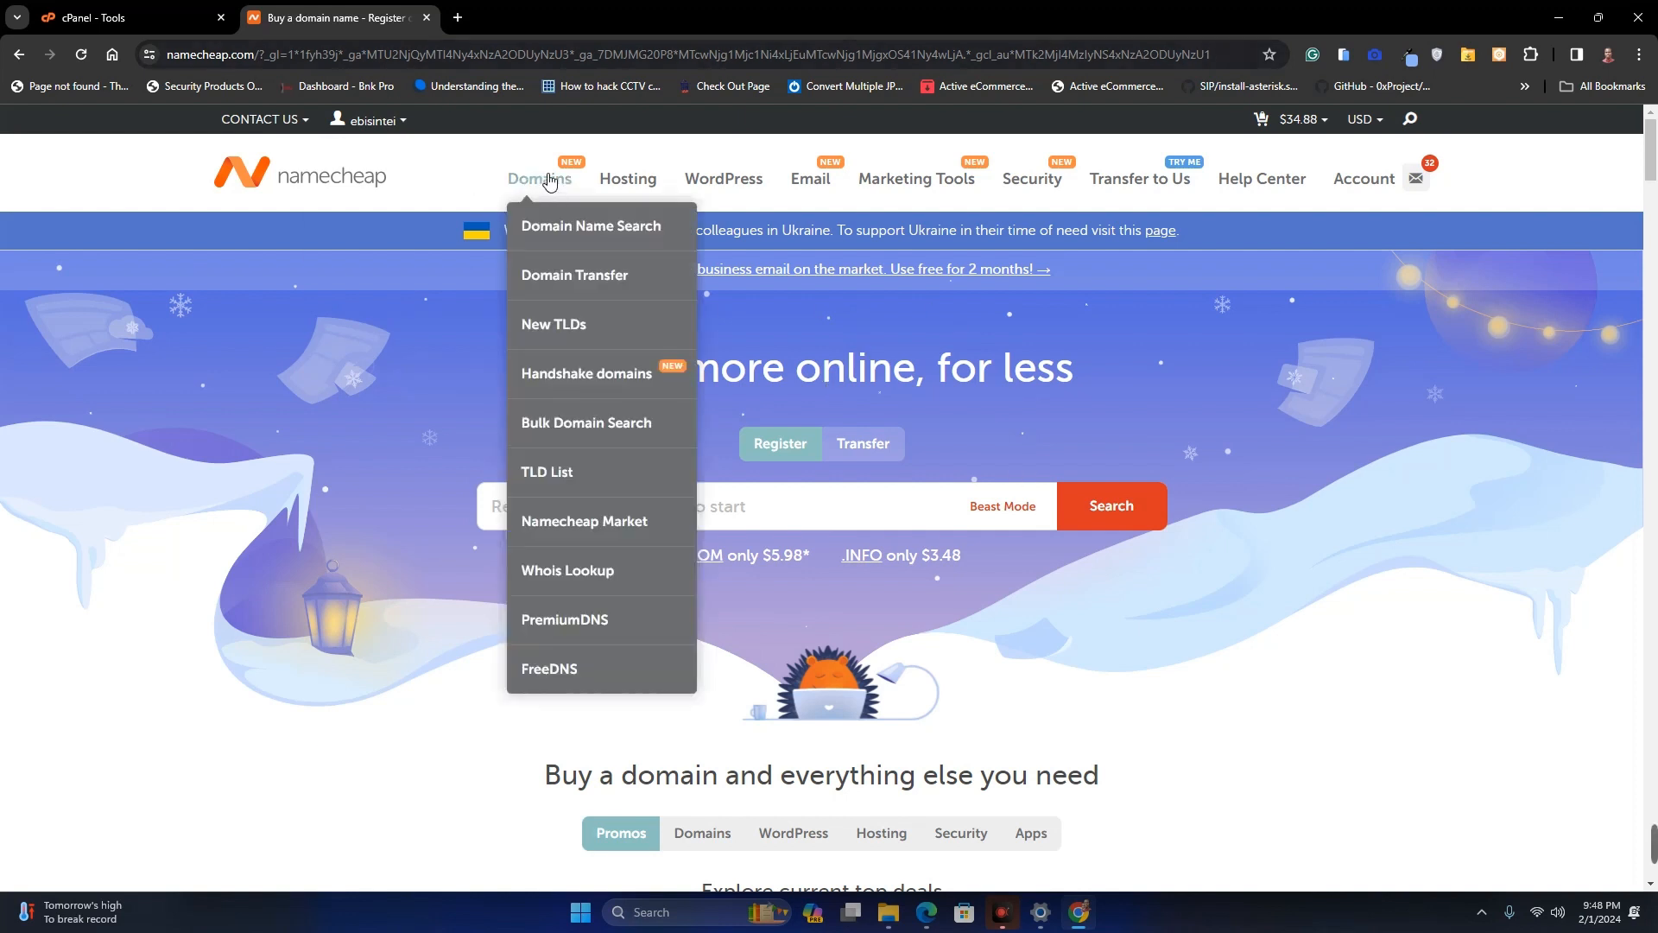
pyautogui.moveTo(629, 179)
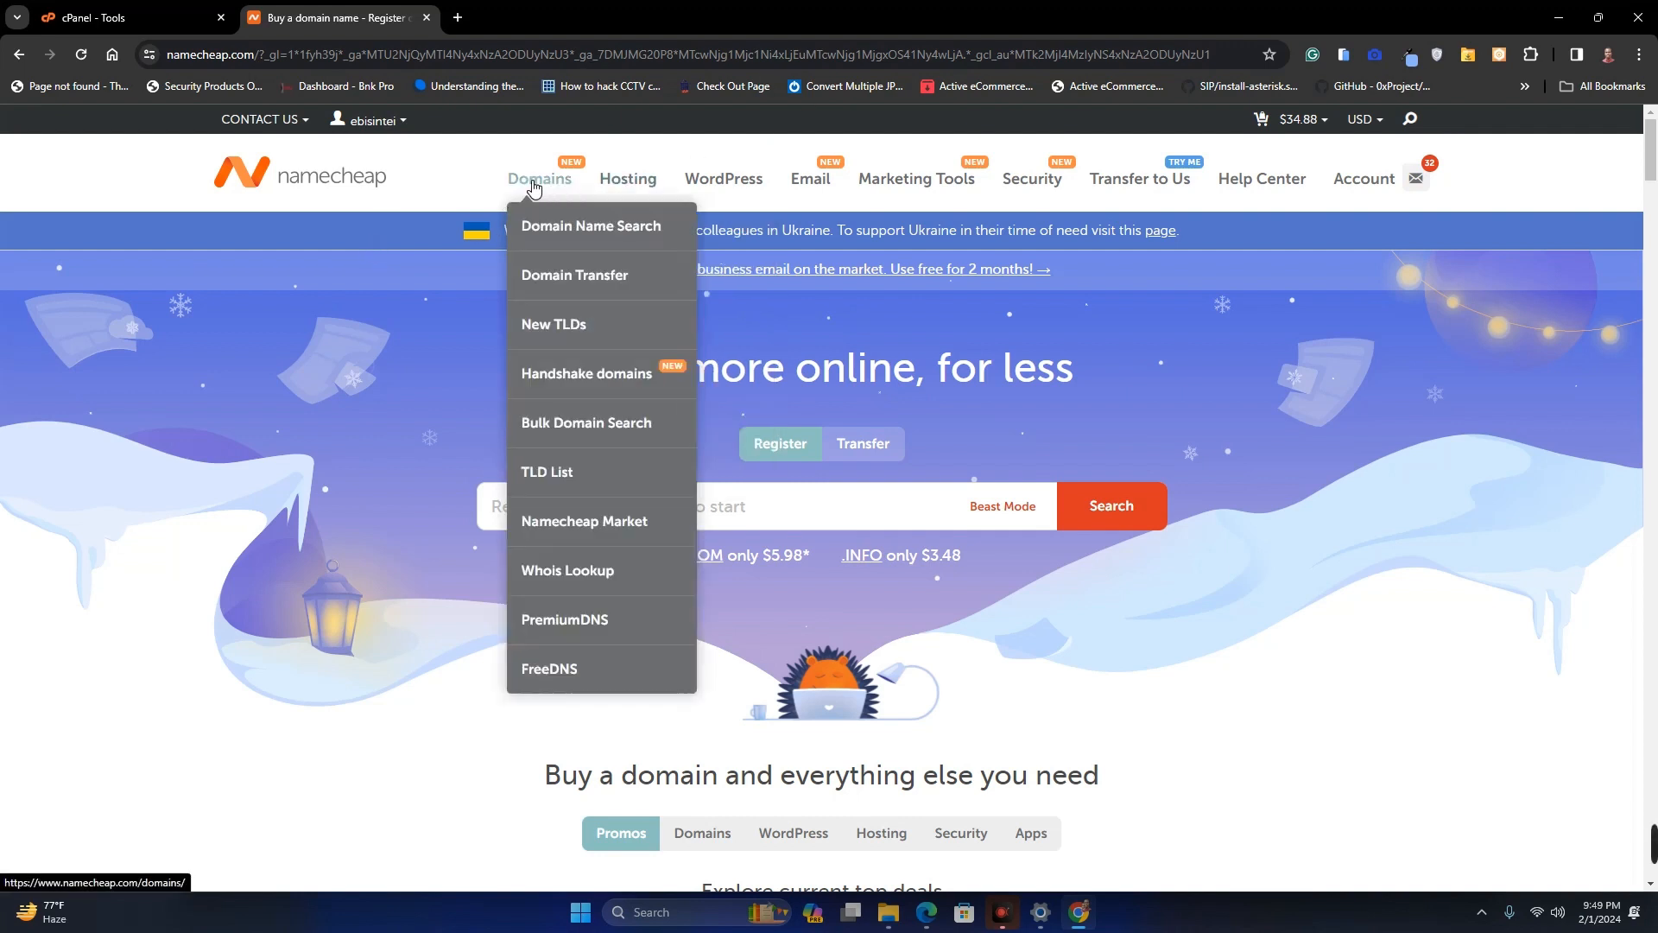
pyautogui.click(548, 225)
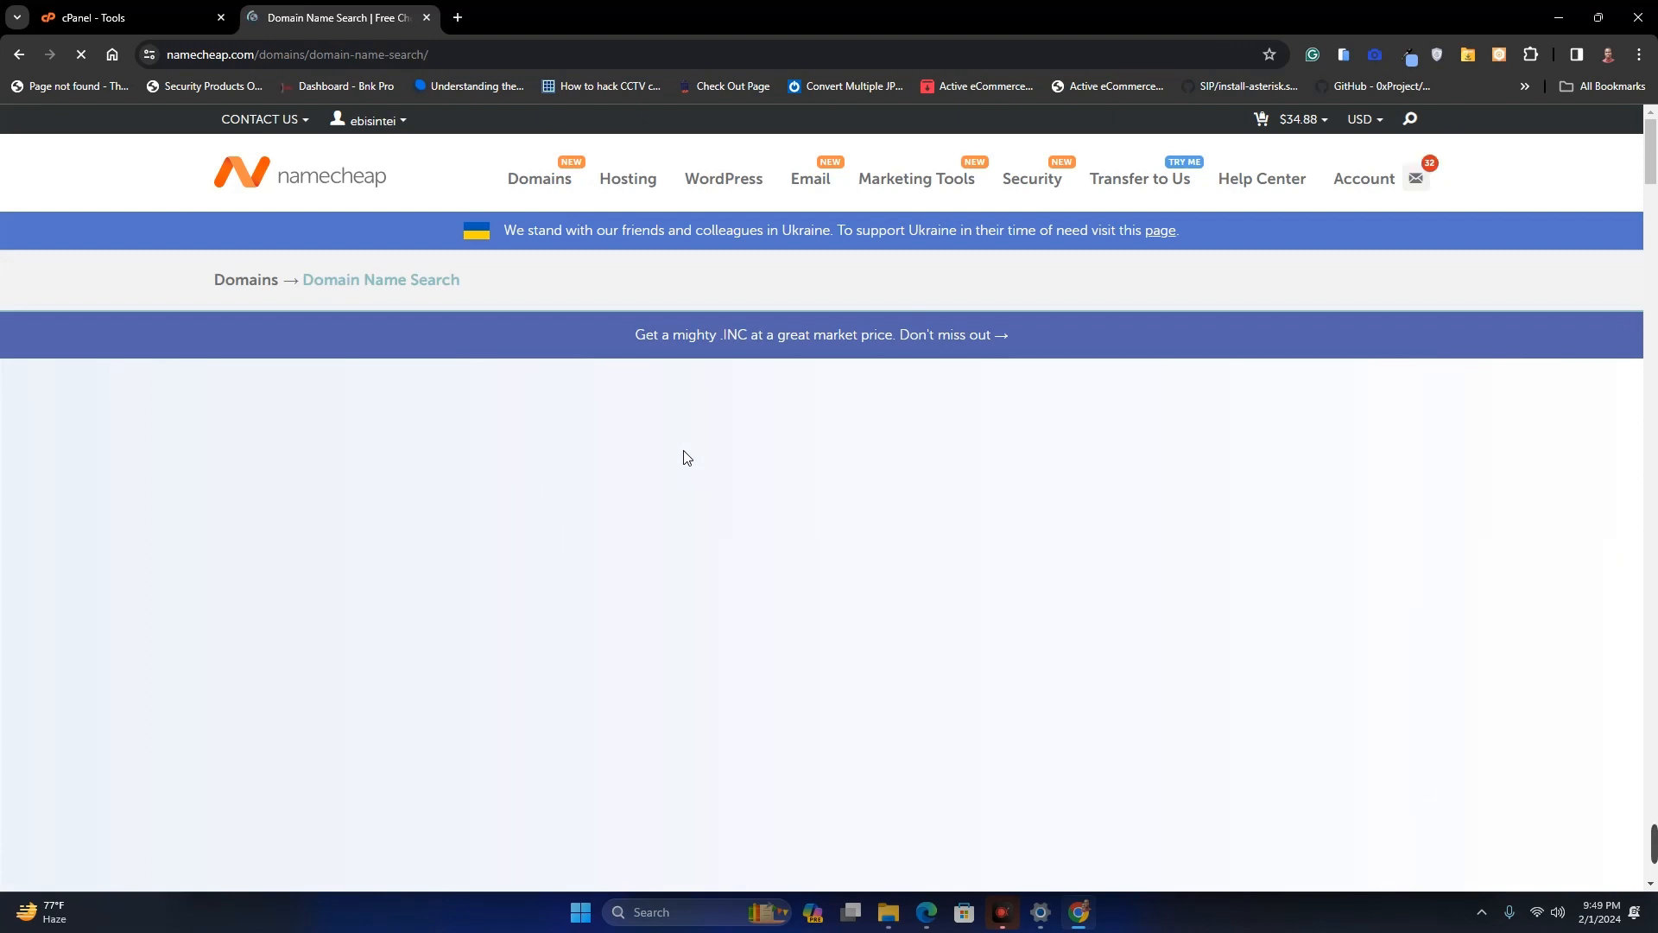
pyautogui.scroll(-3, 683, 484)
pyautogui.click(675, 509)
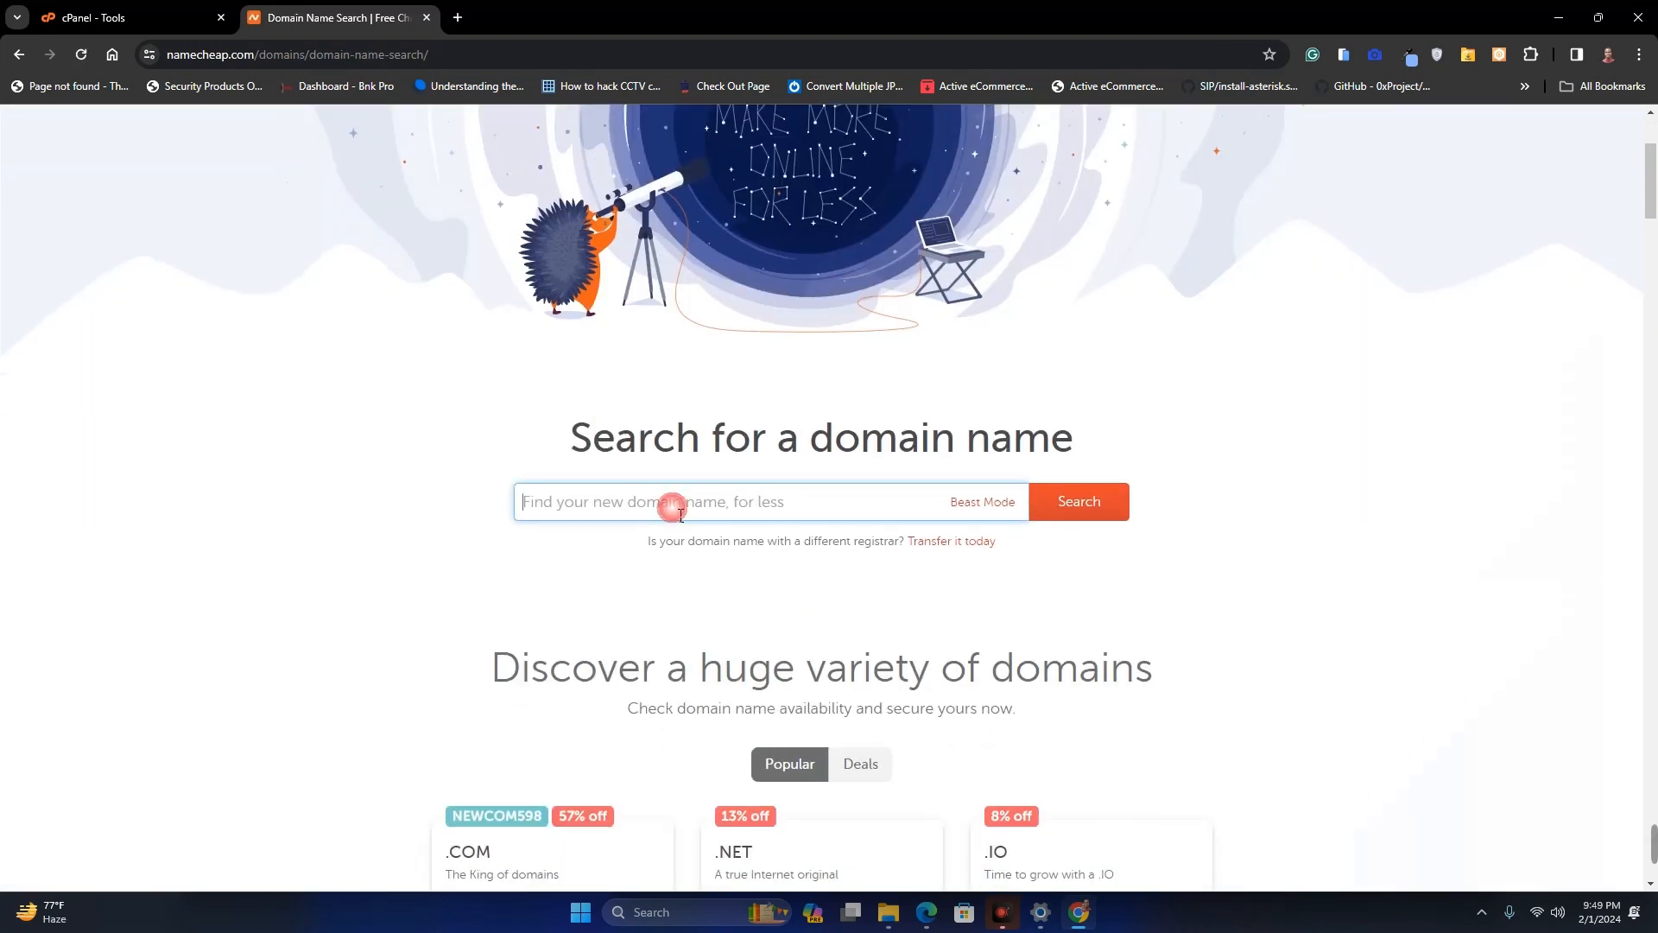
pyautogui.write('tro')
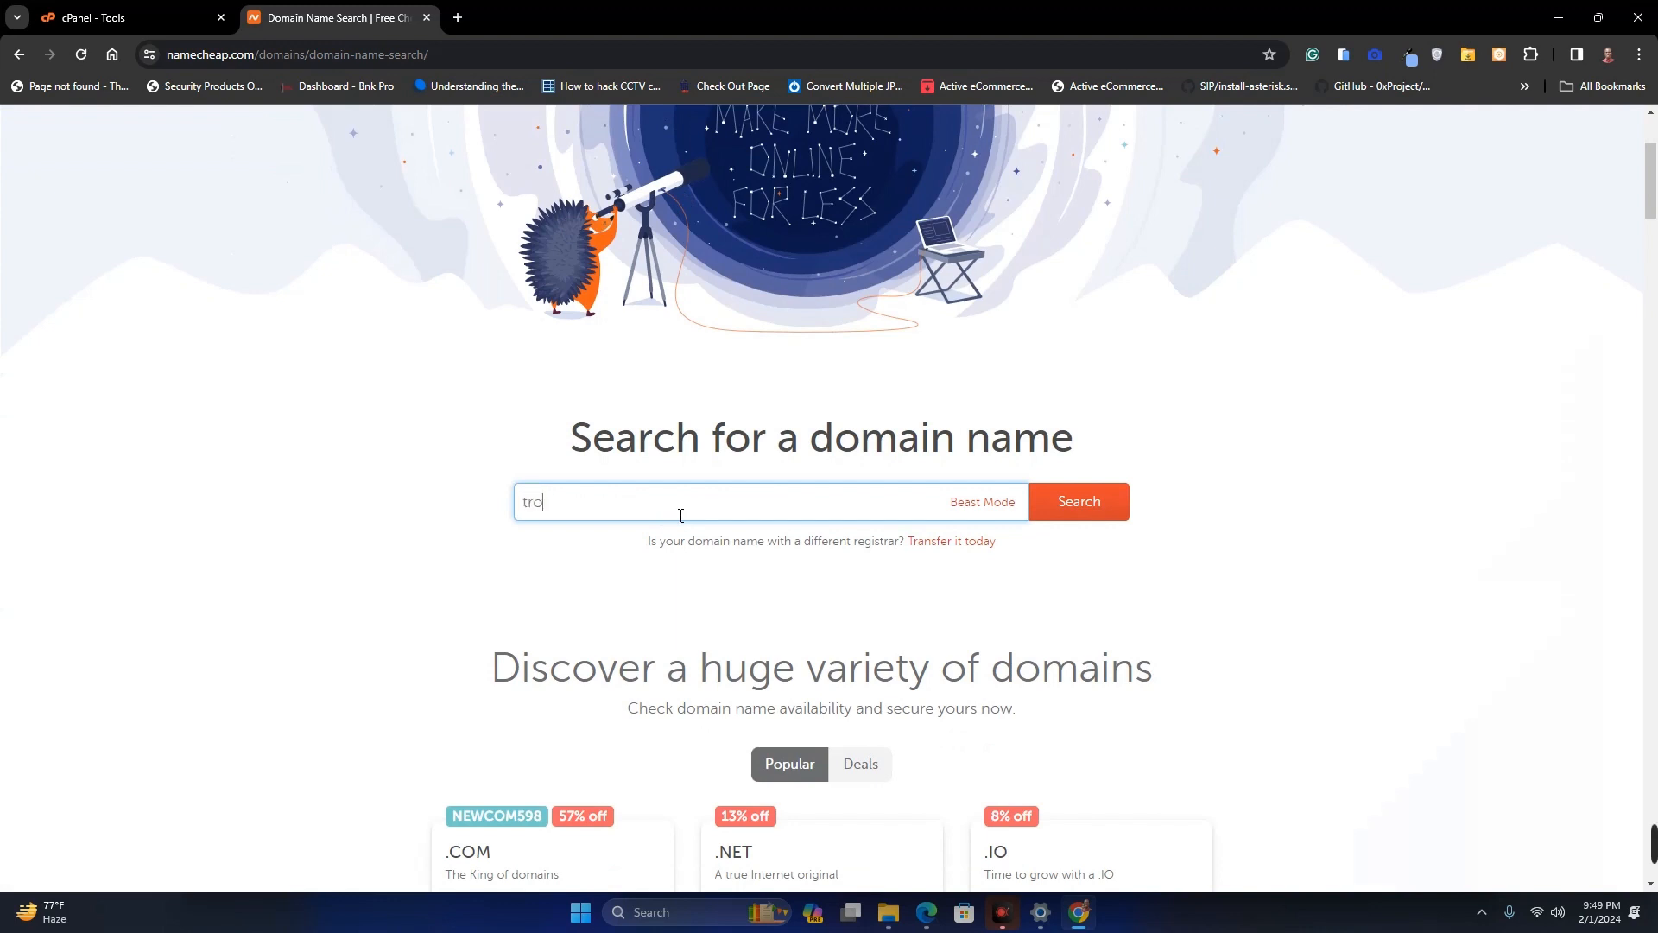
pyautogui.write('ngurus980.com')
pyautogui.press('Return')
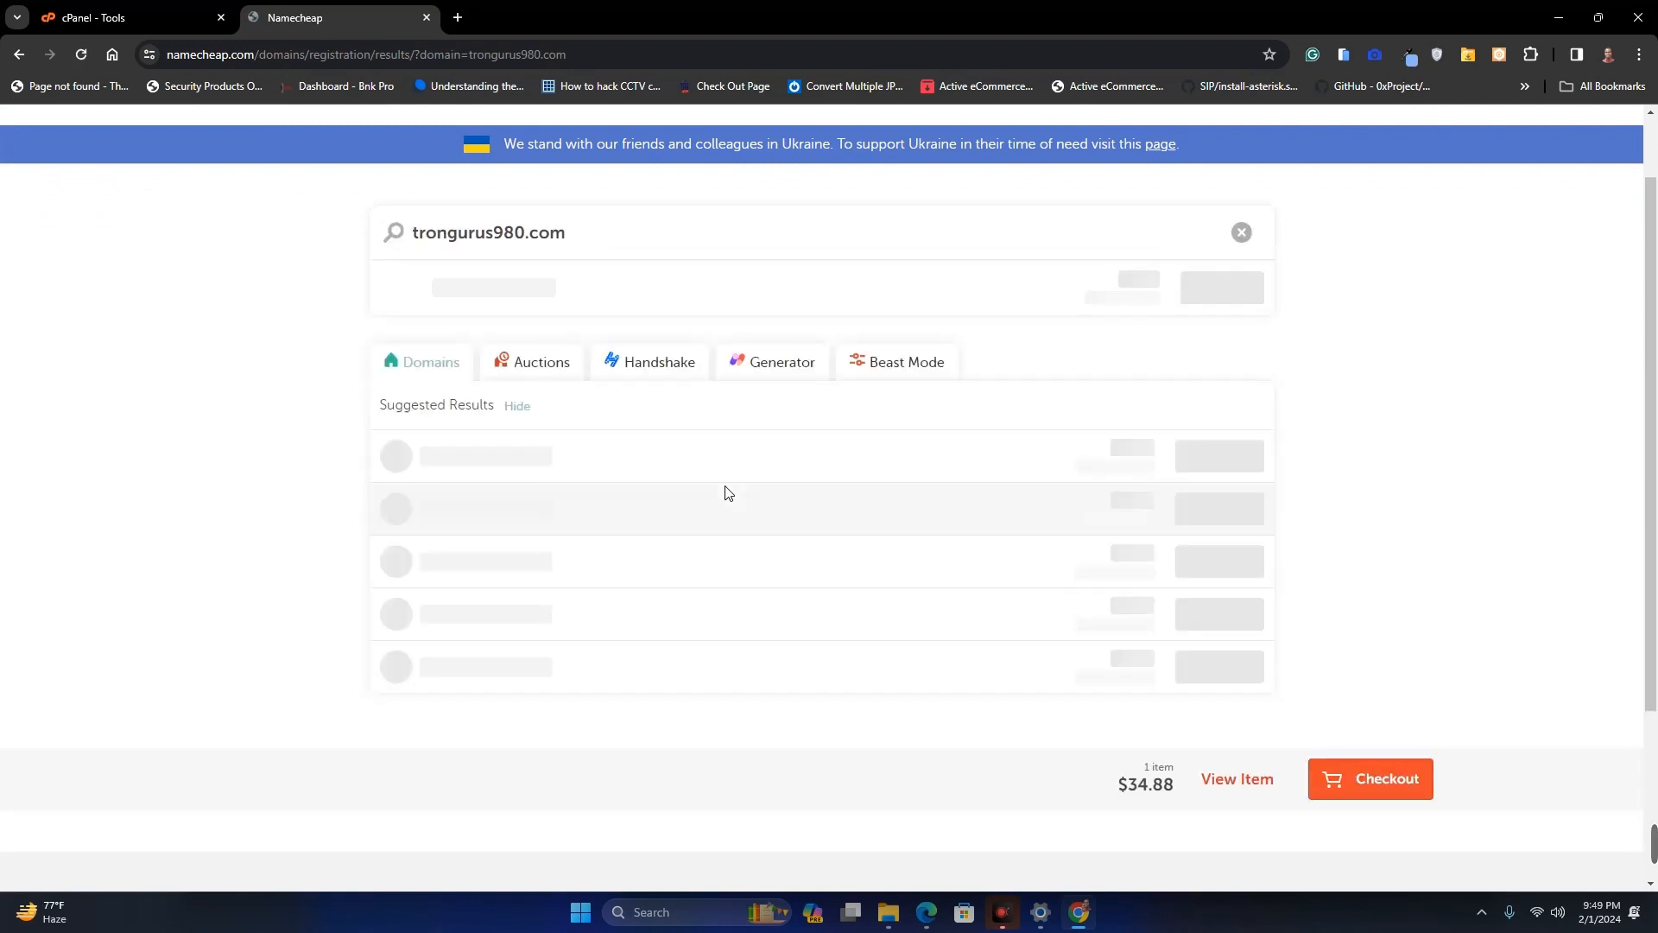
# - Check the availability and yearly price of trongurus980.com in the domain search results
pyautogui.scroll(1, 722, 498)
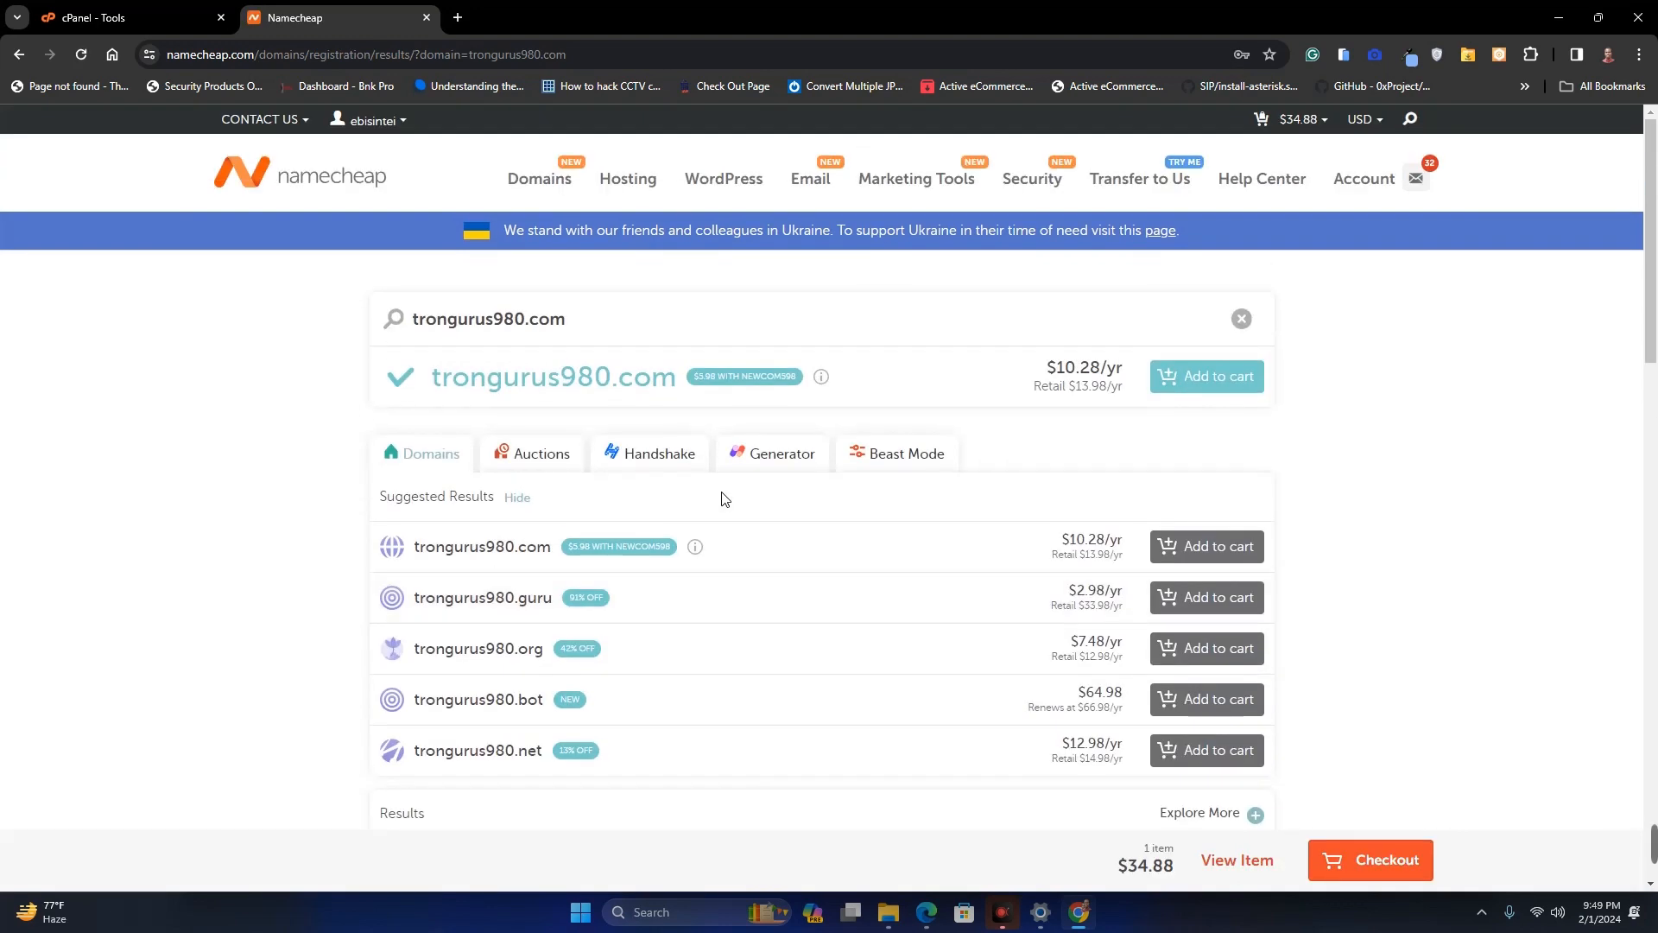
pyautogui.moveTo(1041, 370); pyautogui.dragTo(1216, 381)
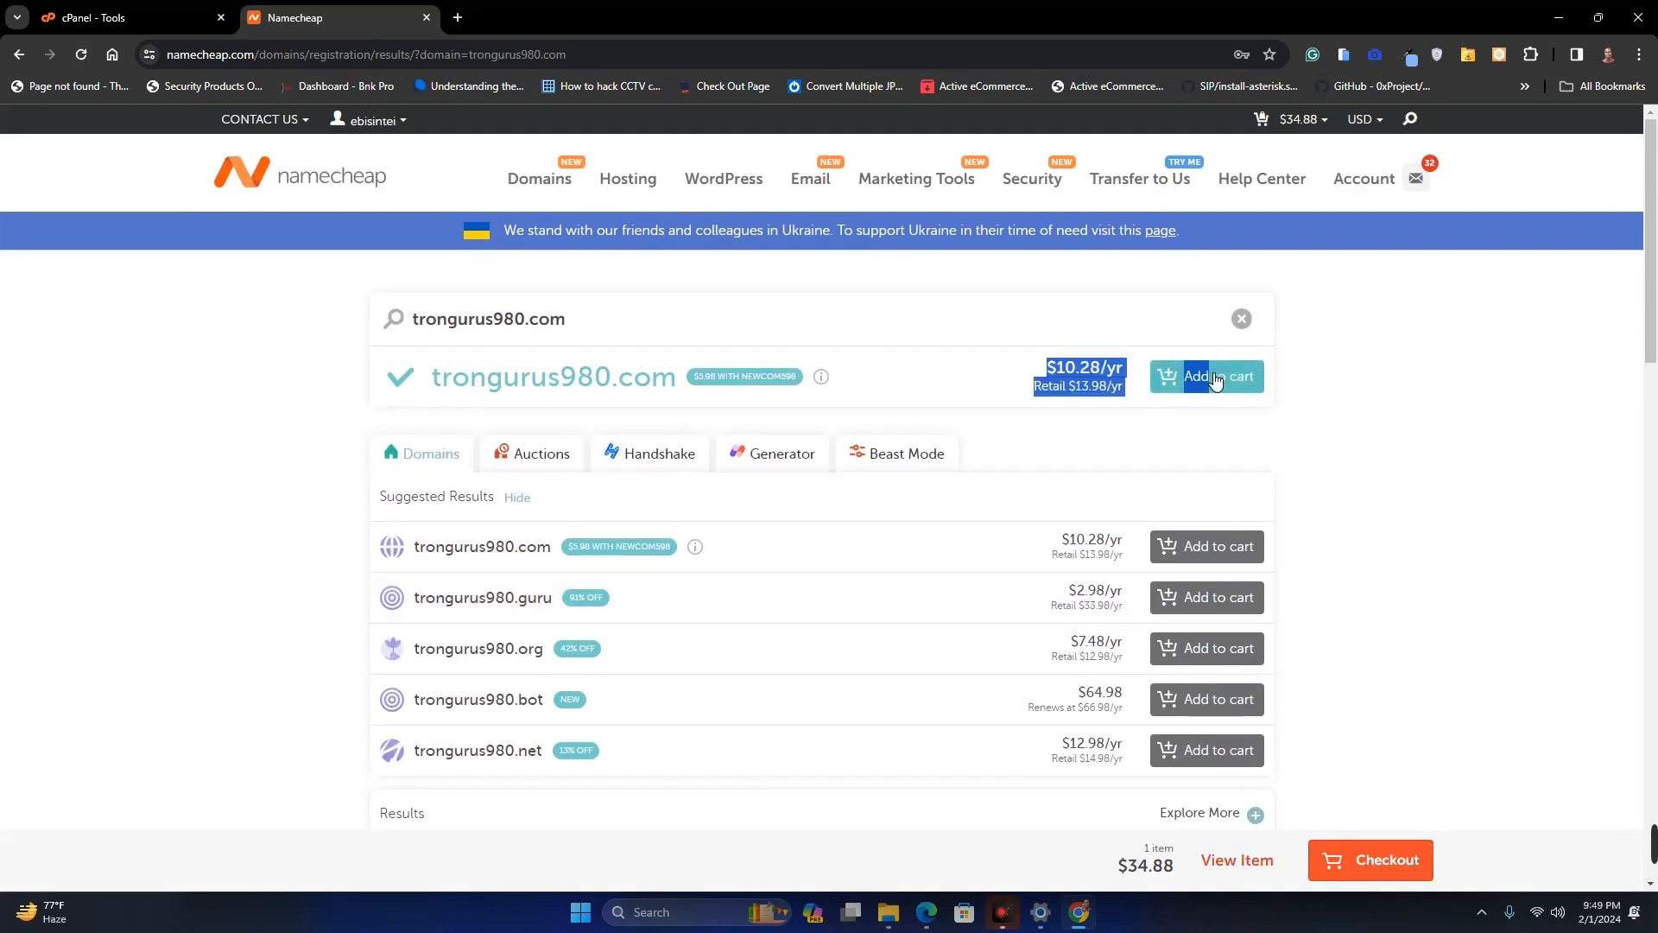
pyautogui.click(1049, 376)
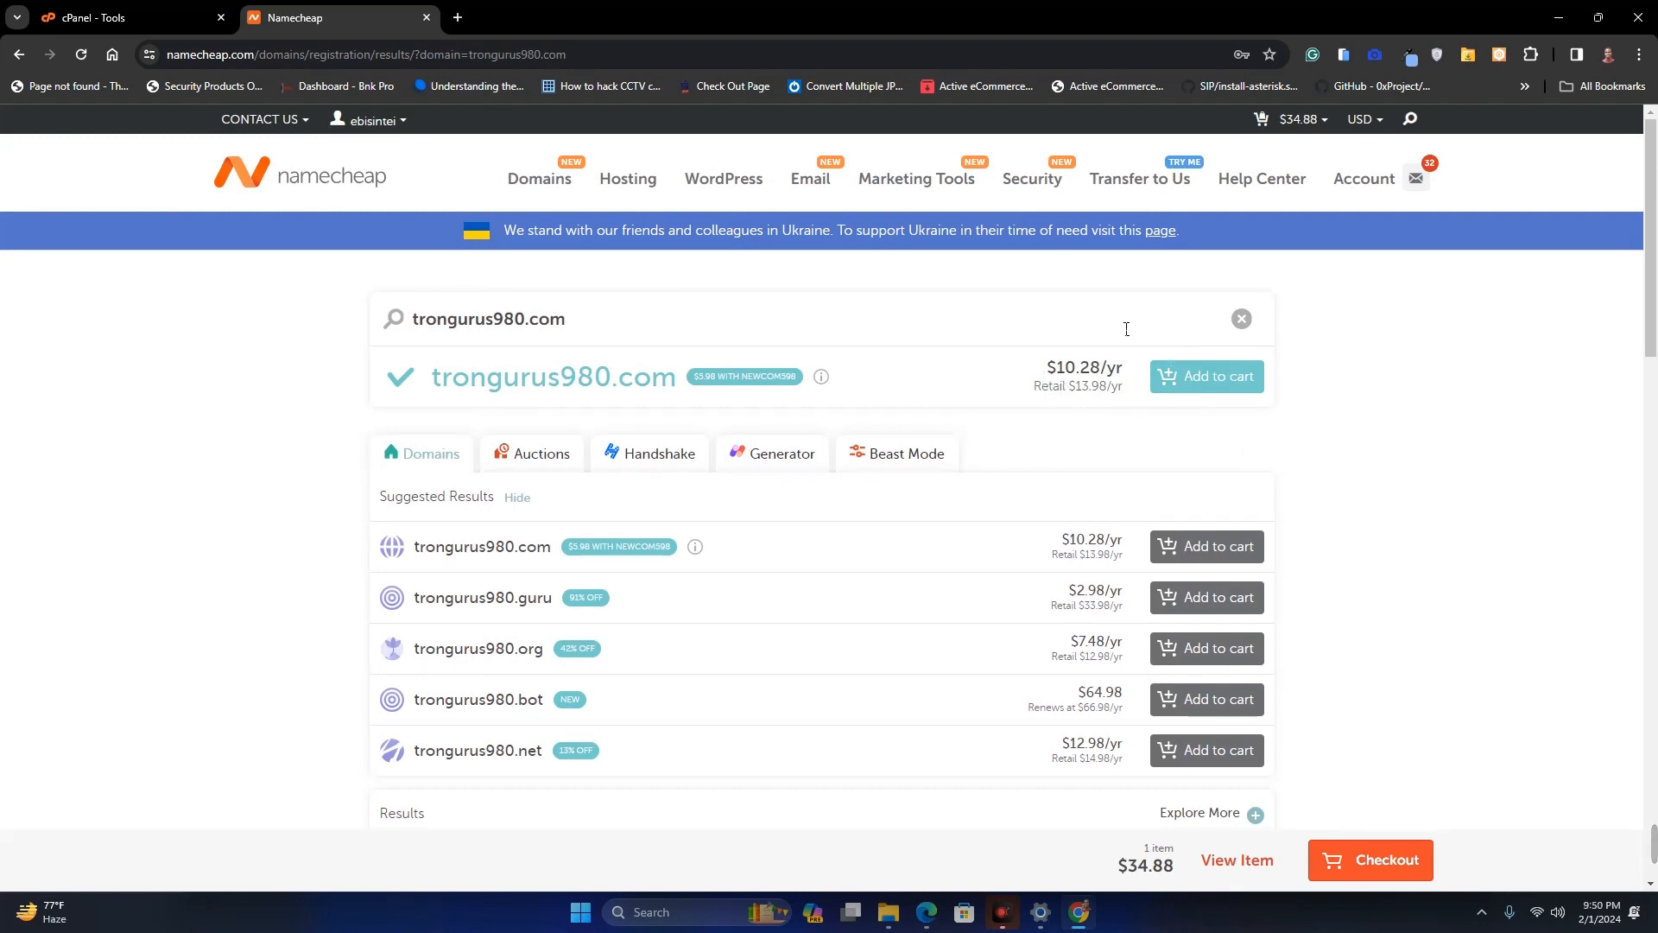
# - Open Namecheap's Shared Hosting page and compare the Stellar, Stellar Plus and Stellar Business plans
pyautogui.moveTo(628, 179)
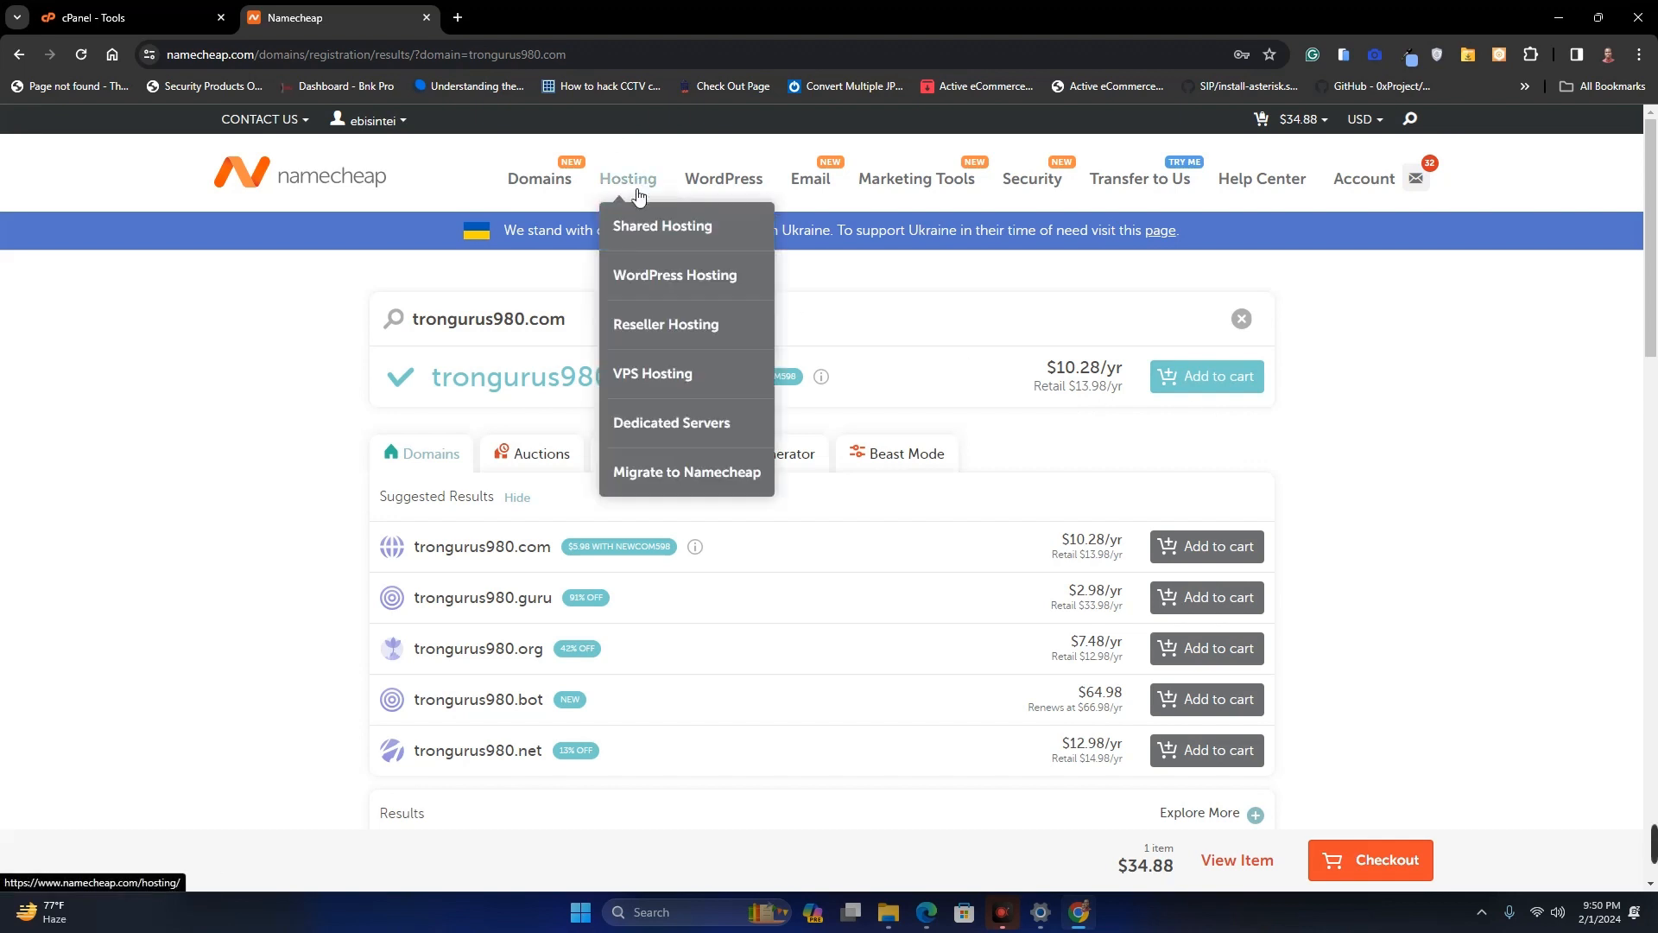
pyautogui.click(640, 231)
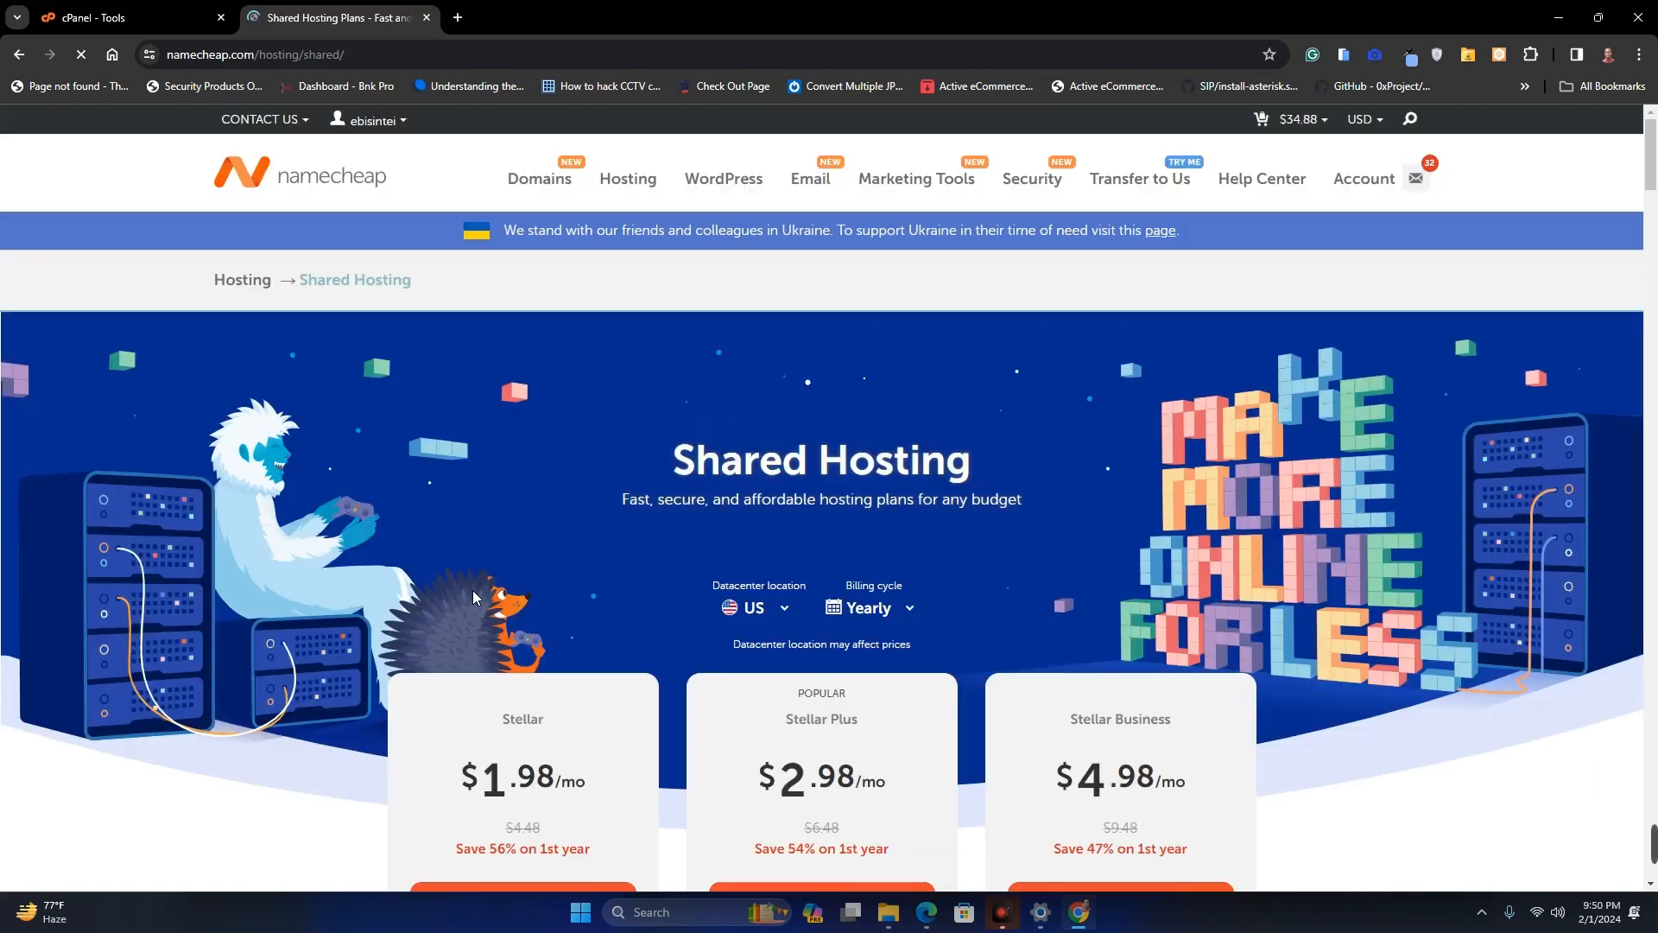
pyautogui.scroll(-4, 512, 560)
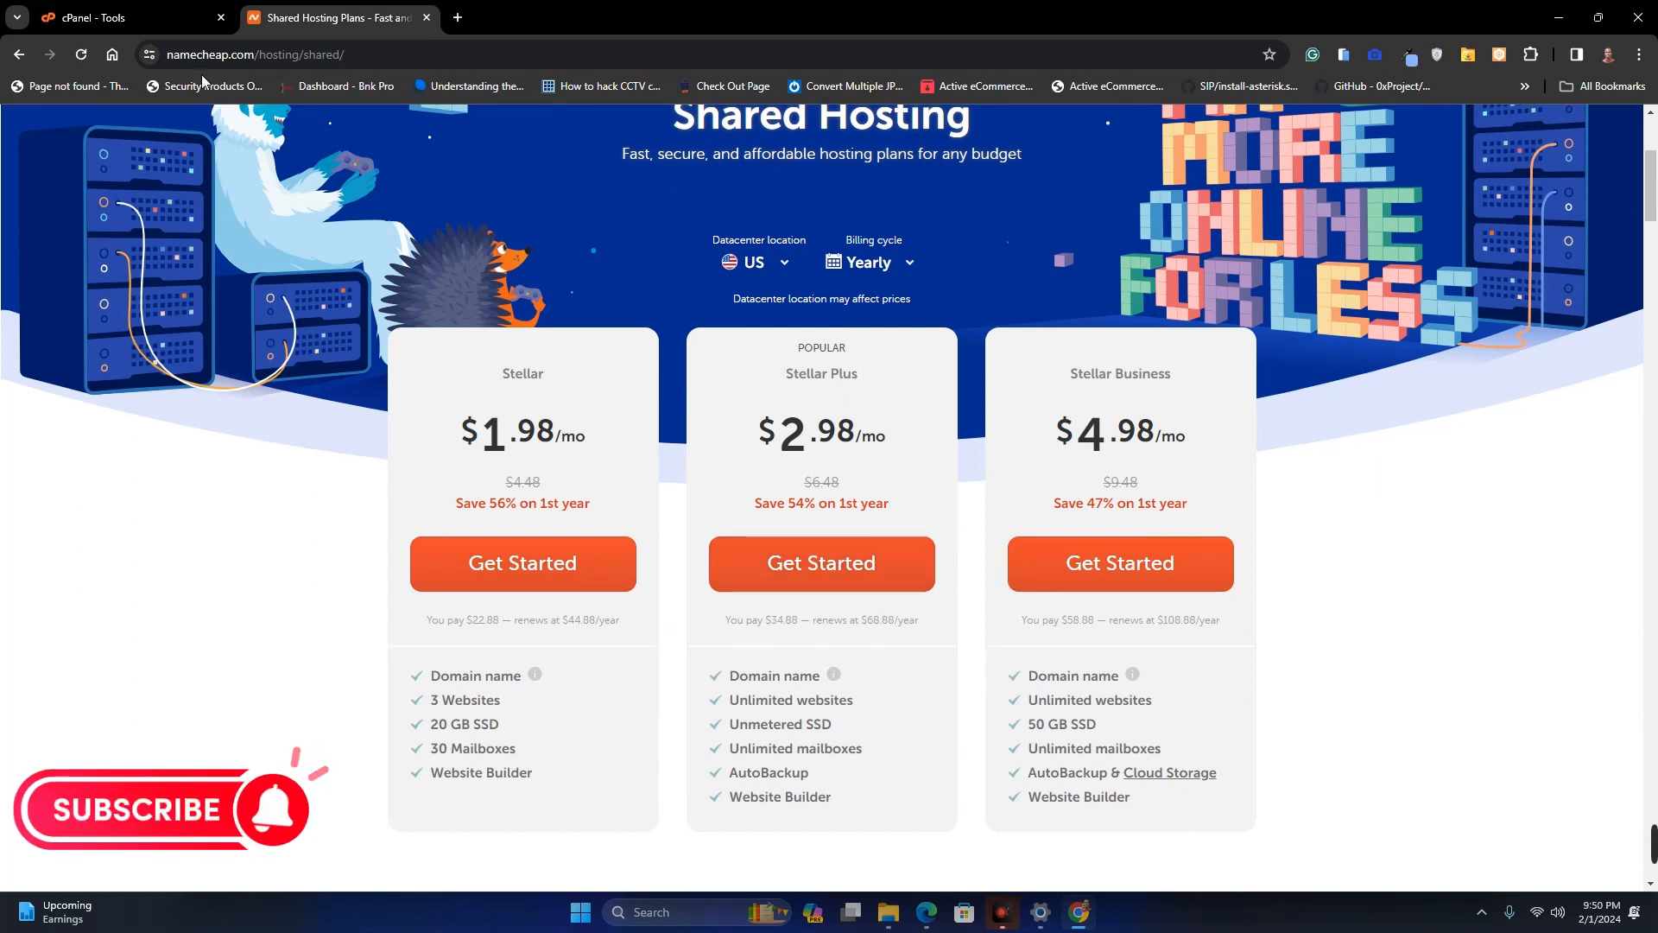
# - Switch to cPanel and look through its tool sections, including Files, Email, Databases, Domains, Security and Software
pyautogui.click(184, 17)
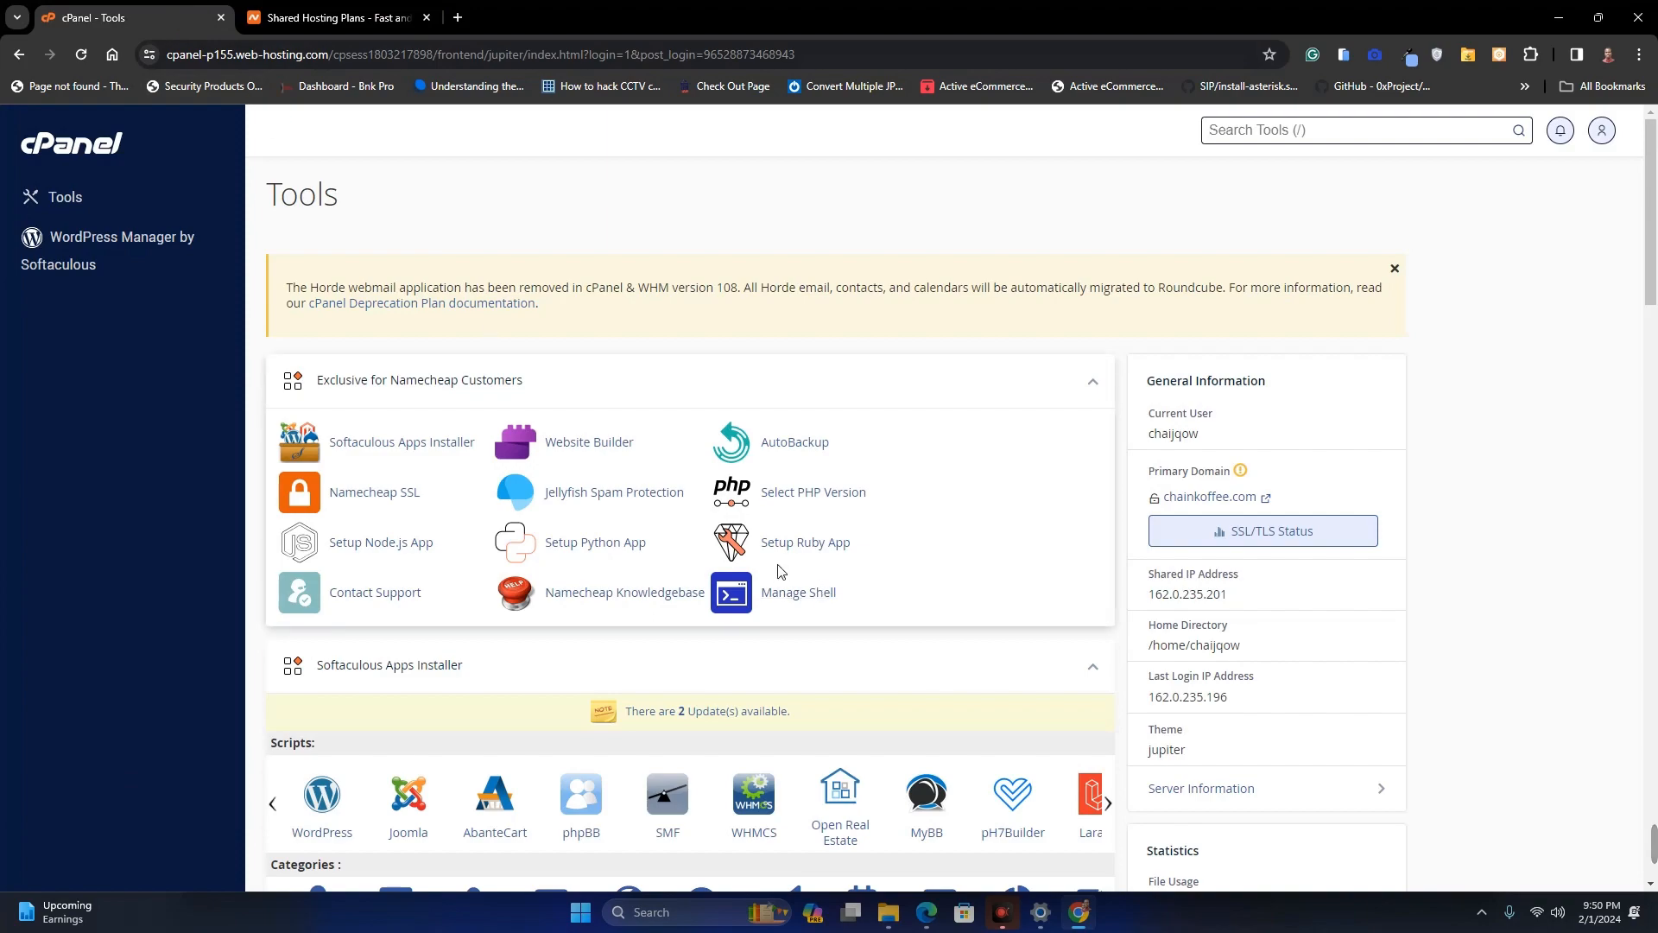
pyautogui.scroll(-15, 780, 570)
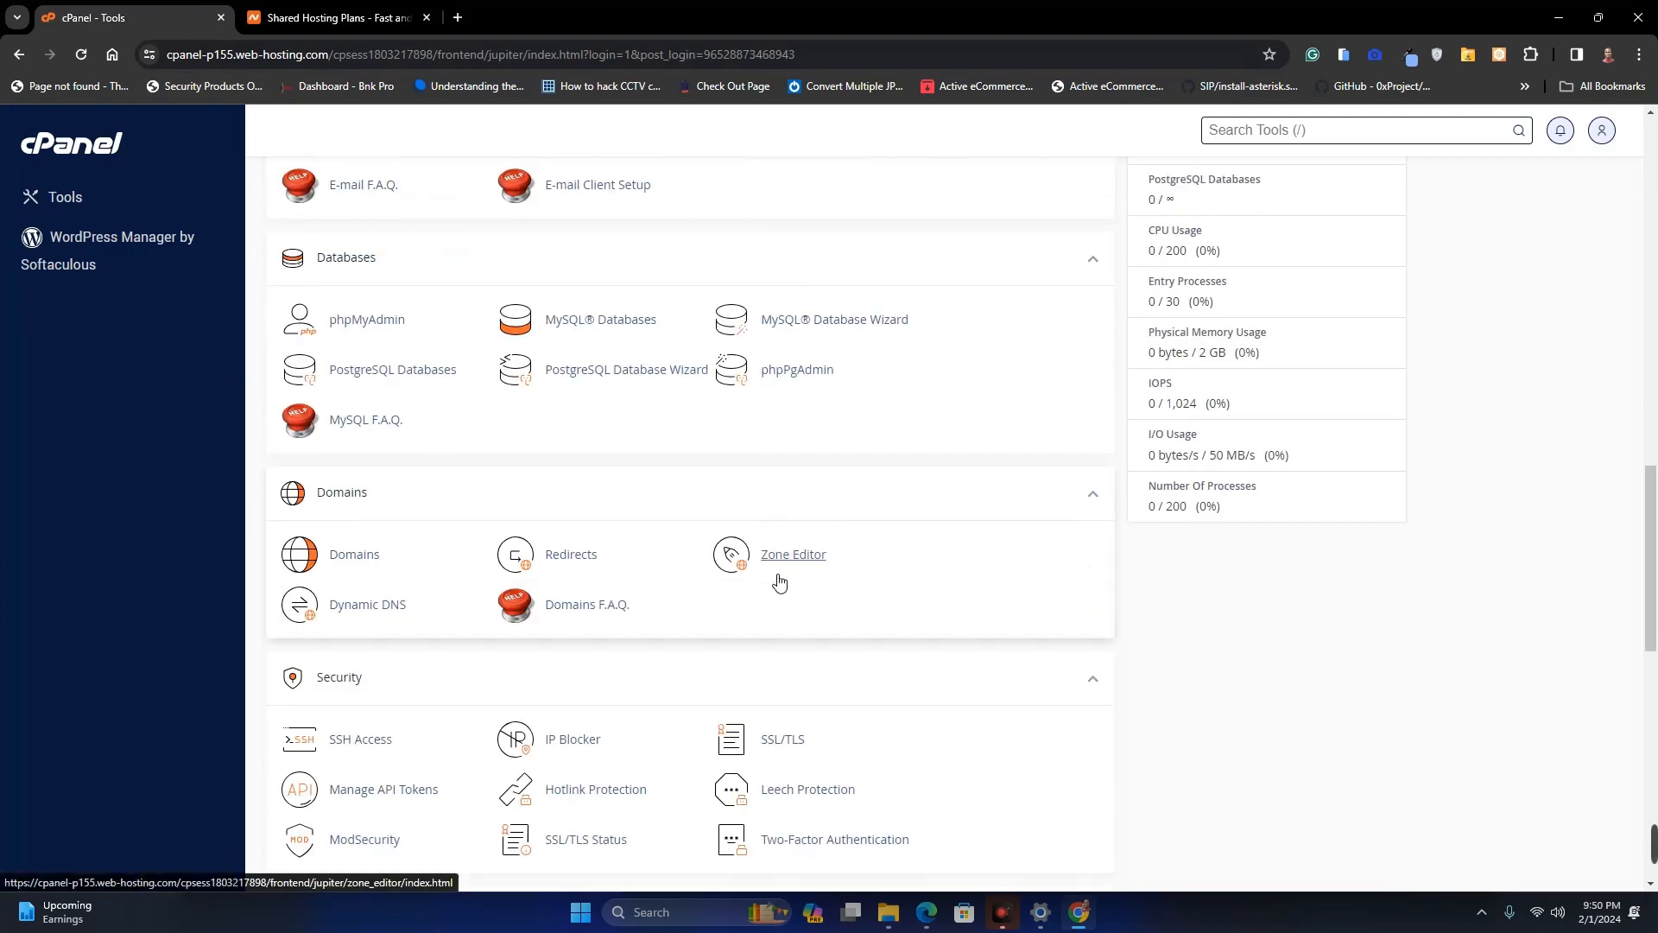
pyautogui.scroll(12, 780, 581)
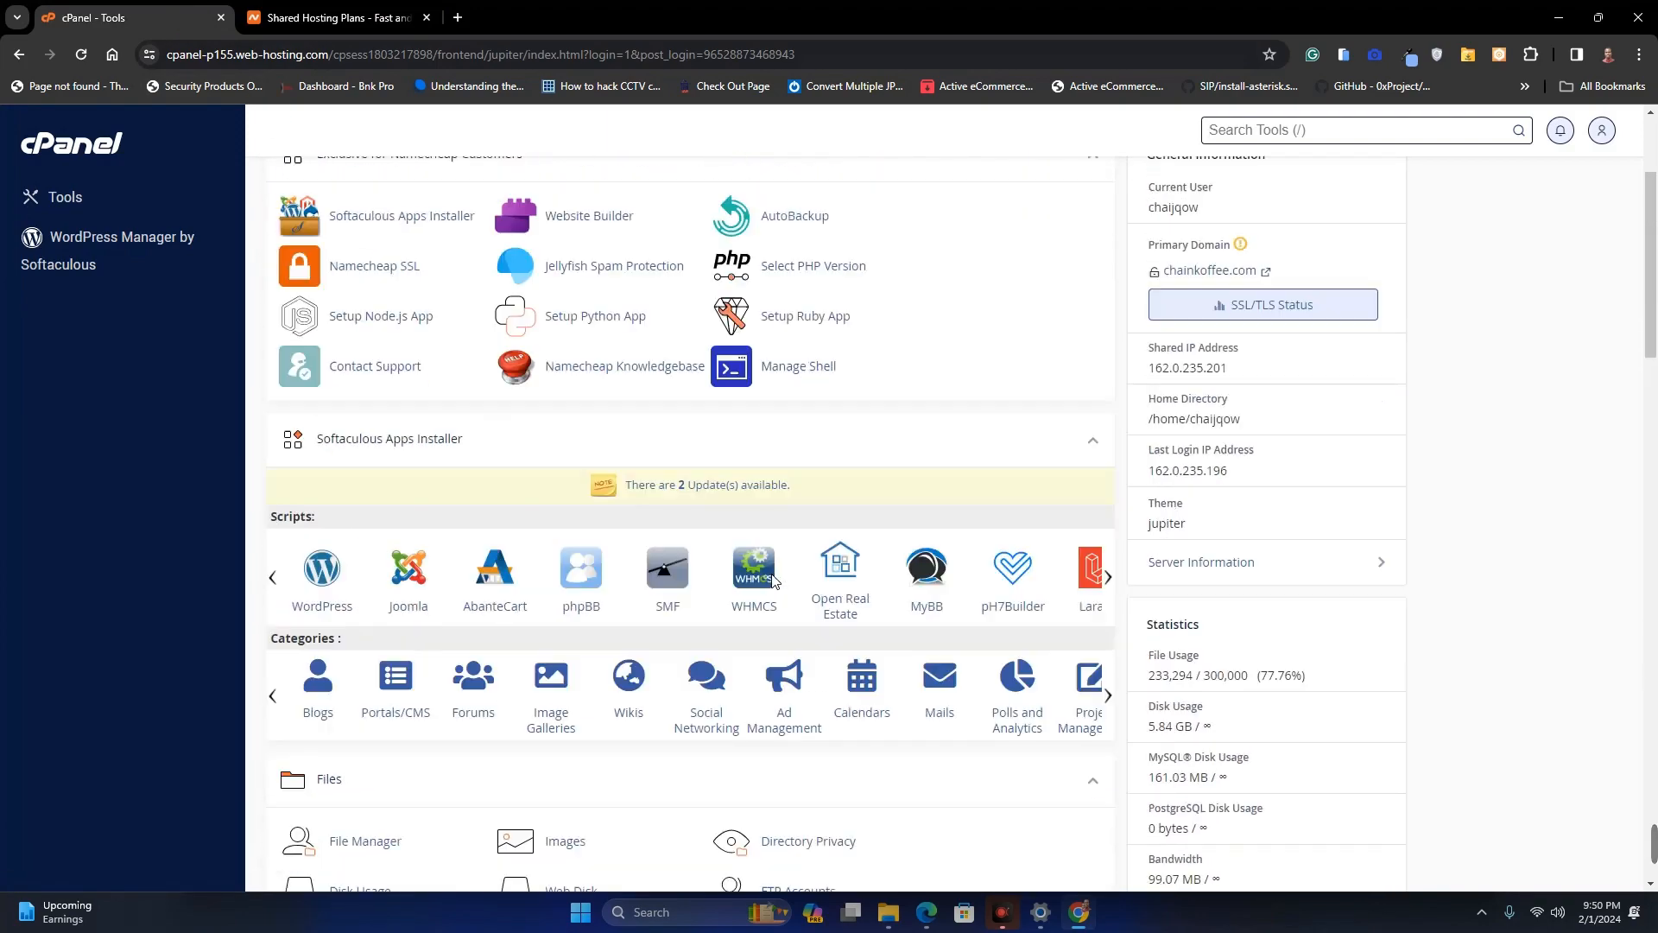
pyautogui.scroll(3, 773, 580)
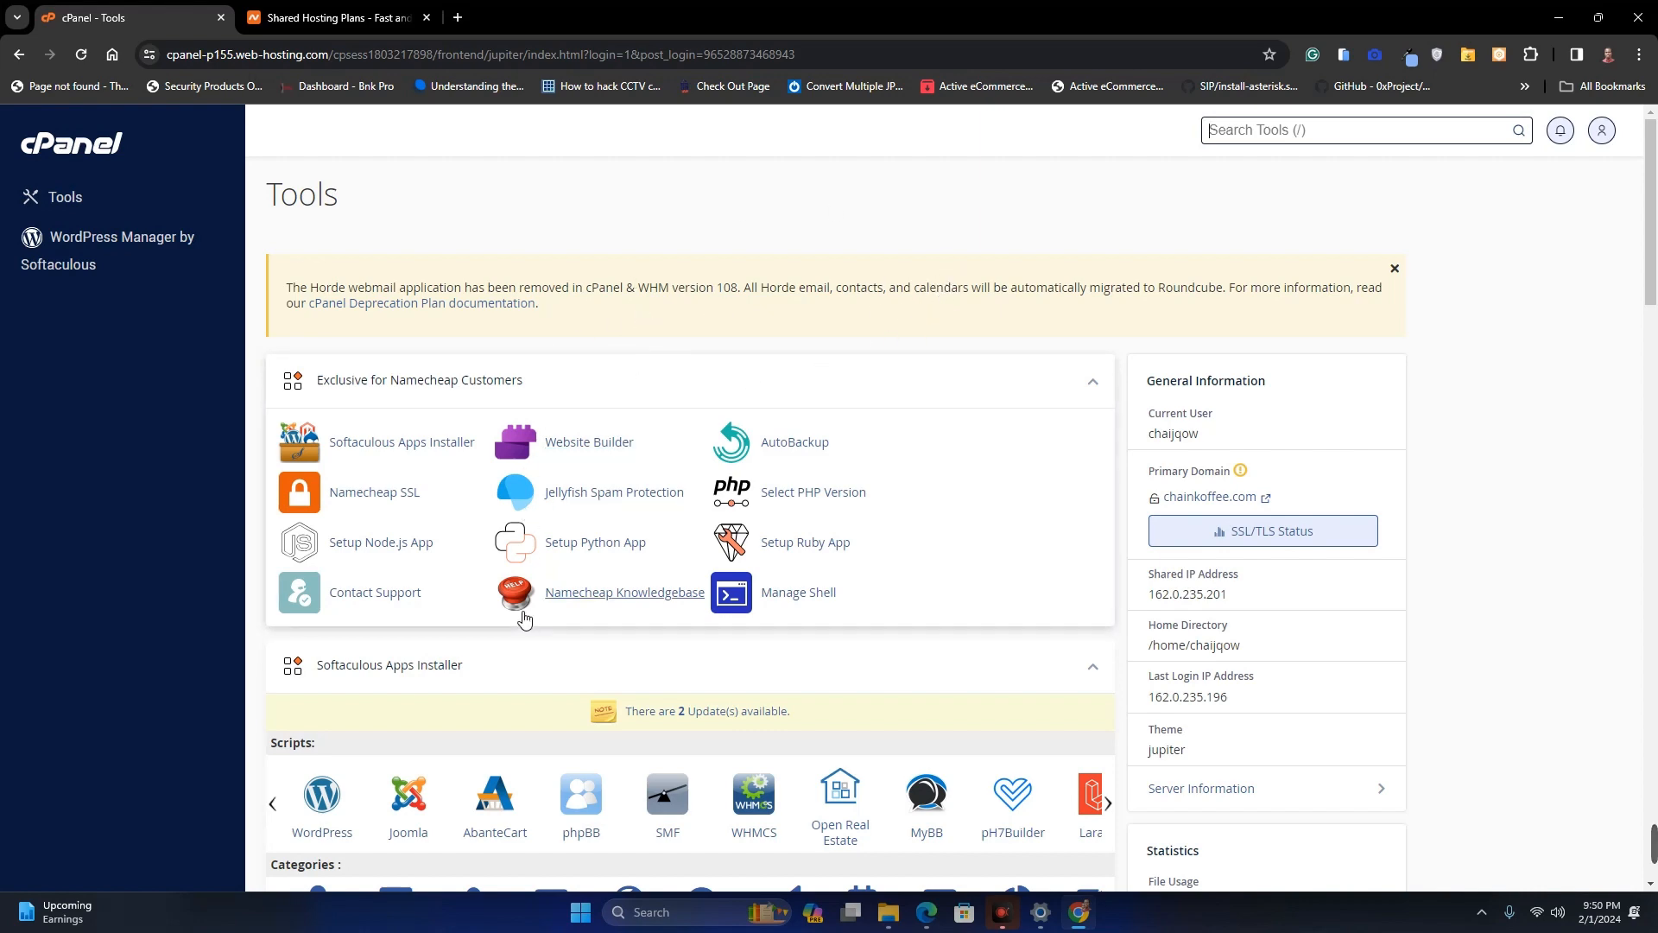
pyautogui.scroll(-8, 509, 418)
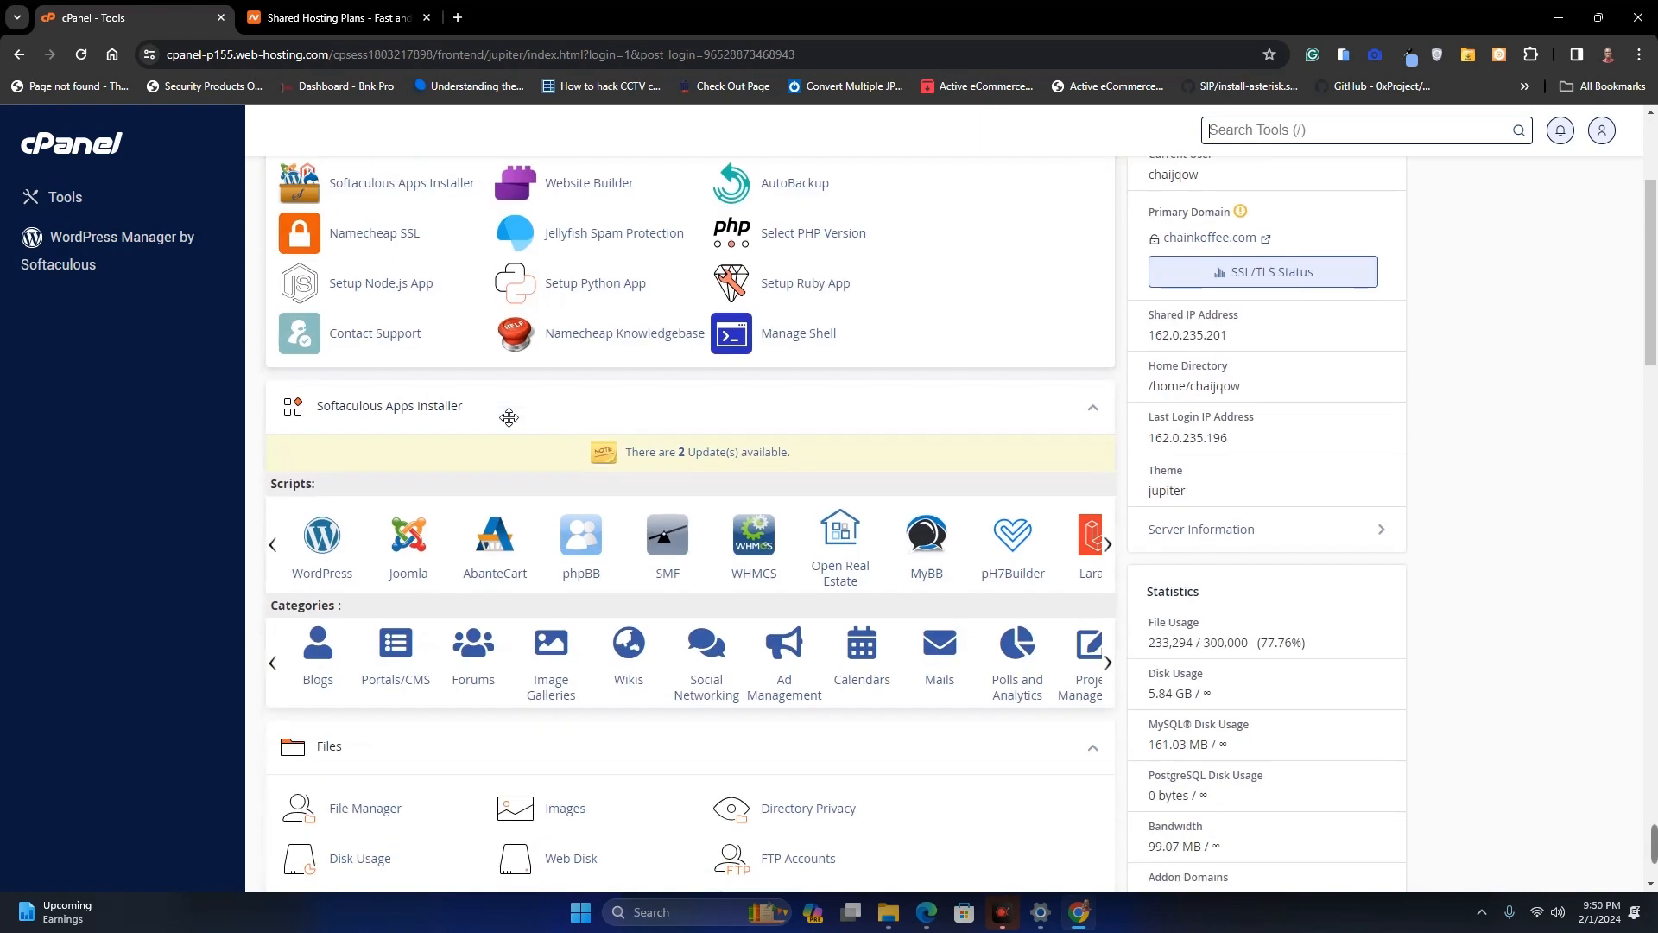
pyautogui.scroll(-15, 509, 418)
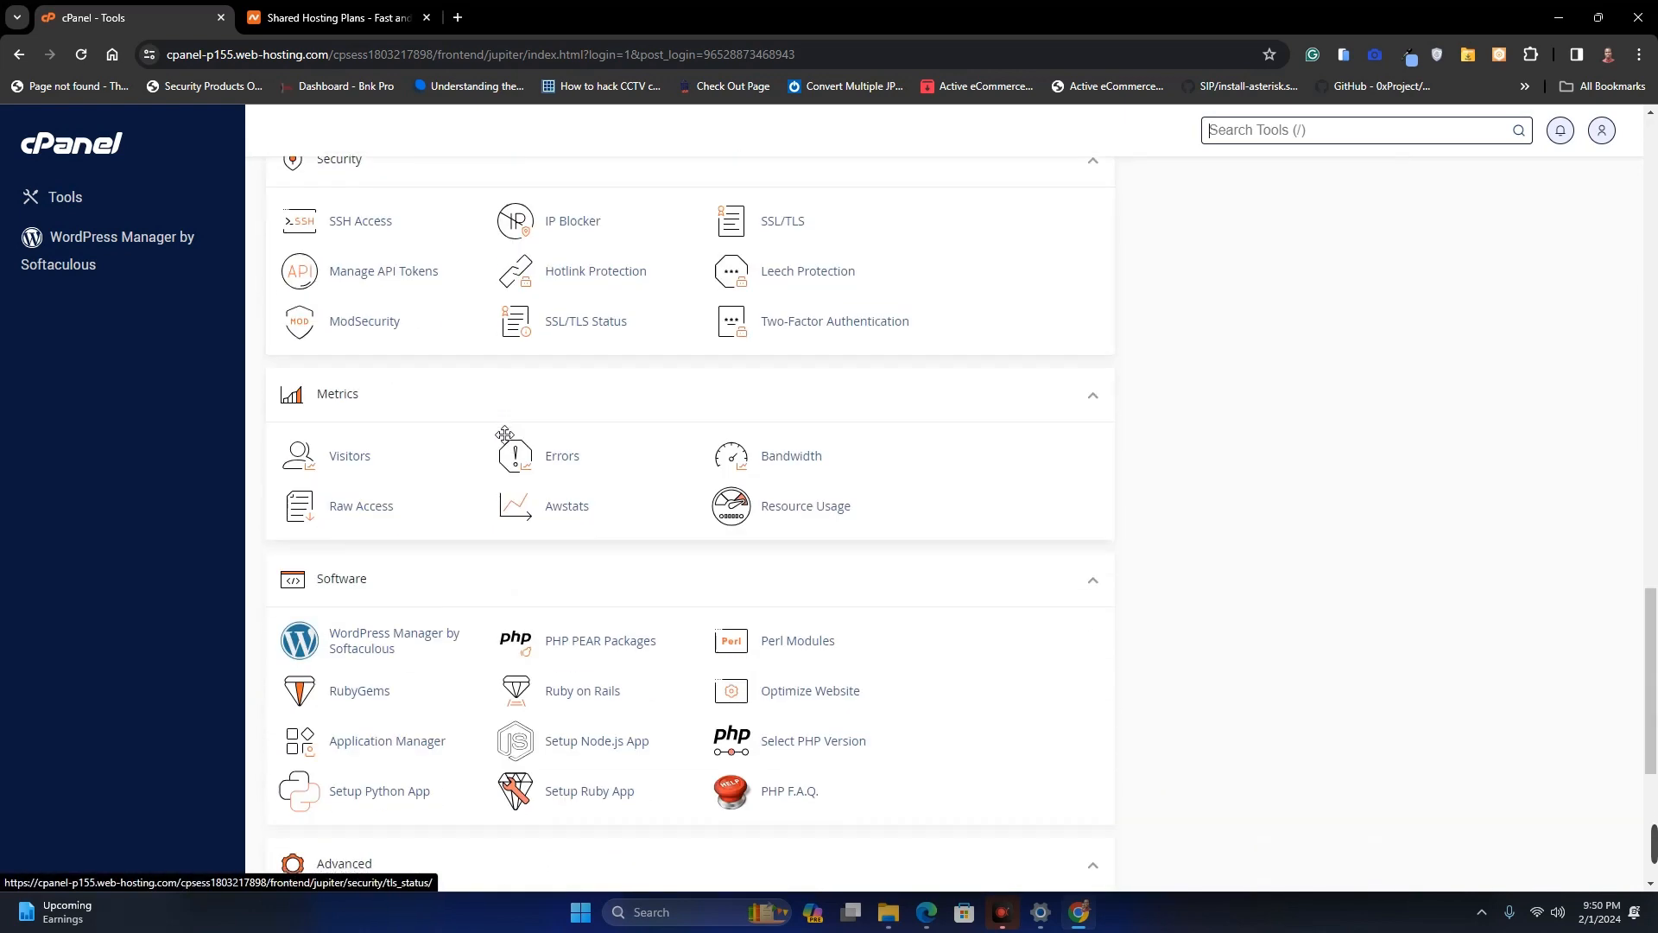
pyautogui.scroll(10, 500, 434)
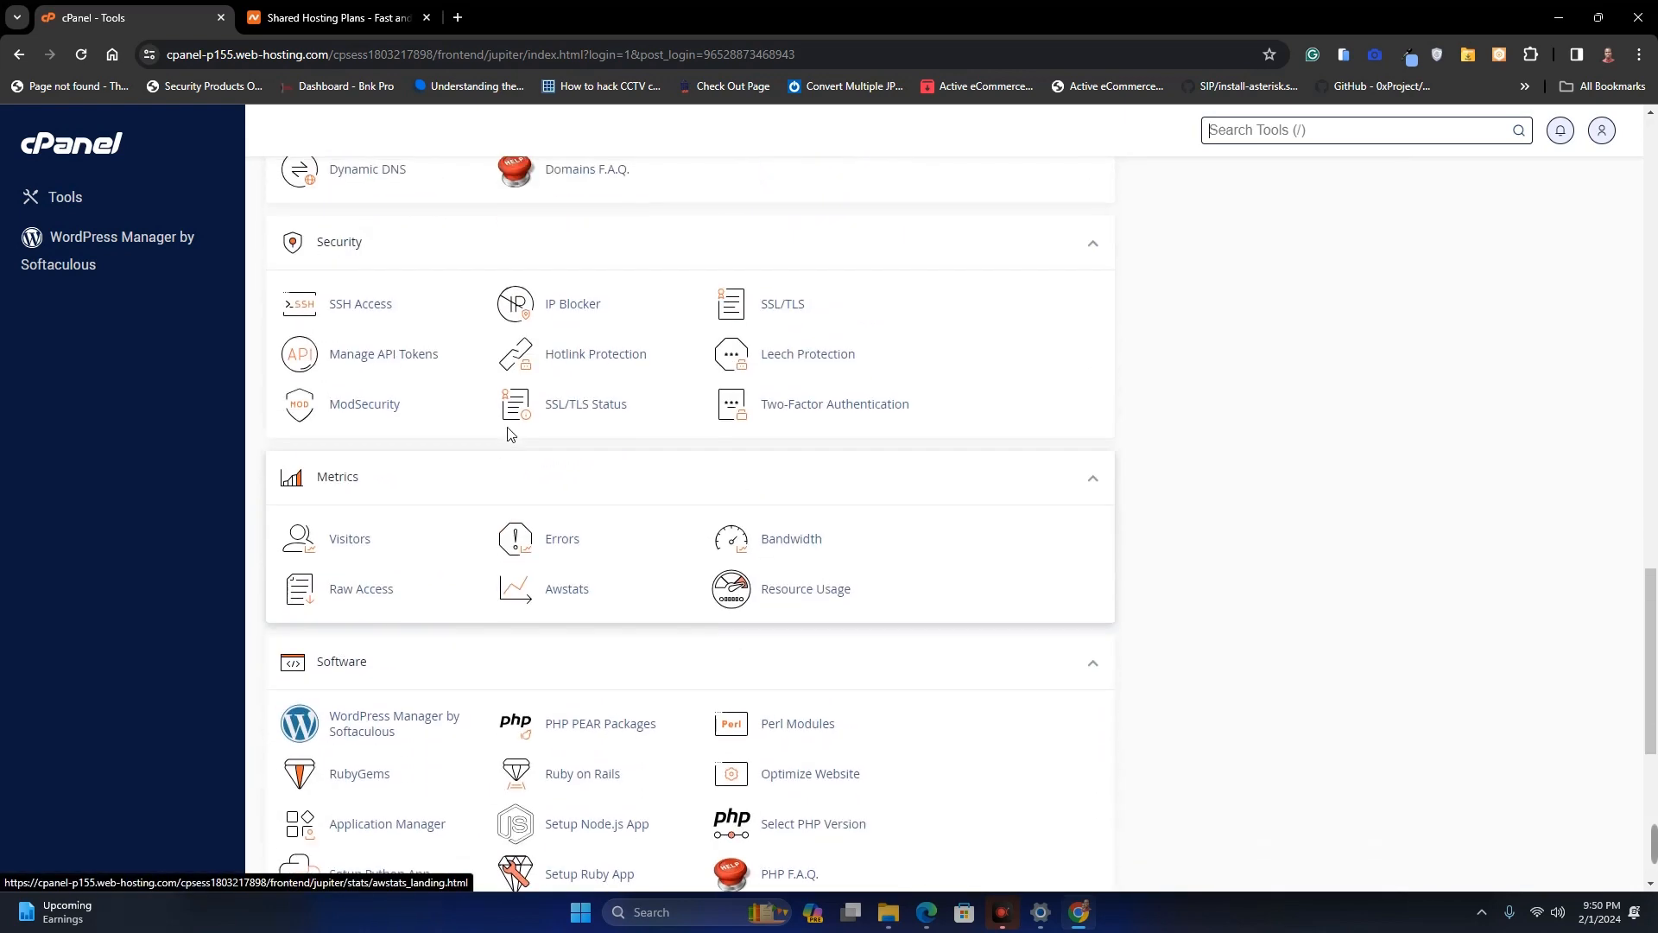
pyautogui.scroll(4, 515, 433)
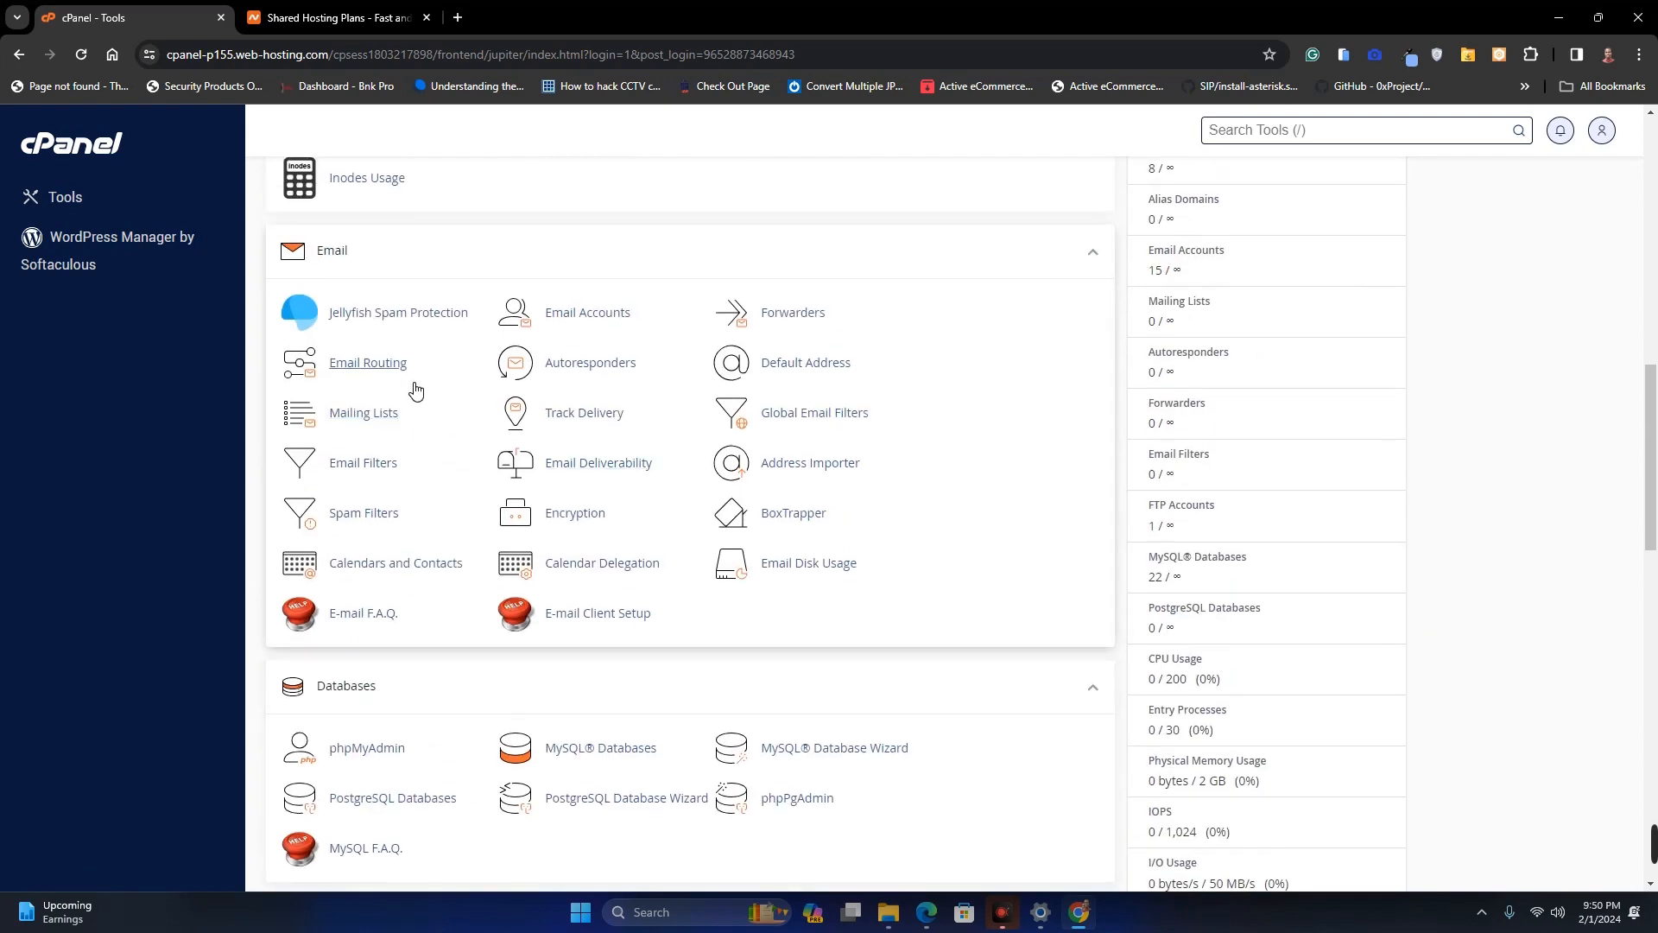
pyautogui.scroll(7, 414, 410)
pyautogui.scroll(-1, 357, 469)
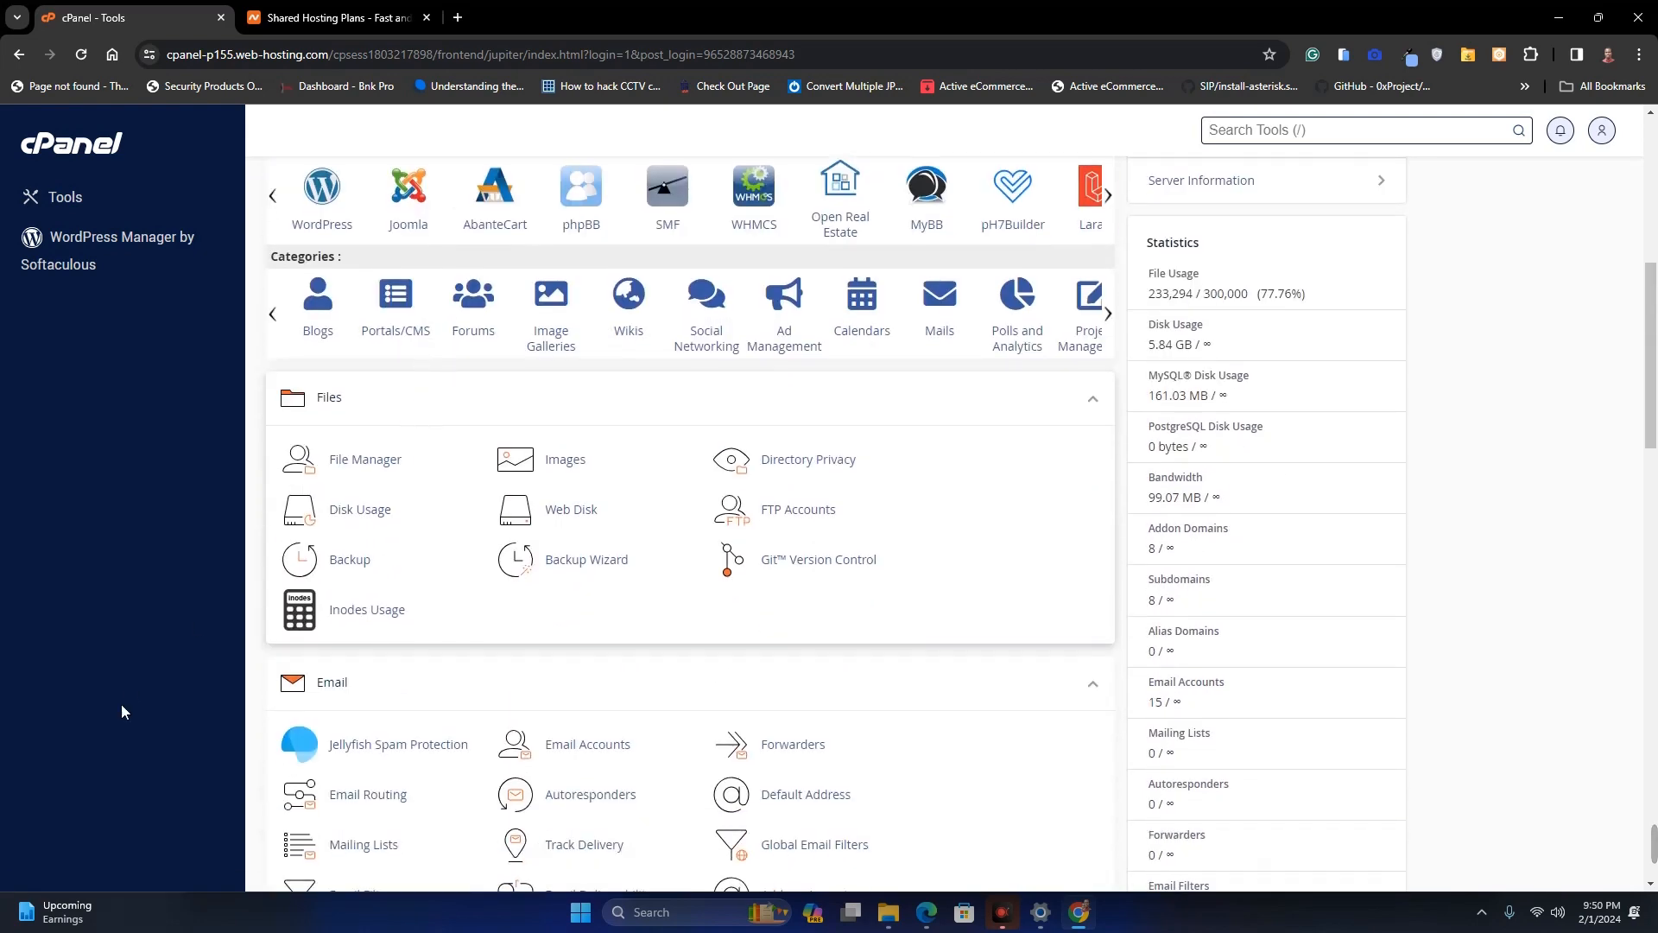
# - Open the cPanel File Manager and browse the contents of the sureqe.com folder
pyautogui.click(363, 462)
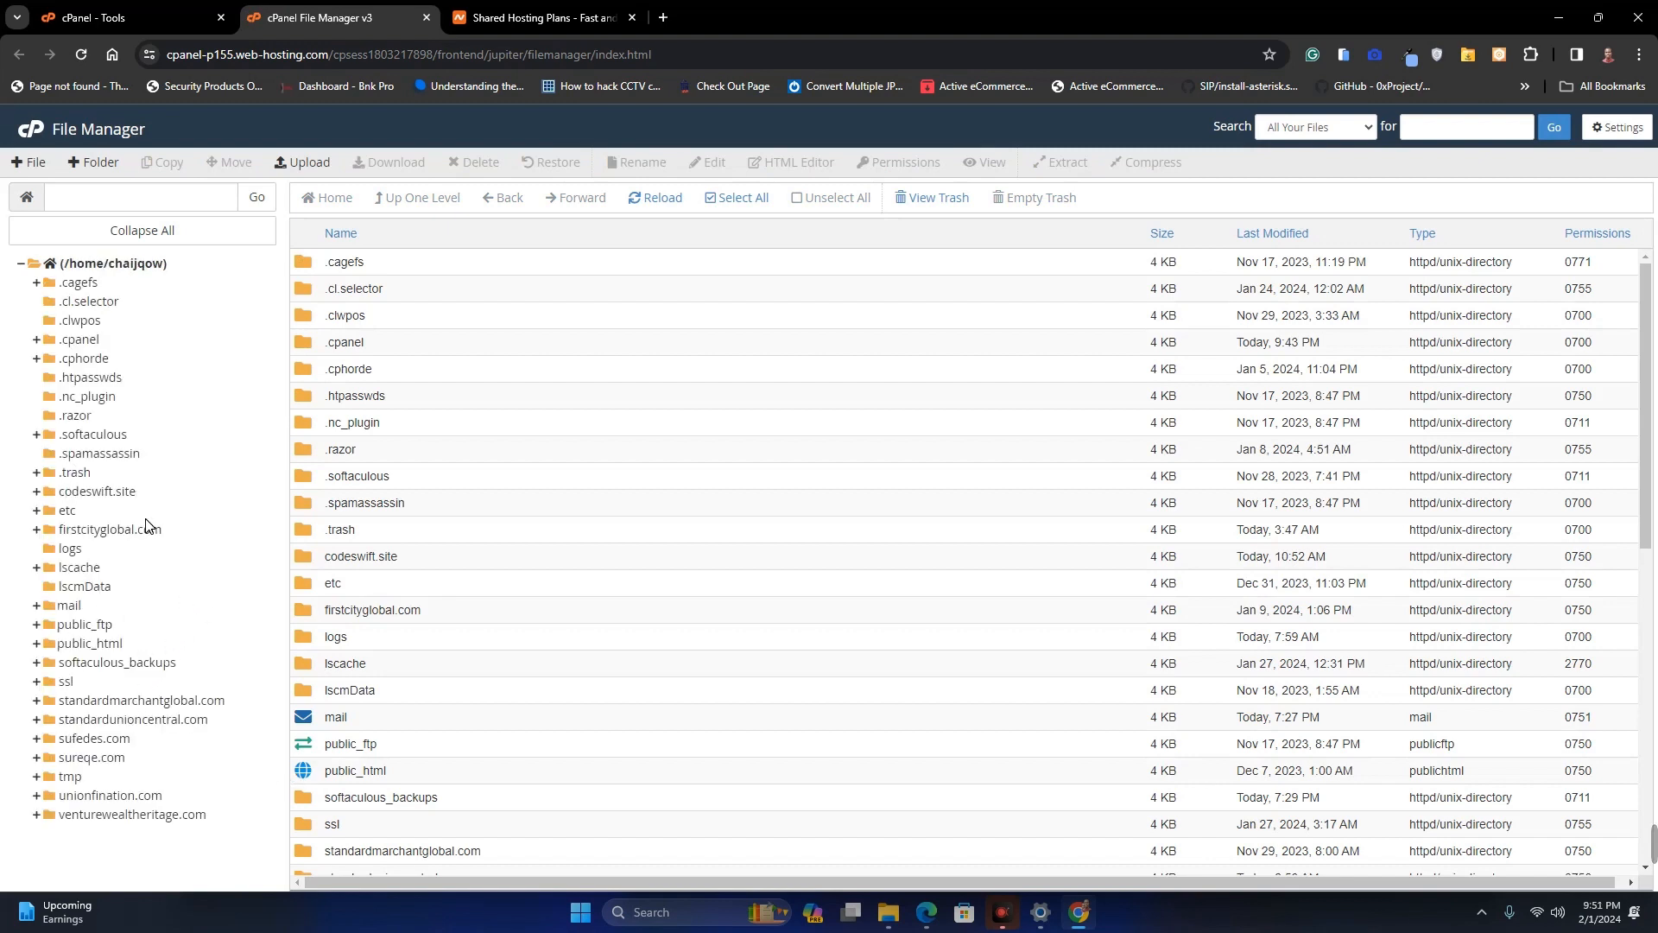
pyautogui.click(106, 763)
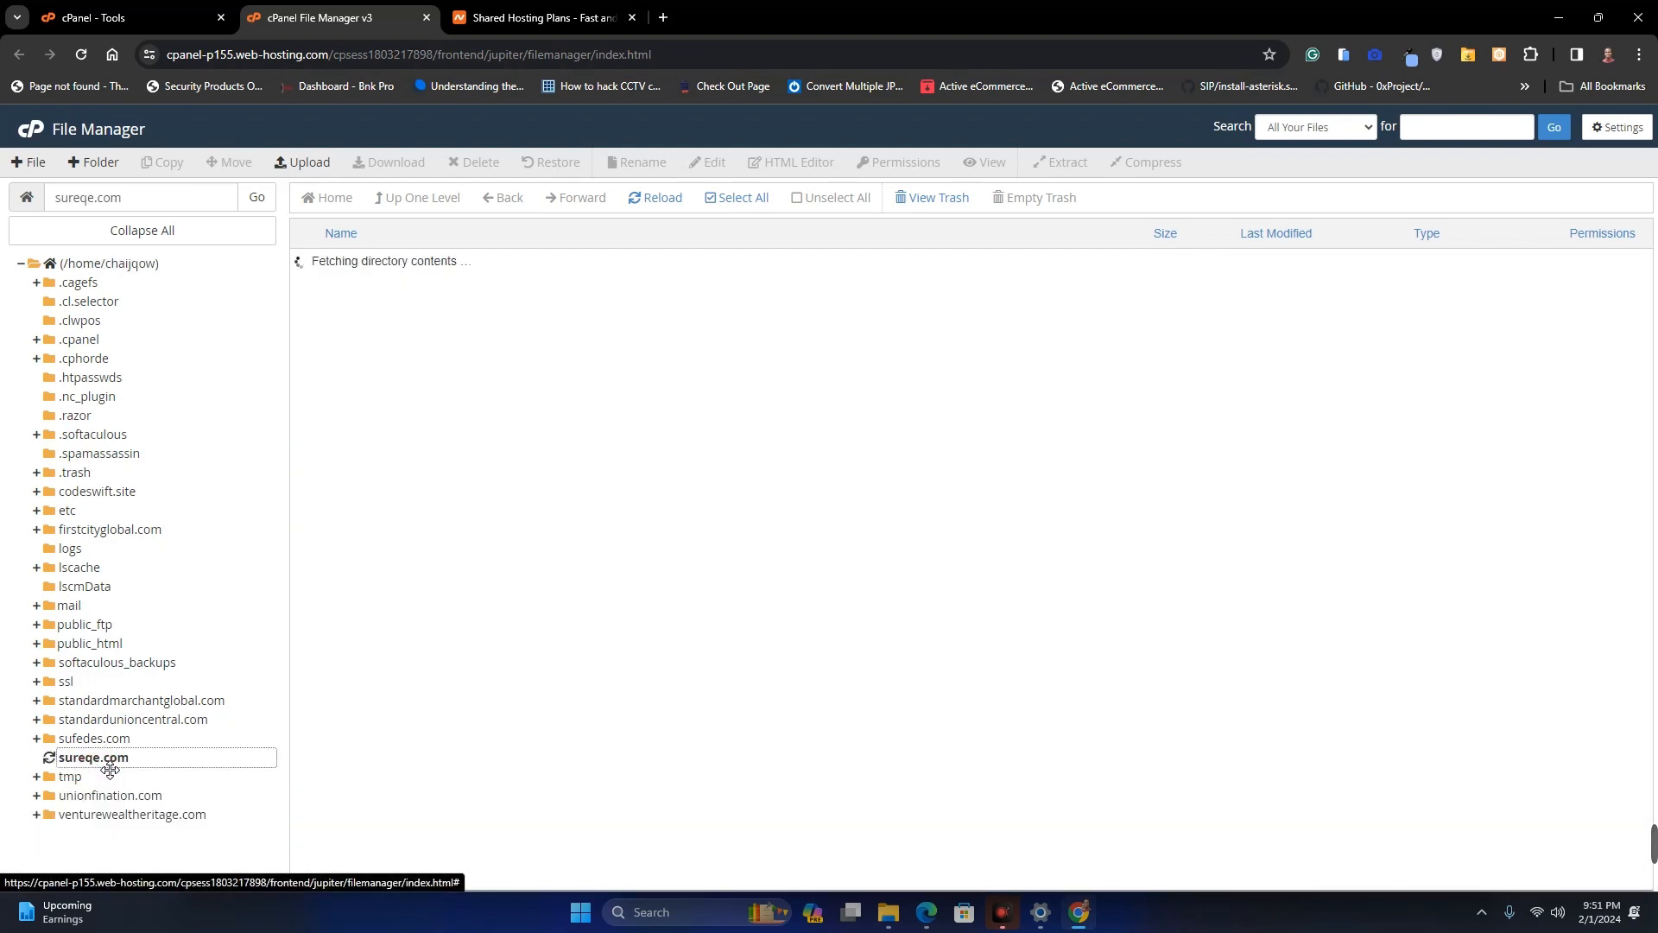
pyautogui.scroll(-5, 418, 526)
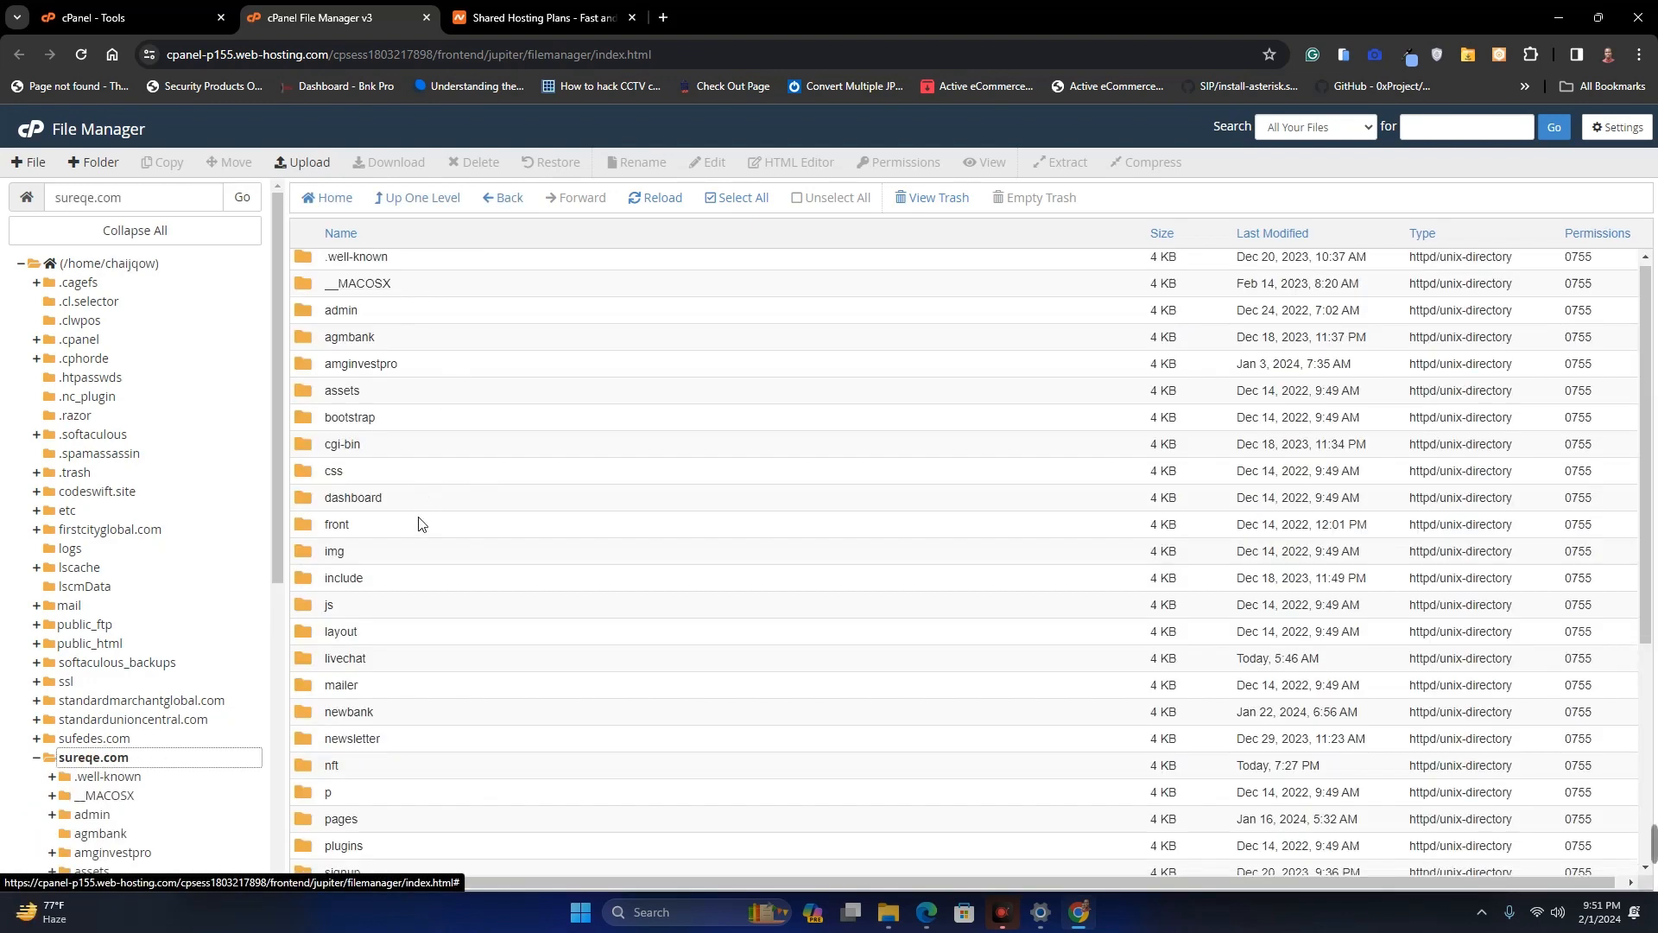
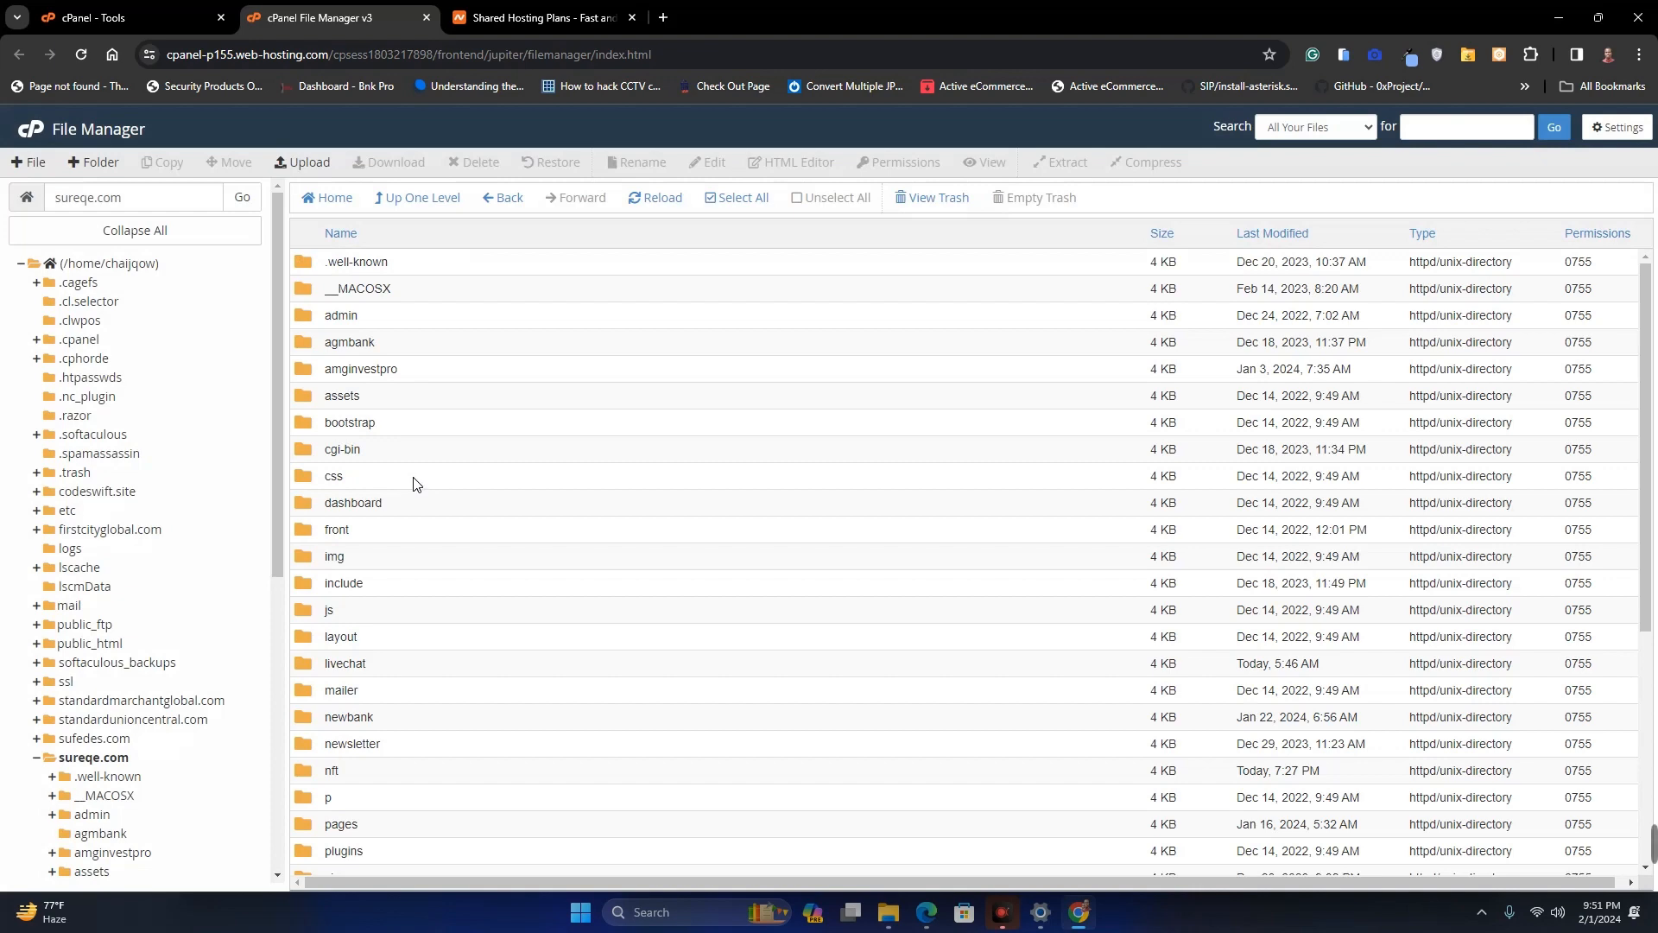
# - Look through the remaining subfolders and files at the end of the sureqe.com folder listing
pyautogui.scroll(-5, 414, 482)
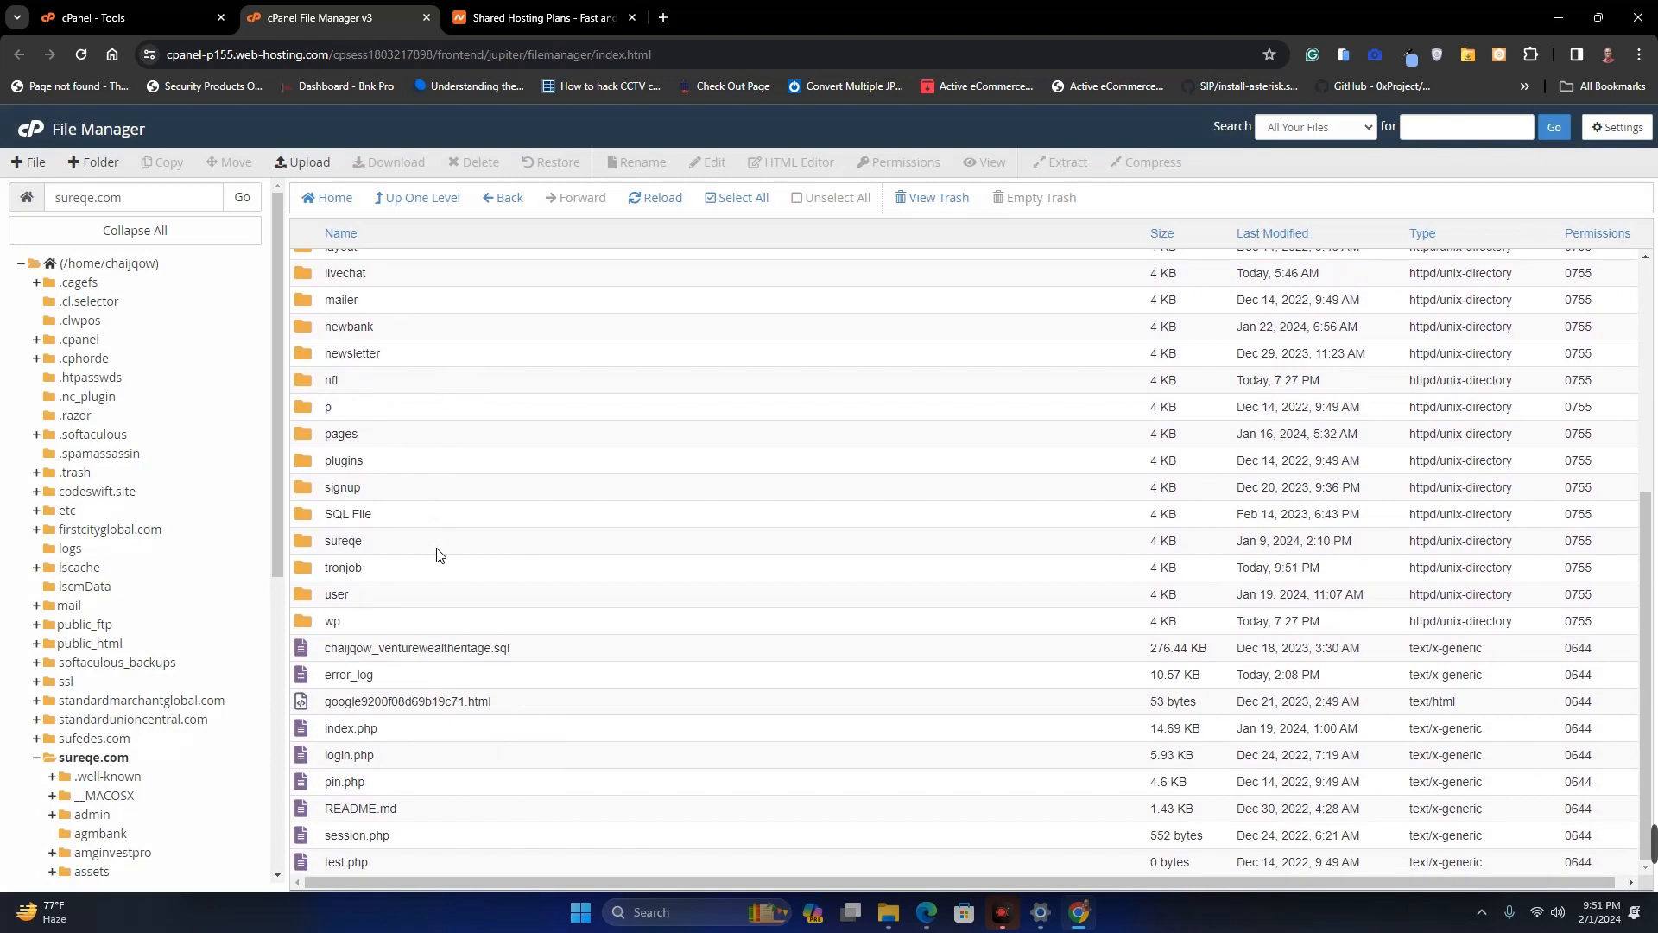
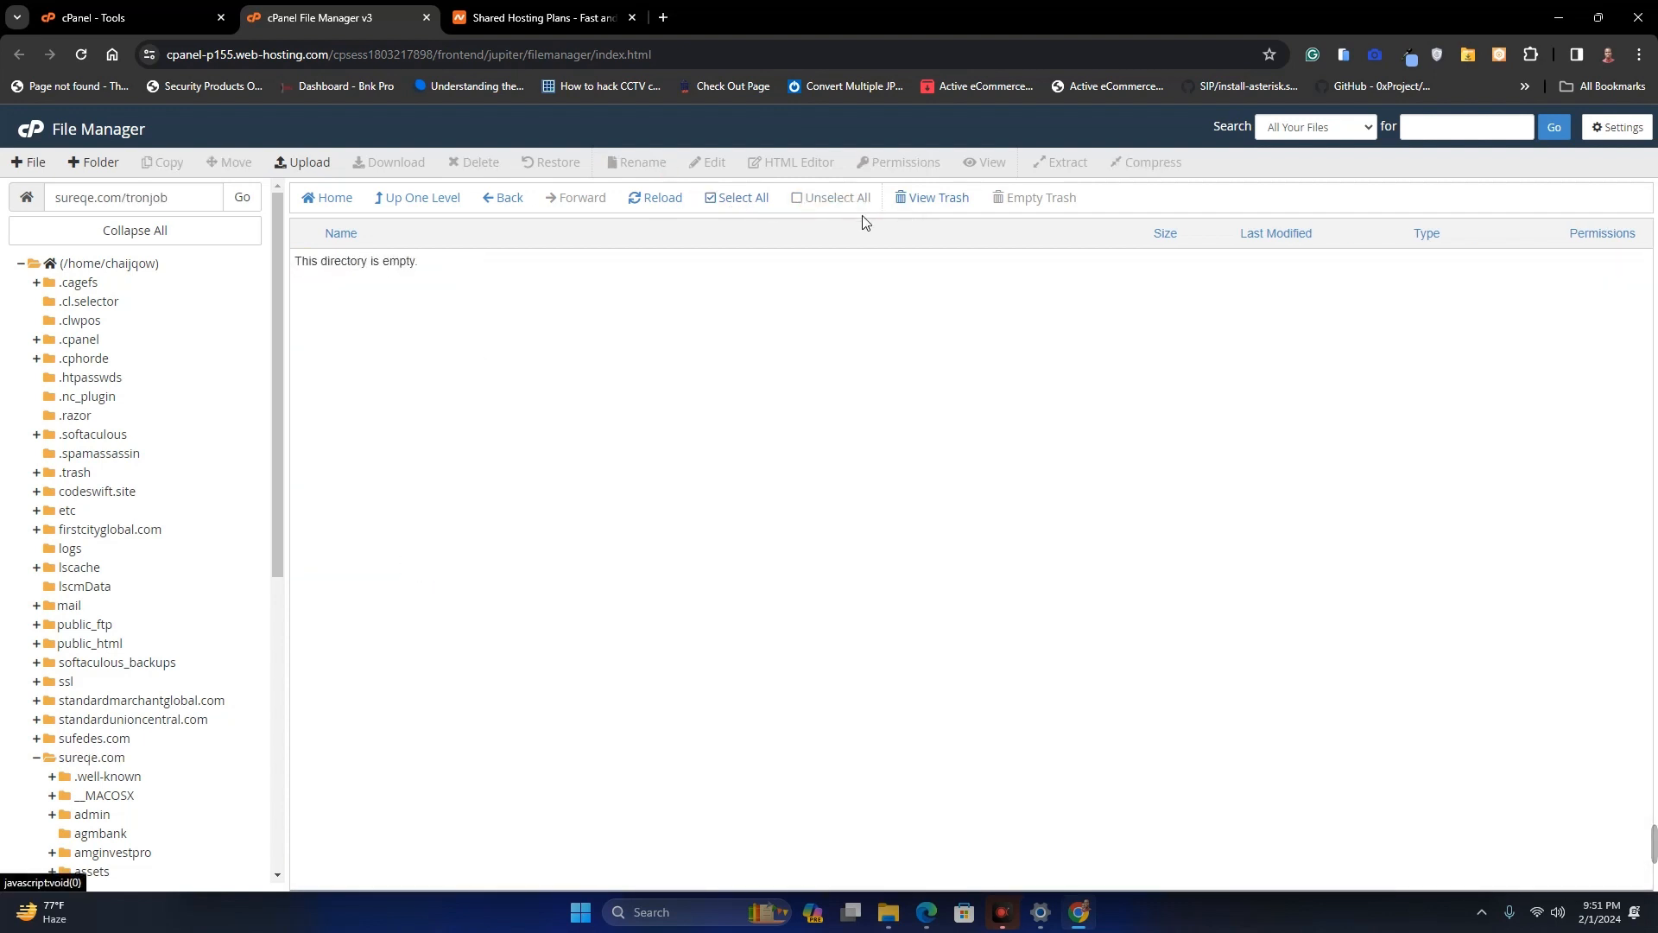
# - Upload trx mine new.zip from the tron script folder inside Desktop's AMGTECHPLUSE folder to the sureqe.com/tronjob directory
pyautogui.click(321, 163)
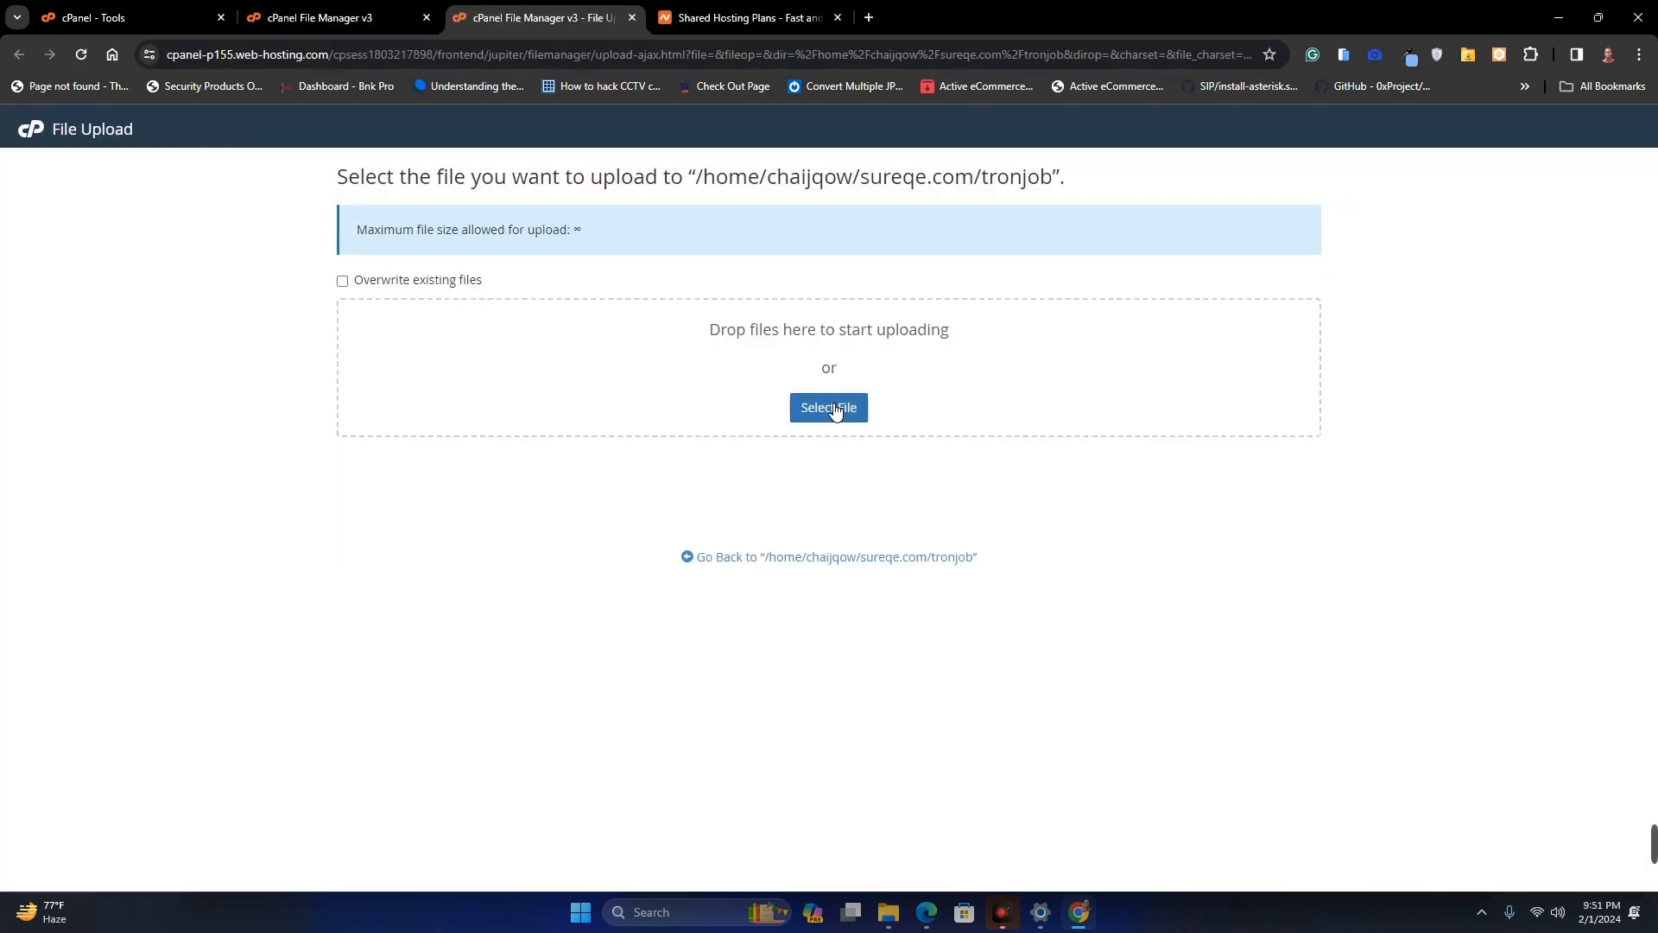
pyautogui.click(830, 406)
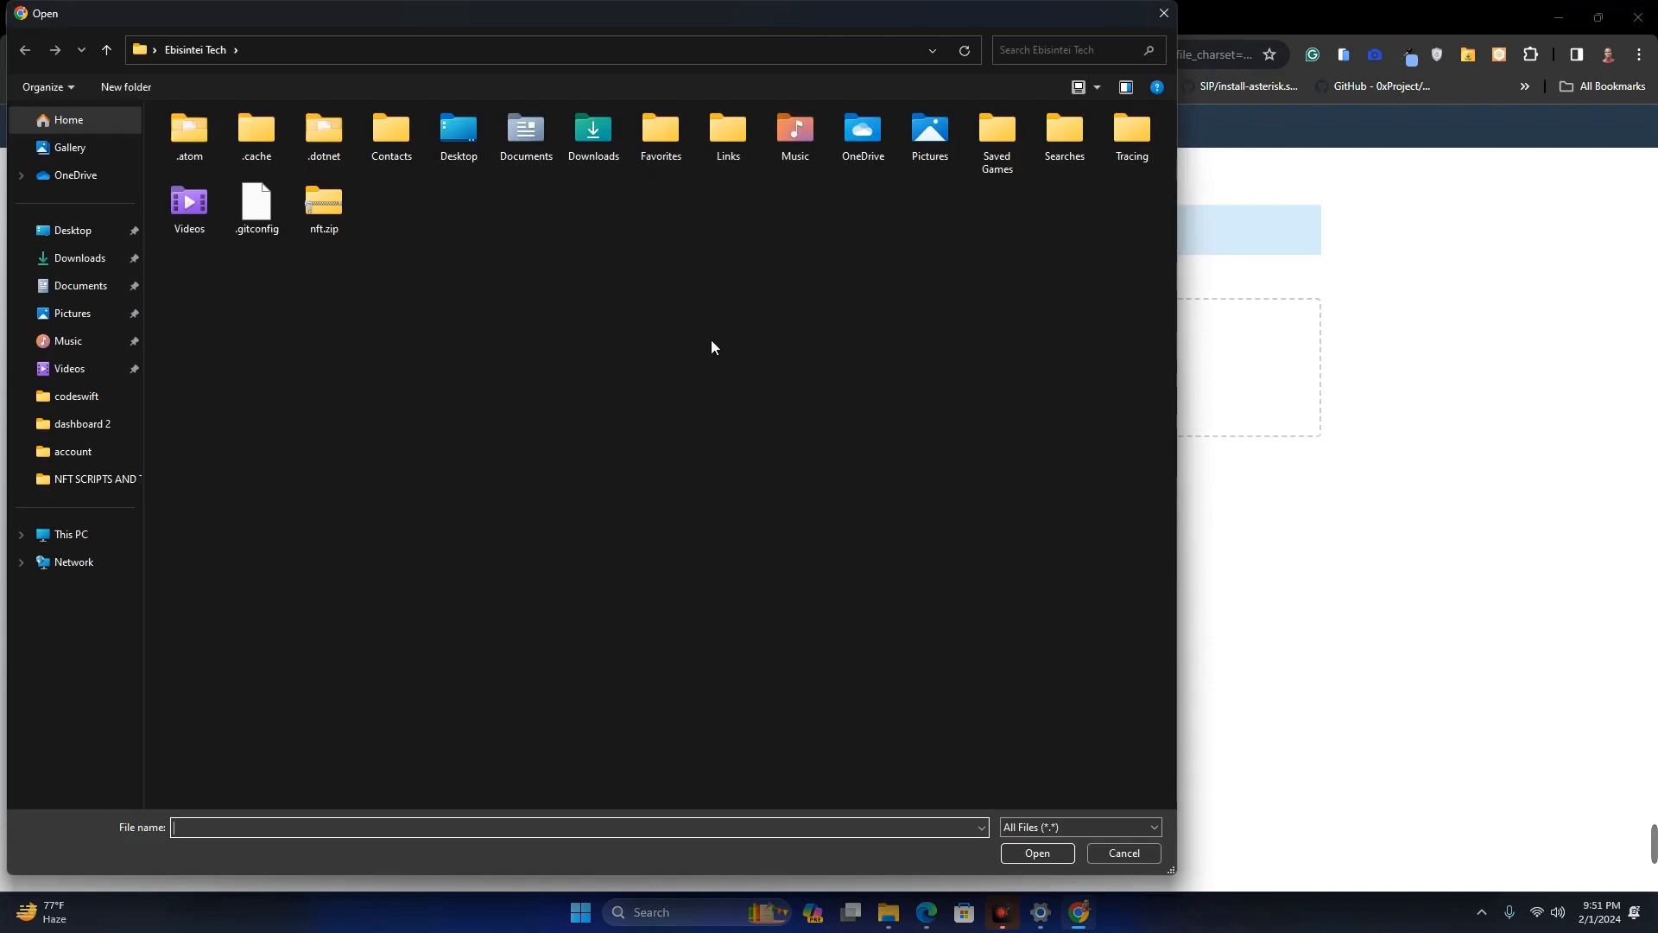
pyautogui.moveTo(371, 54); pyautogui.dragTo(611, 32)
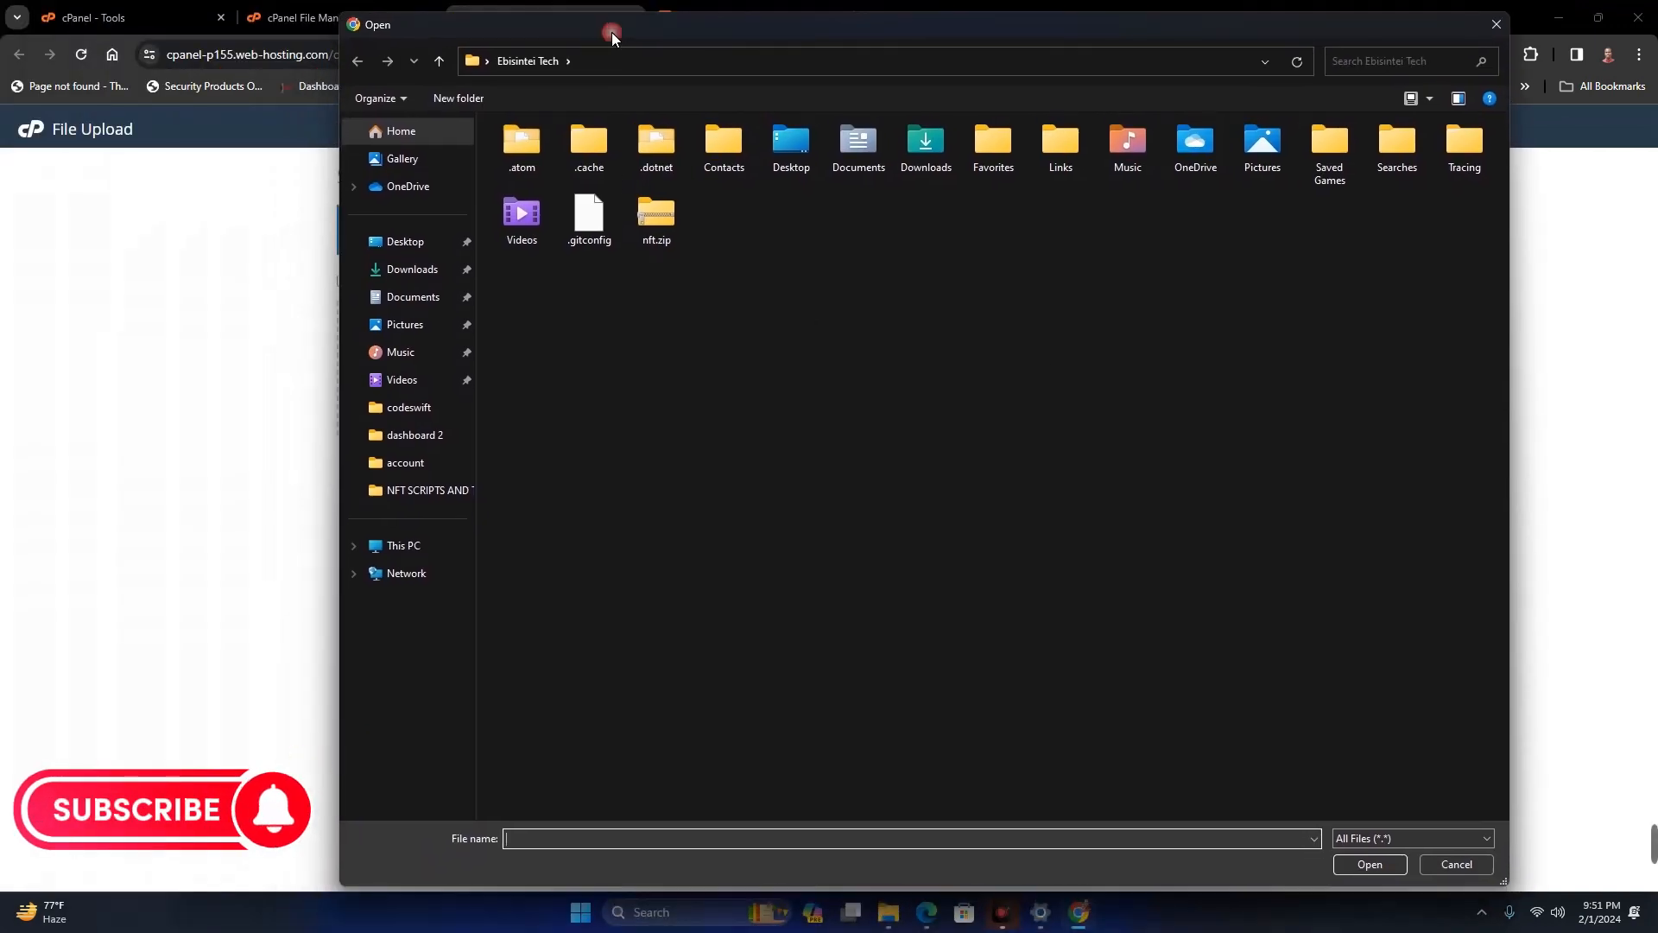
pyautogui.click(421, 243)
pyautogui.doubleClick(639, 166)
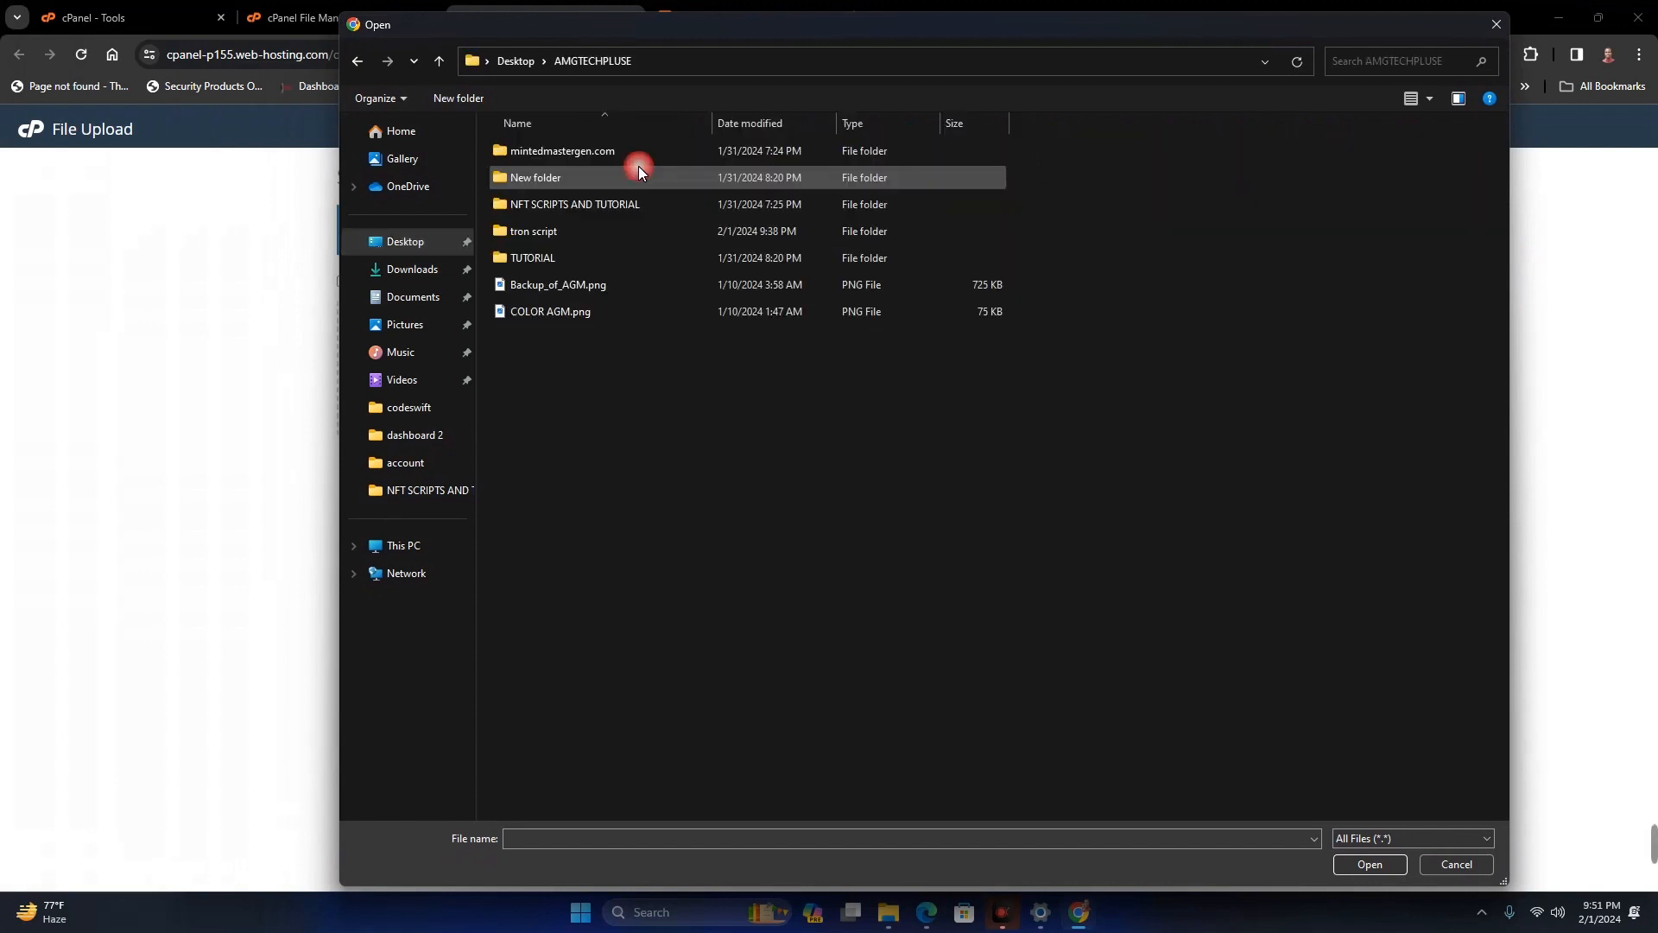
pyautogui.doubleClick(563, 223)
pyautogui.click(584, 179)
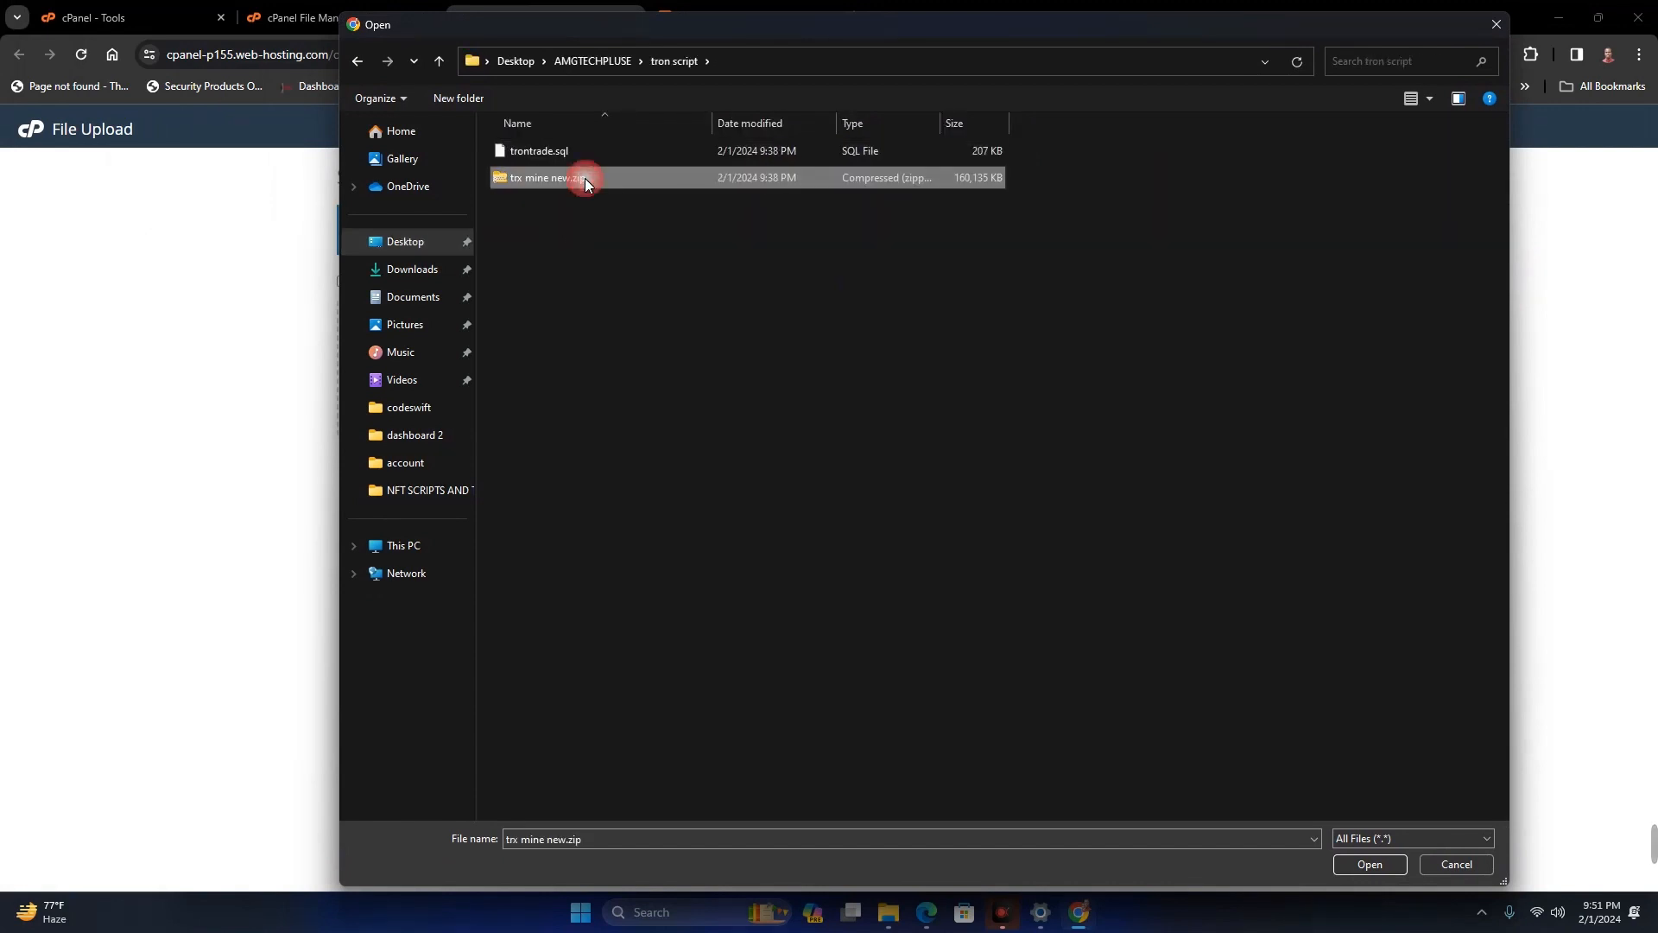
pyautogui.click(1369, 865)
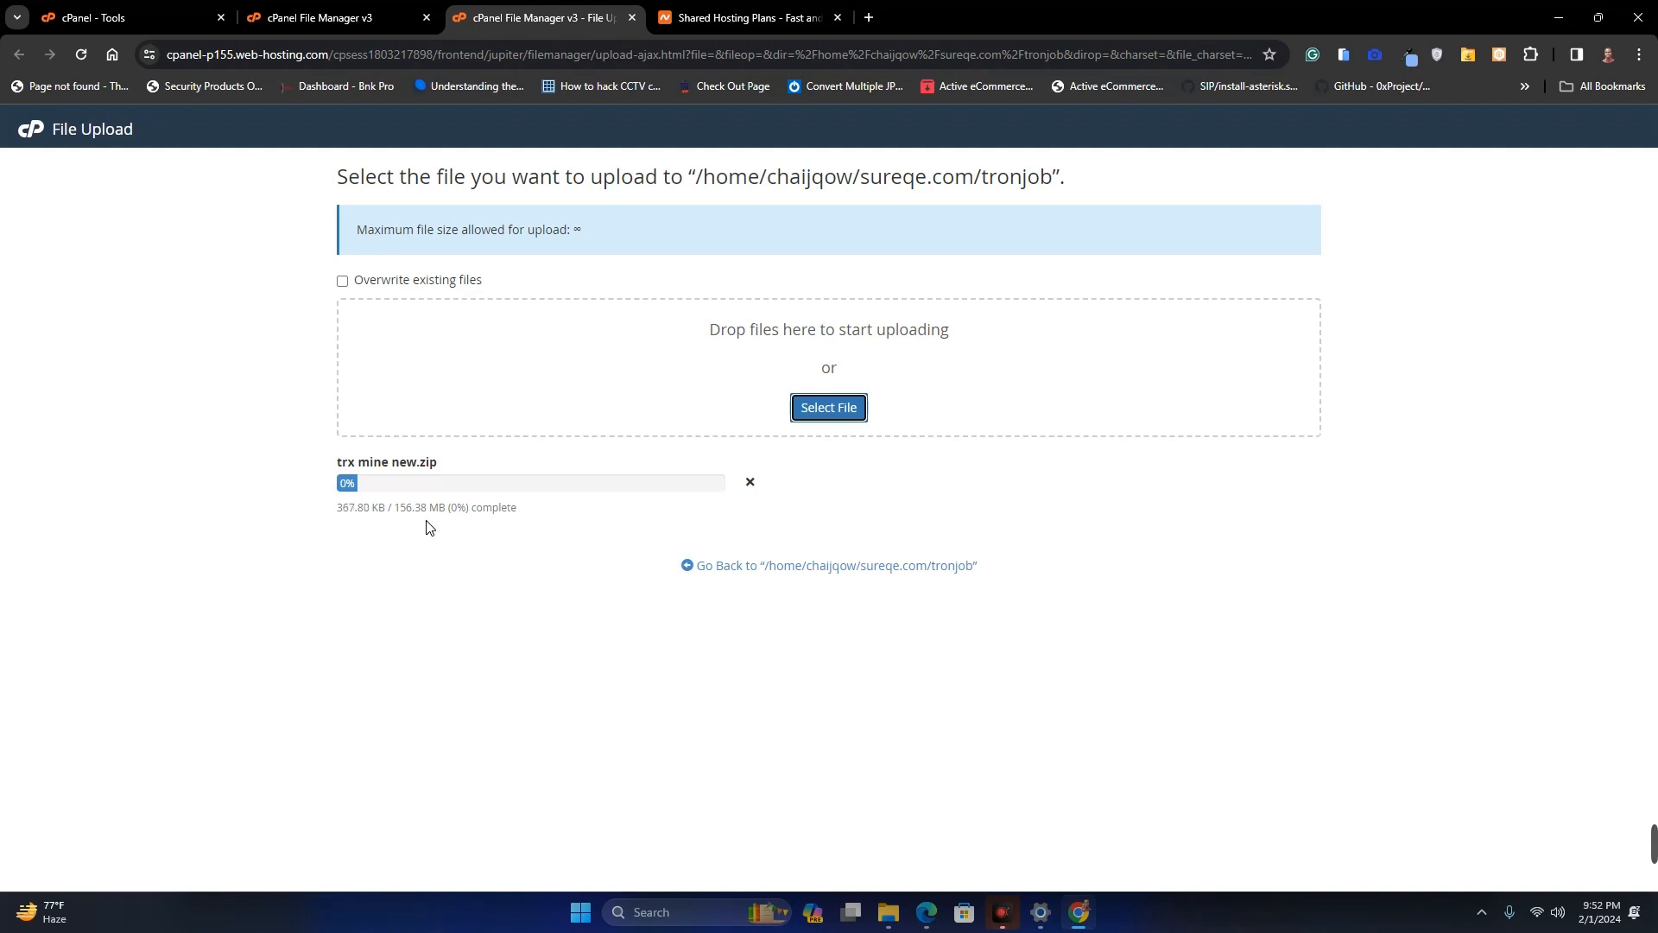
pyautogui.click(1001, 914)
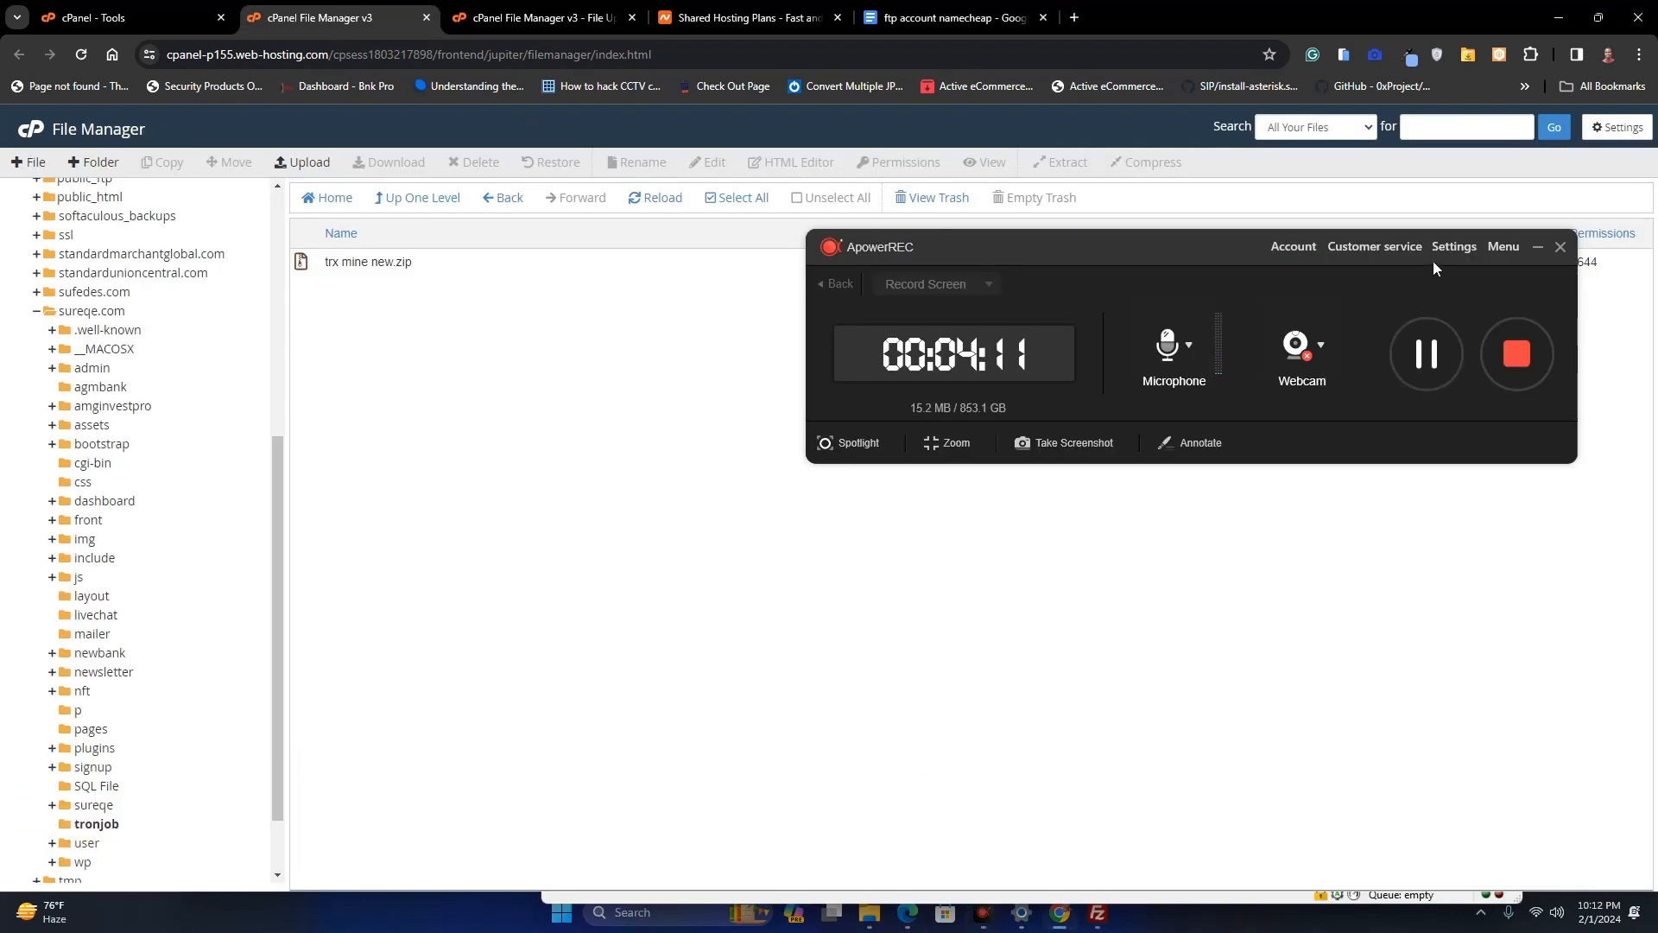
pyautogui.click(1539, 246)
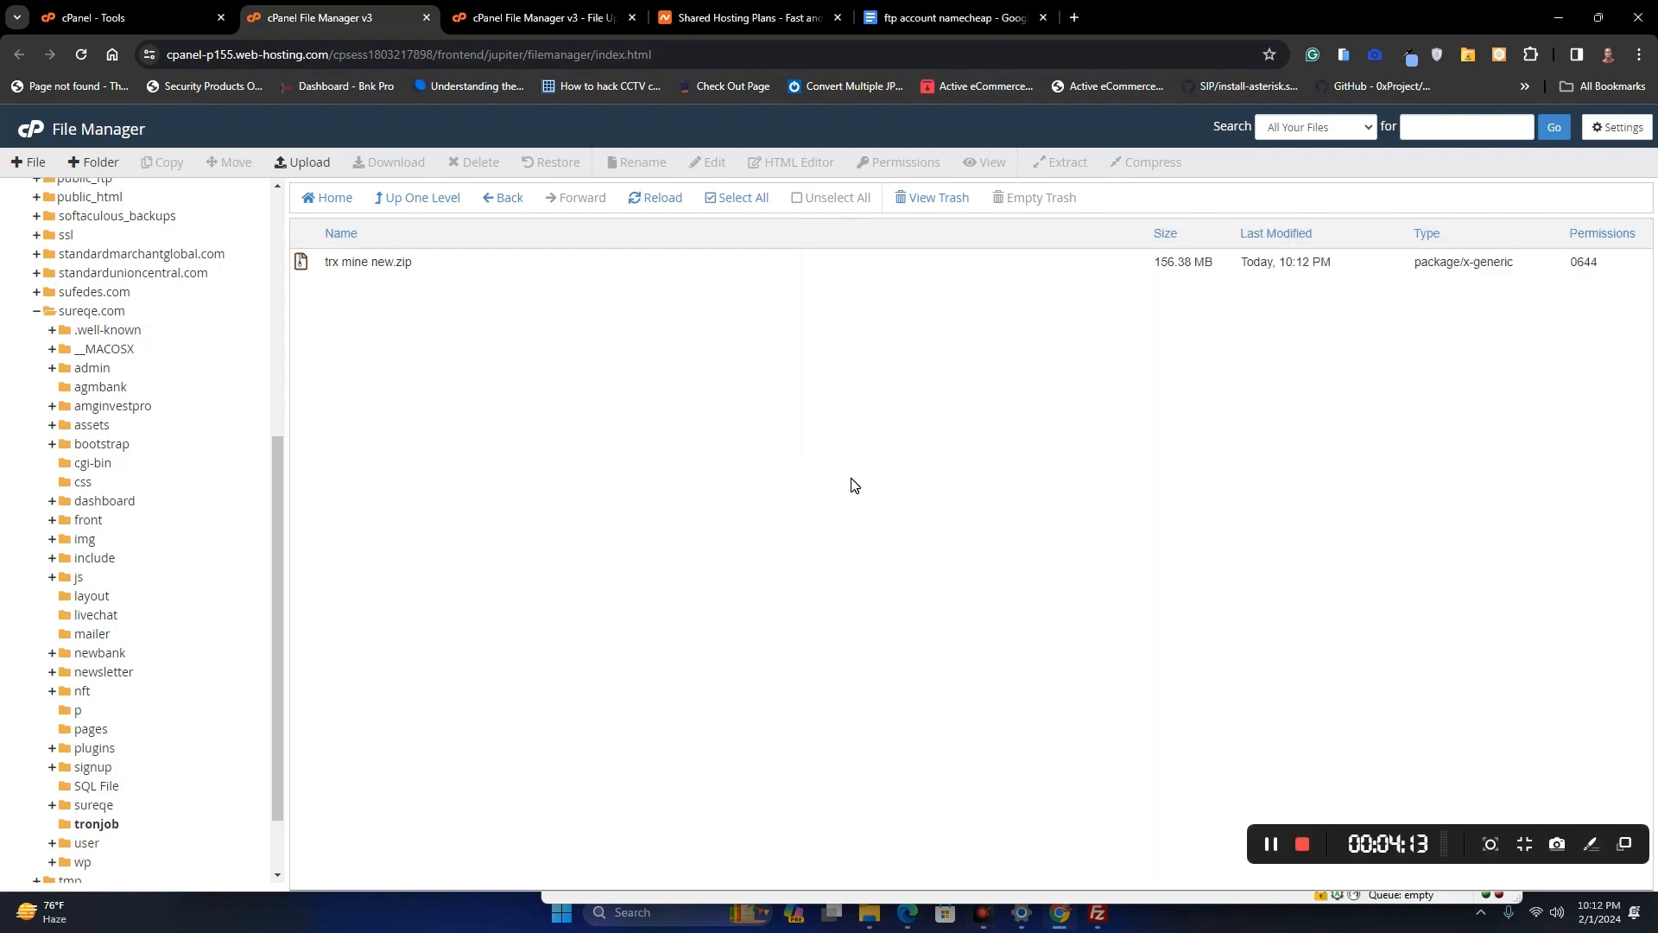
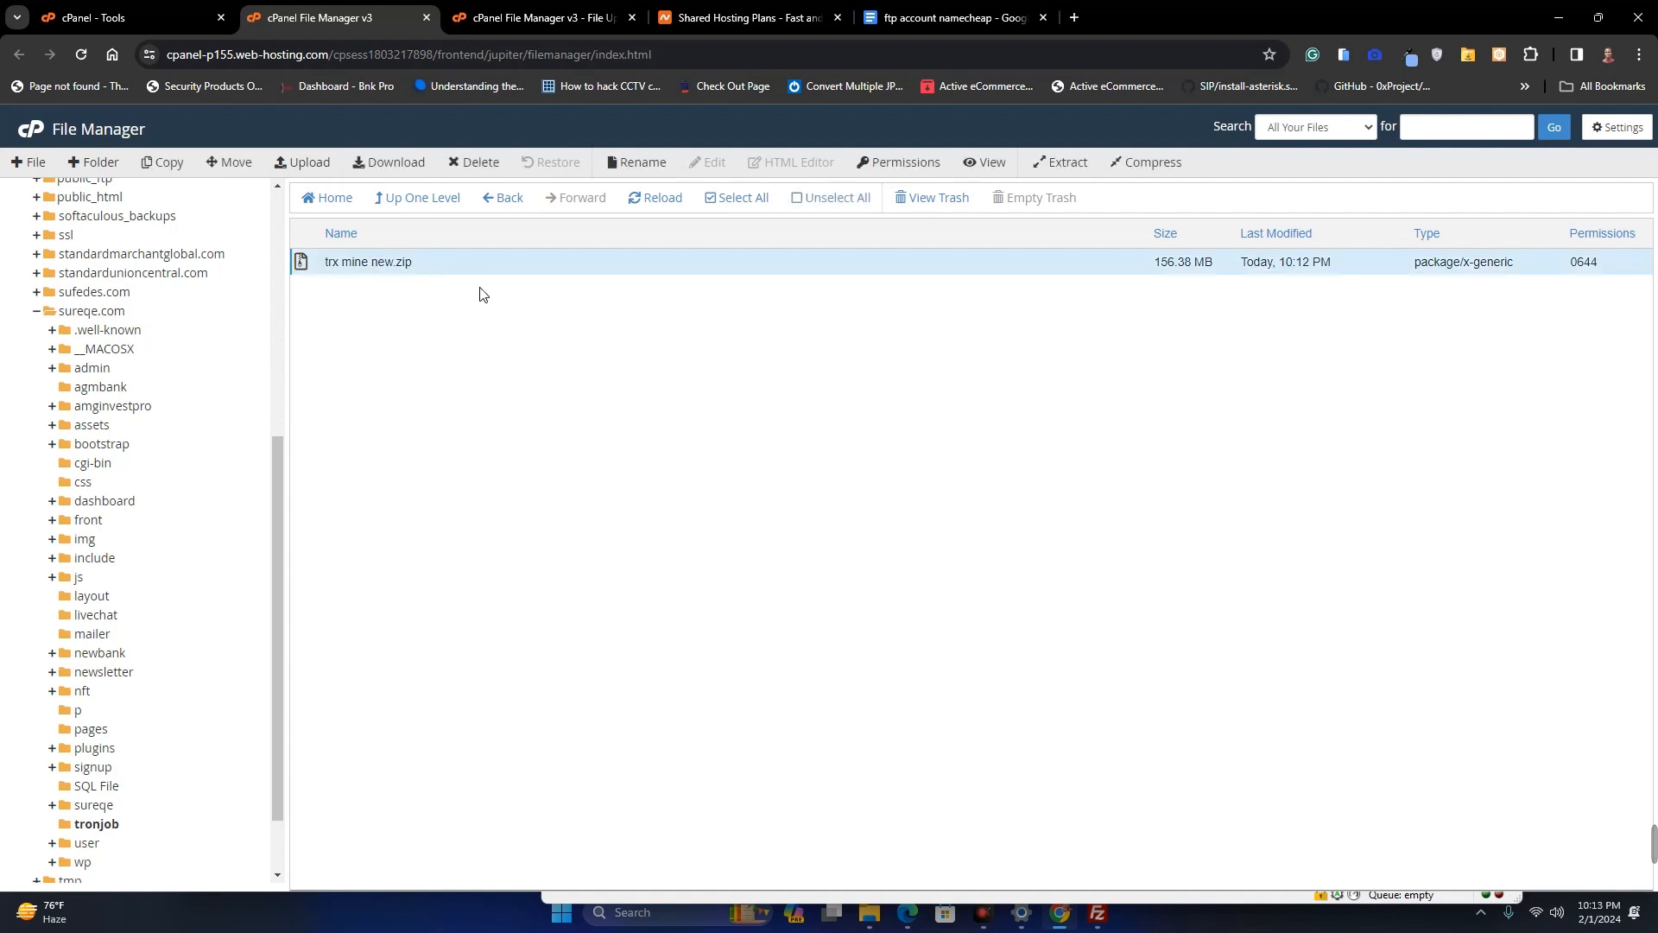
# - Extract trx mine new.zip into the /sureqe.com/tronjob directory and dismiss the extraction results
pyautogui.rightClick(496, 265)
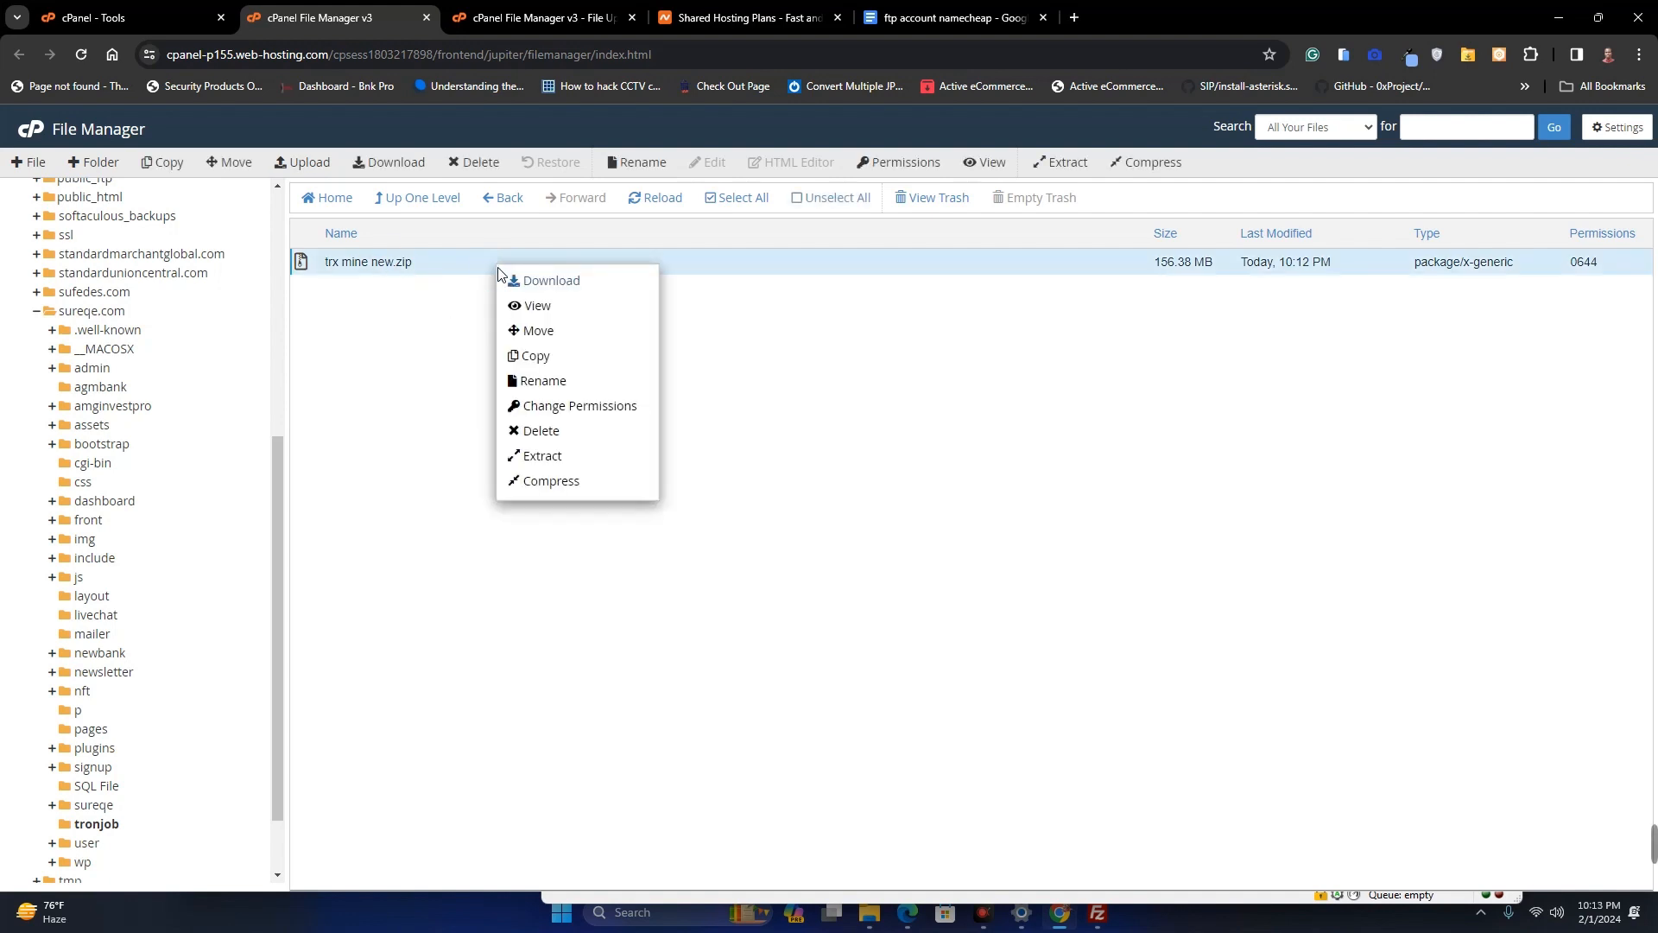
pyautogui.click(570, 458)
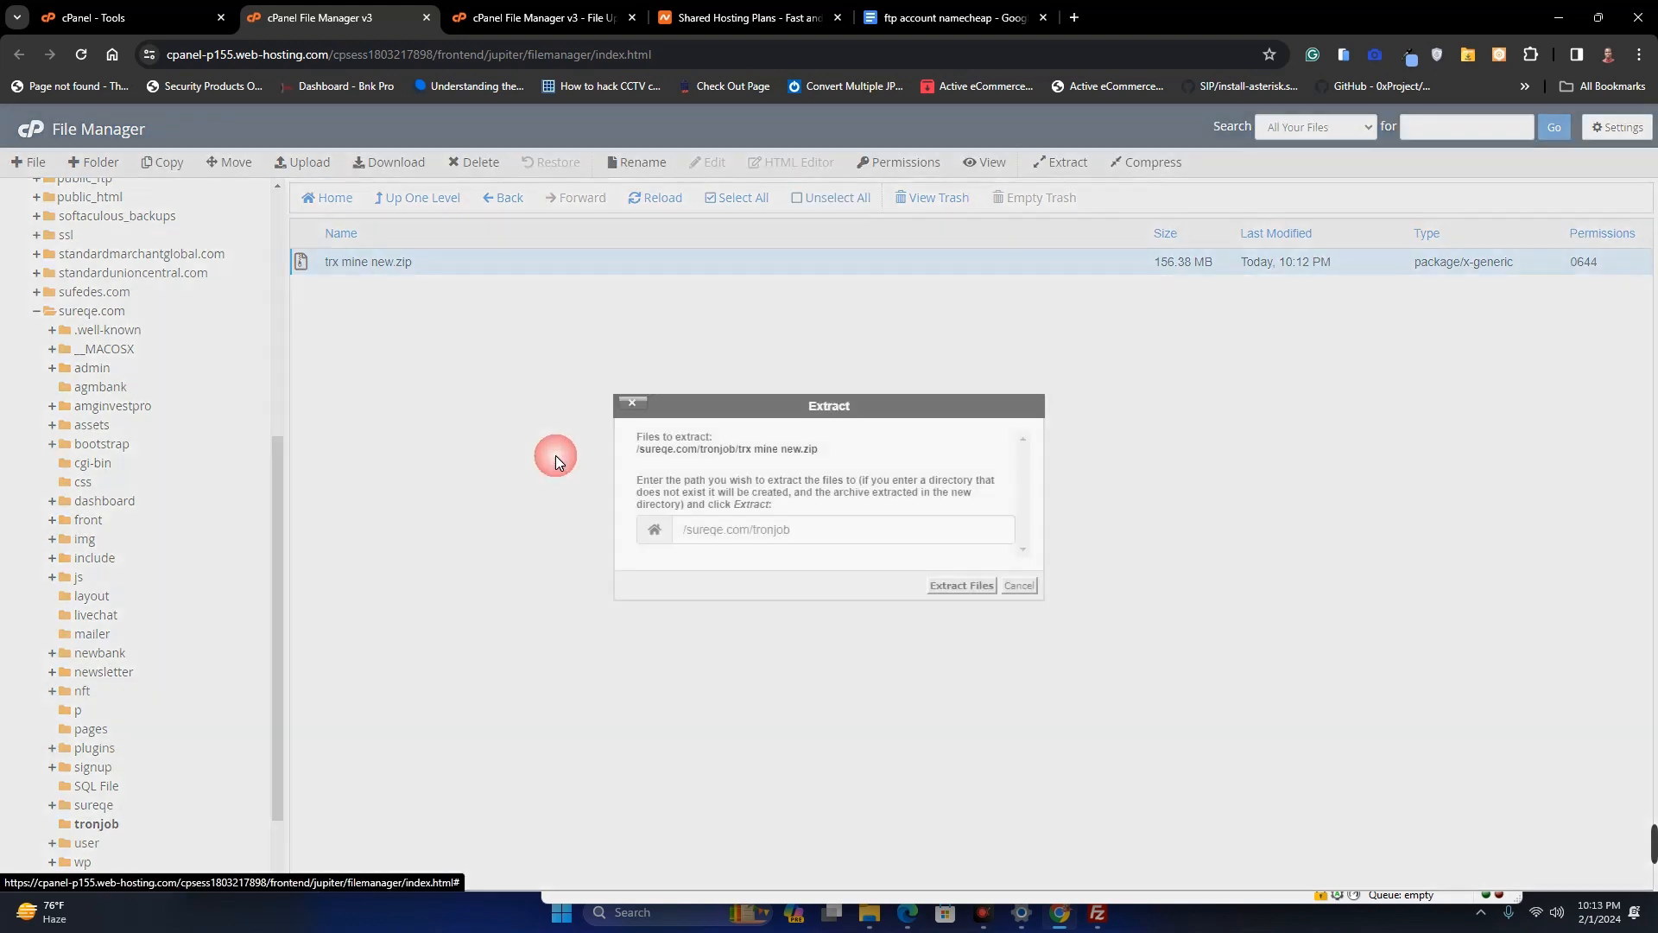
pyautogui.click(945, 579)
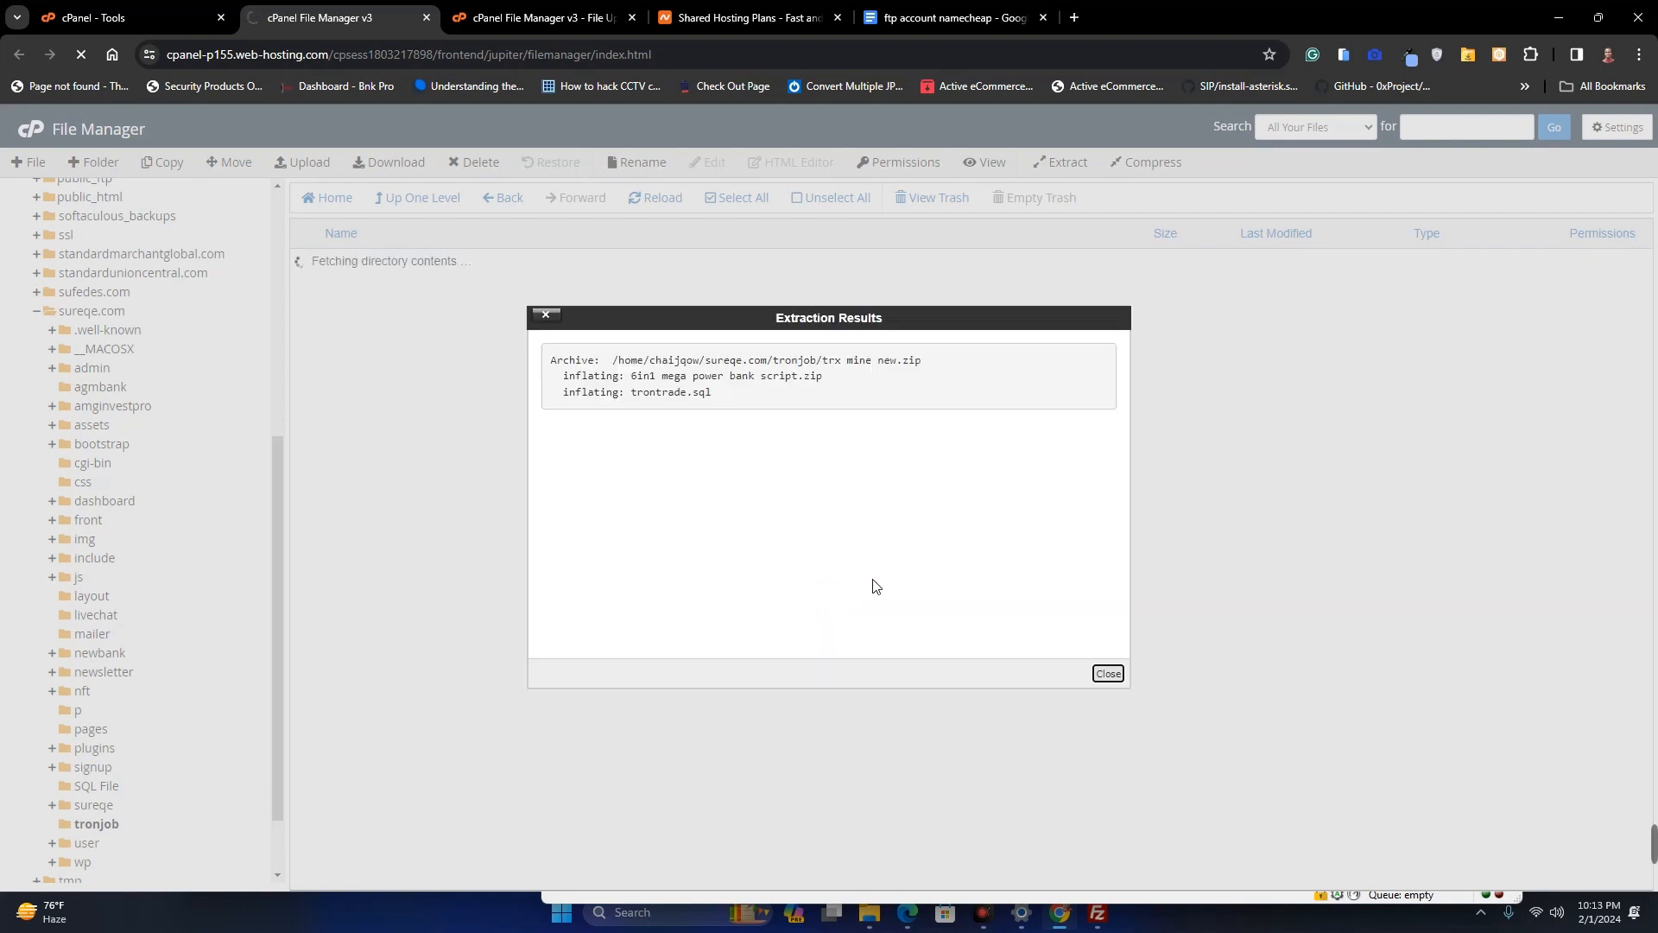
pyautogui.click(1109, 674)
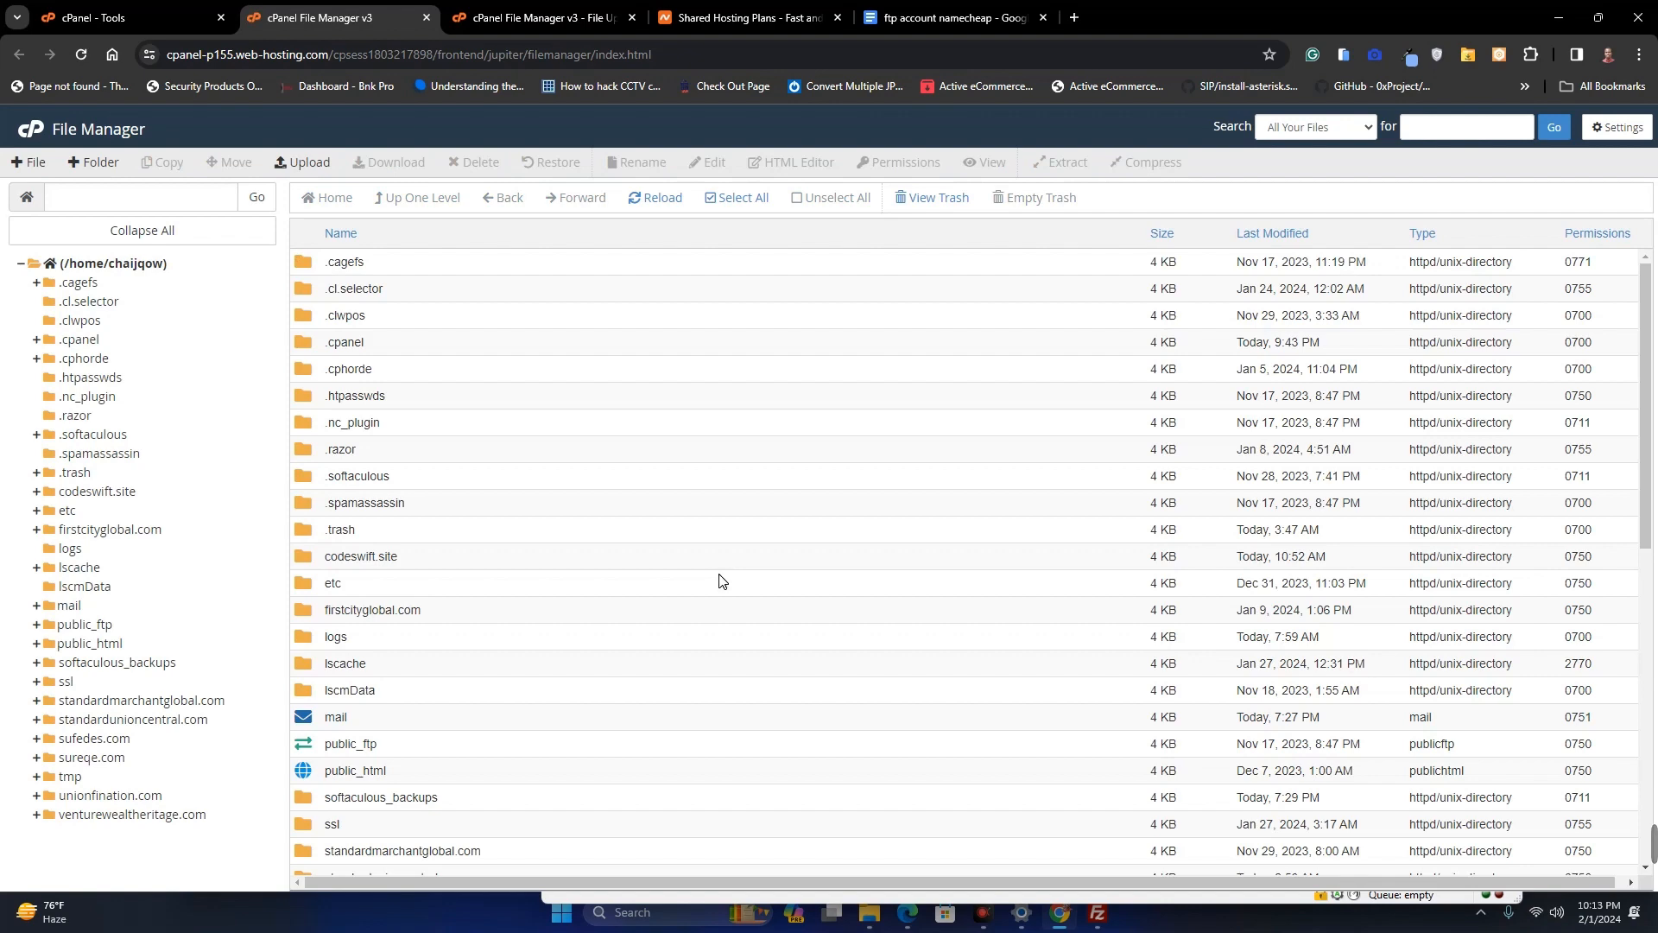
# - Open the tronjob folder inside the sureqe.com directory
pyautogui.scroll(-9, 587, 615)
pyautogui.scroll(7, 587, 615)
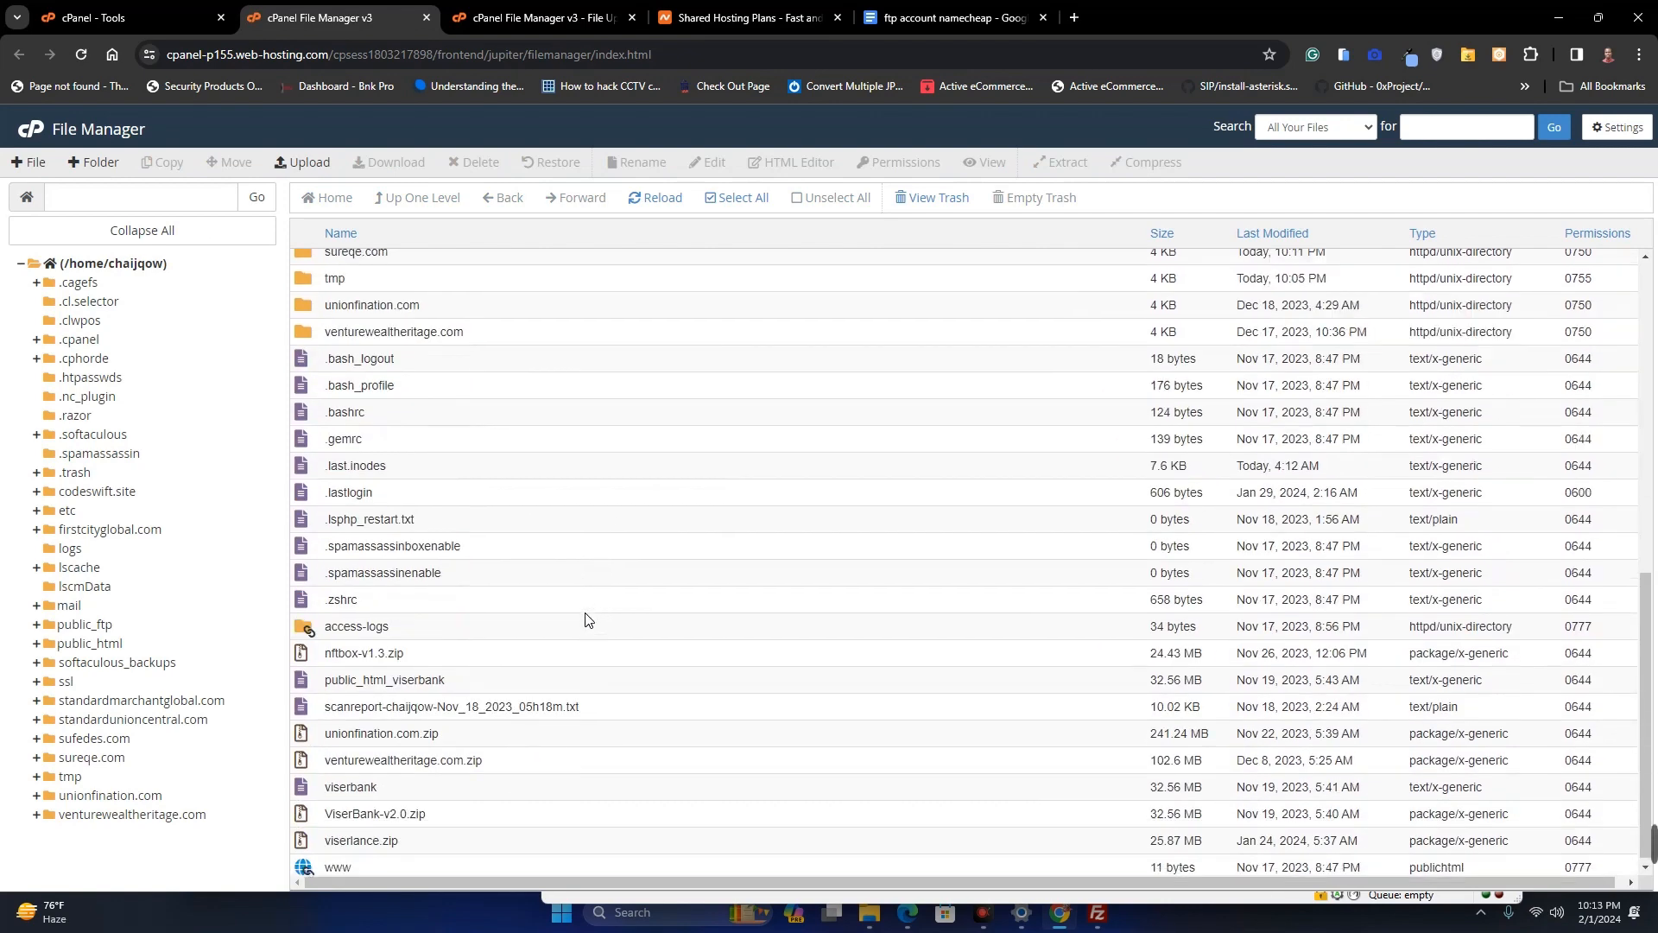
pyautogui.scroll(1, 584, 619)
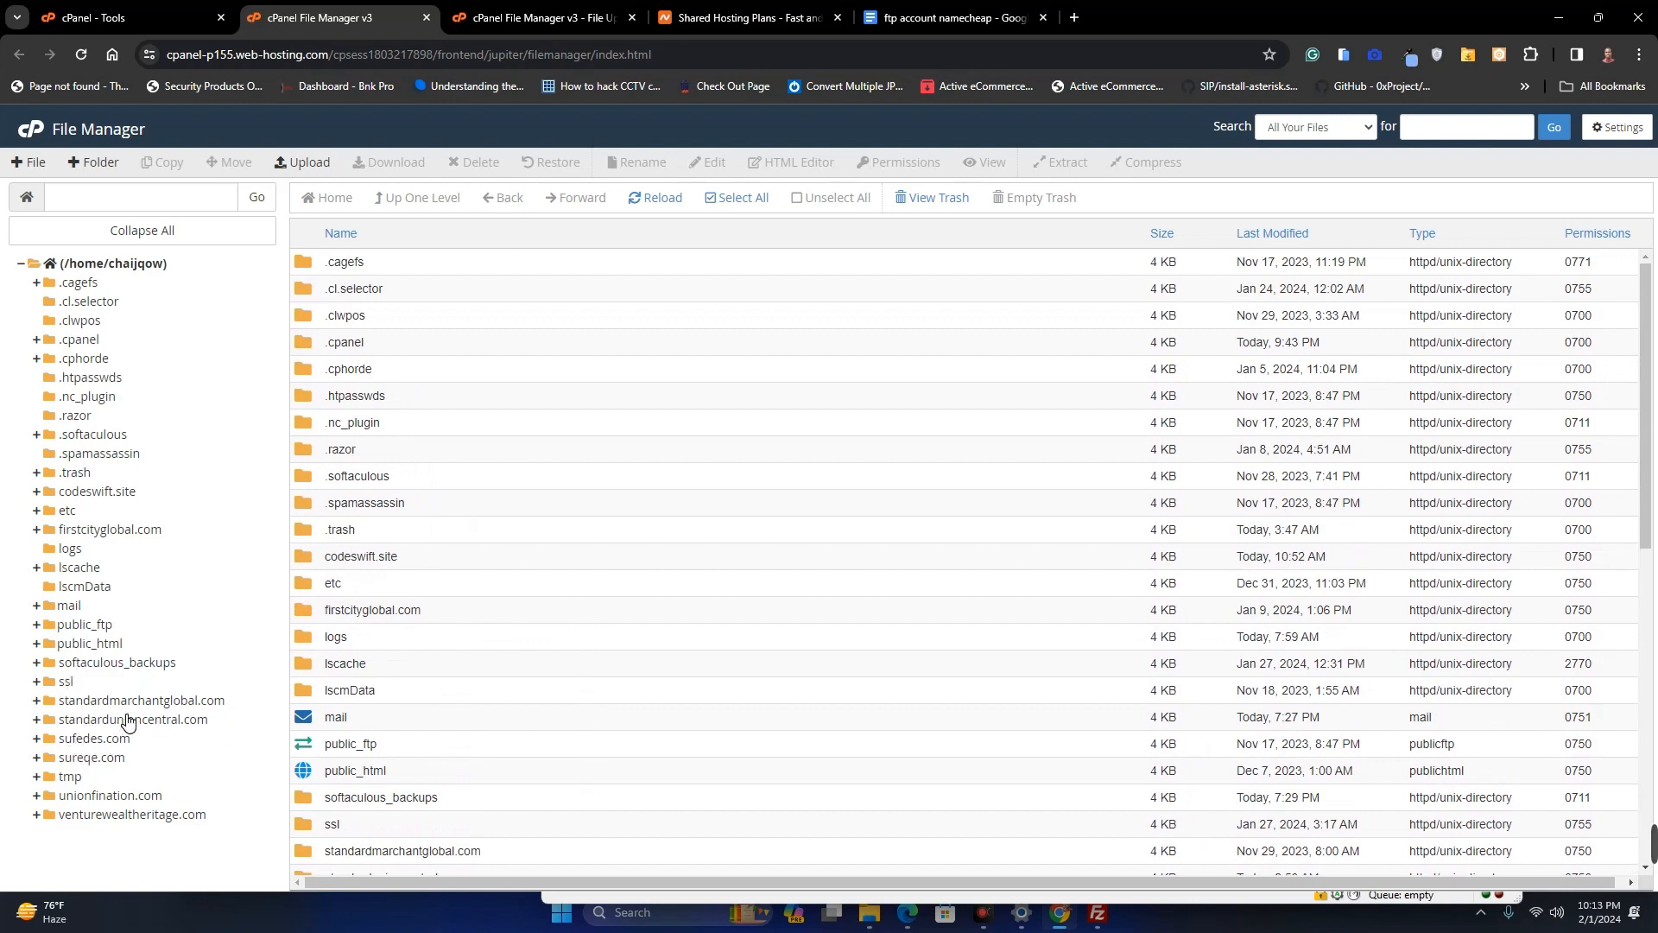
pyautogui.click(112, 757)
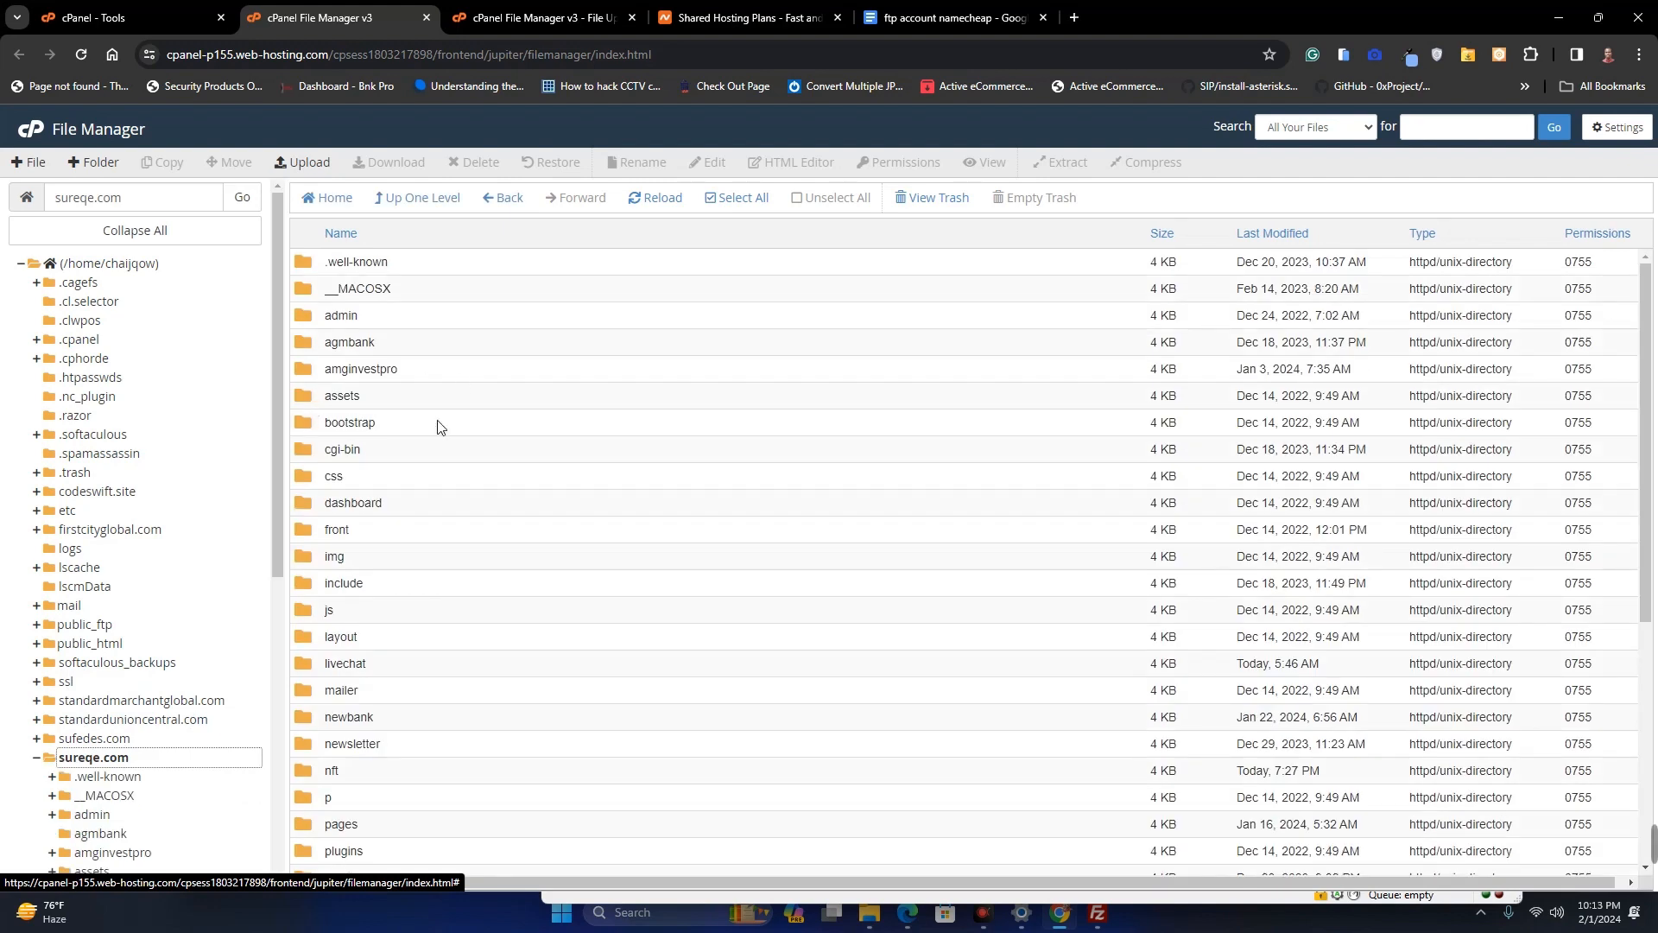
pyautogui.scroll(-10, 436, 519)
pyautogui.doubleClick(400, 541)
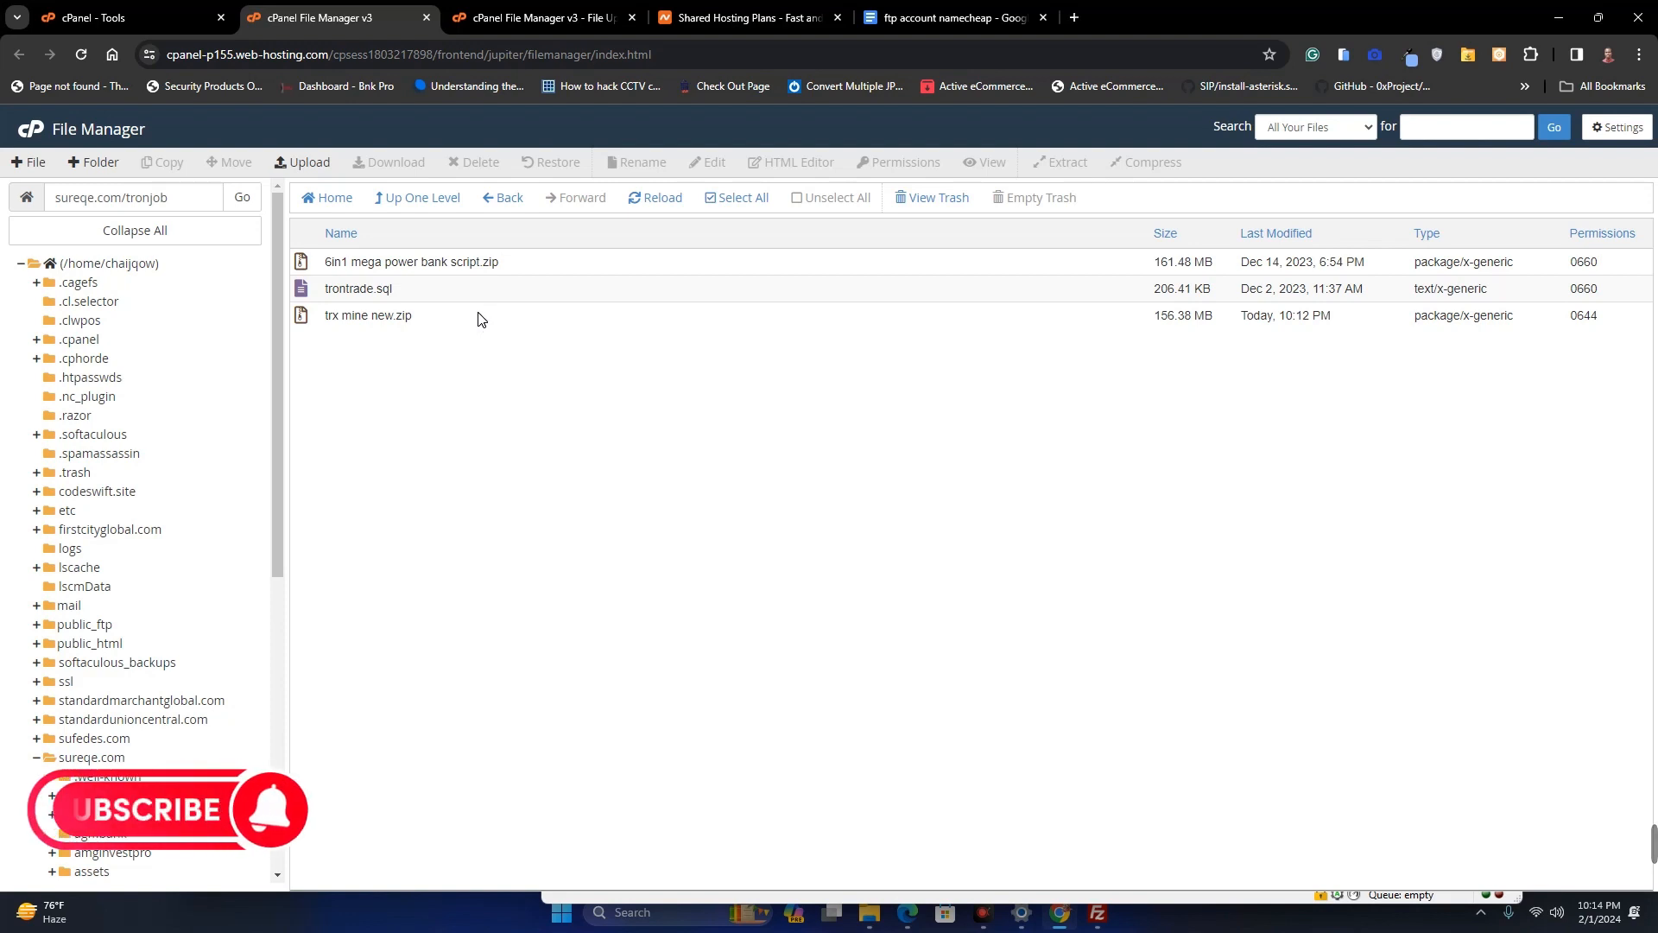
# - Move trontrade.sql and trx mine new.zip from the tronjob folder to the trash
pyautogui.click(457, 320)
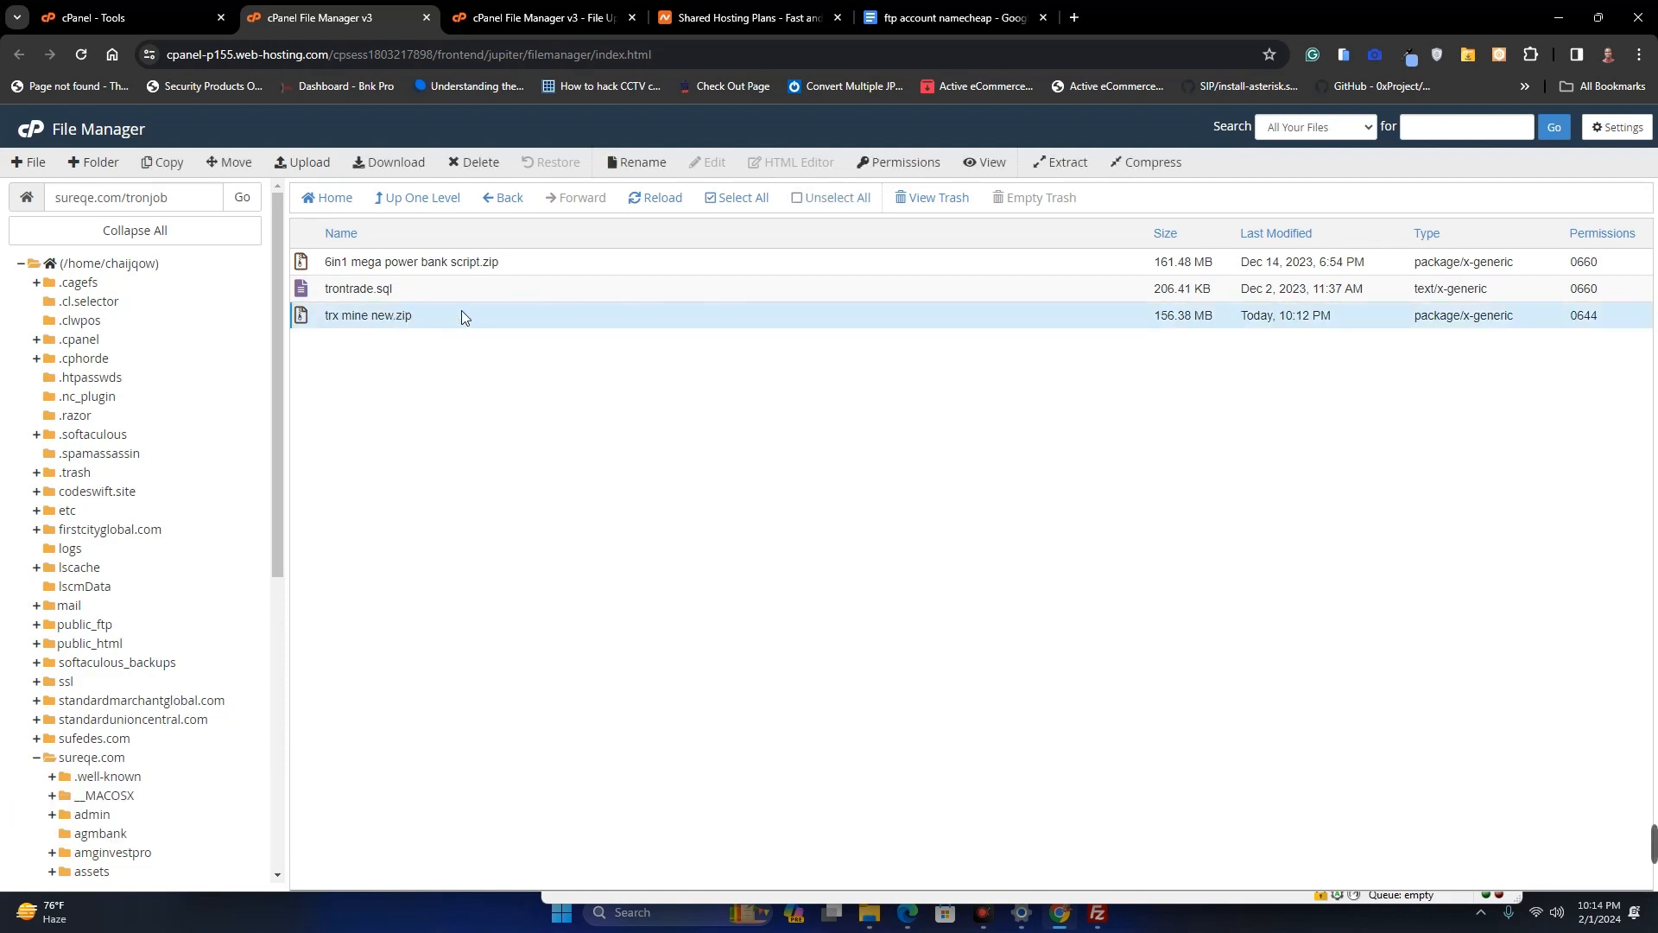
pyautogui.keyDown('ctrl'); pyautogui.click(469, 298); pyautogui.keyUp('ctrl')
pyautogui.rightClick(441, 302)
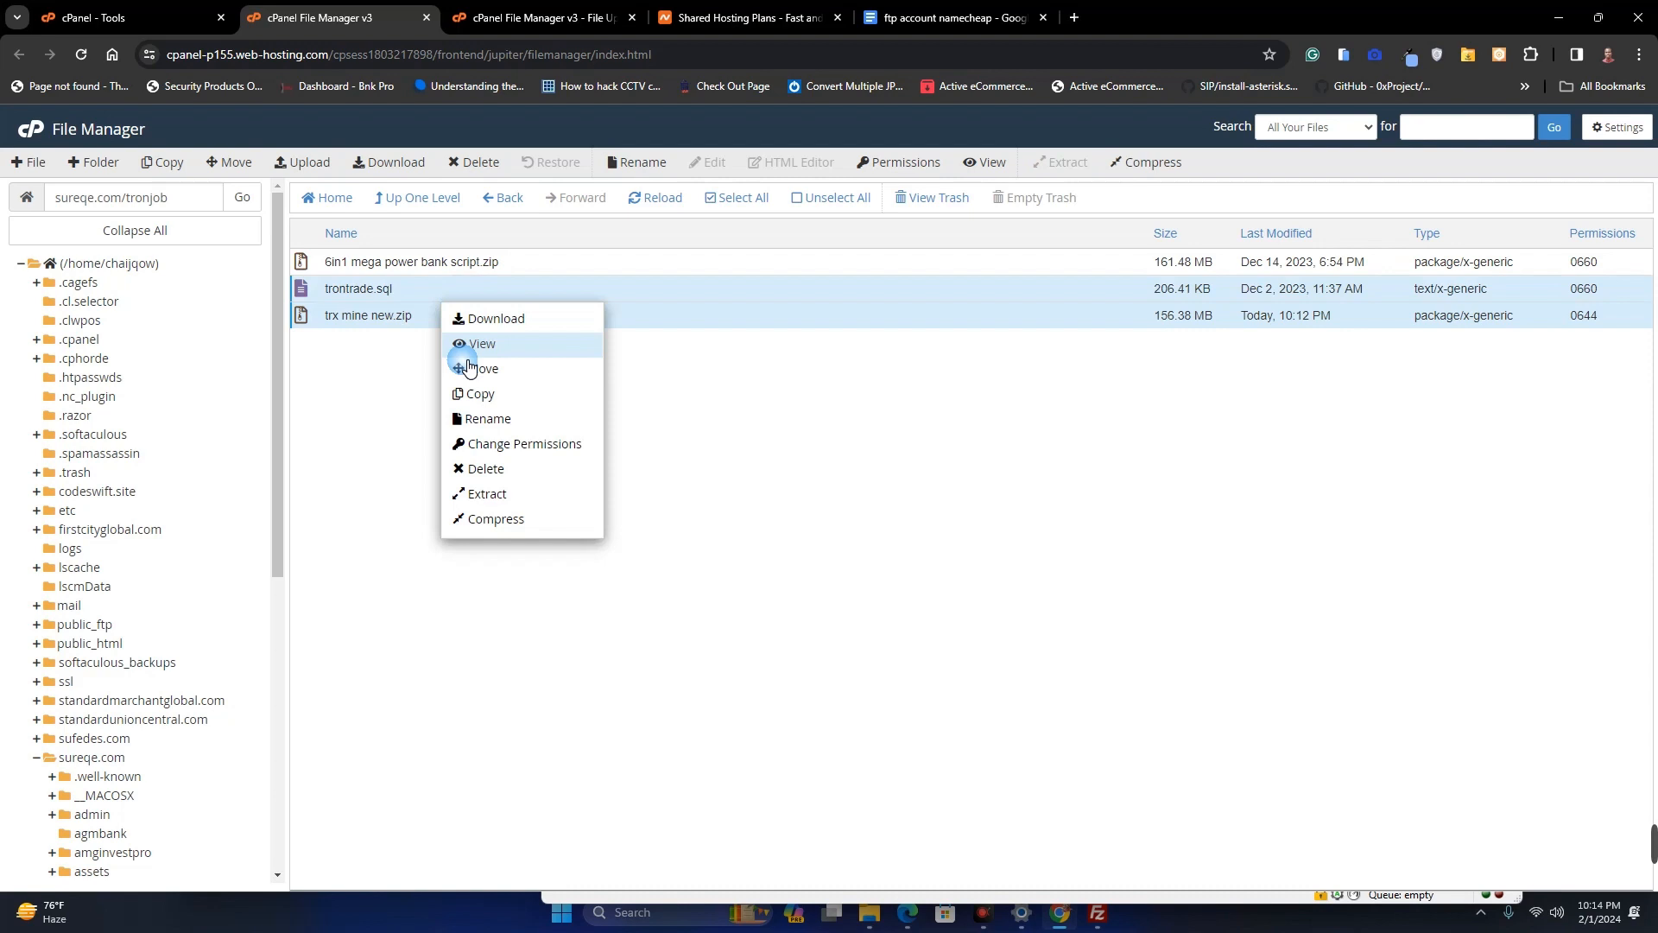
pyautogui.click(490, 471)
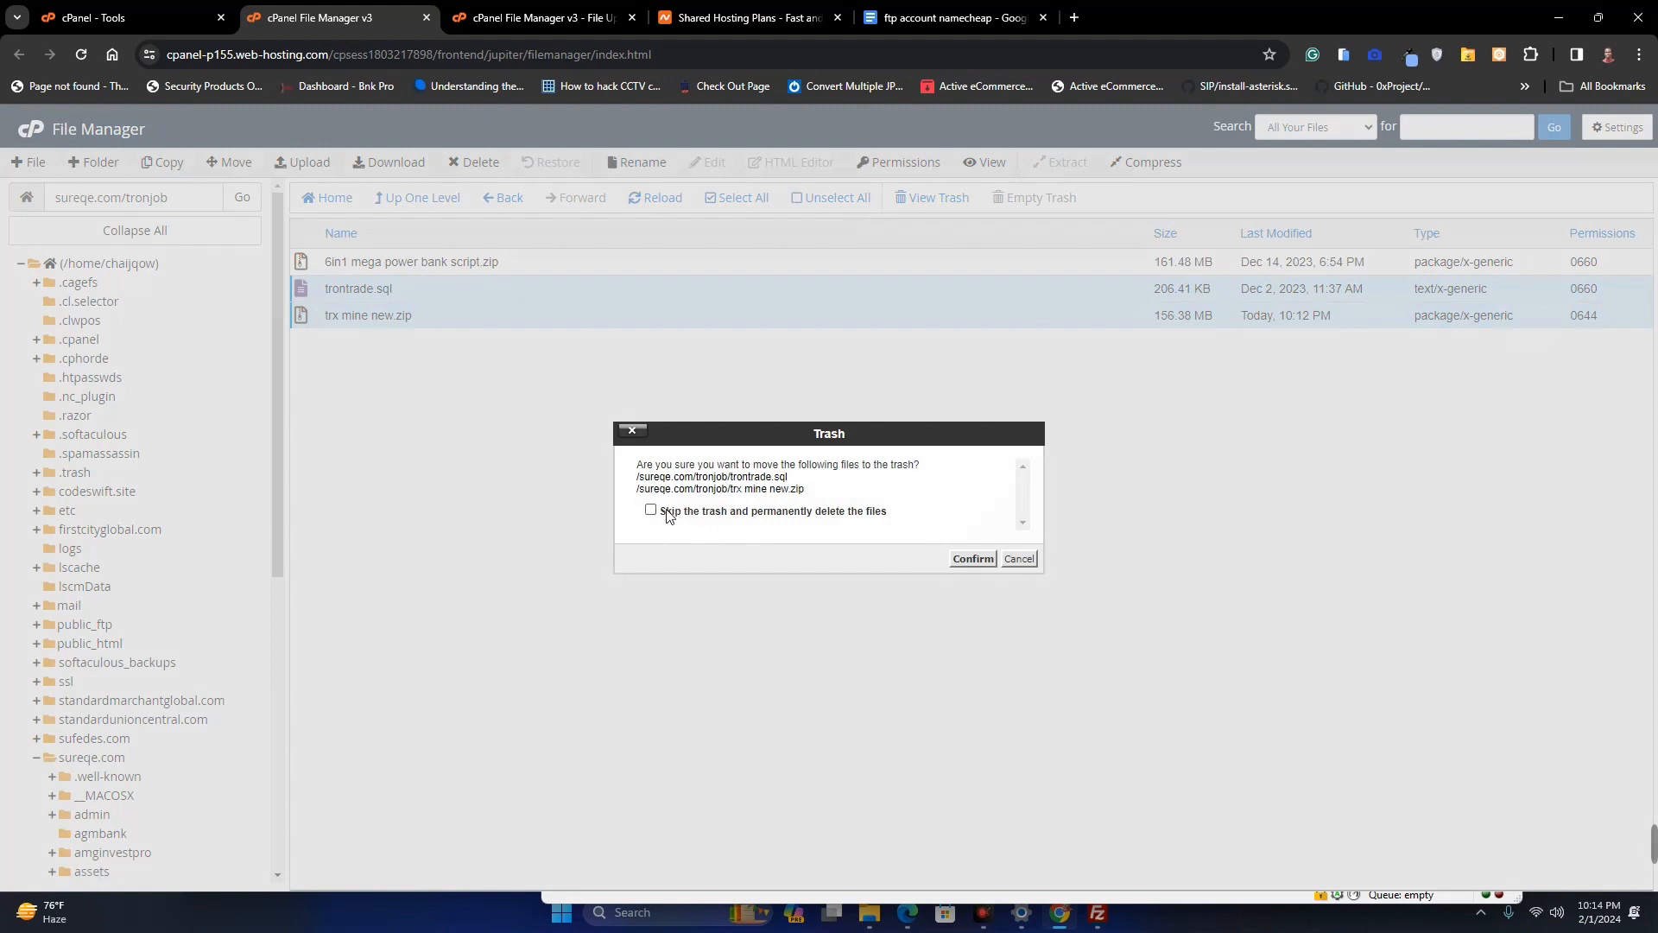
pyautogui.click(971, 558)
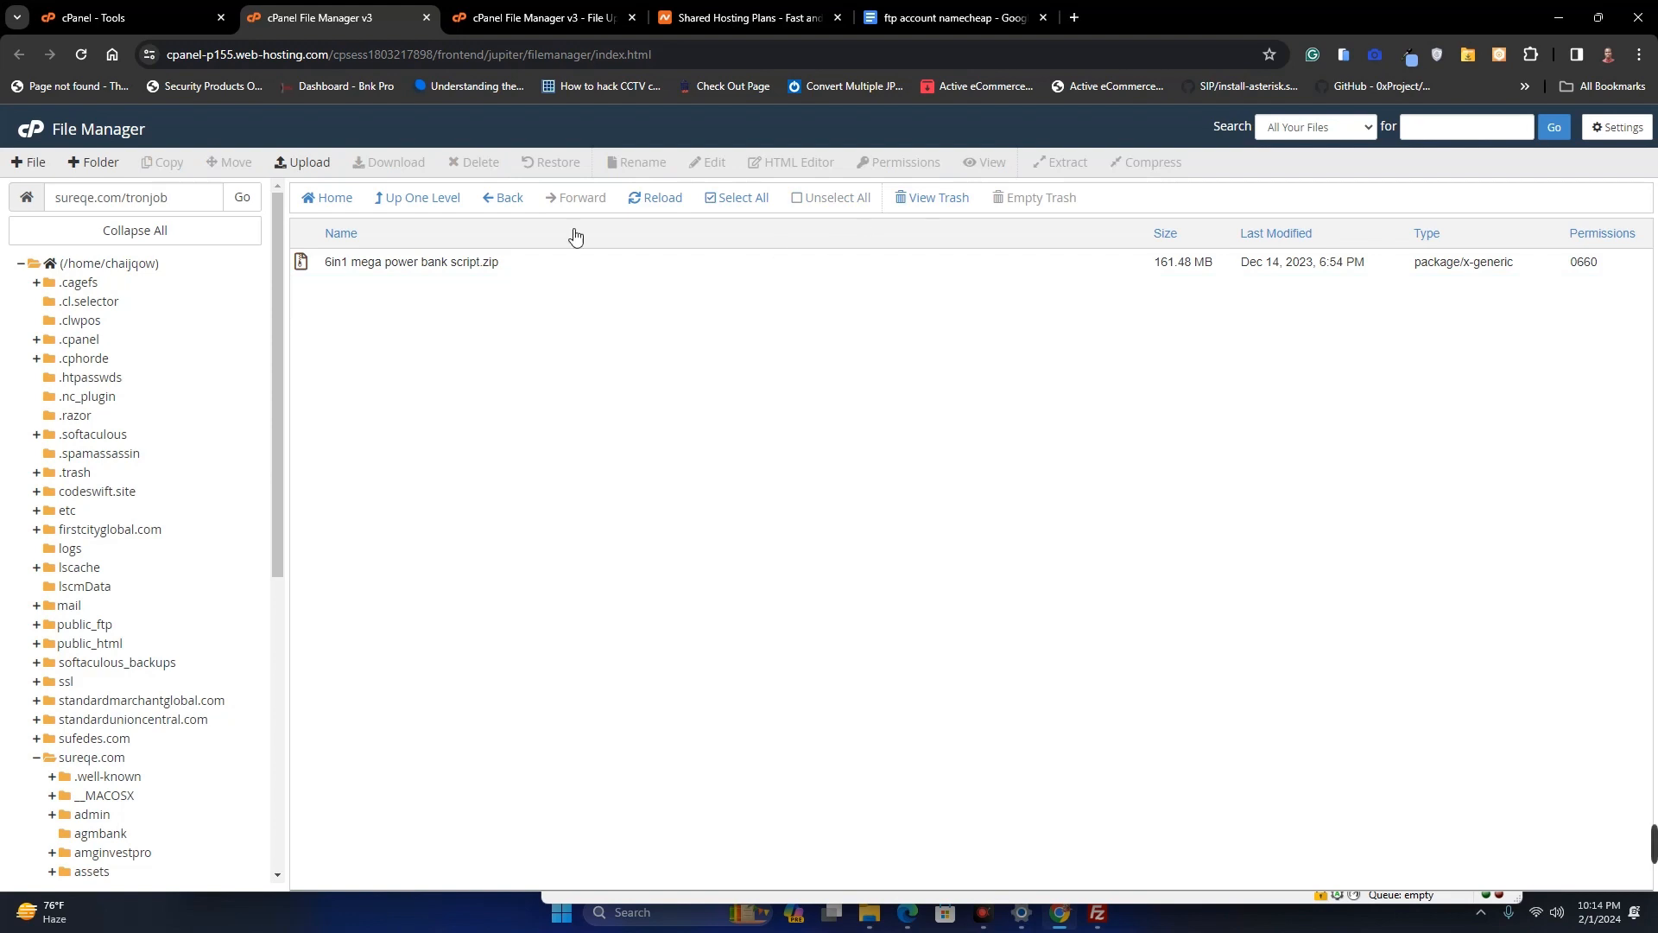
# - Extract 6in1 mega power bank script.zip into /sureqe.com/tronjob and dismiss the extraction results
pyautogui.click(530, 268)
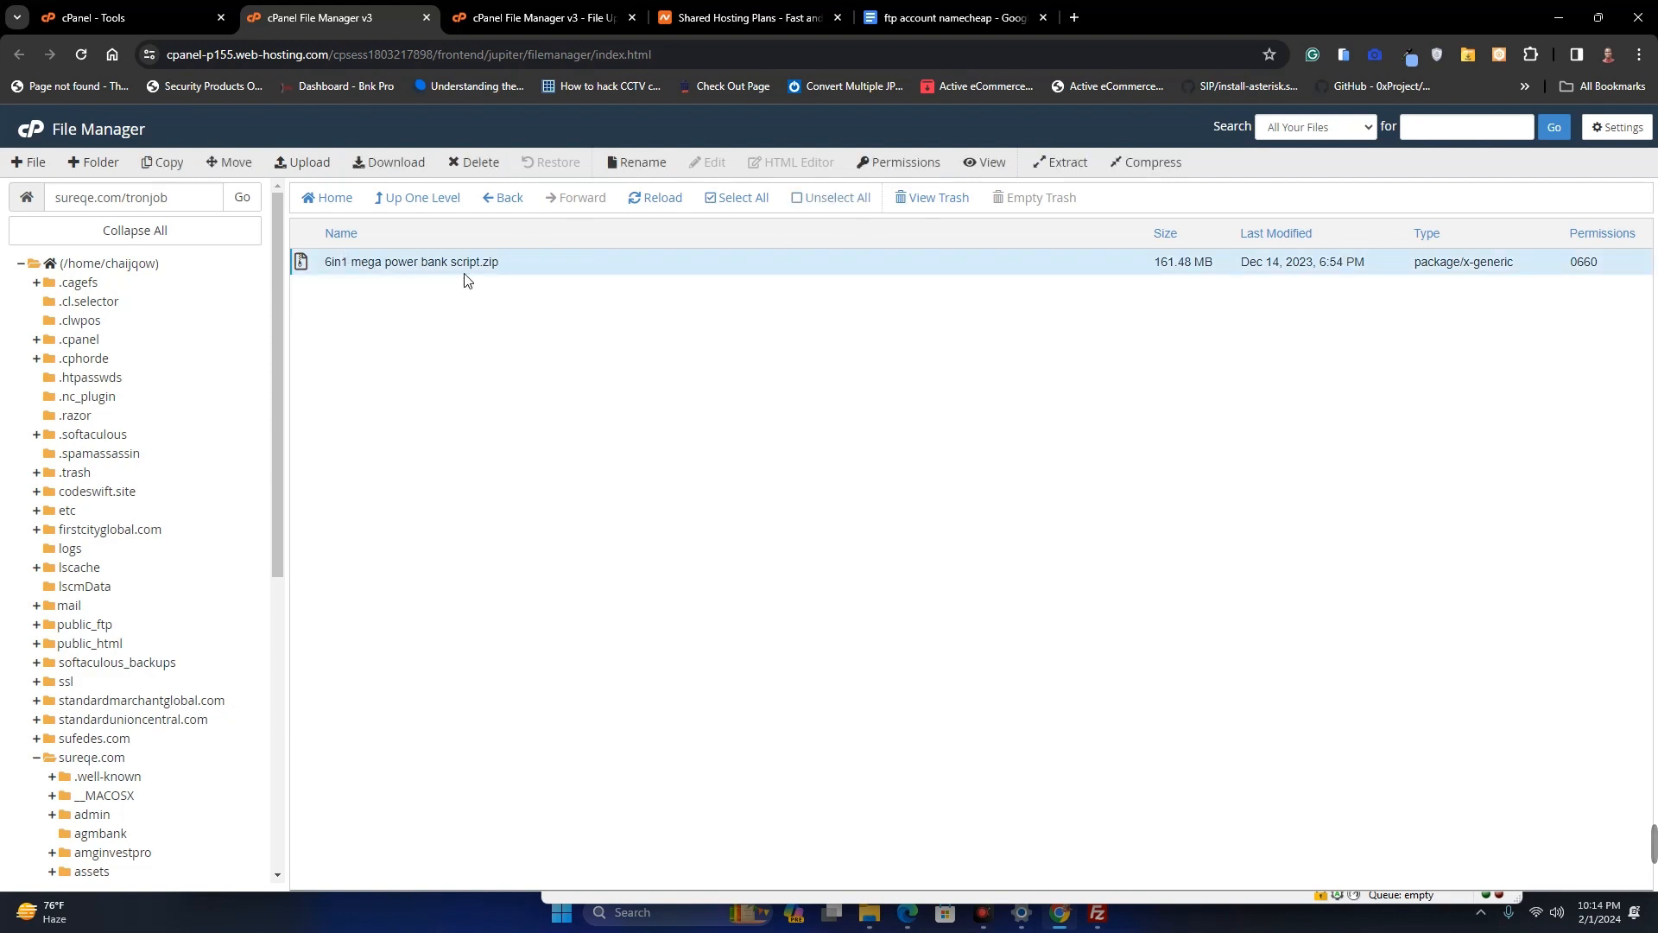
pyautogui.rightClick(521, 260)
pyautogui.click(617, 447)
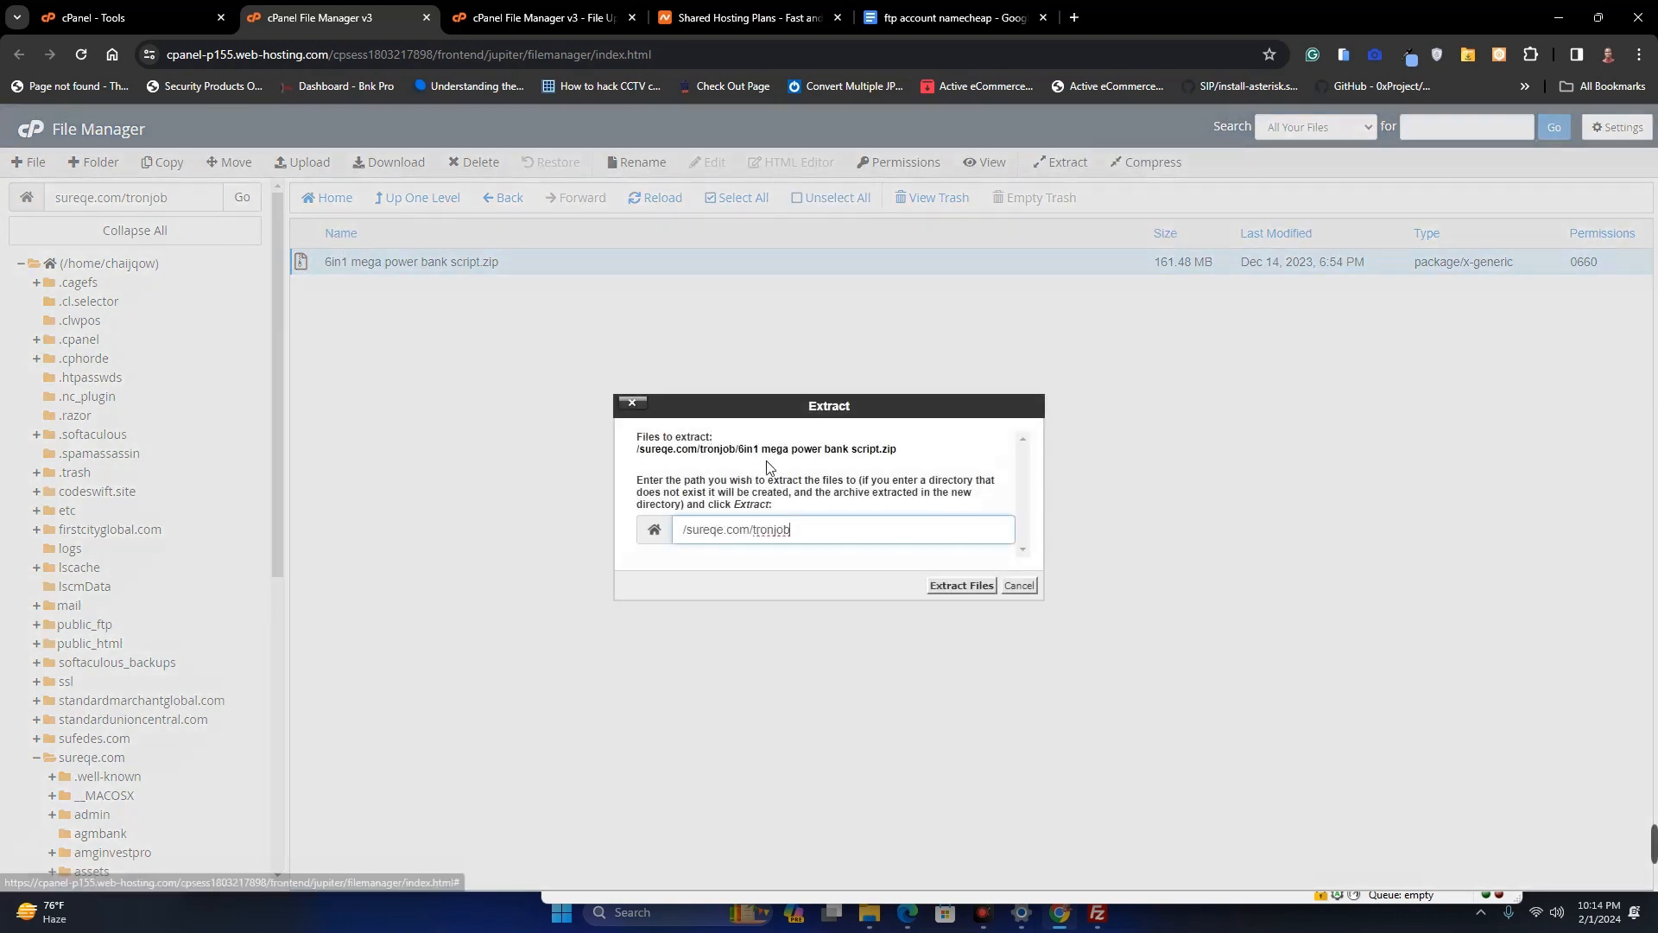
pyautogui.click(936, 584)
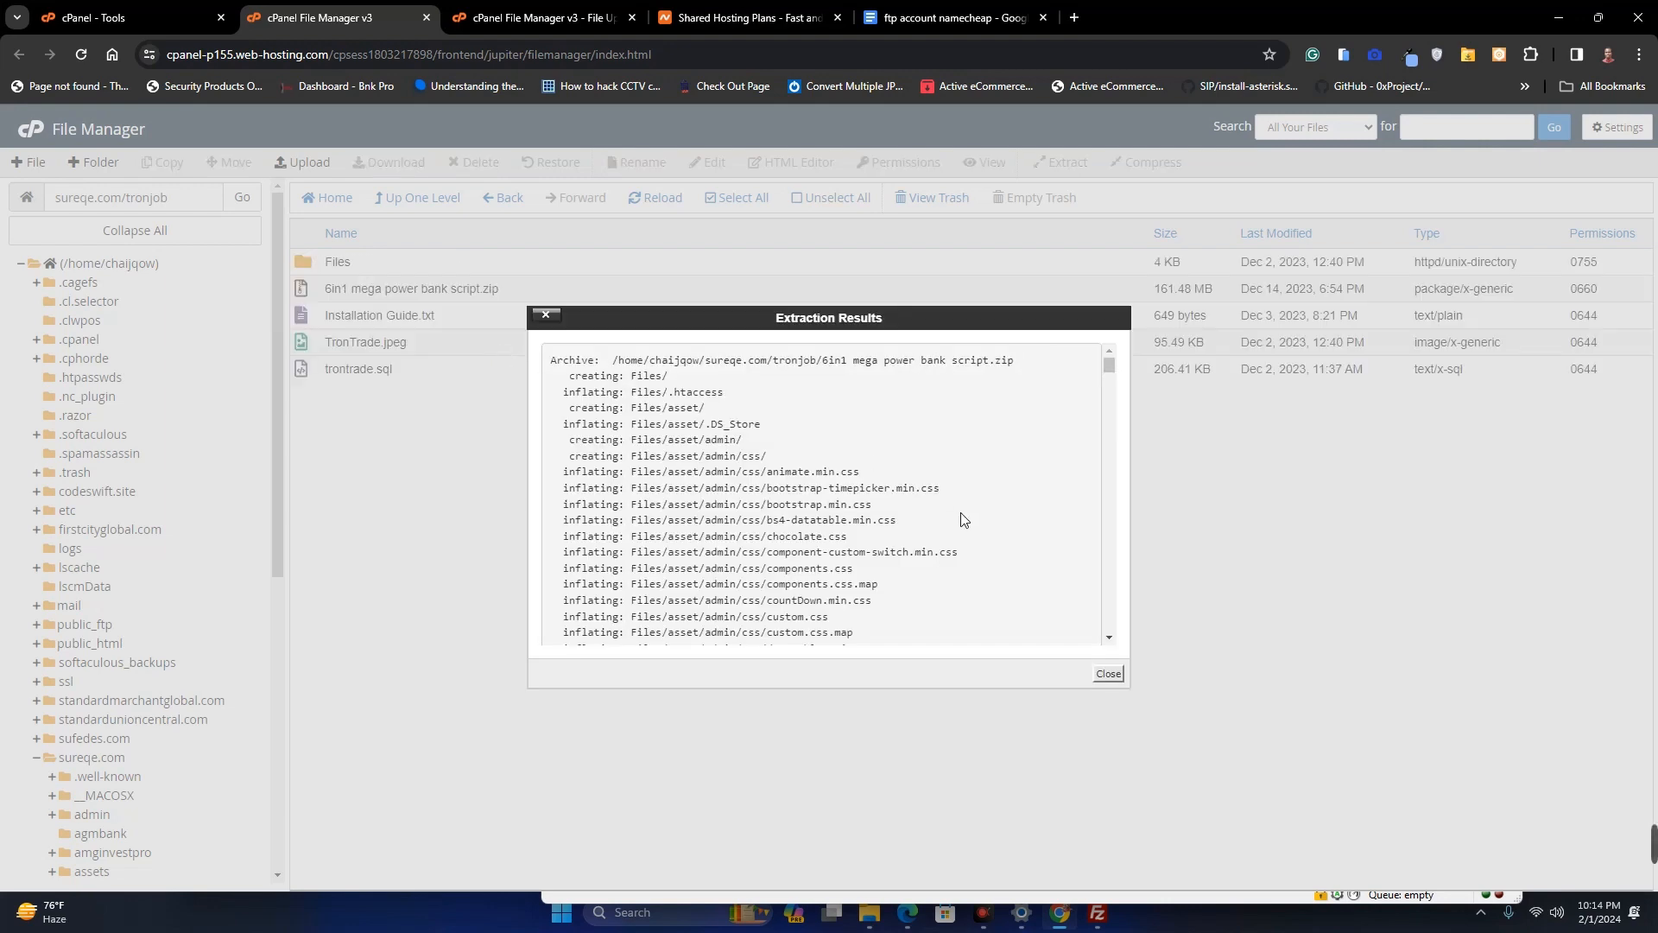
pyautogui.click(1108, 674)
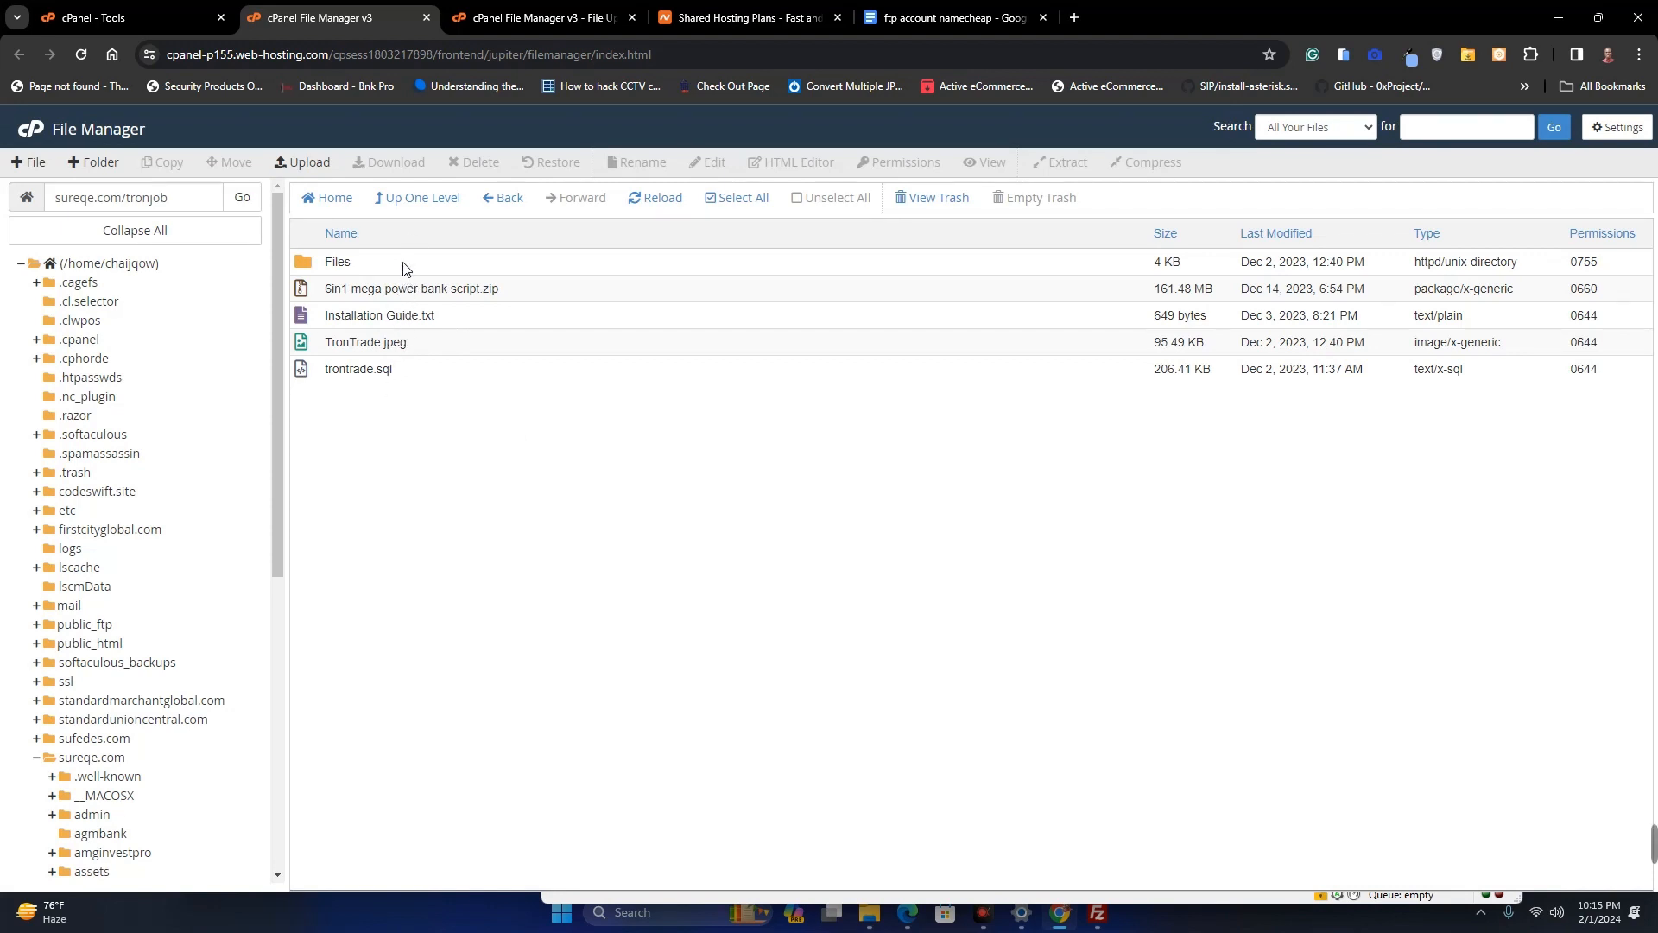
# - Check the contents of the Files folder, and move the zip archive, Installation Guide.txt, TronTrade.jpeg and trontrade.sql in tronjob to the trash
pyautogui.doubleClick(375, 268)
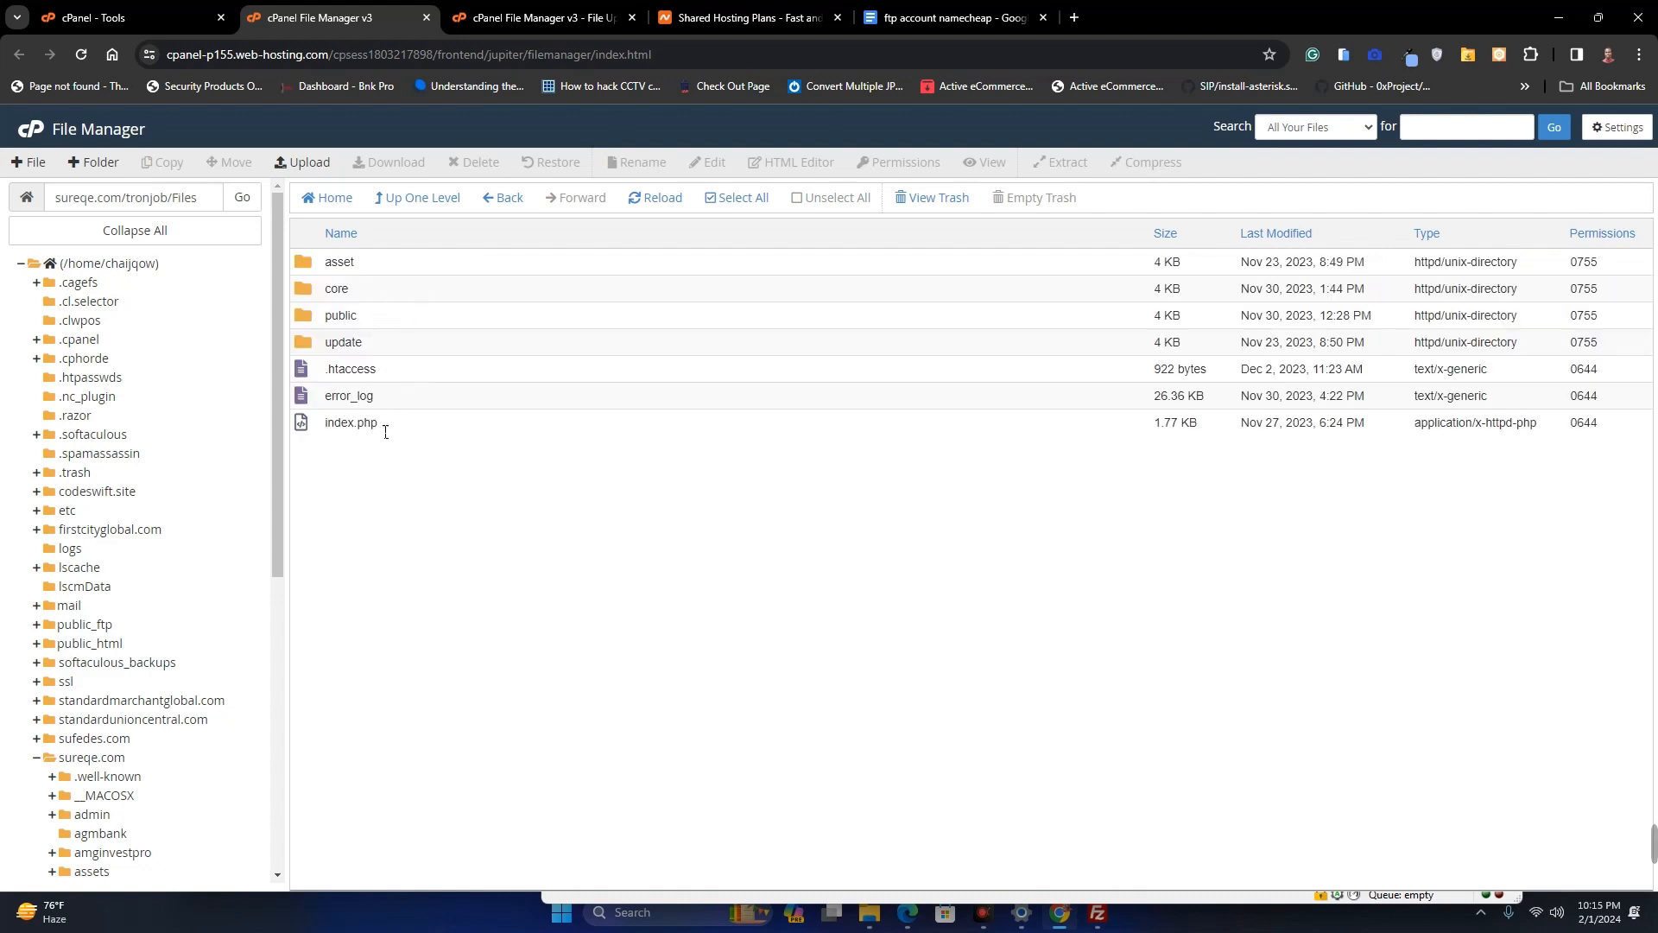
pyautogui.click(406, 197)
pyautogui.moveTo(423, 377); pyautogui.dragTo(493, 299)
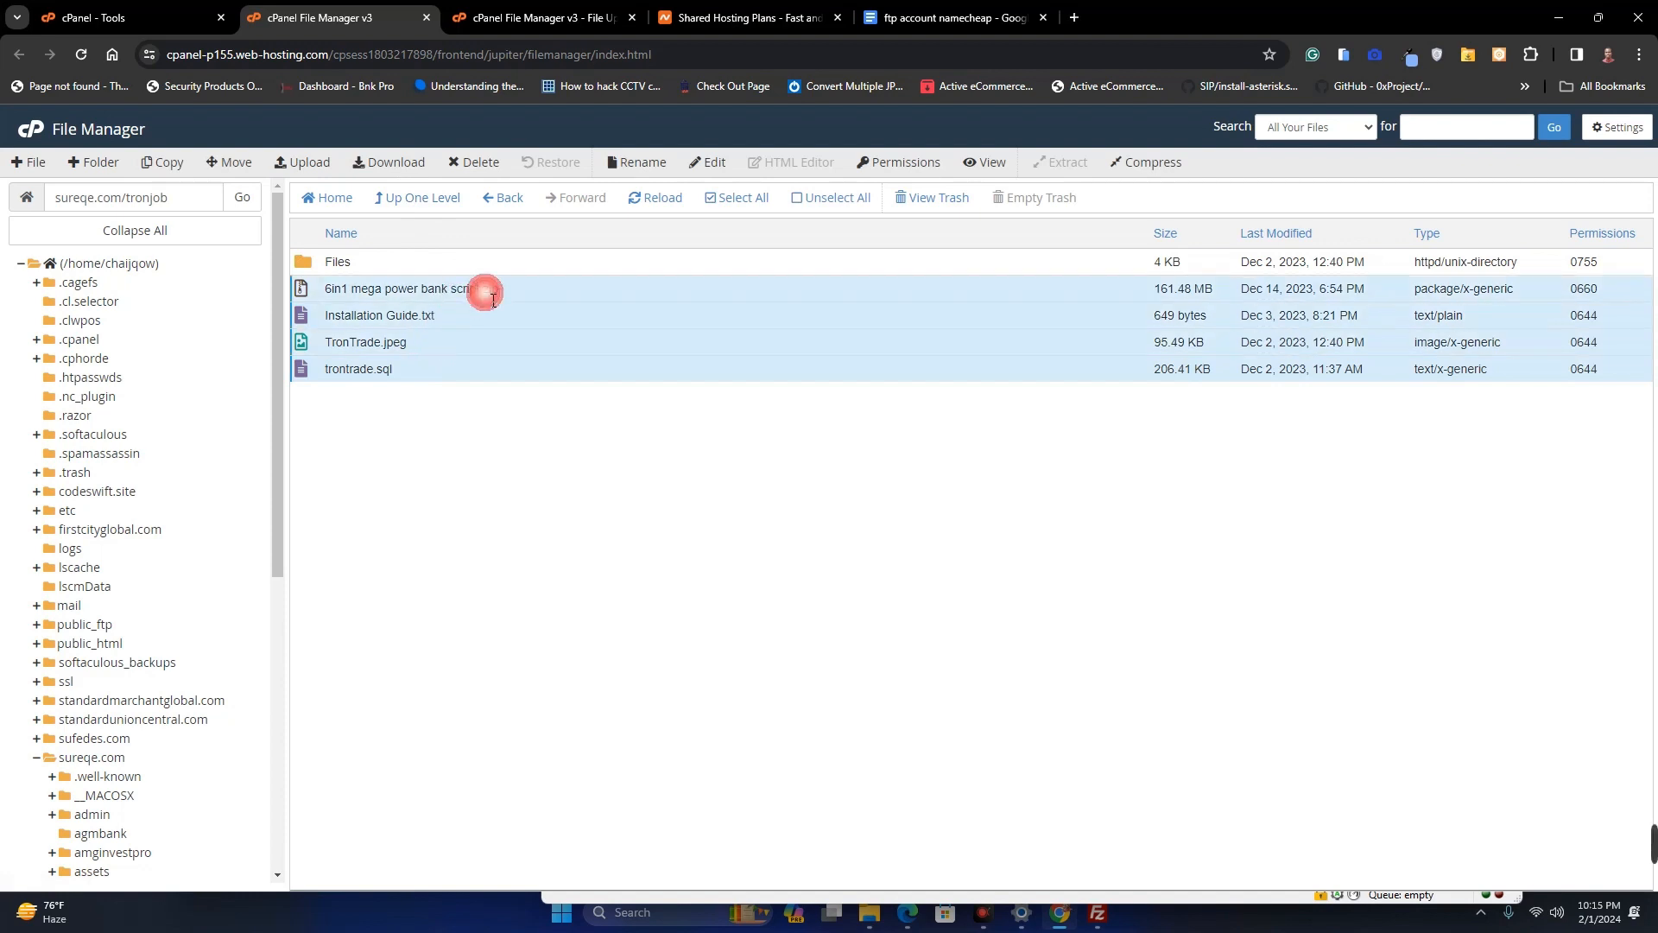
pyautogui.rightClick(525, 293)
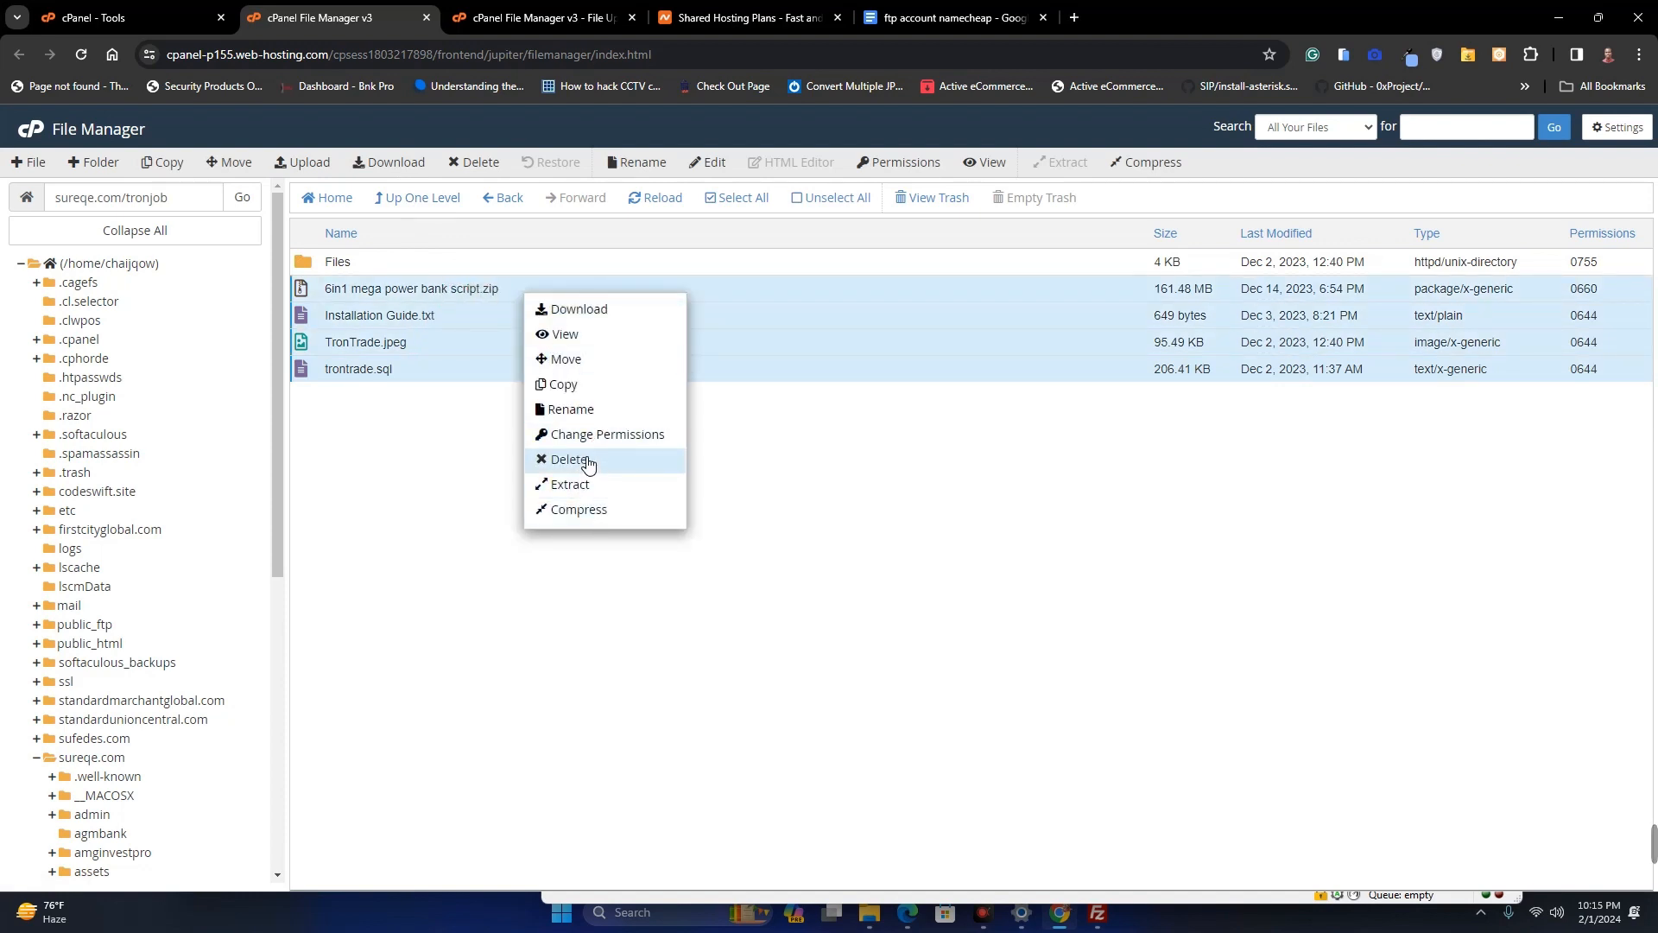
pyautogui.click(592, 462)
pyautogui.click(972, 572)
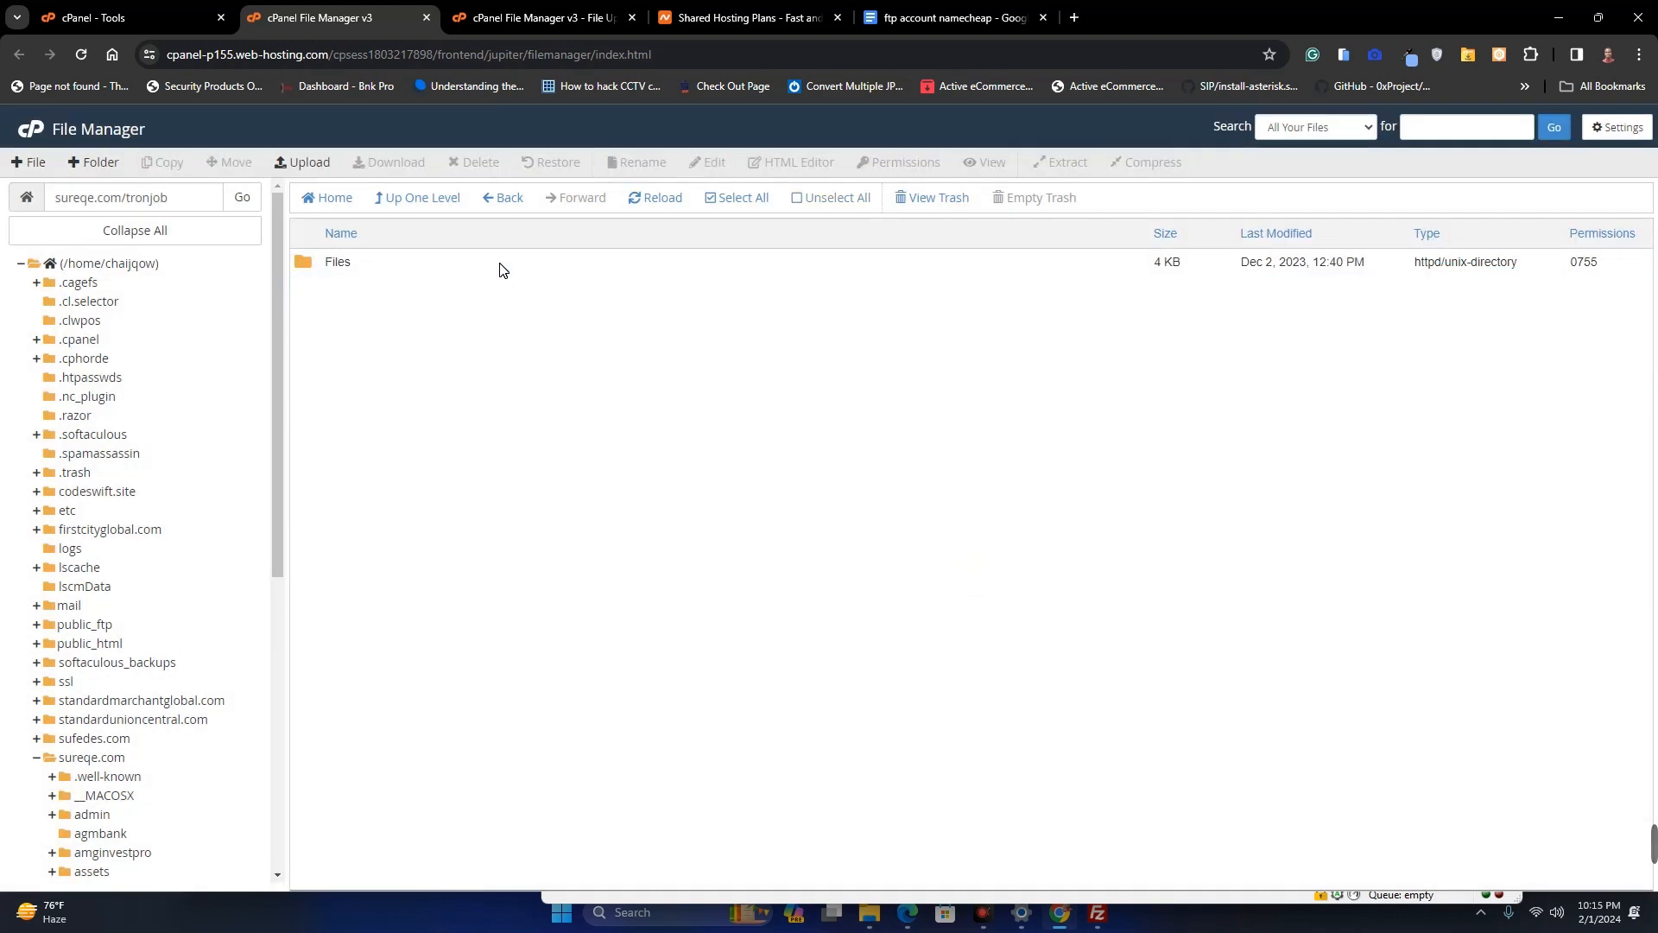
# - Move all folders and files inside tronjob/Files to /sureqe.com/tronjob/
pyautogui.doubleClick(501, 264)
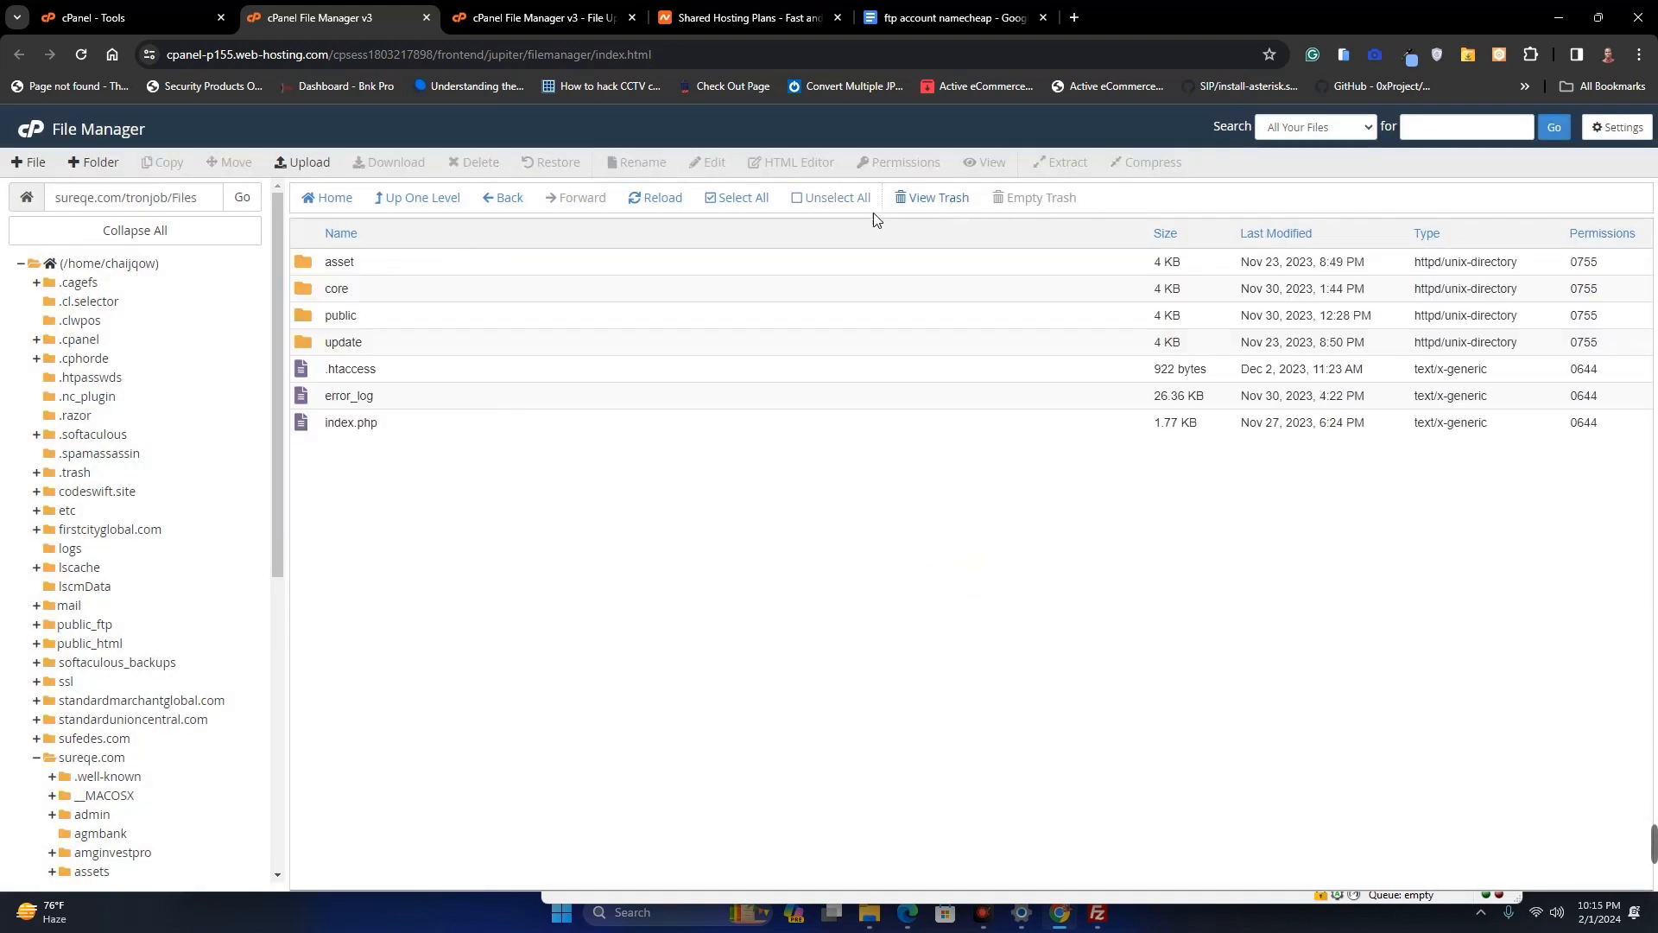
pyautogui.click(723, 199)
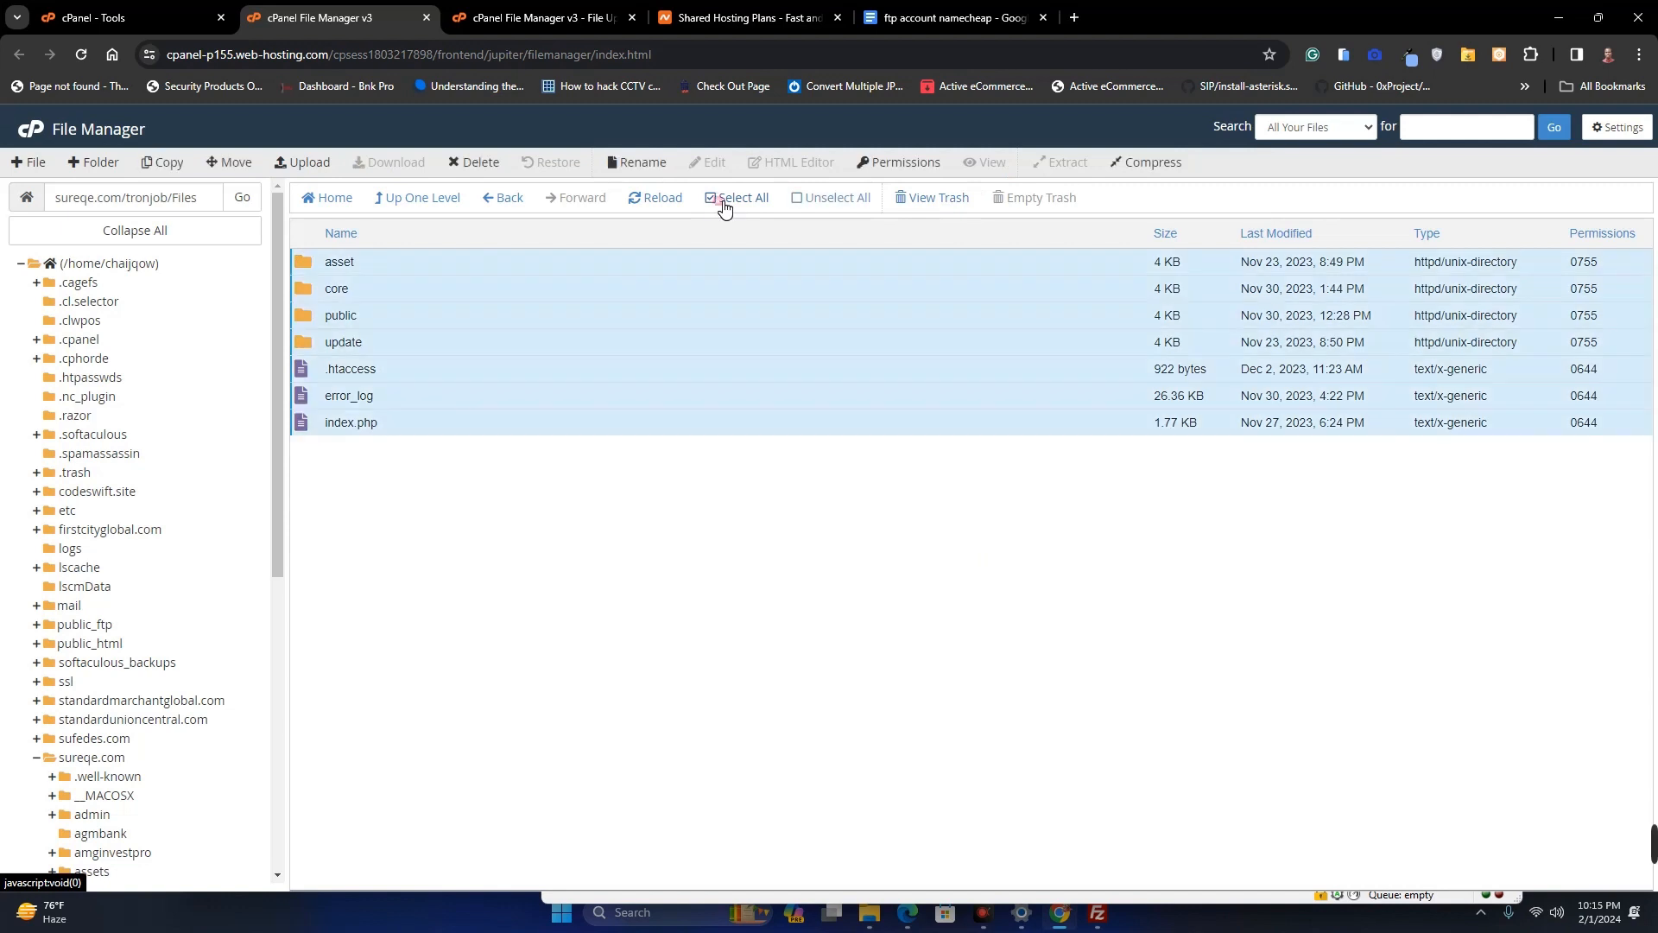
pyautogui.rightClick(510, 258)
pyautogui.click(577, 277)
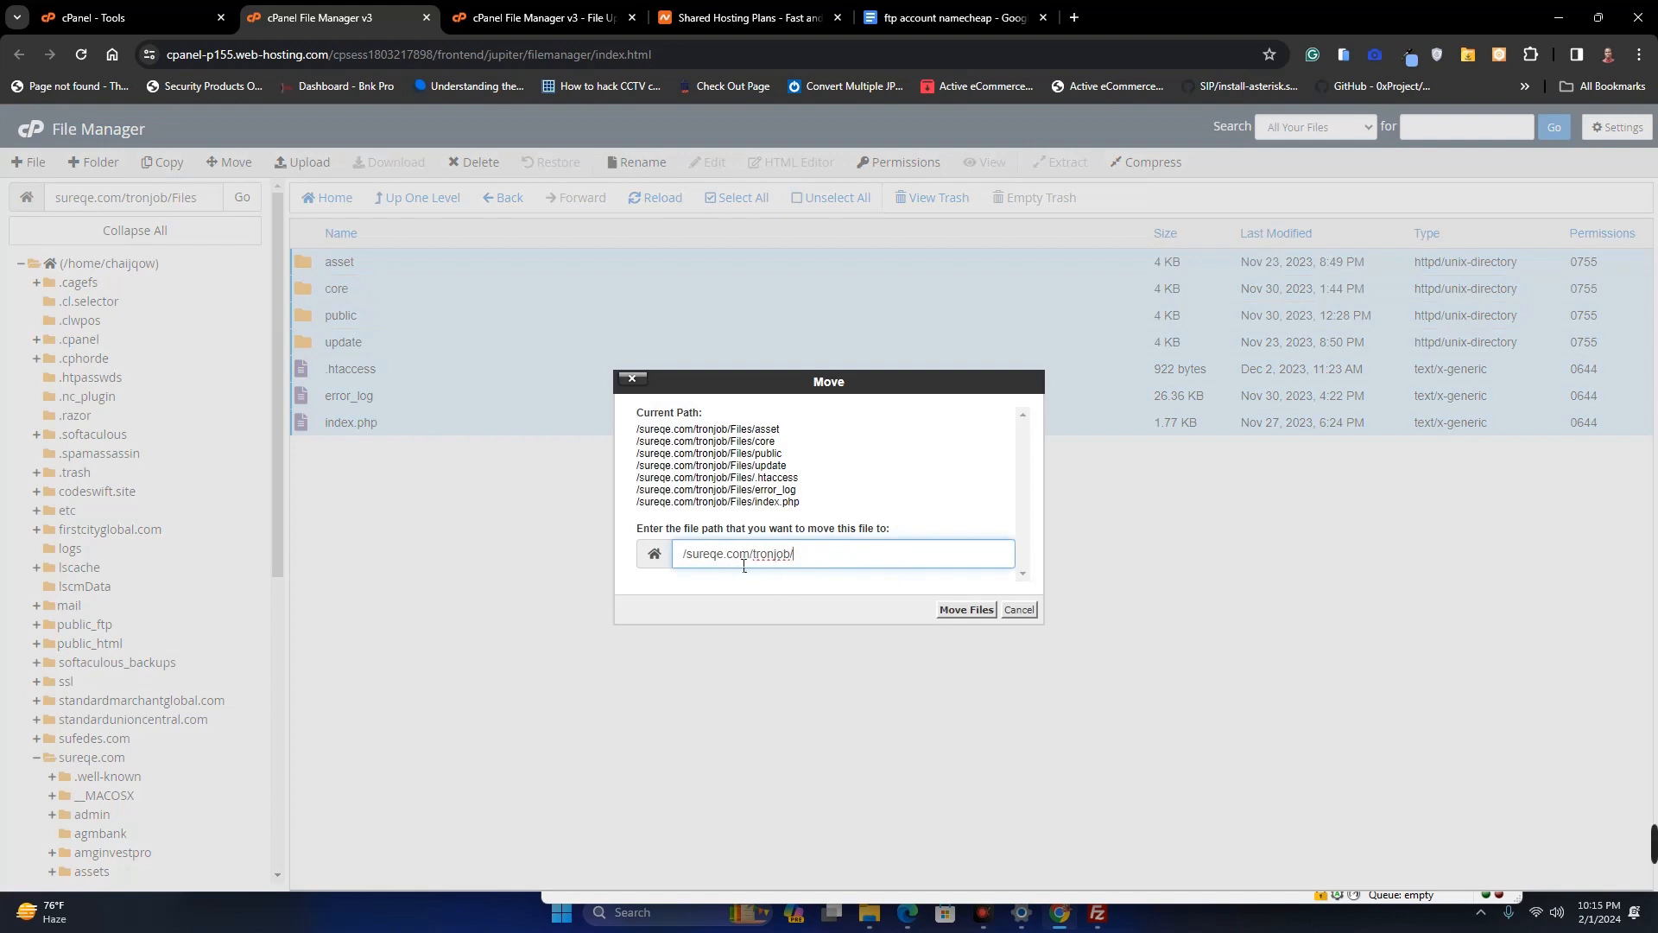
pyautogui.click(987, 617)
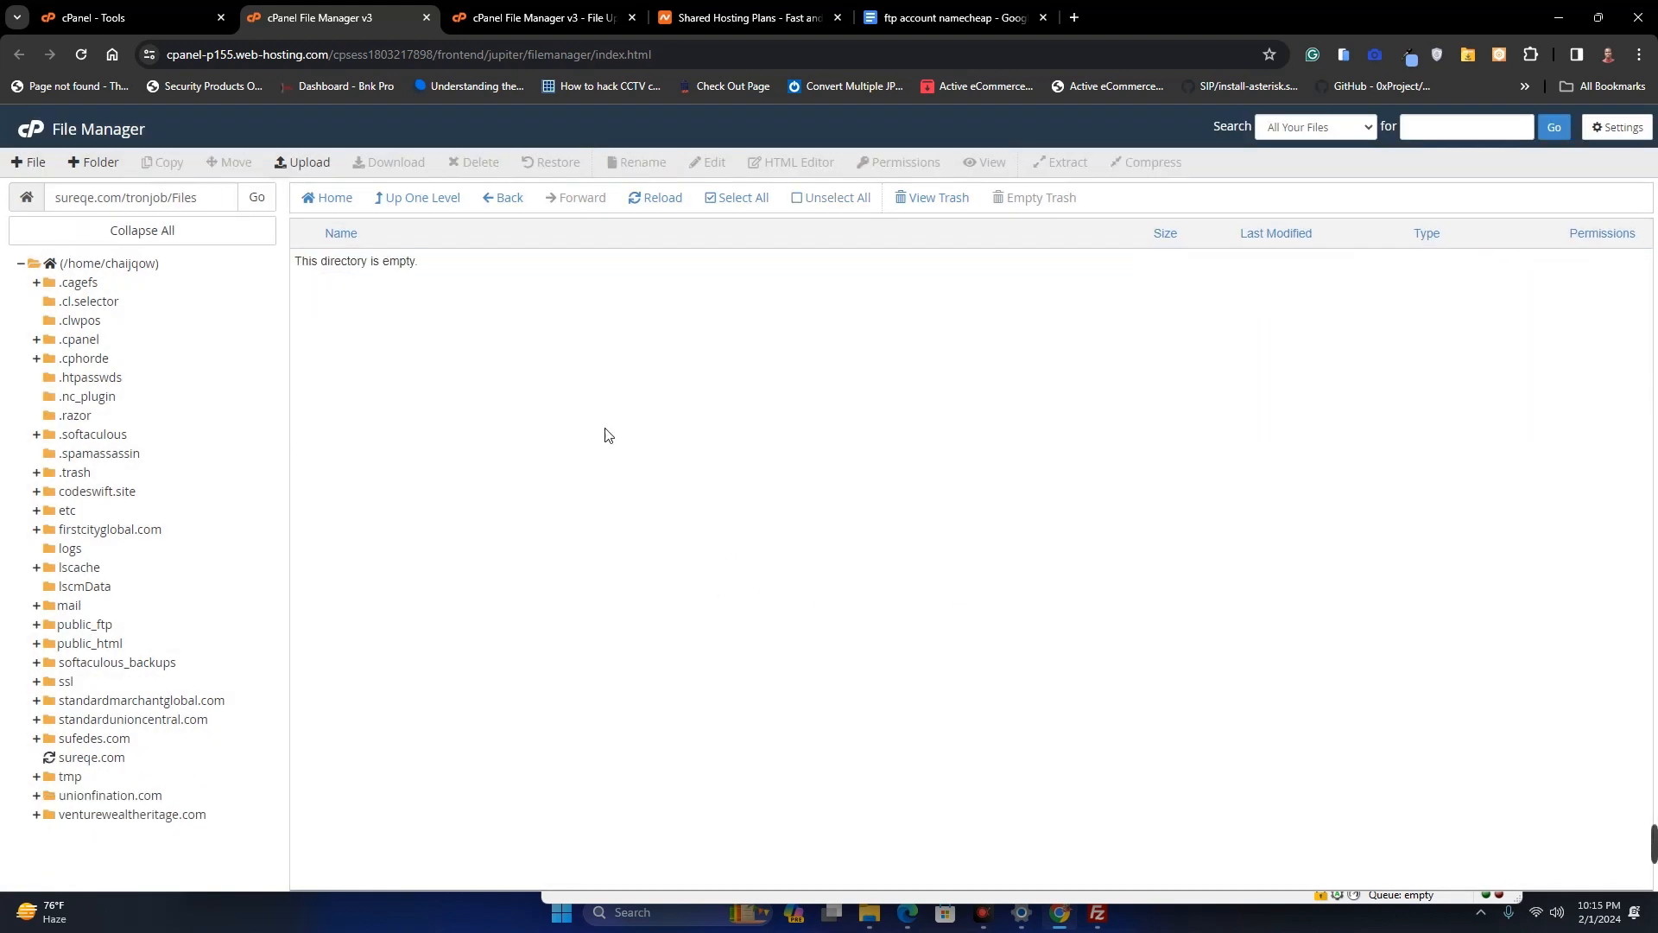
# - Return to the tronjob directory and delete the emptied Files folder
pyautogui.click(418, 201)
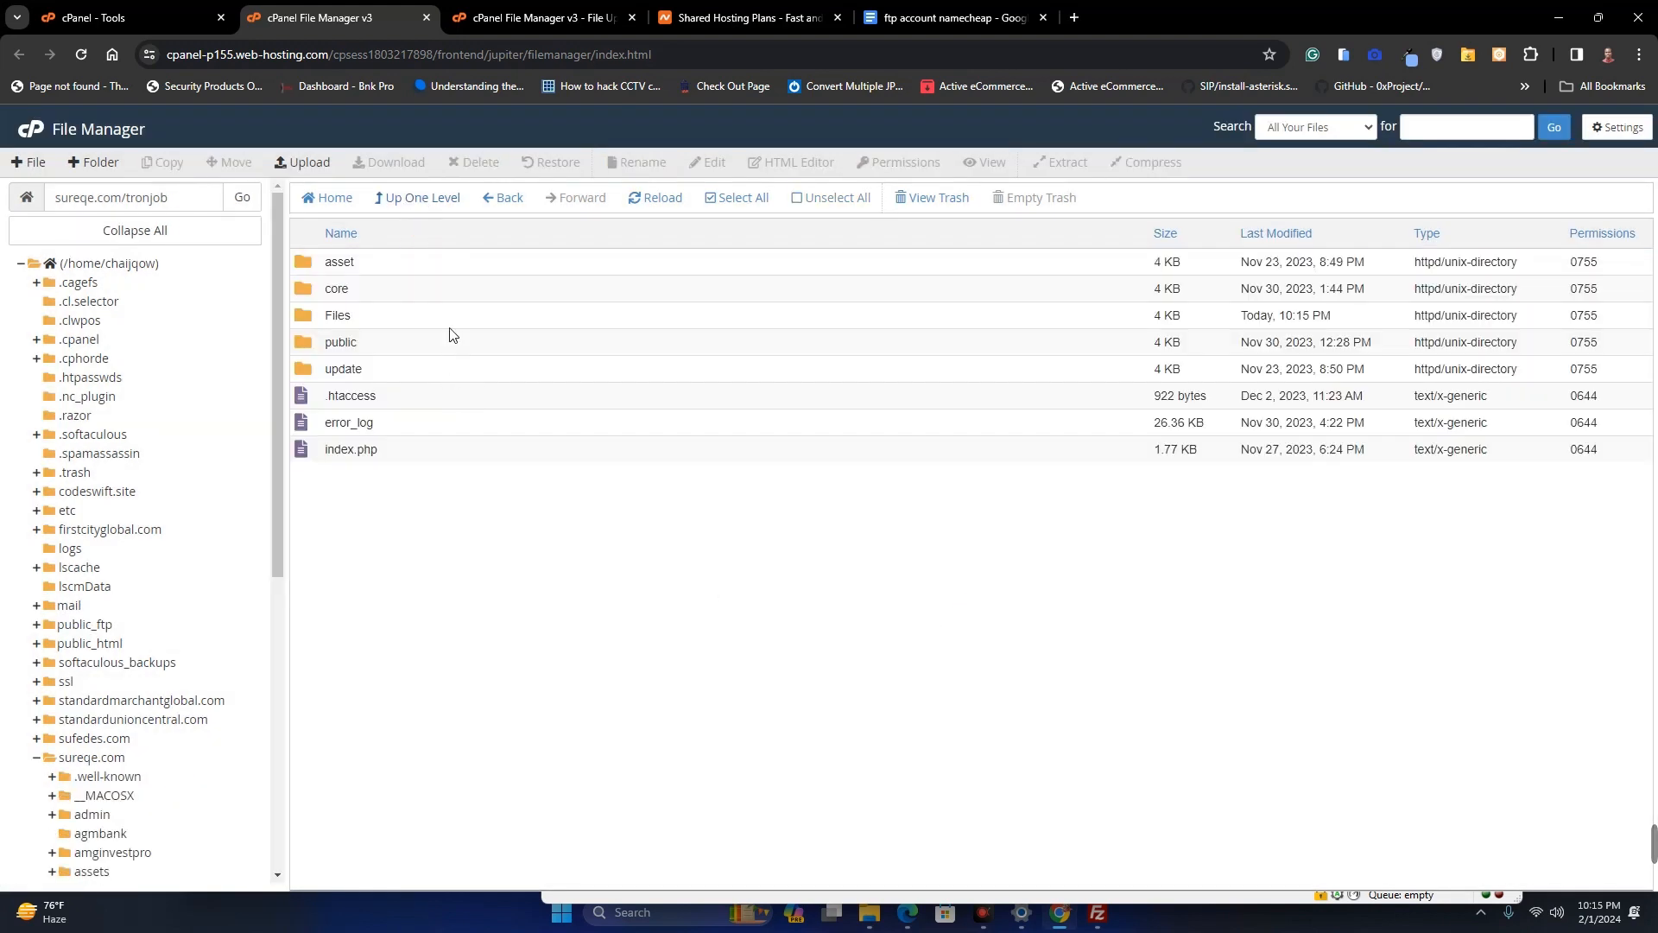
pyautogui.click(420, 318)
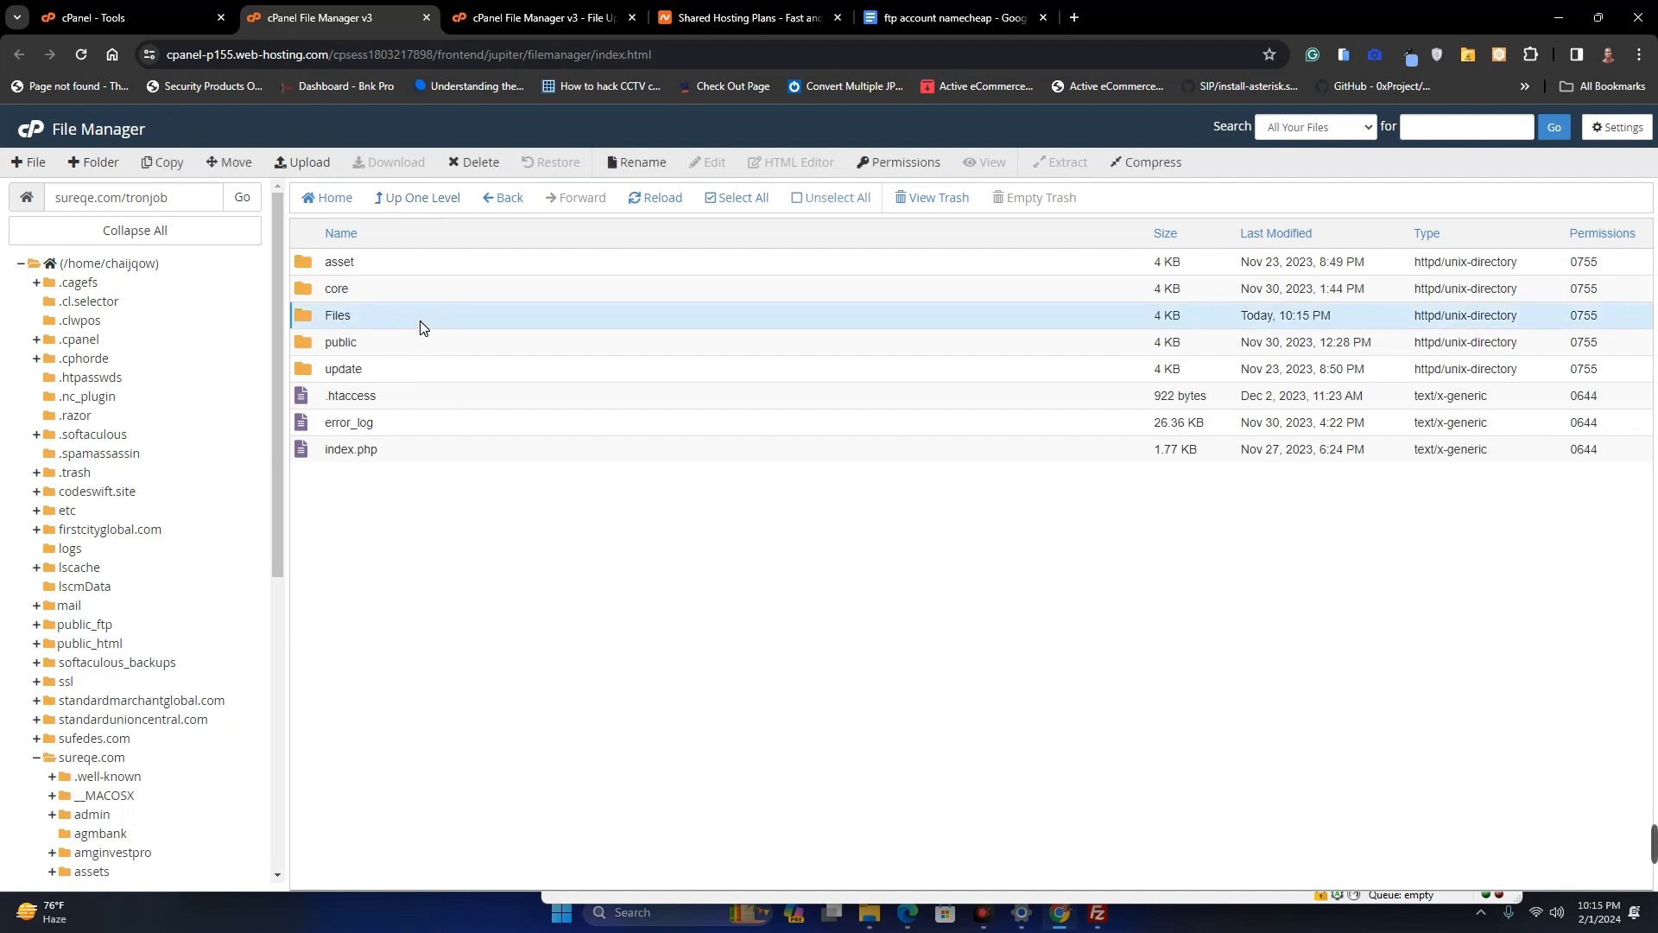
pyautogui.rightClick(421, 321)
pyautogui.click(483, 438)
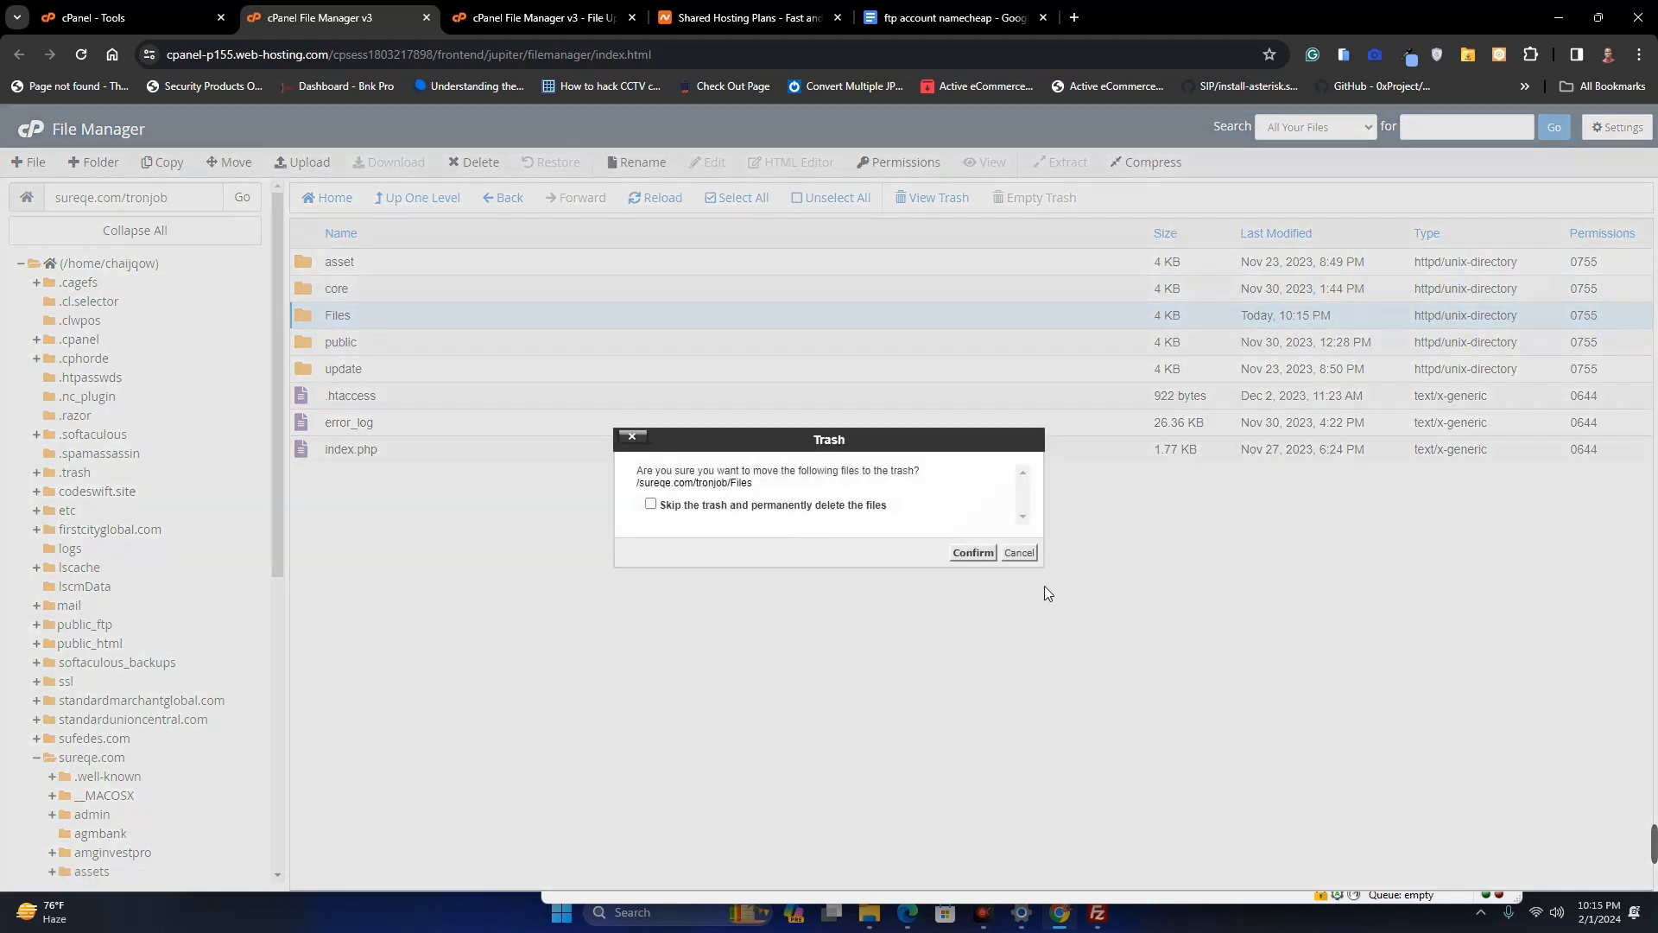
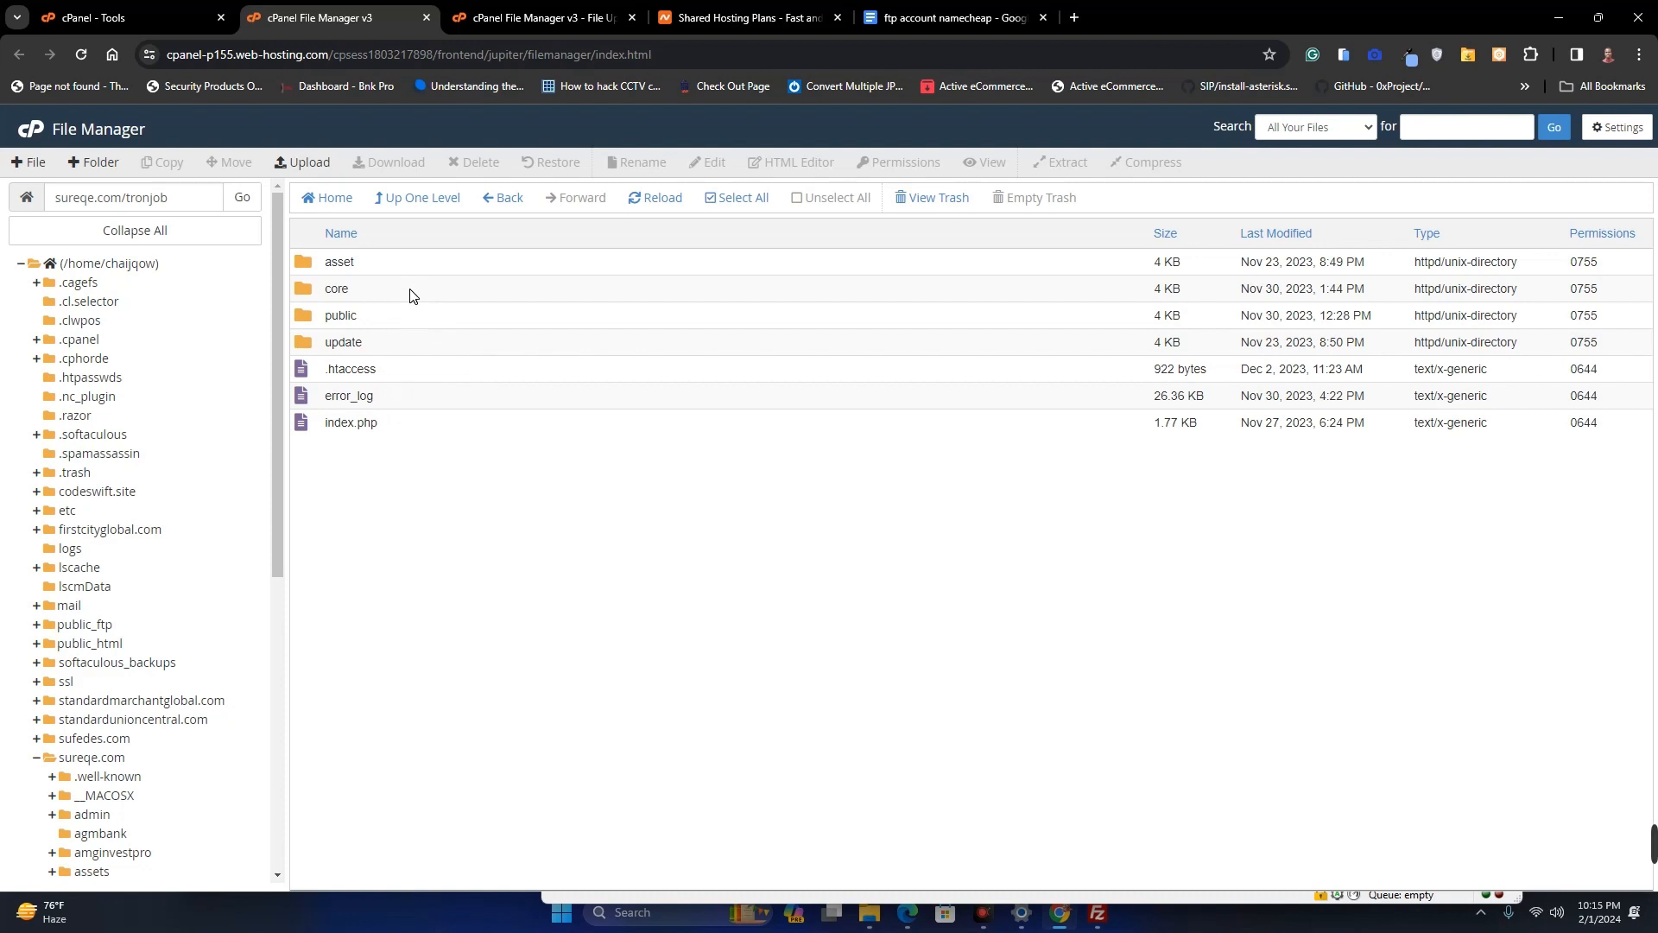
# - Open the .env file in the tronjob/core folder for editing
pyautogui.doubleClick(410, 295)
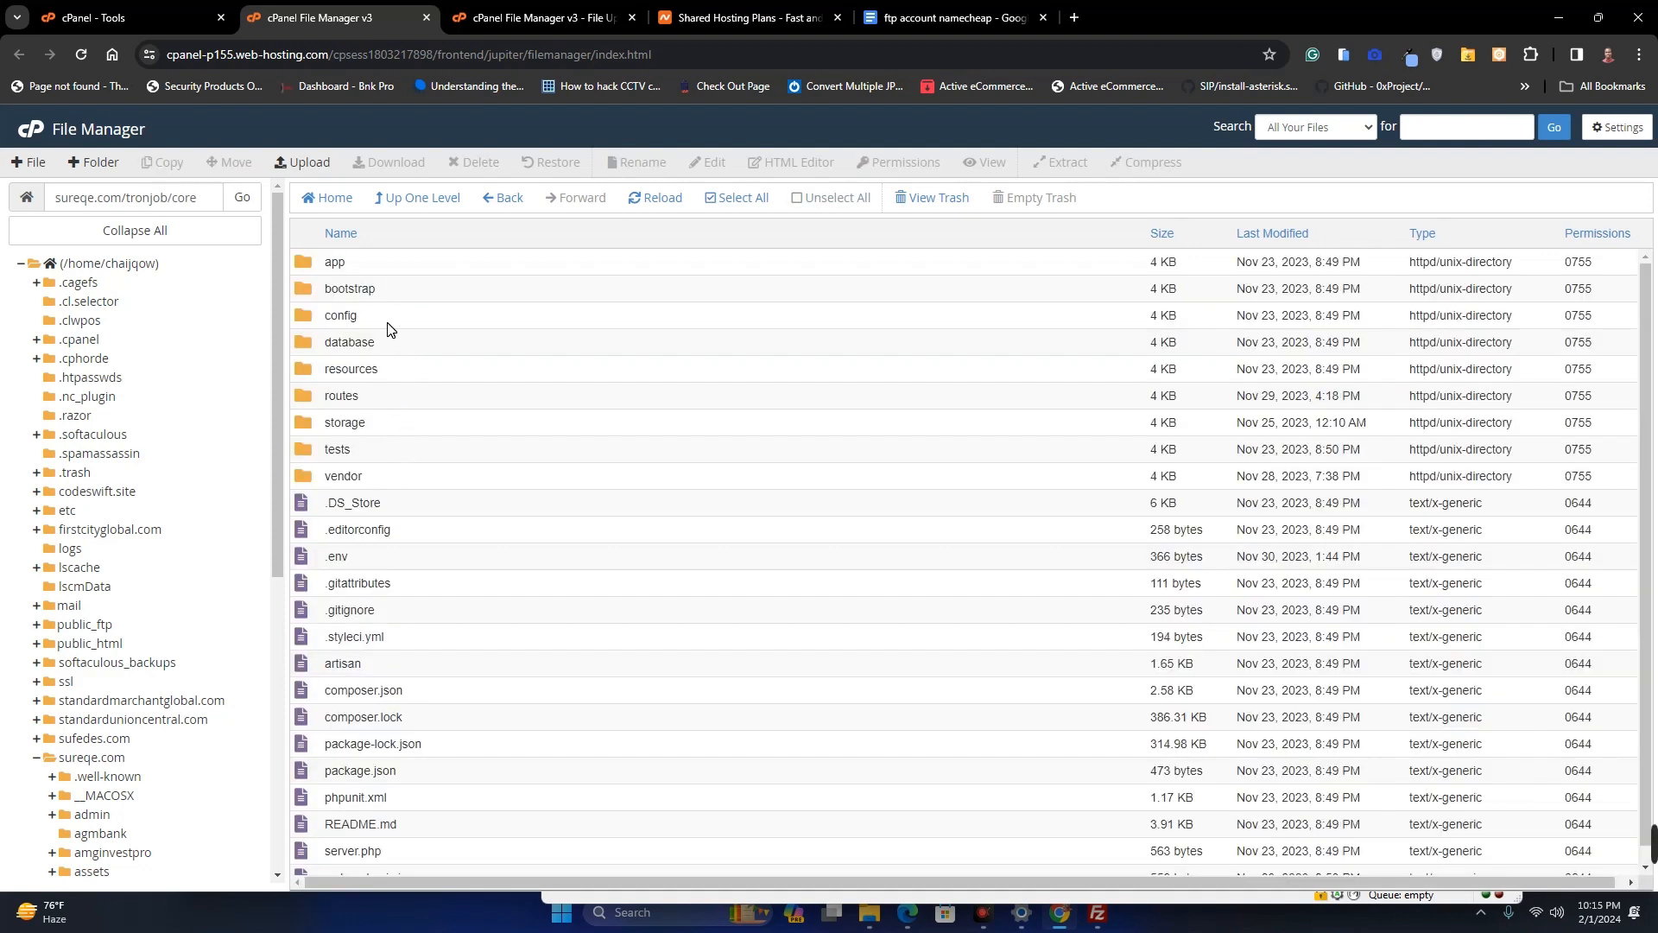
pyautogui.click(368, 558)
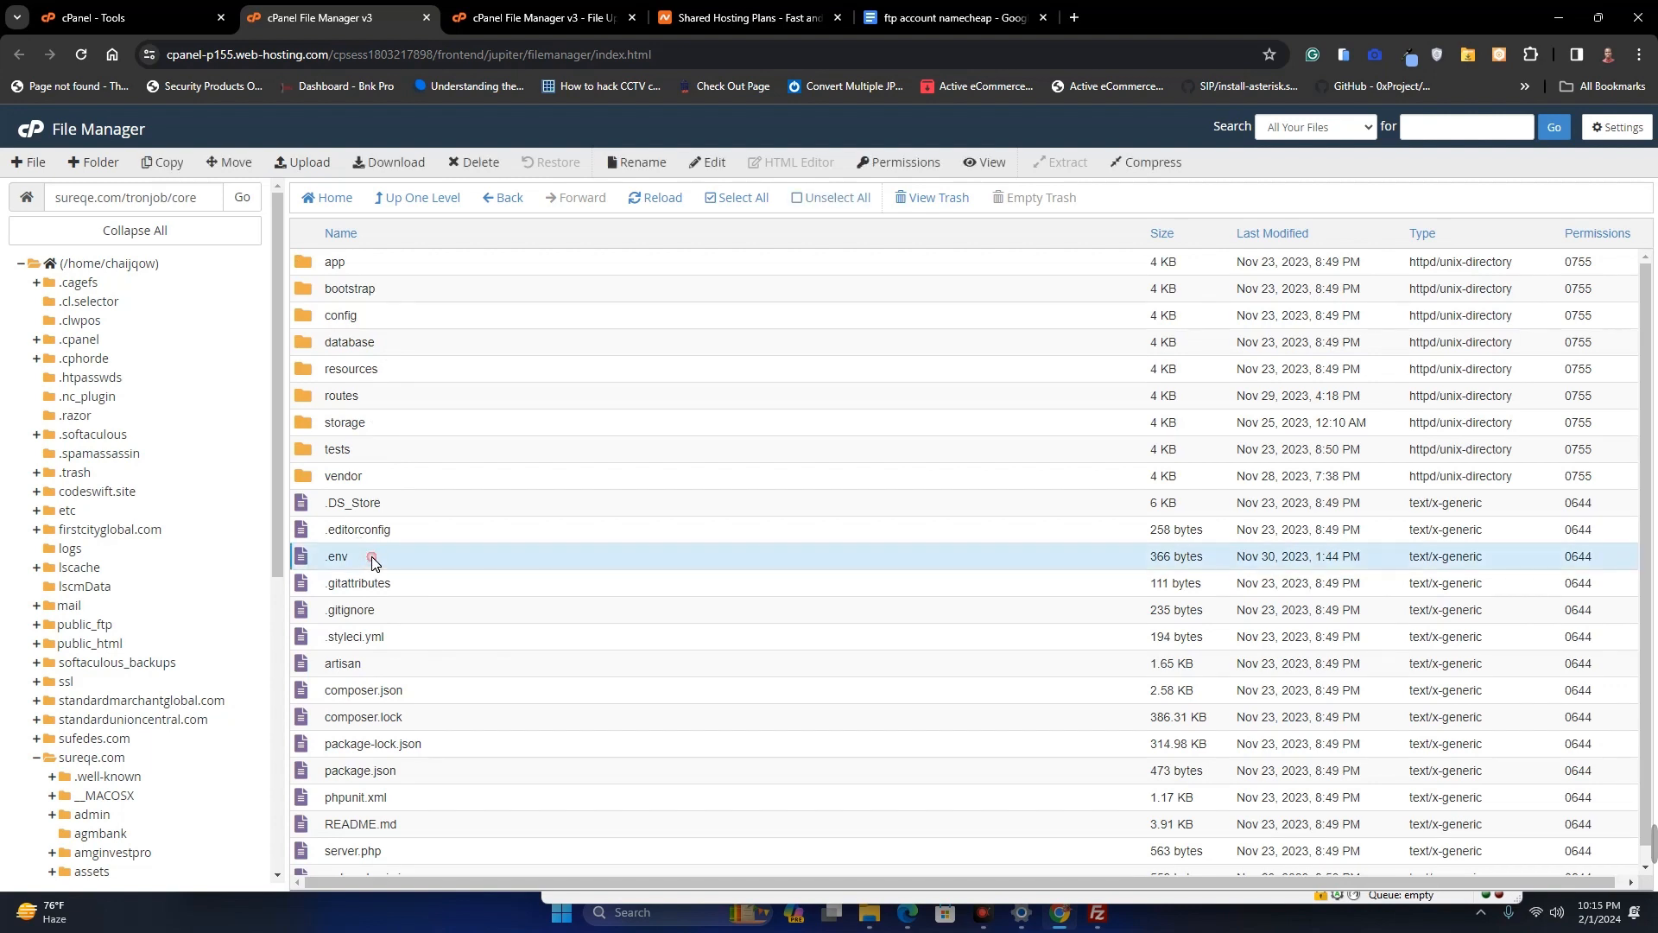
pyautogui.rightClick(369, 558)
pyautogui.click(428, 631)
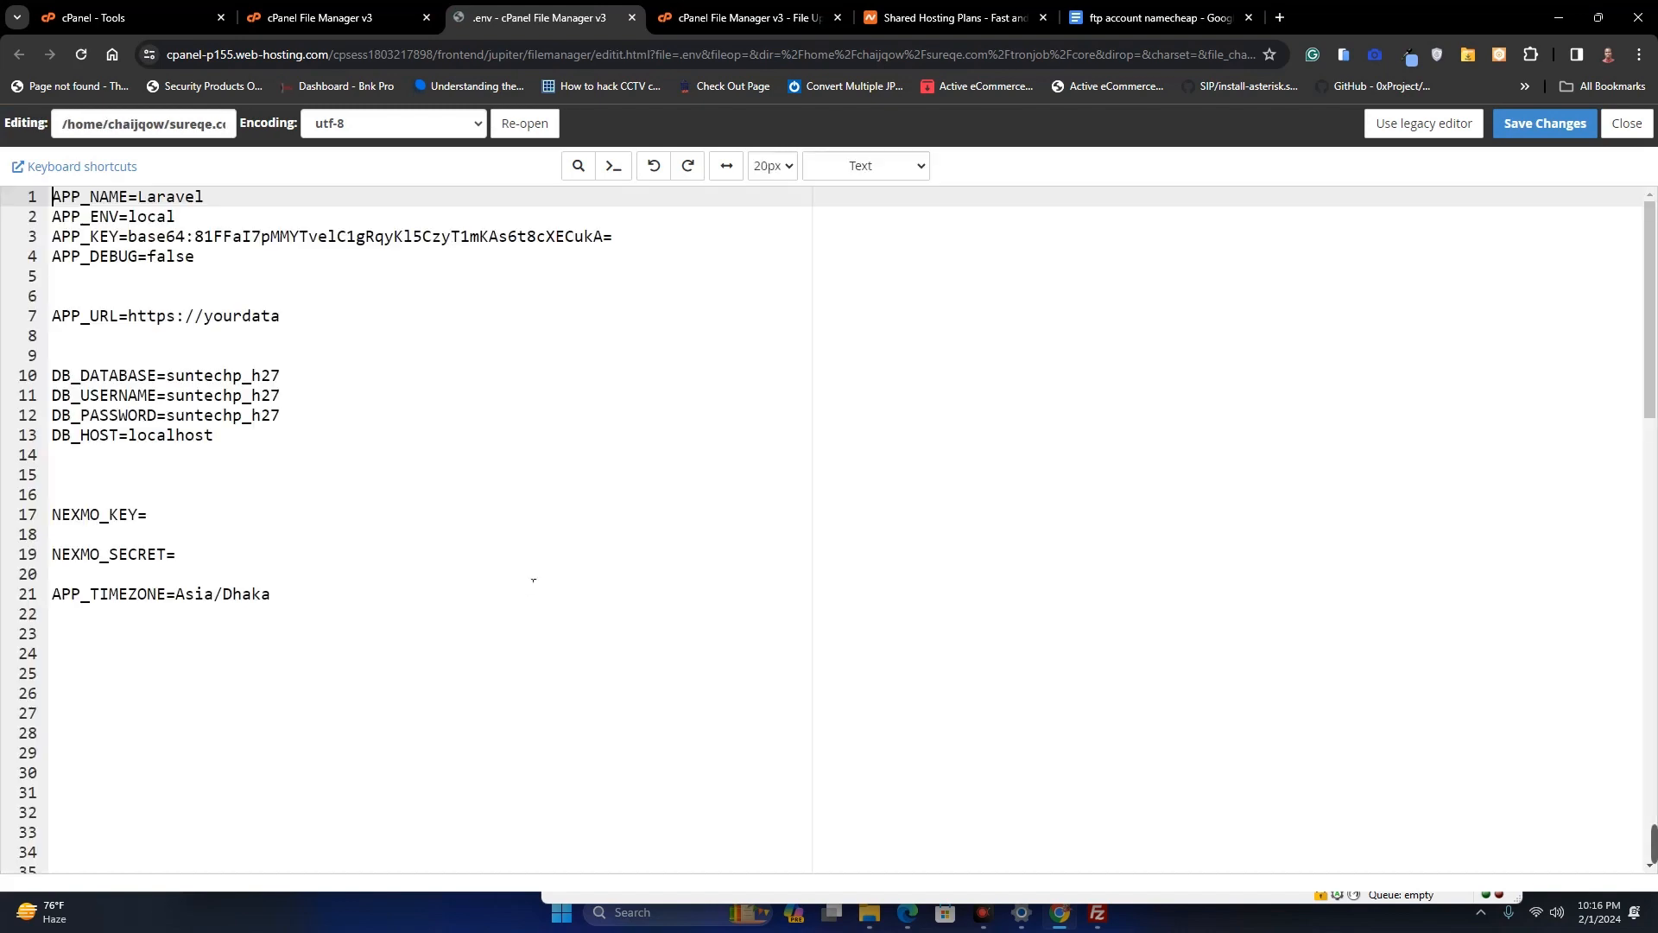
# - Review the APP_URL and the database name, username and password entries in .env, and return to the core folder listing
pyautogui.click(260, 476)
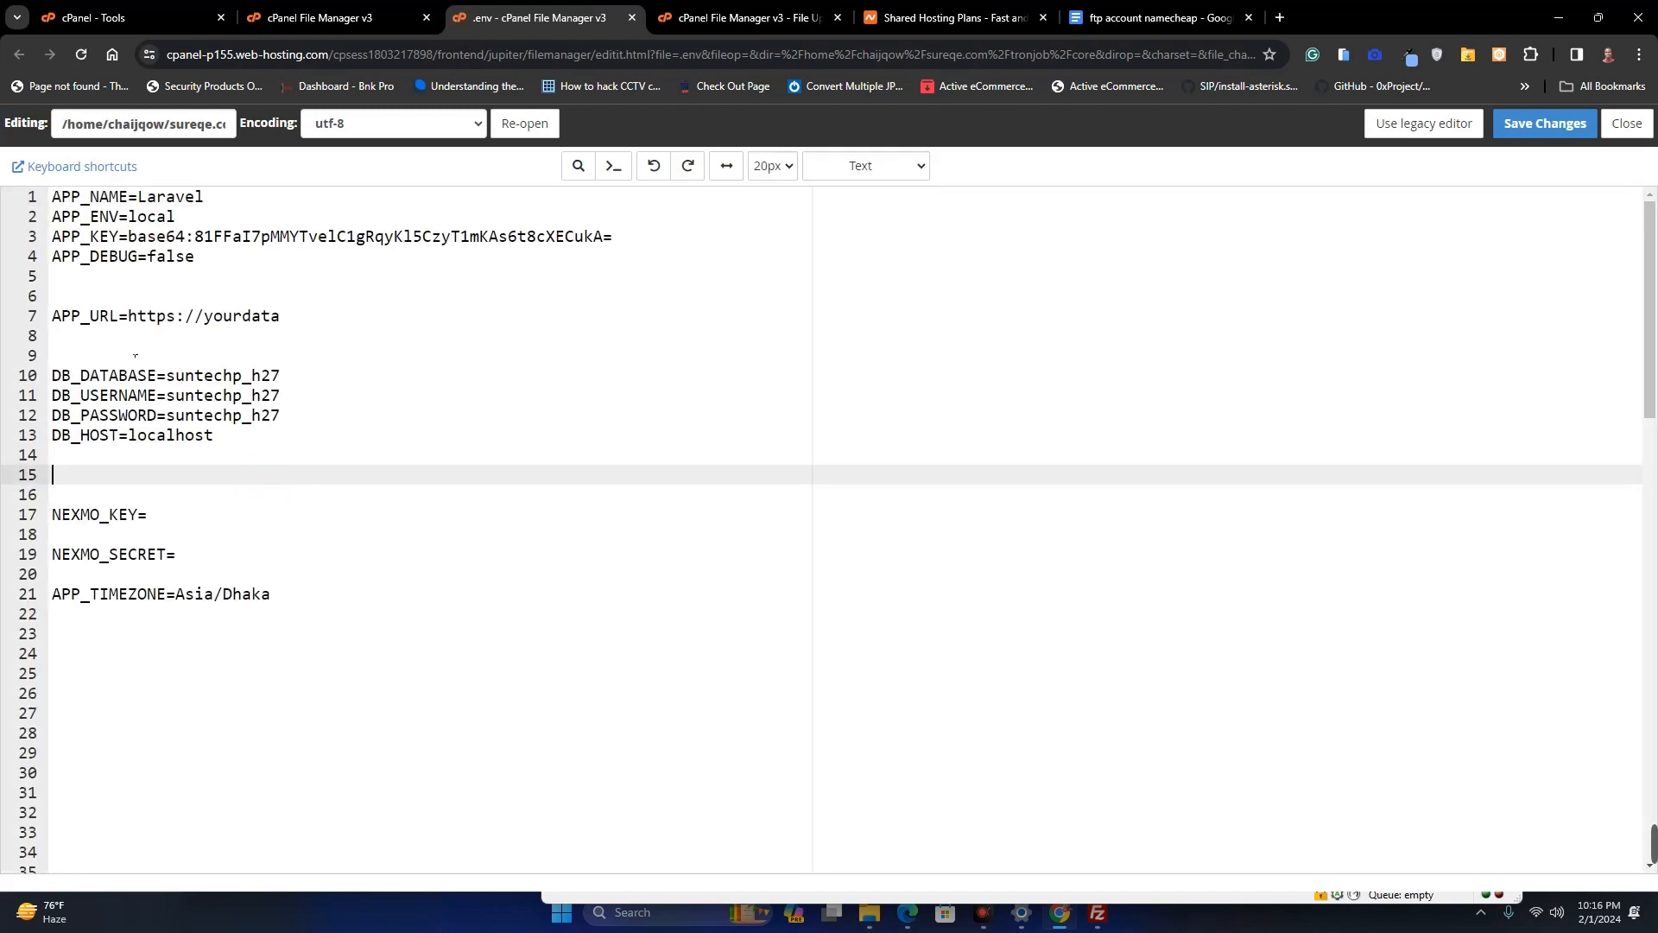
pyautogui.moveTo(340, 323); pyautogui.dragTo(131, 317)
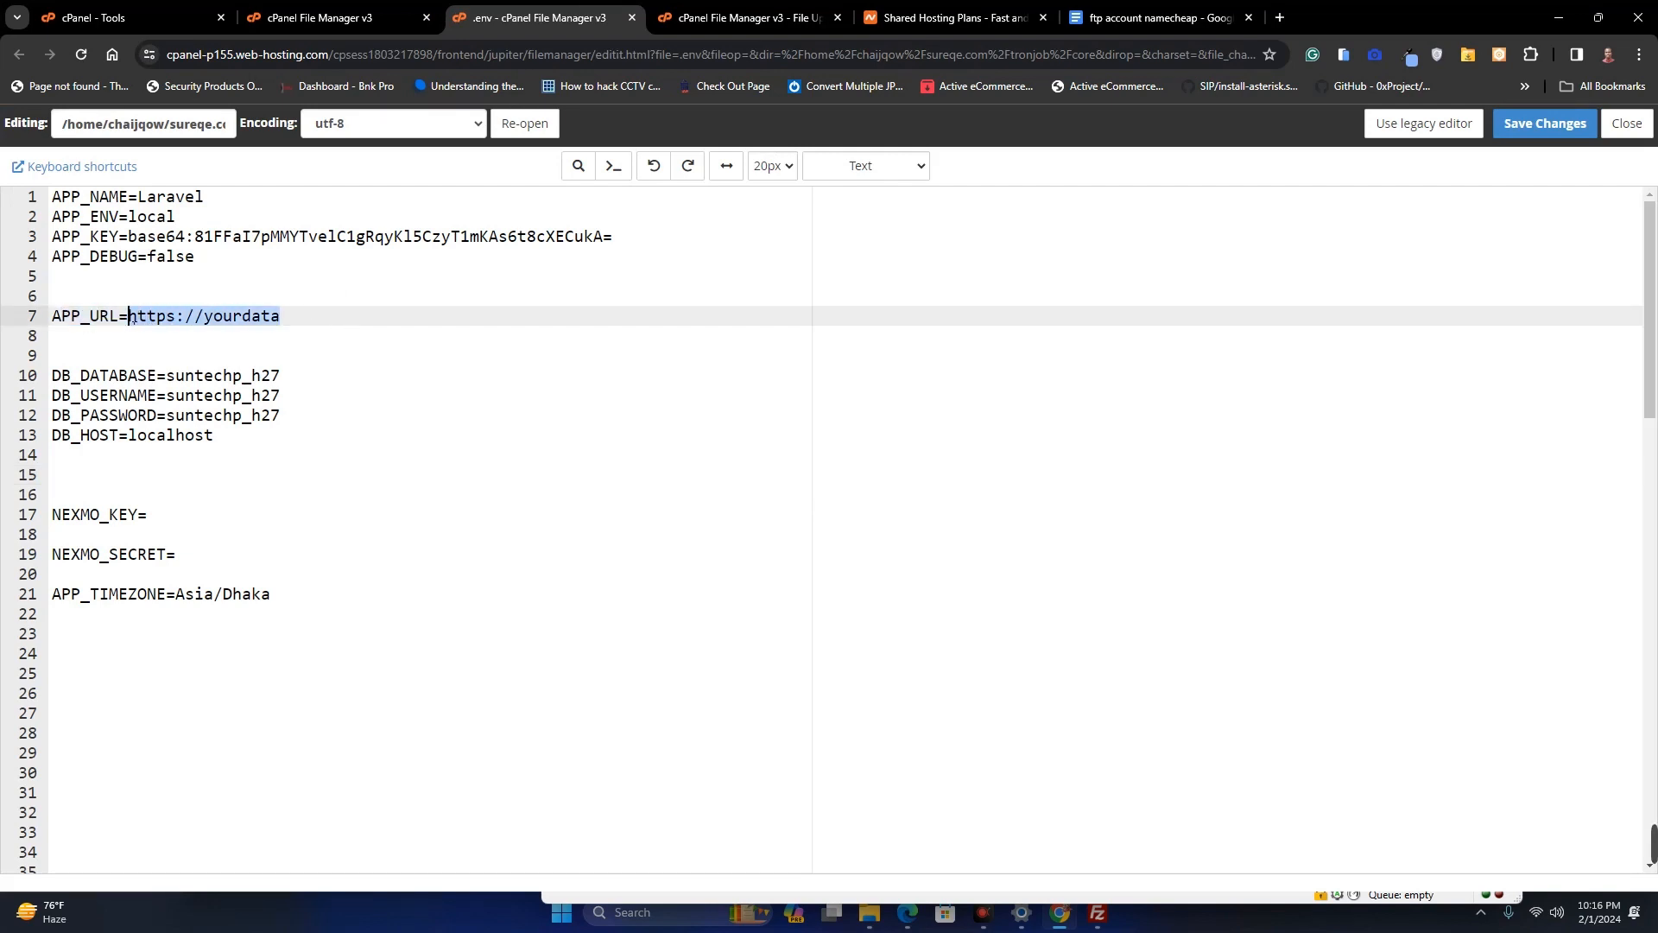
pyautogui.click(283, 380)
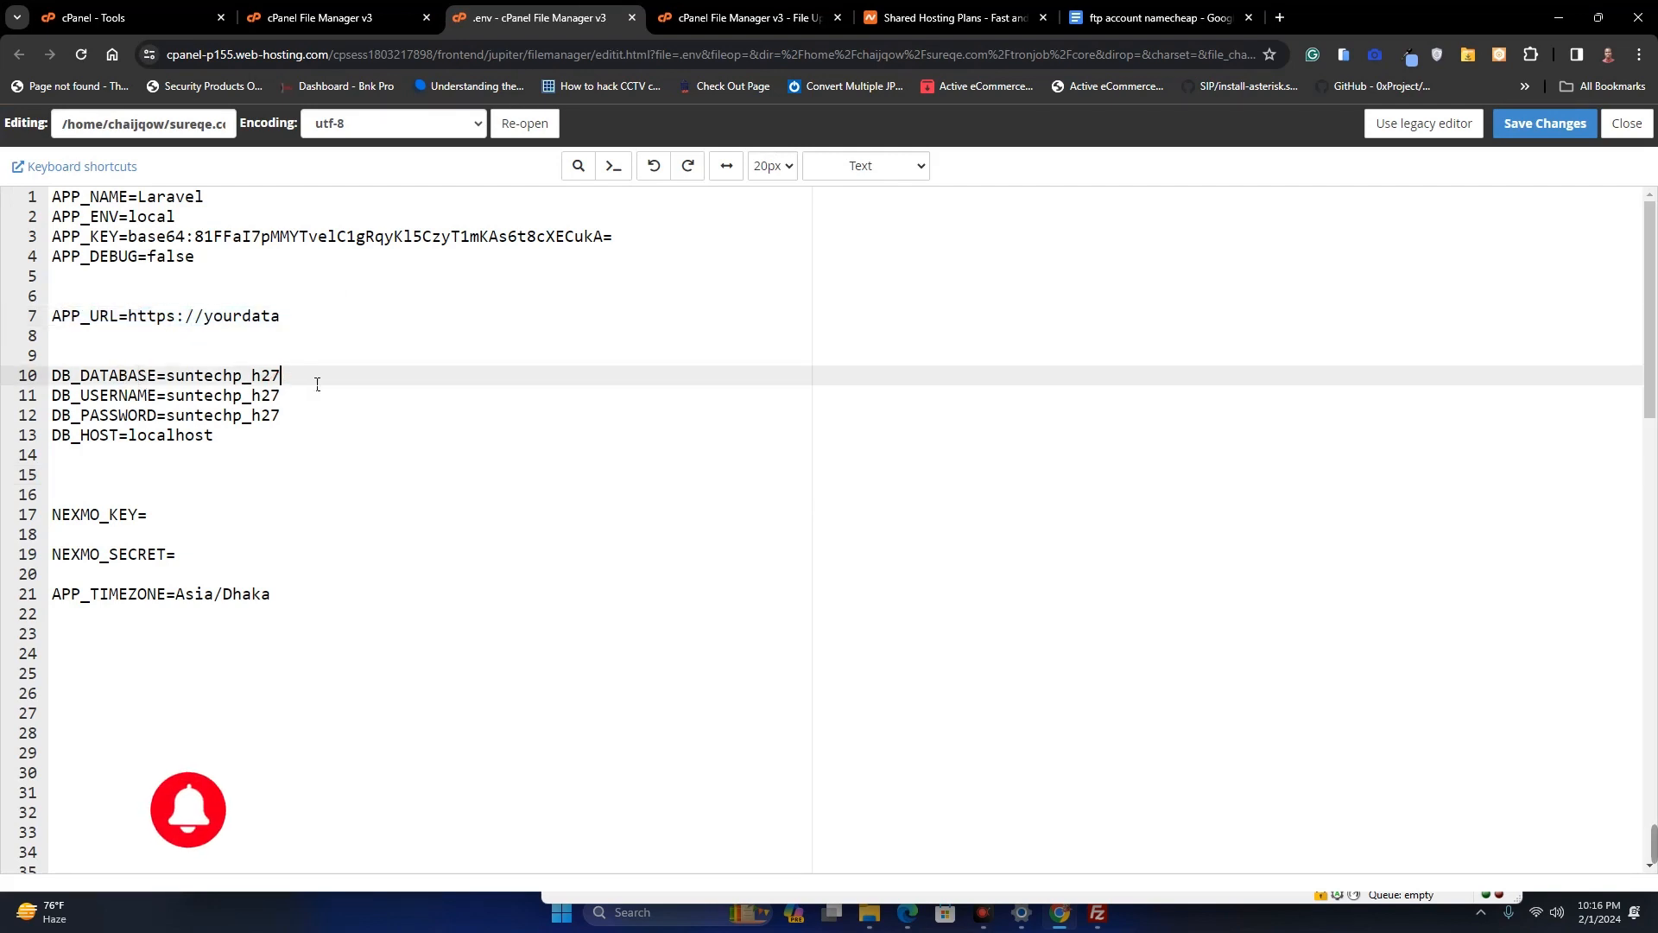
pyautogui.moveTo(285, 379); pyautogui.dragTo(99, 378)
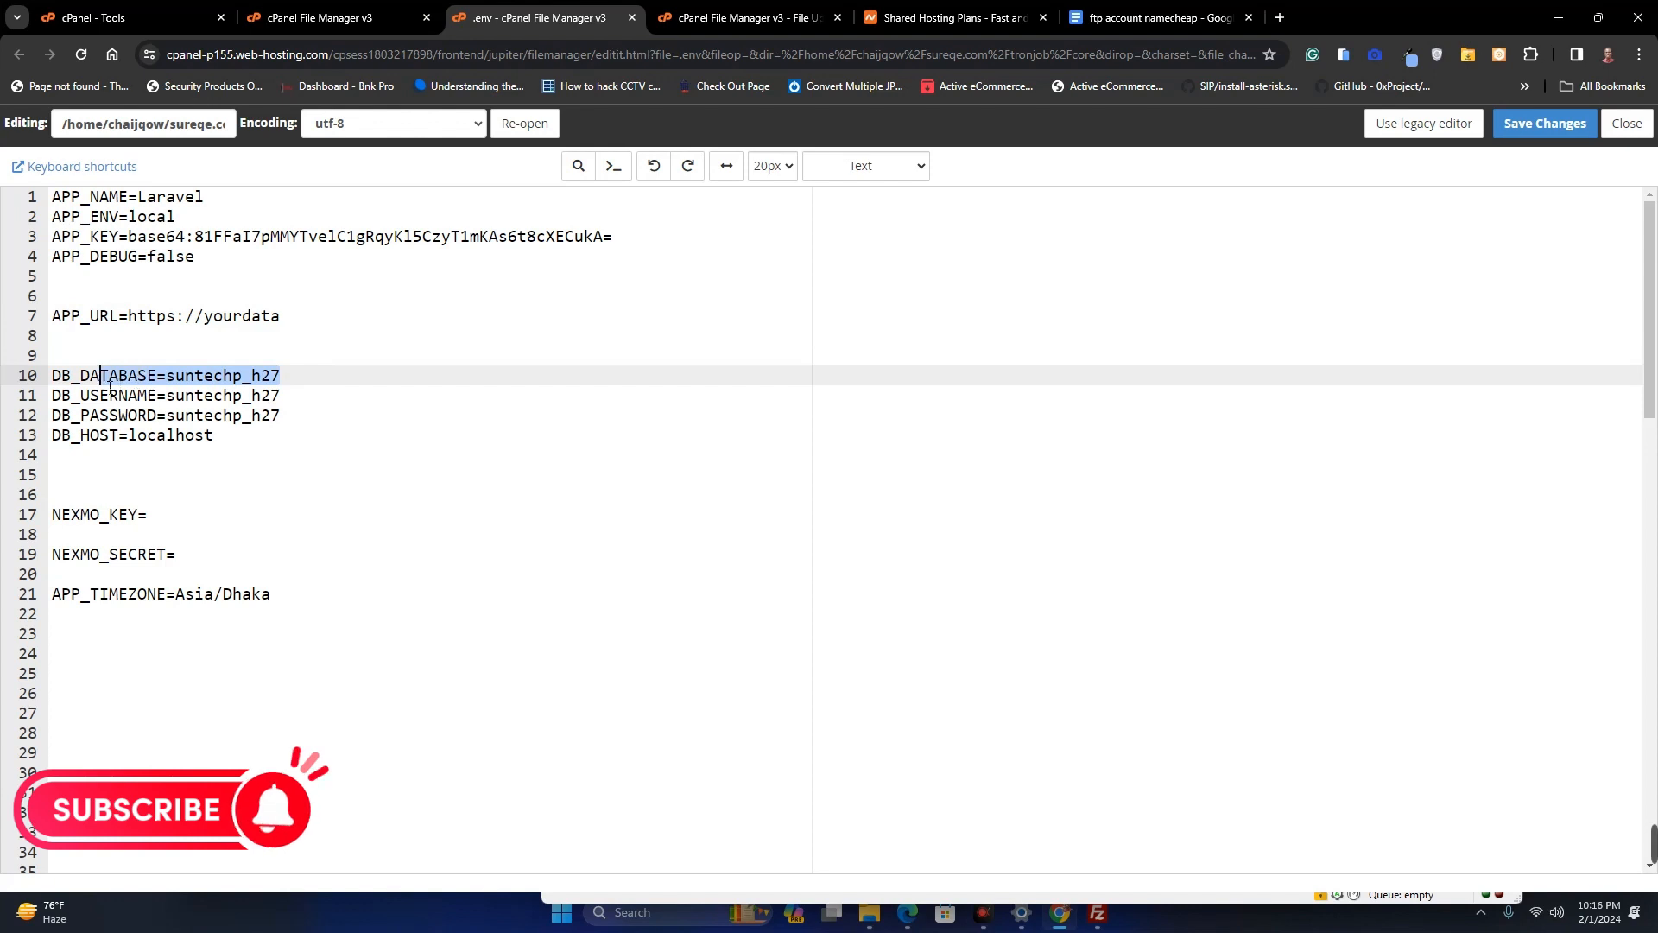
pyautogui.click(292, 394)
pyautogui.click(278, 417)
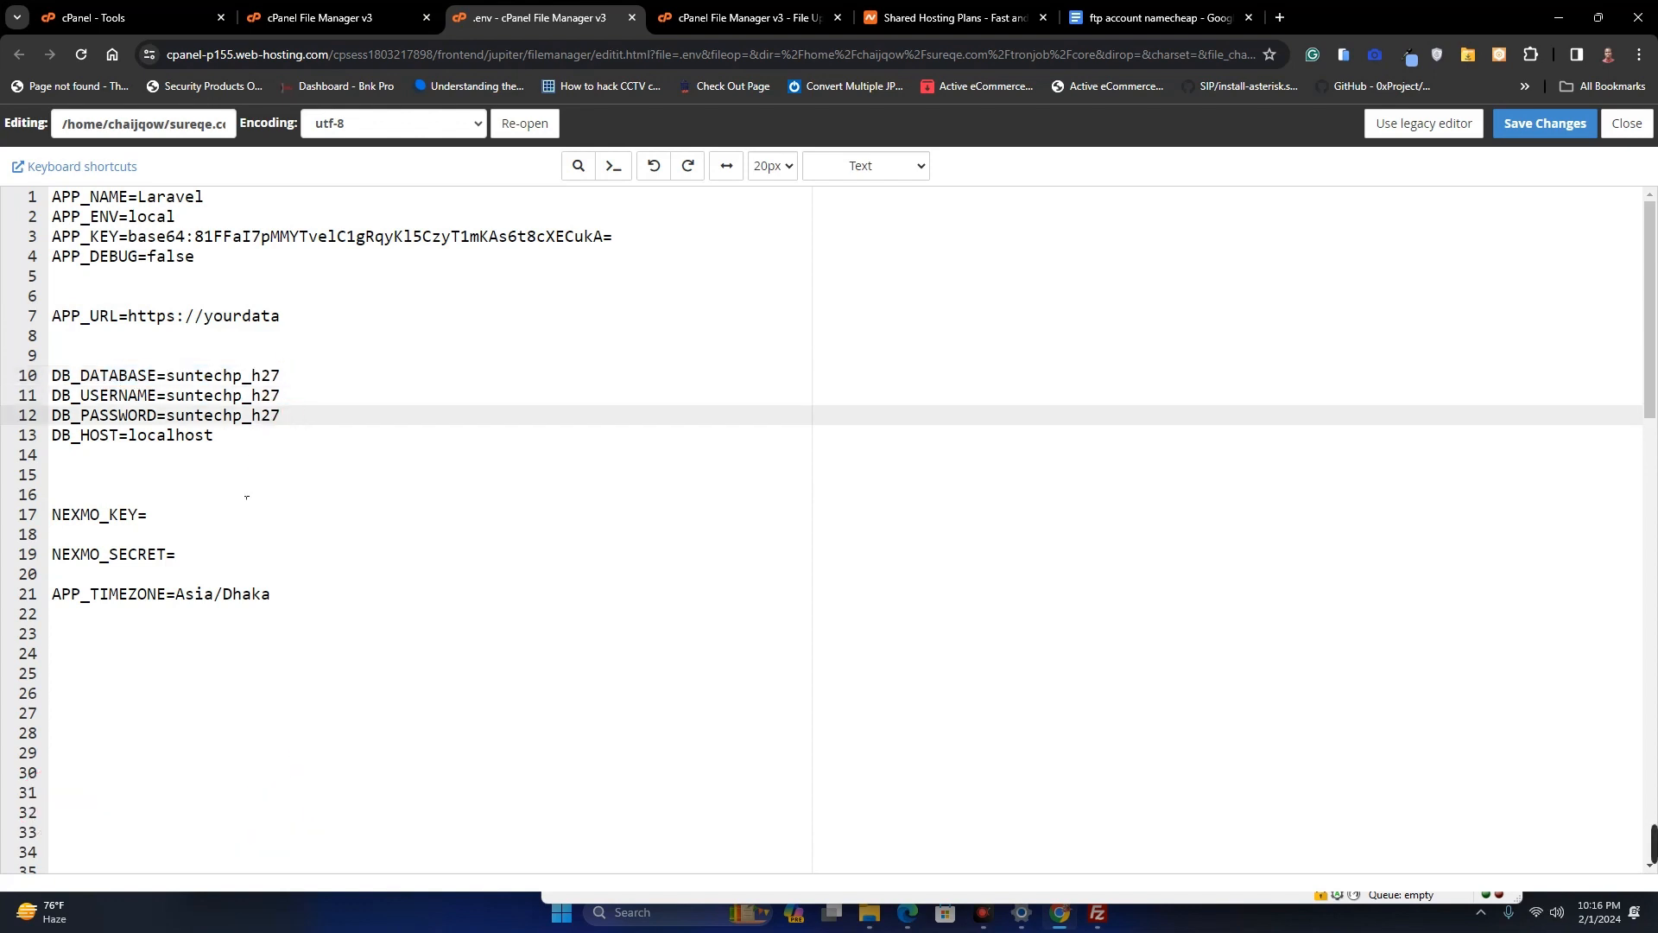
pyautogui.click(270, 17)
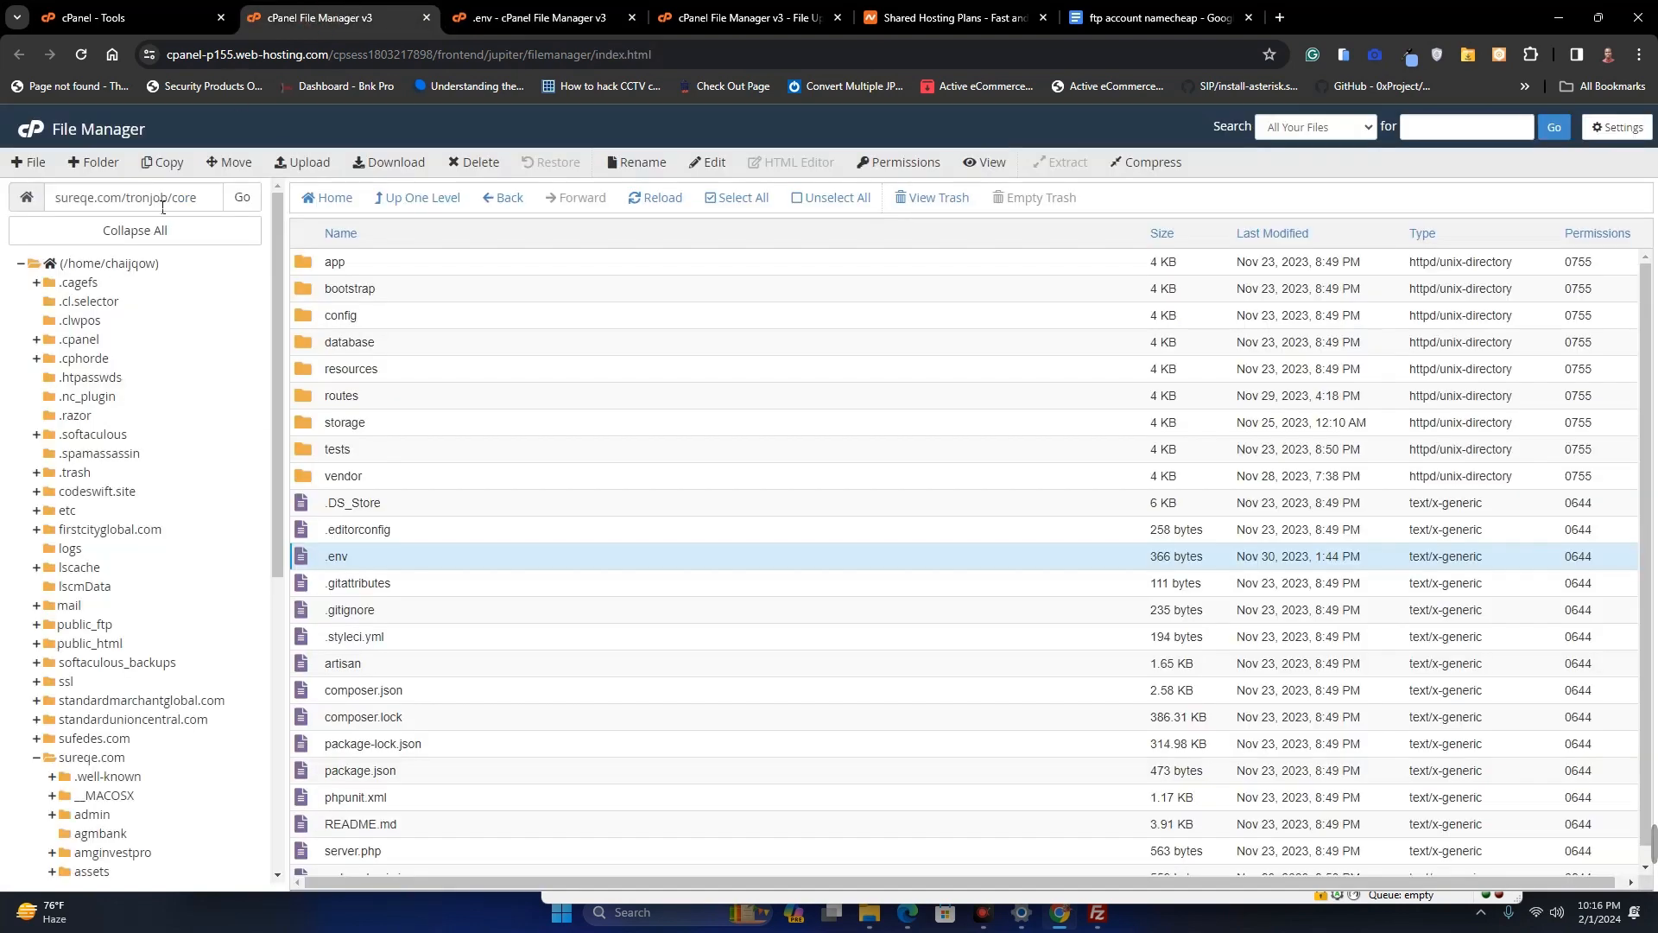
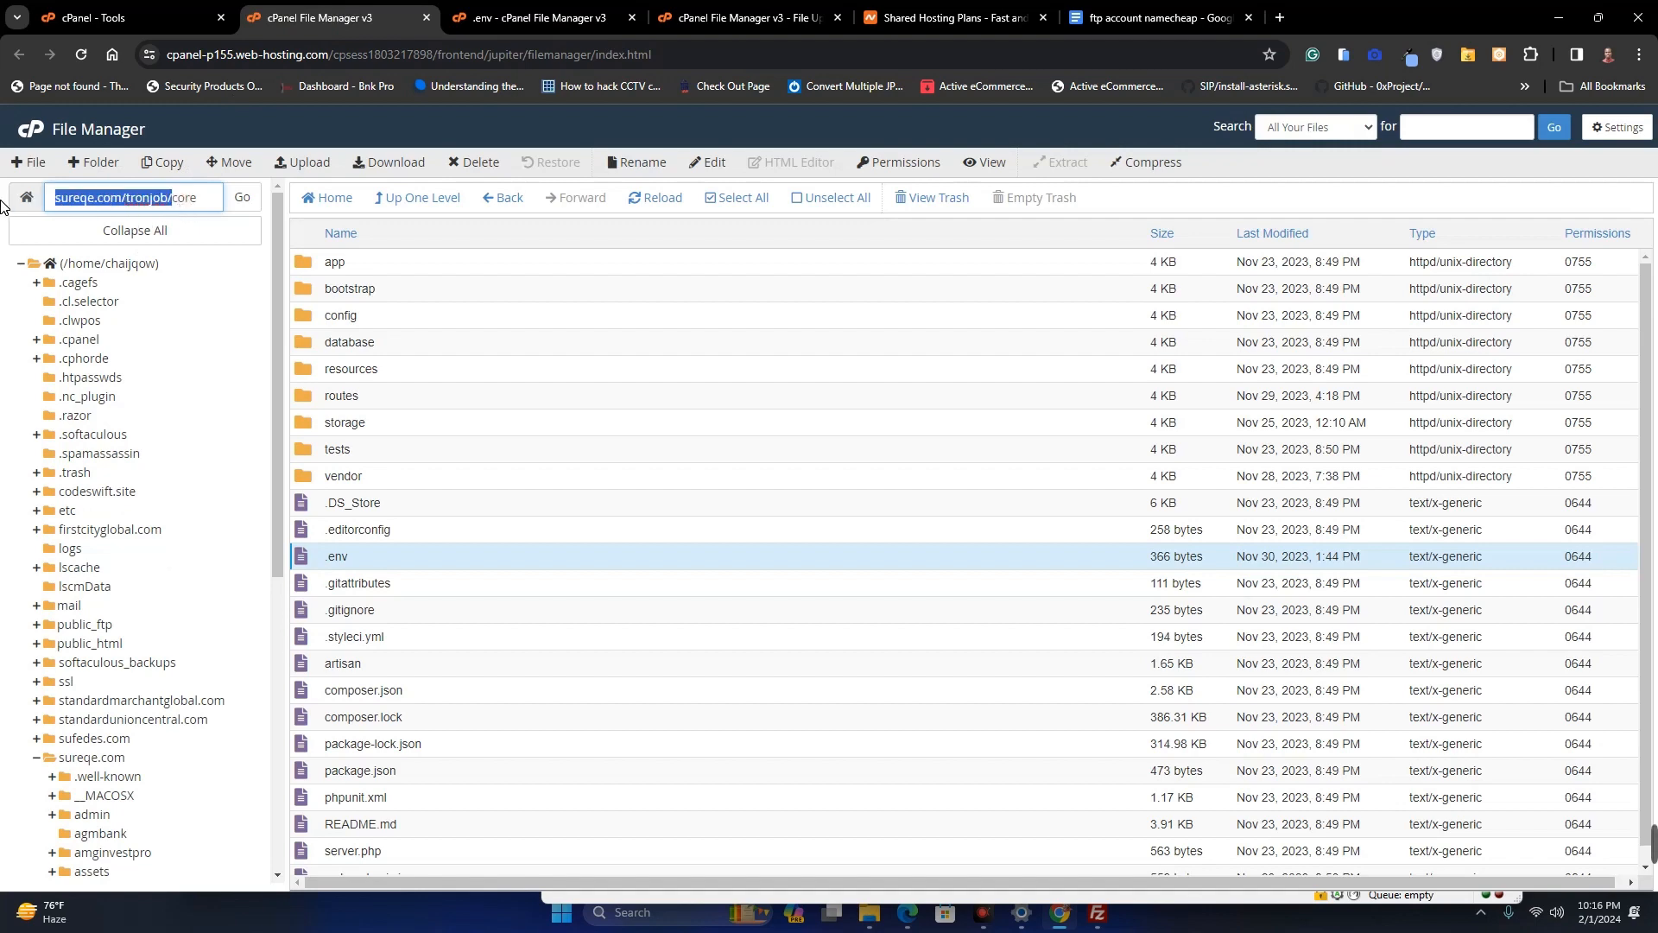
pyautogui.click(538, 17)
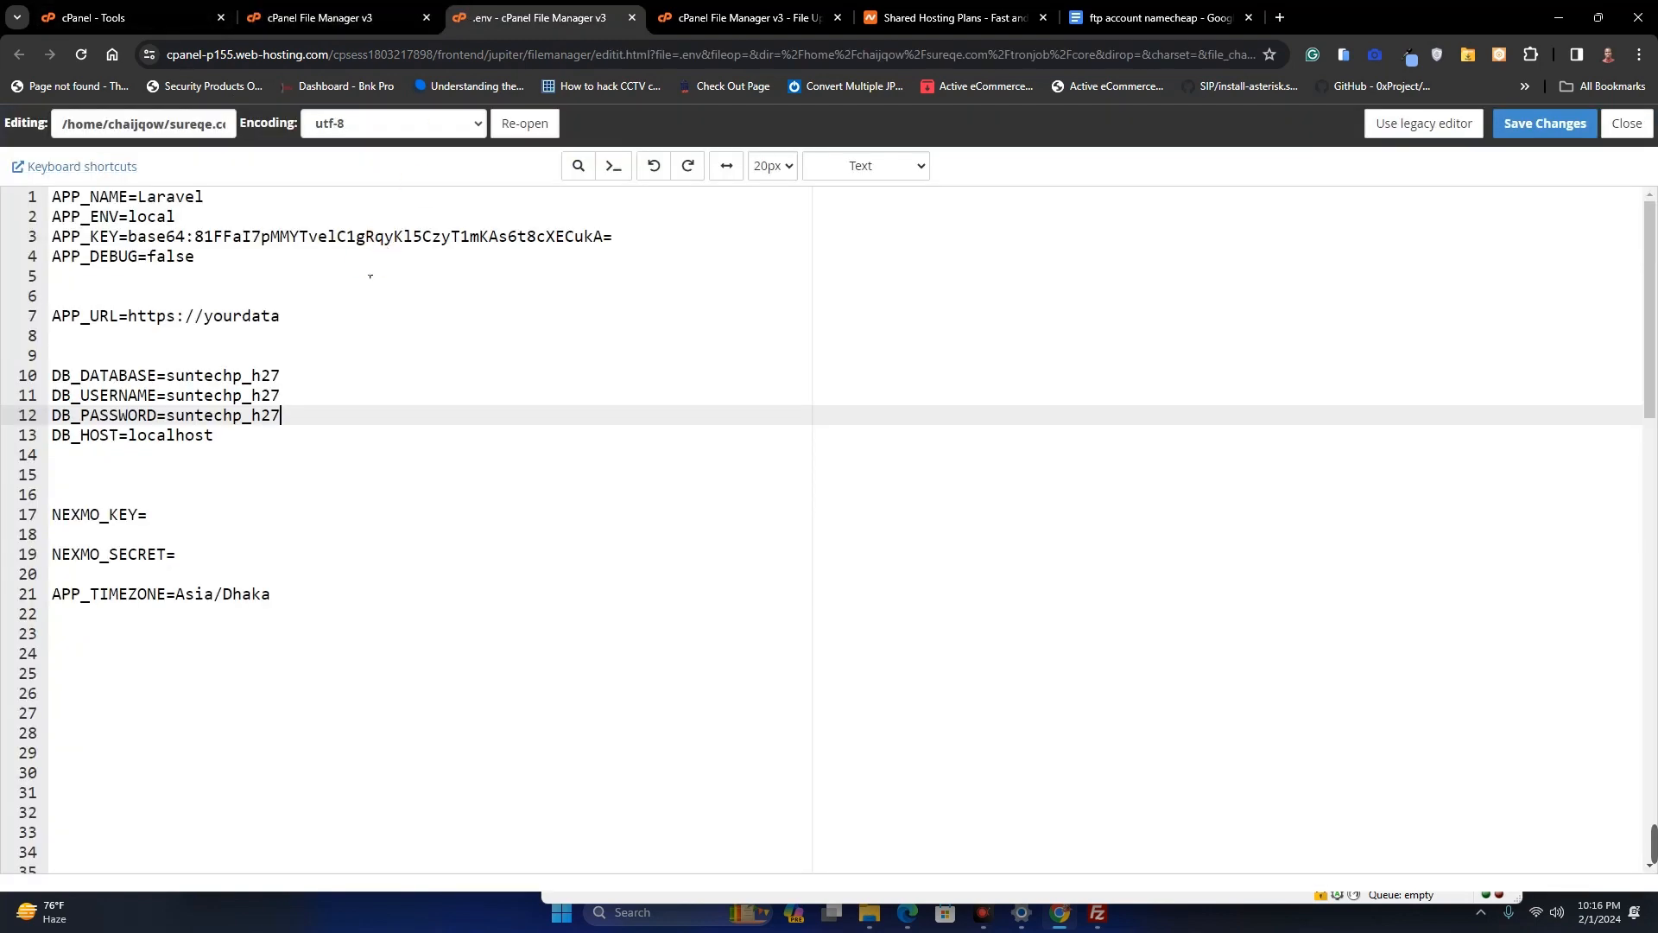
pyautogui.moveTo(287, 318); pyautogui.dragTo(212, 319)
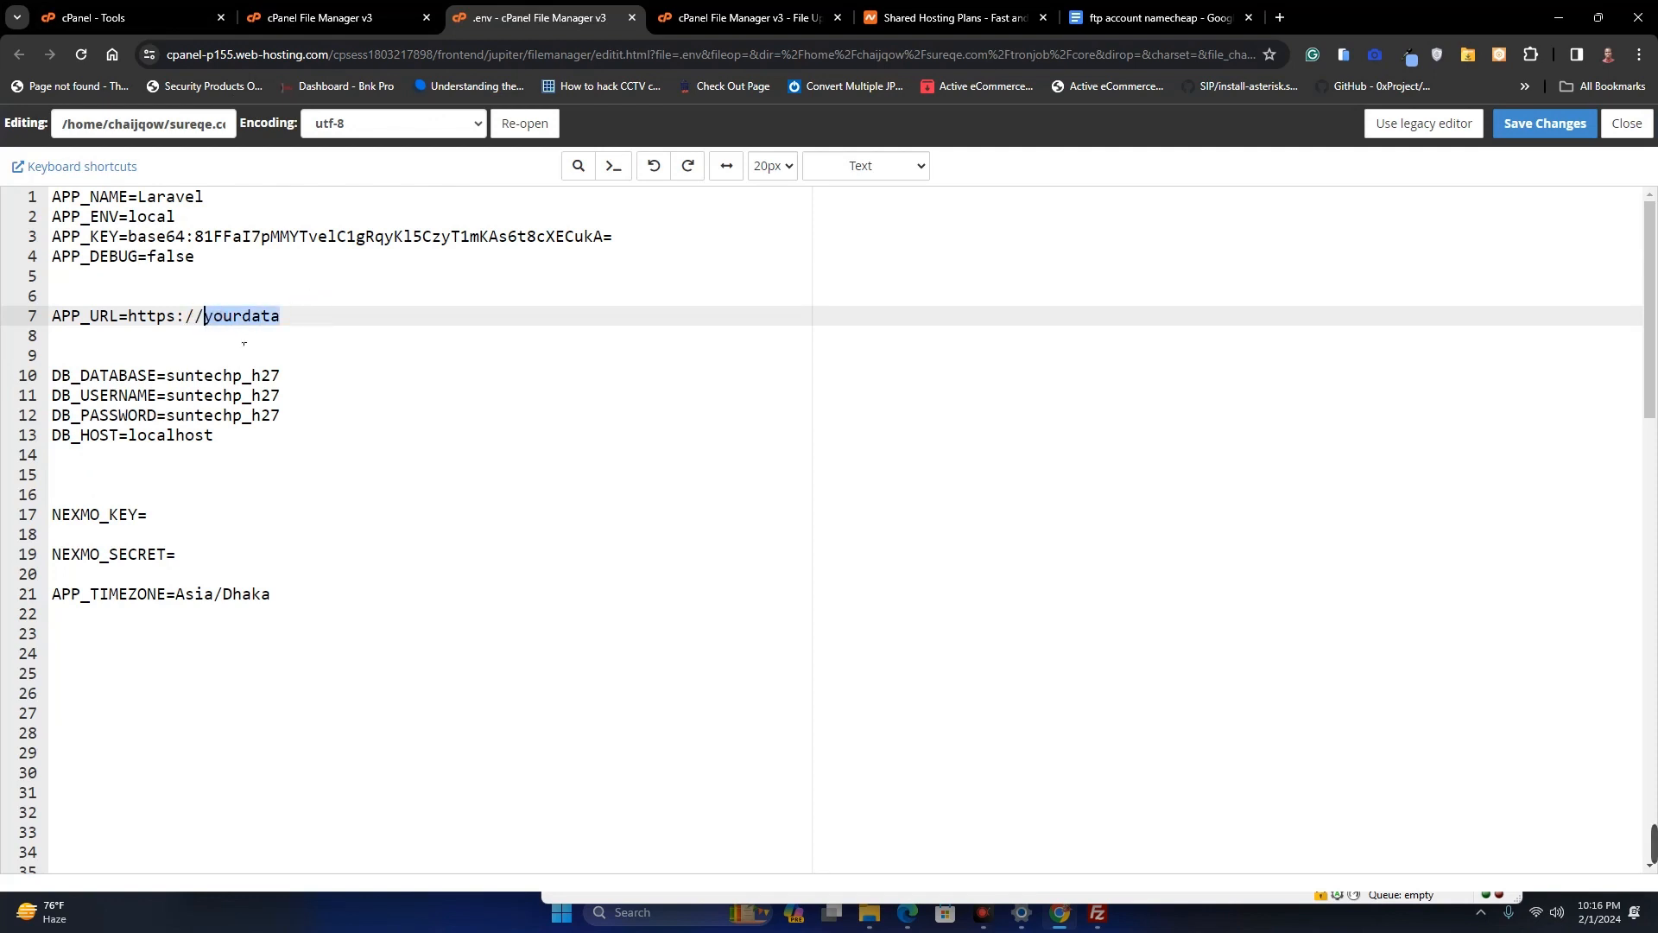
pyautogui.write('sureqe.com/tronjob/')
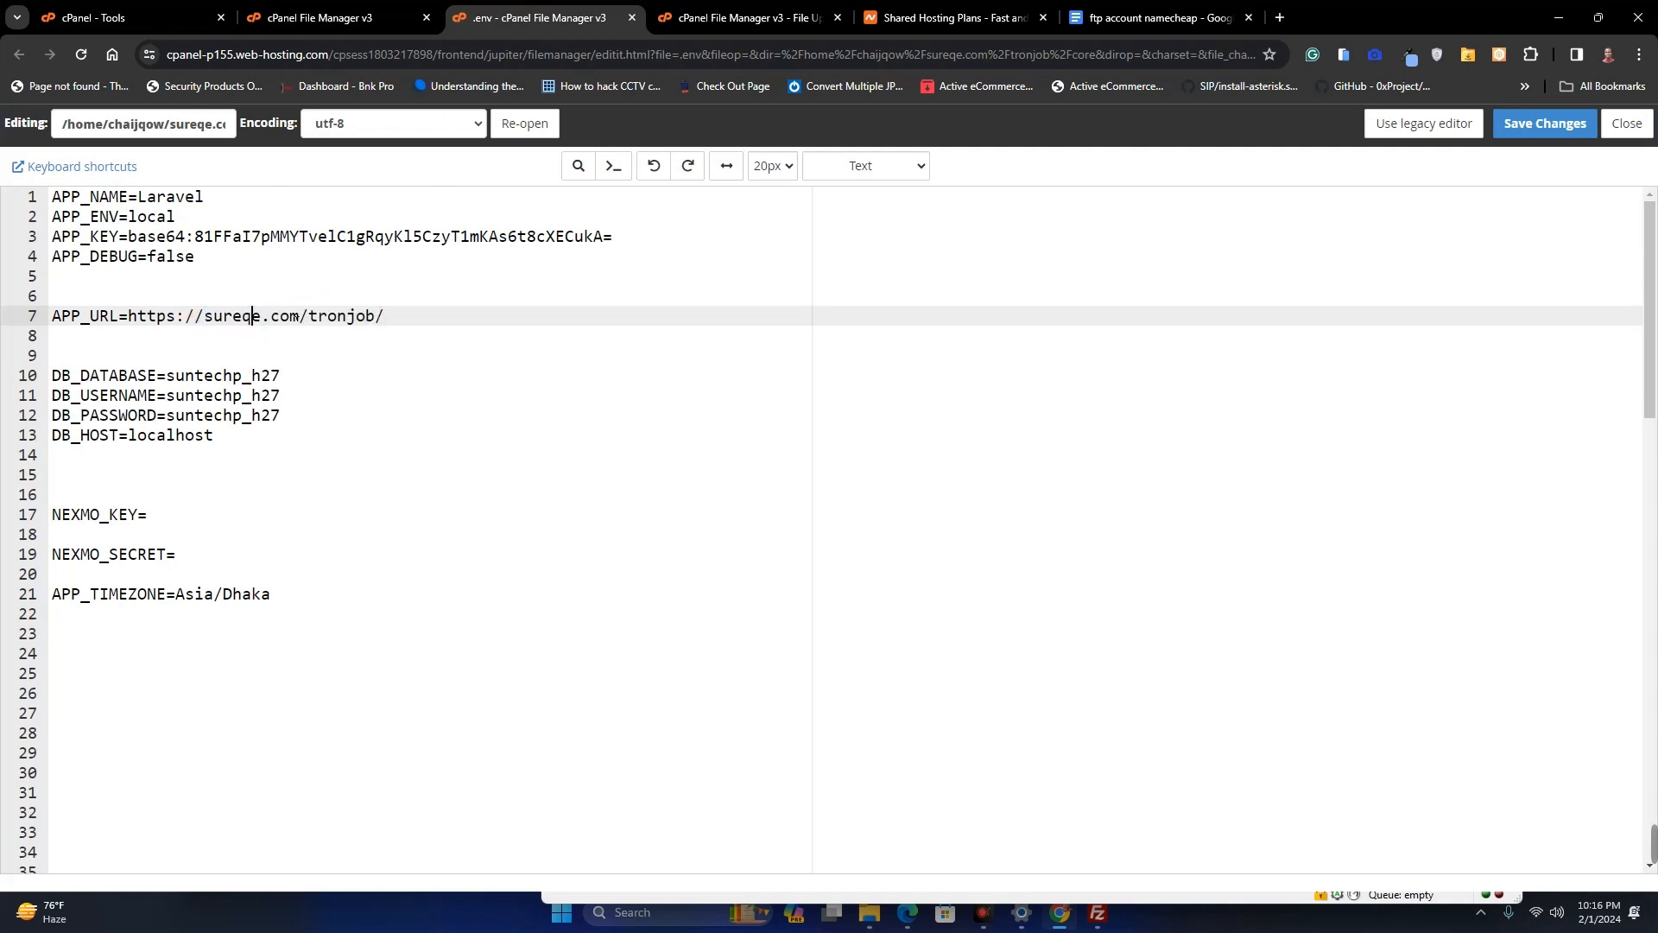
pyautogui.click(278, 396)
# - Switch to the cPanel tools page and open the MySQL Databases manager
pyautogui.click(148, 11)
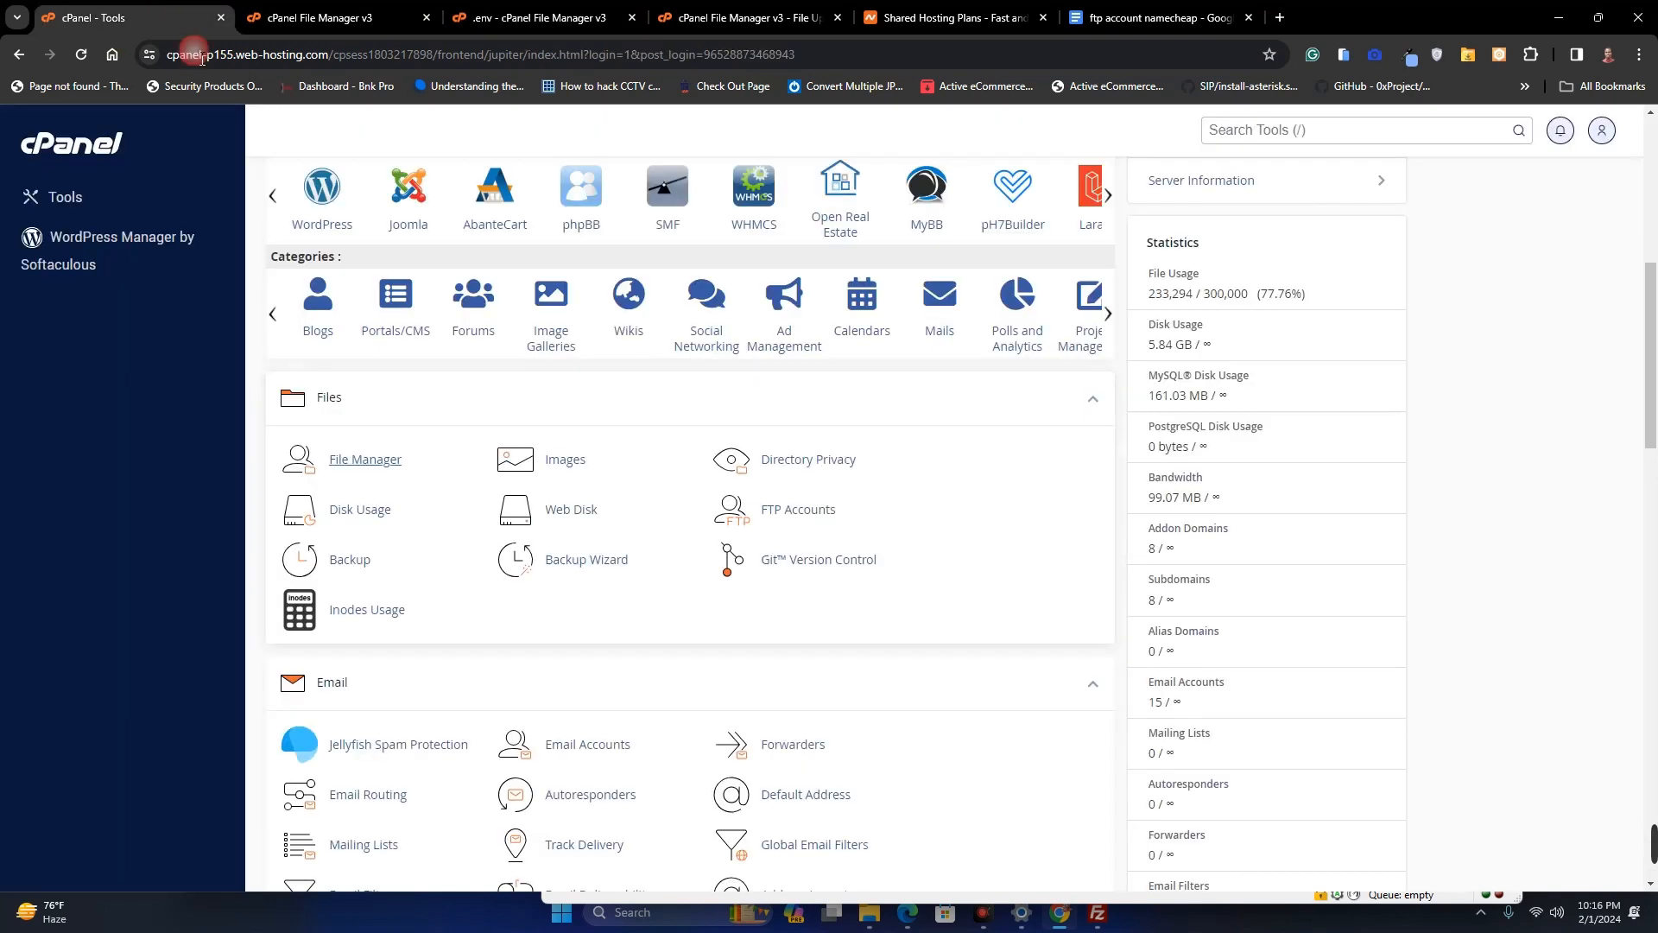
pyautogui.scroll(-12, 528, 513)
pyautogui.scroll(2, 510, 499)
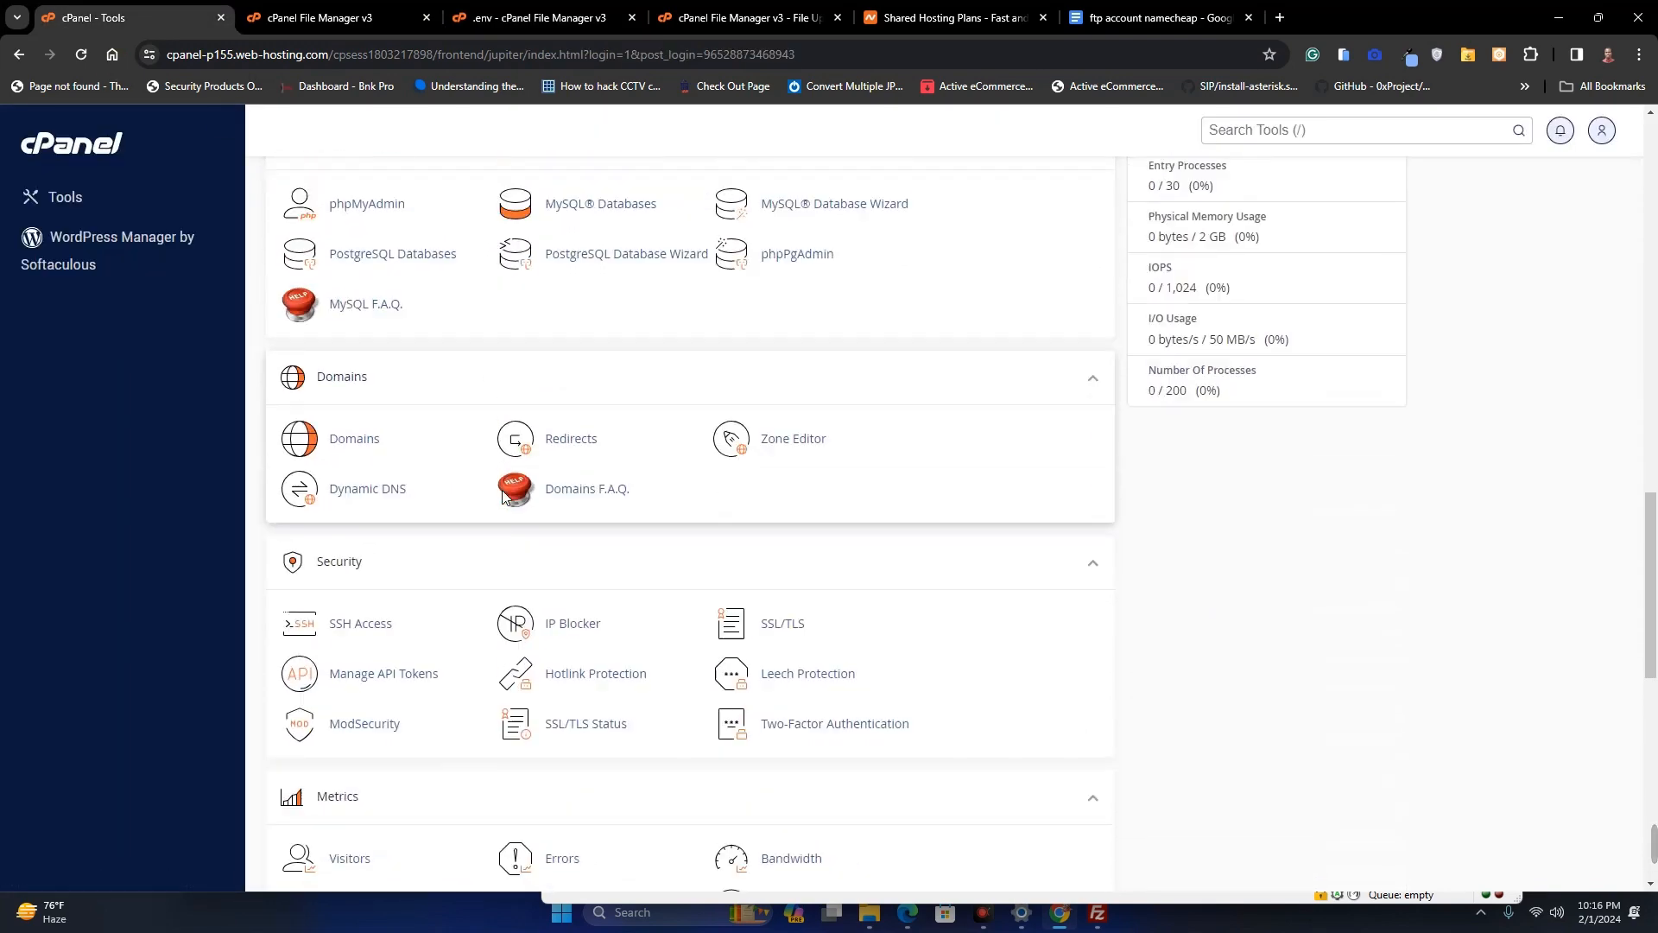
pyautogui.scroll(-8, 424, 506)
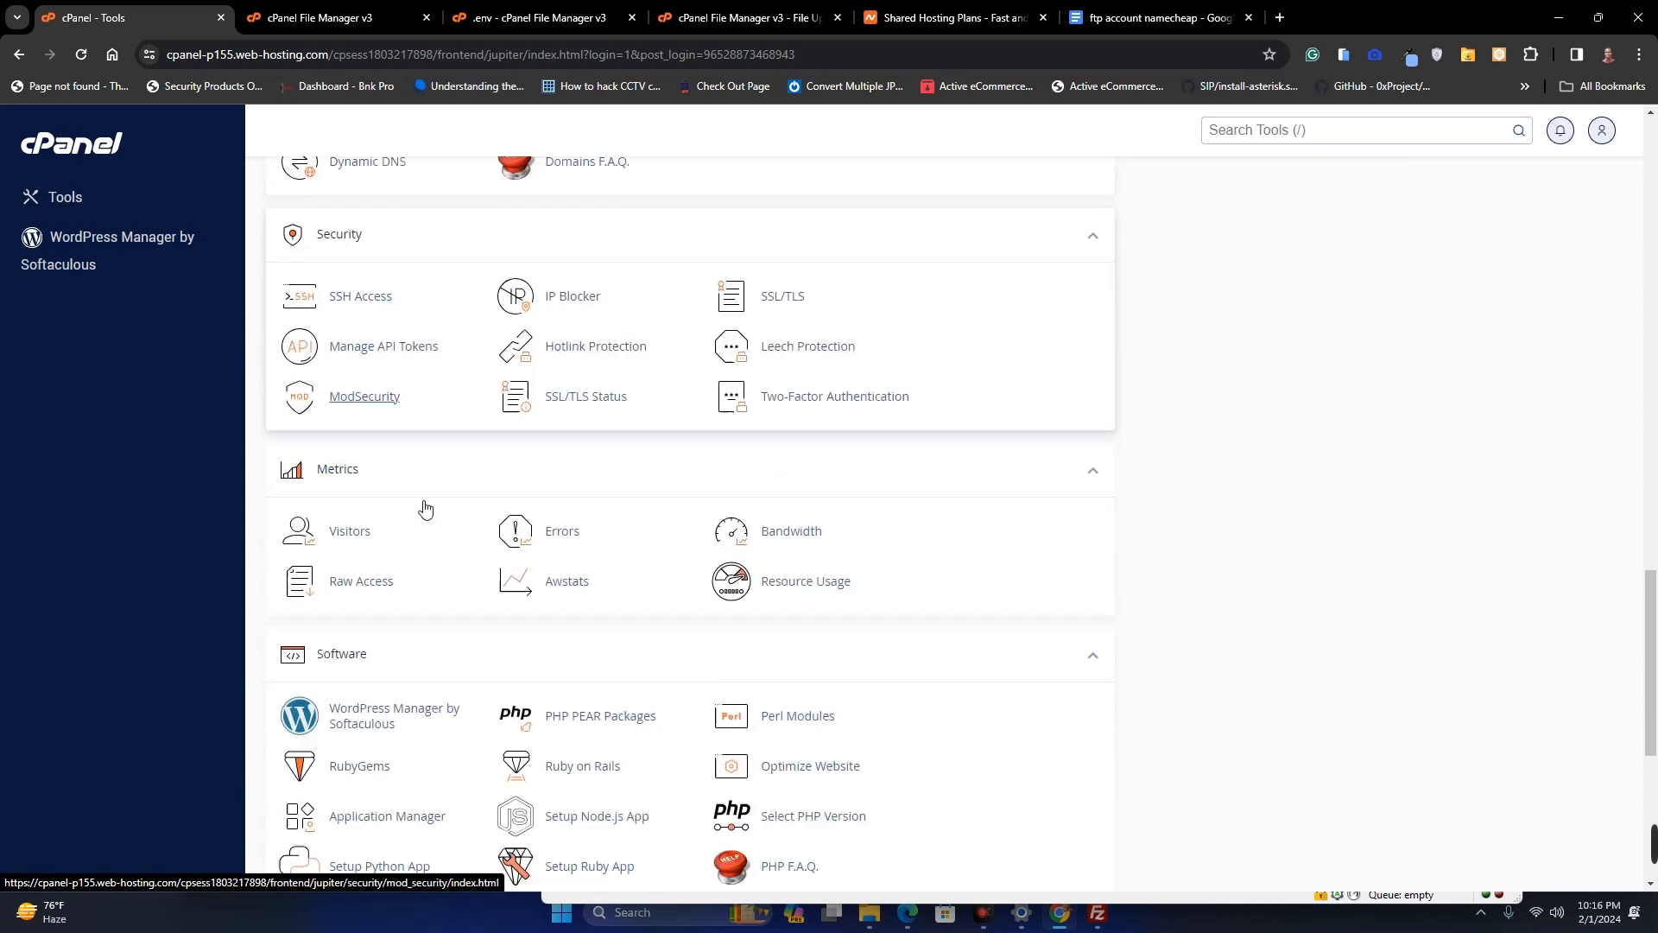
pyautogui.scroll(10, 429, 515)
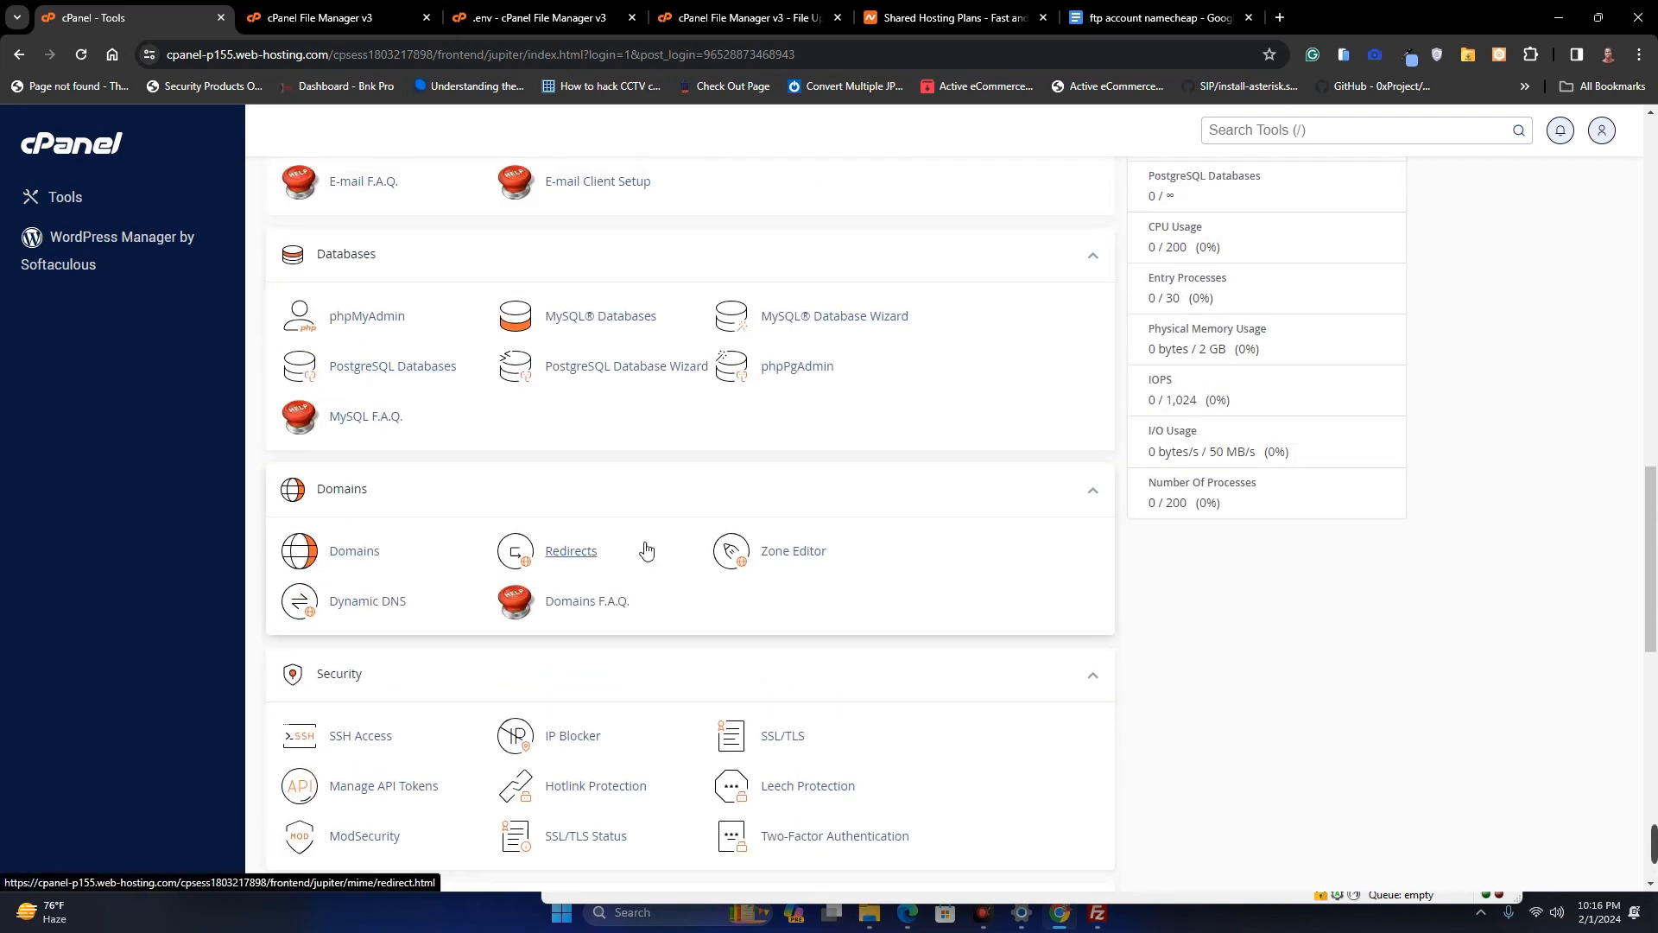
pyautogui.scroll(2, 639, 527)
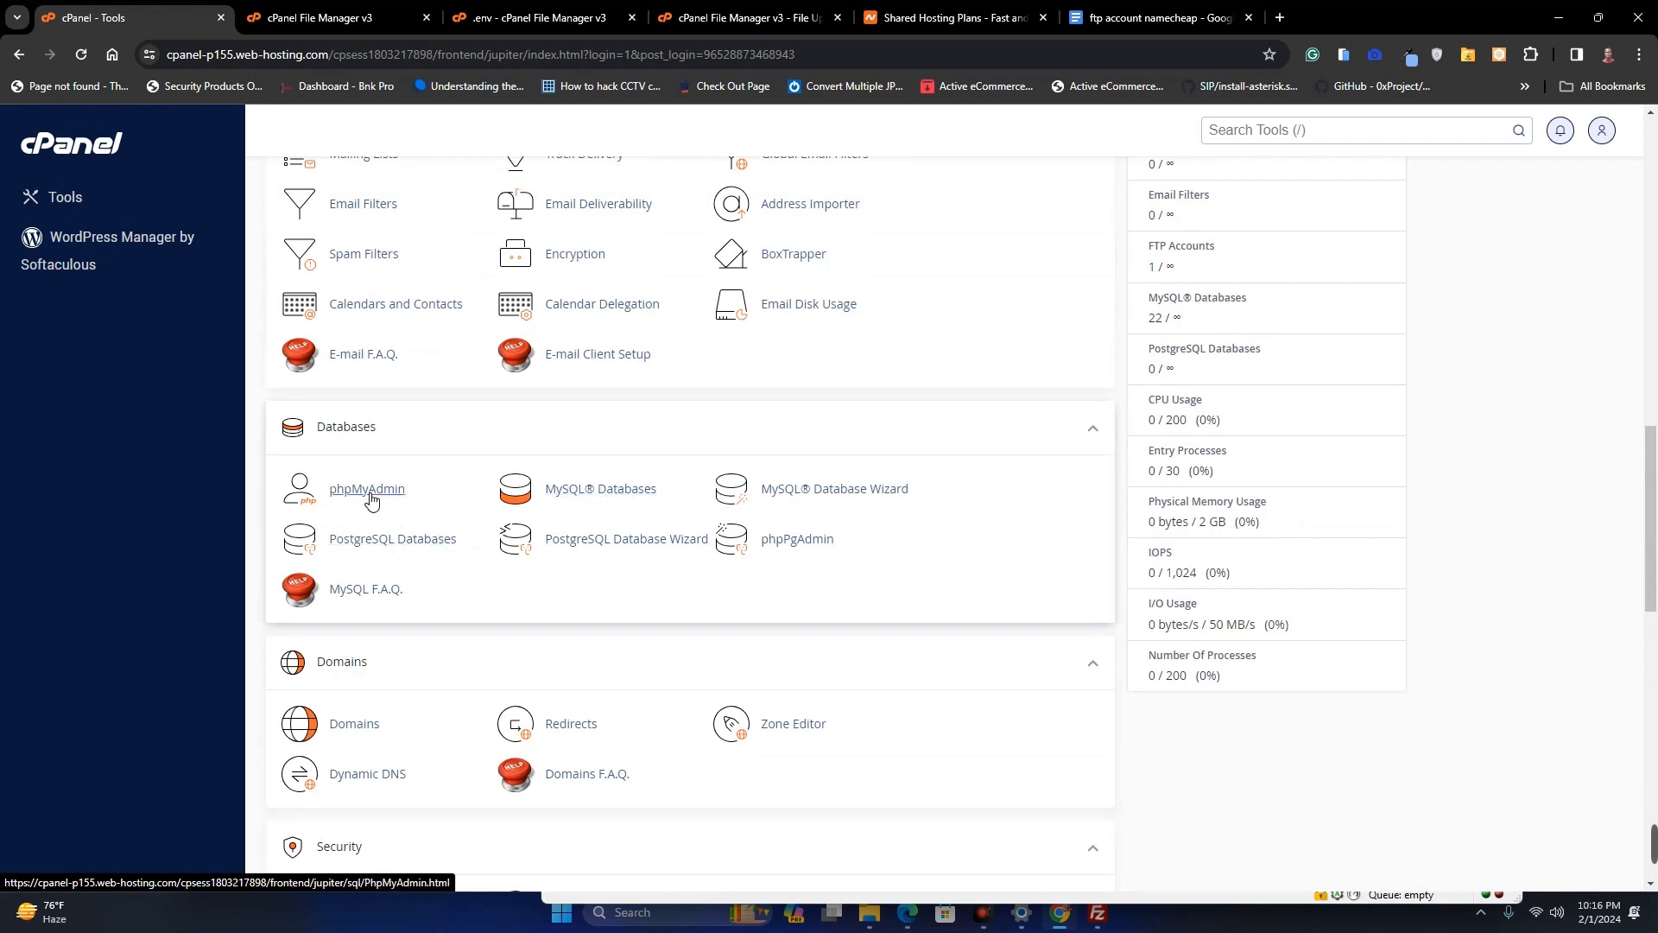
pyautogui.click(618, 490)
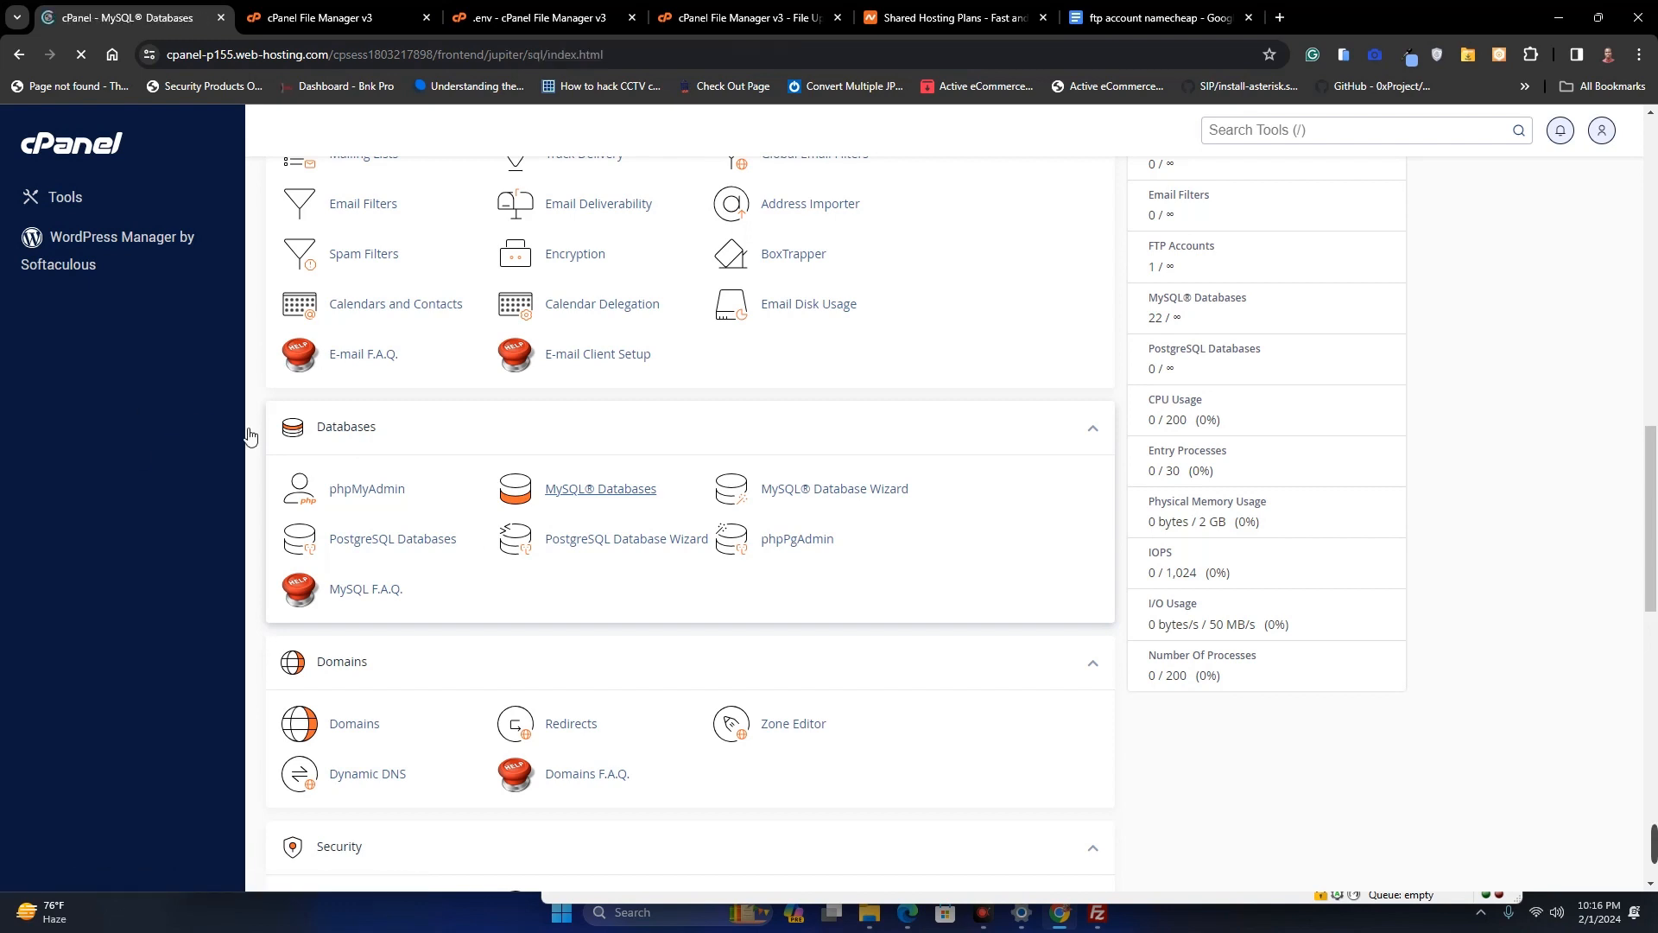
# - Create a new MySQL database with the name suffix tronjob and return to the database management page
pyautogui.scroll(-1, 552, 428)
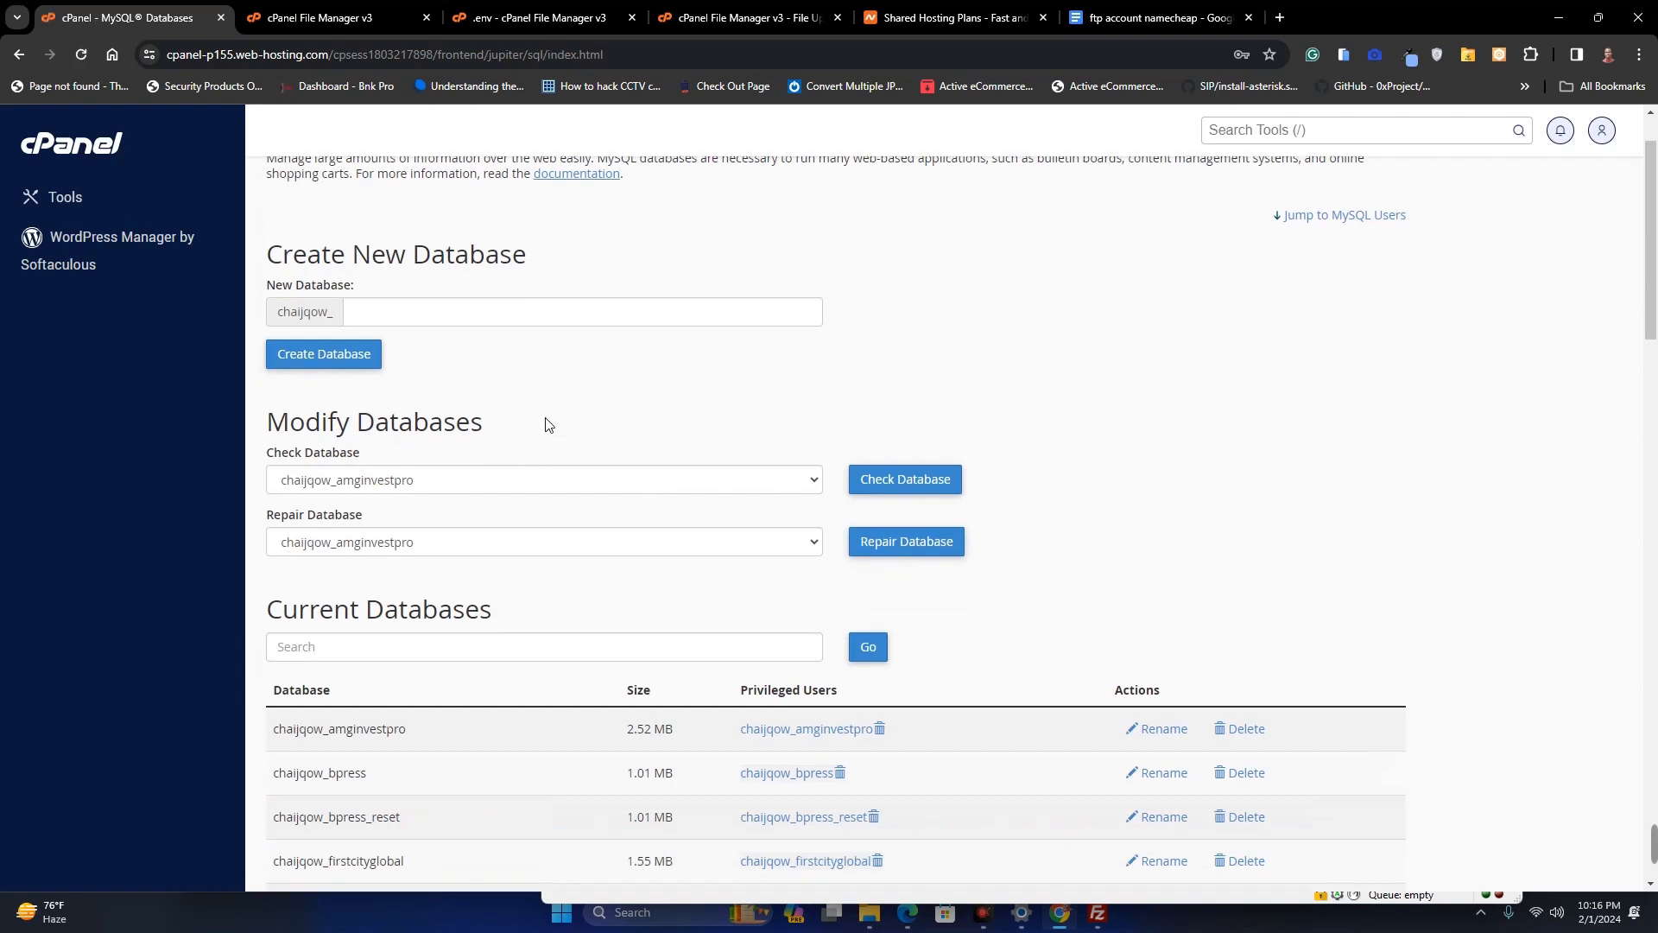
pyautogui.click(583, 317)
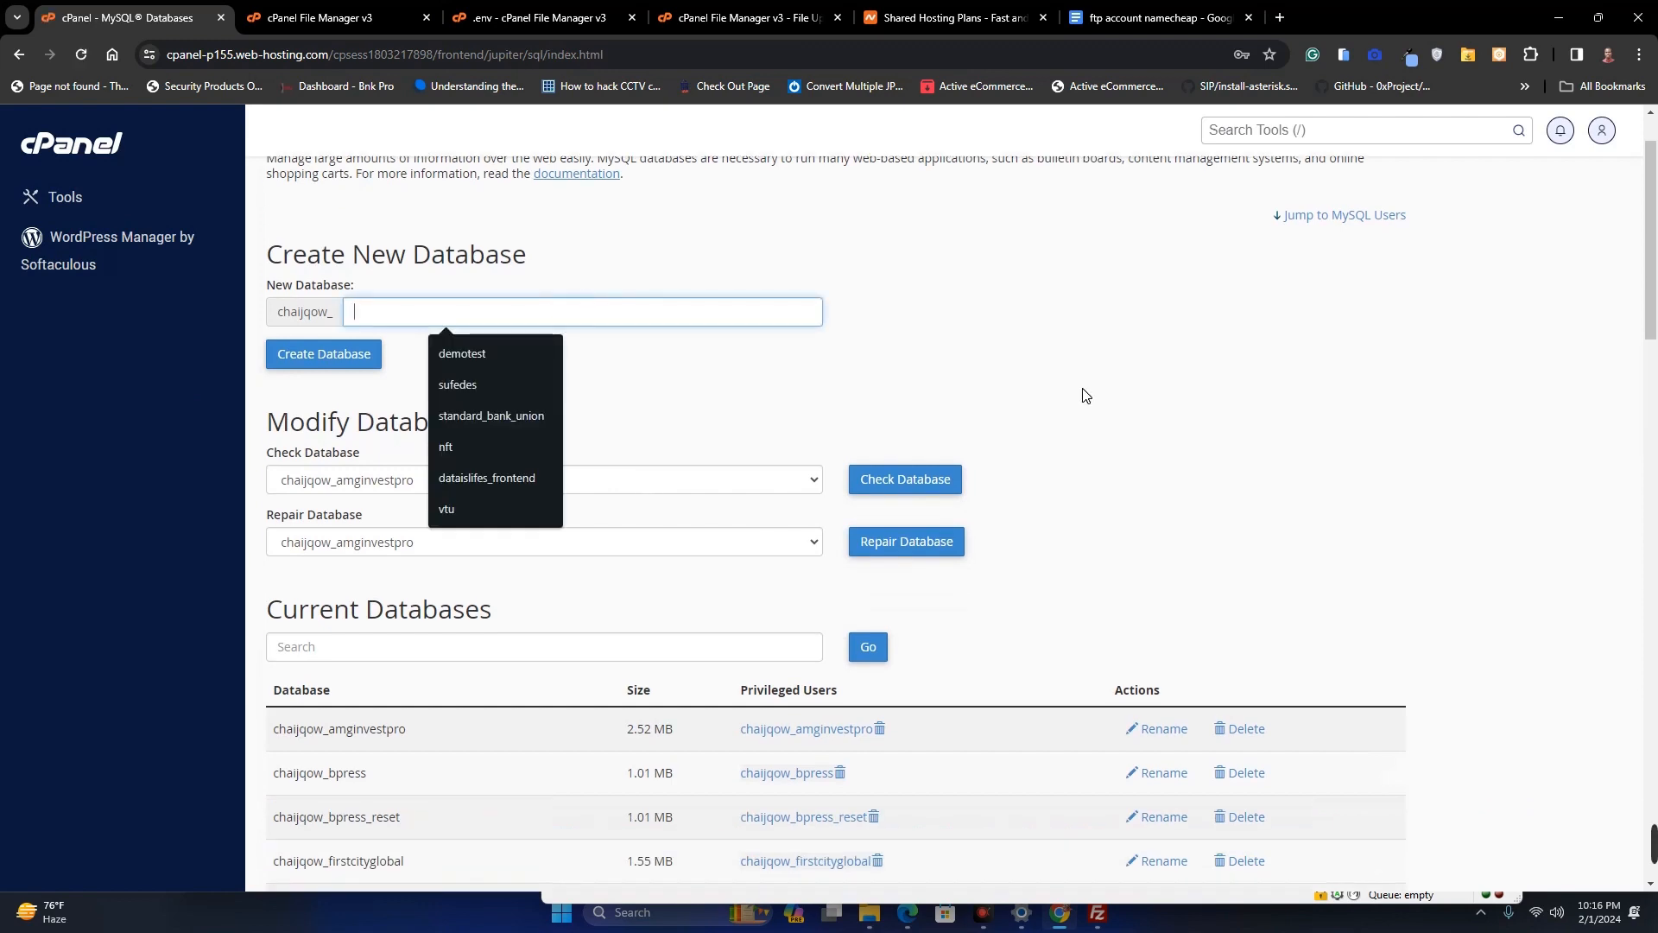
pyautogui.write('tronjob')
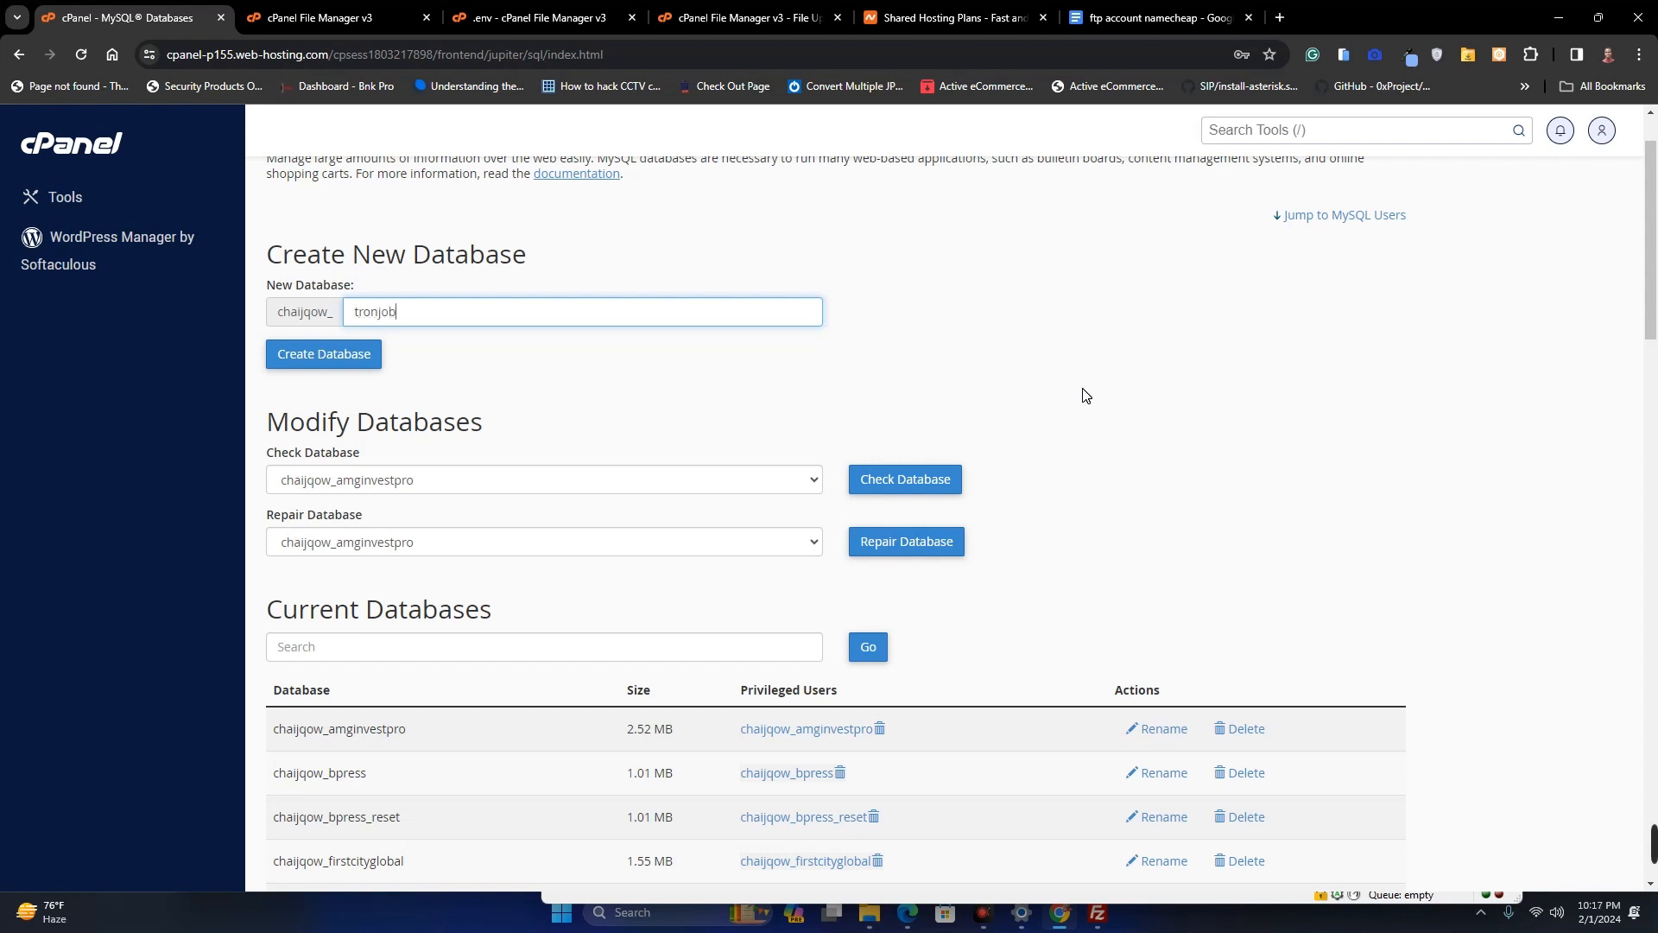
pyautogui.click(324, 355)
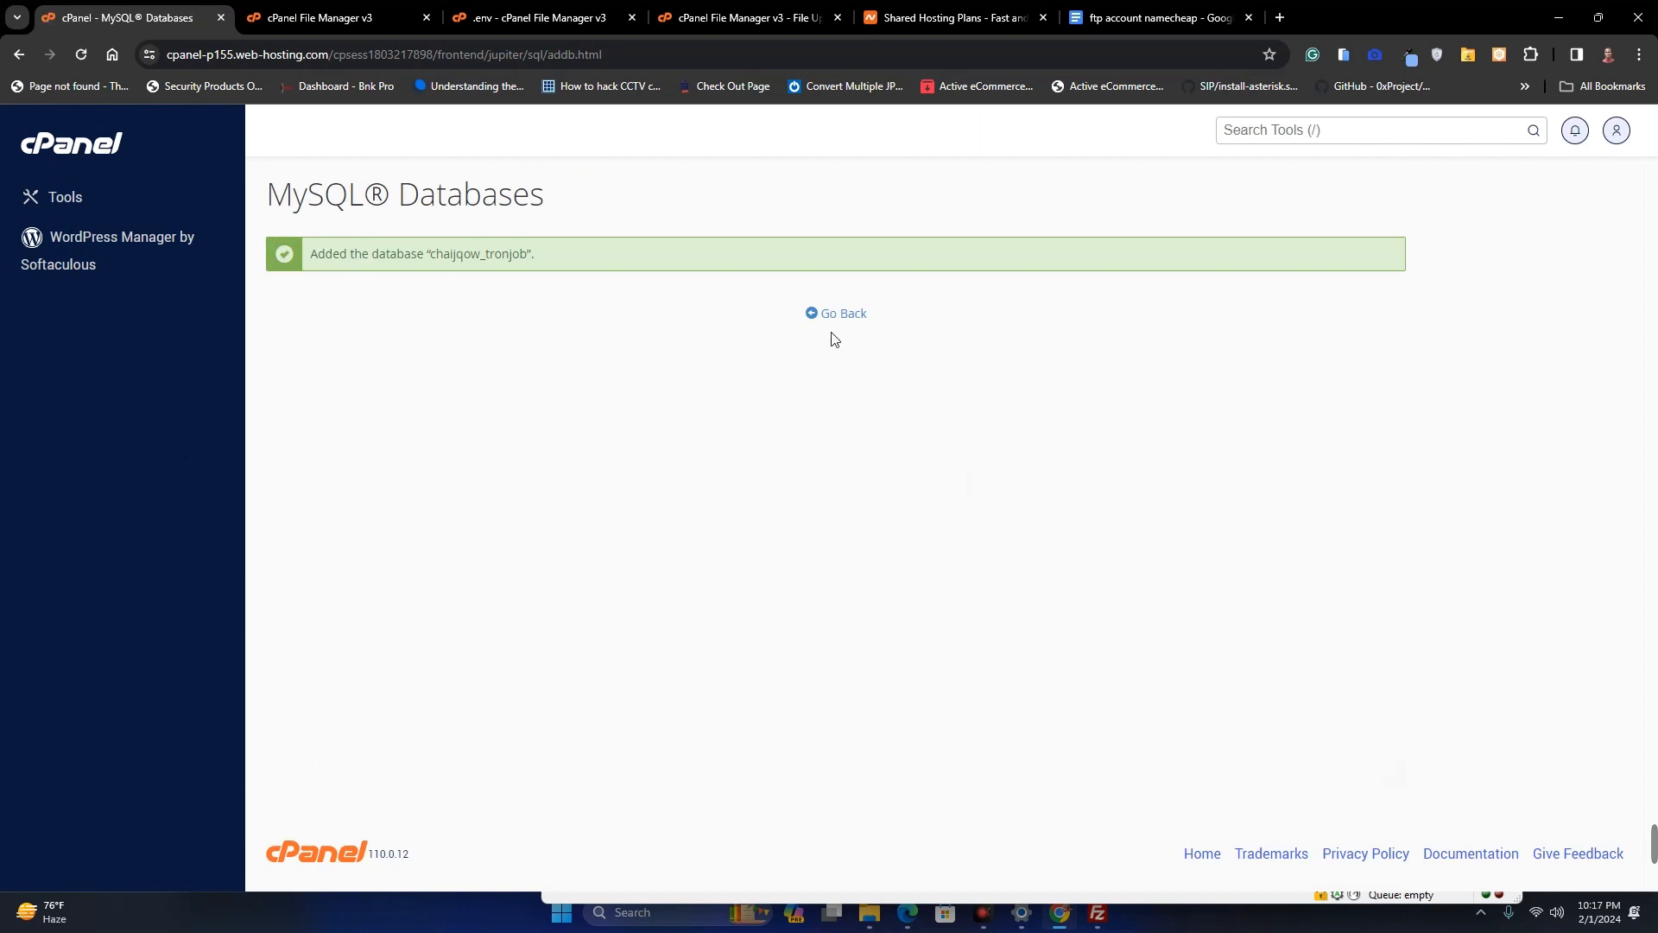
pyautogui.click(849, 315)
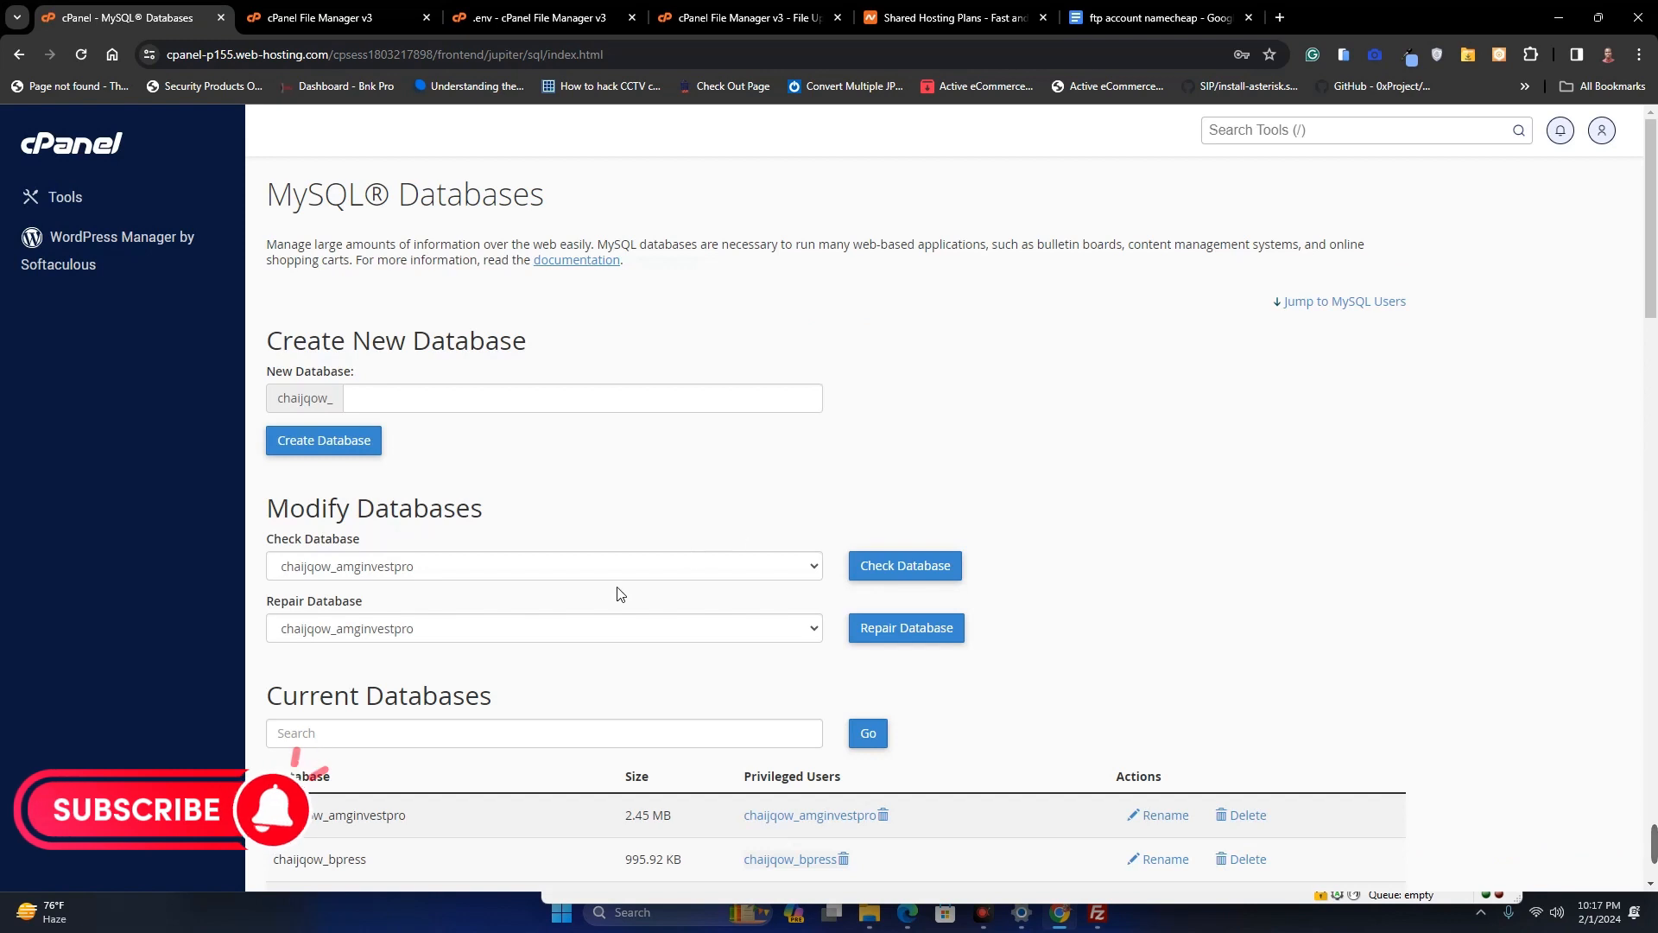
# - Replace the prefilled username suffix for the new MySQL user with tronjob
pyautogui.scroll(-14, 620, 595)
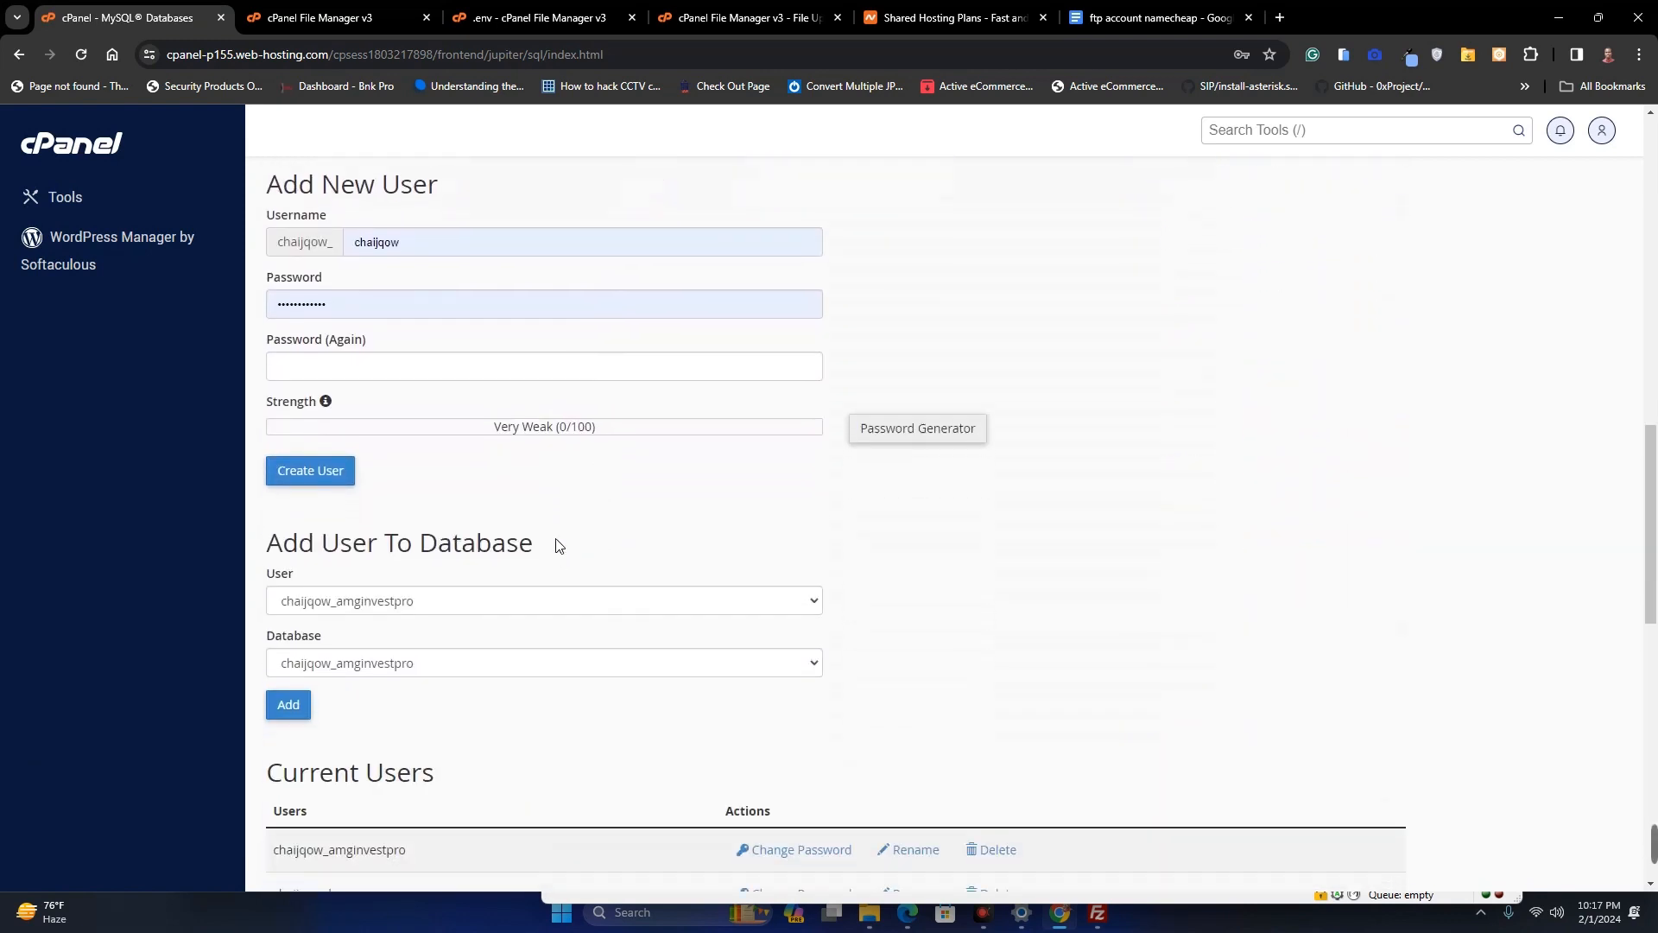
pyautogui.click(434, 242)
pyautogui.doubleClick(427, 240)
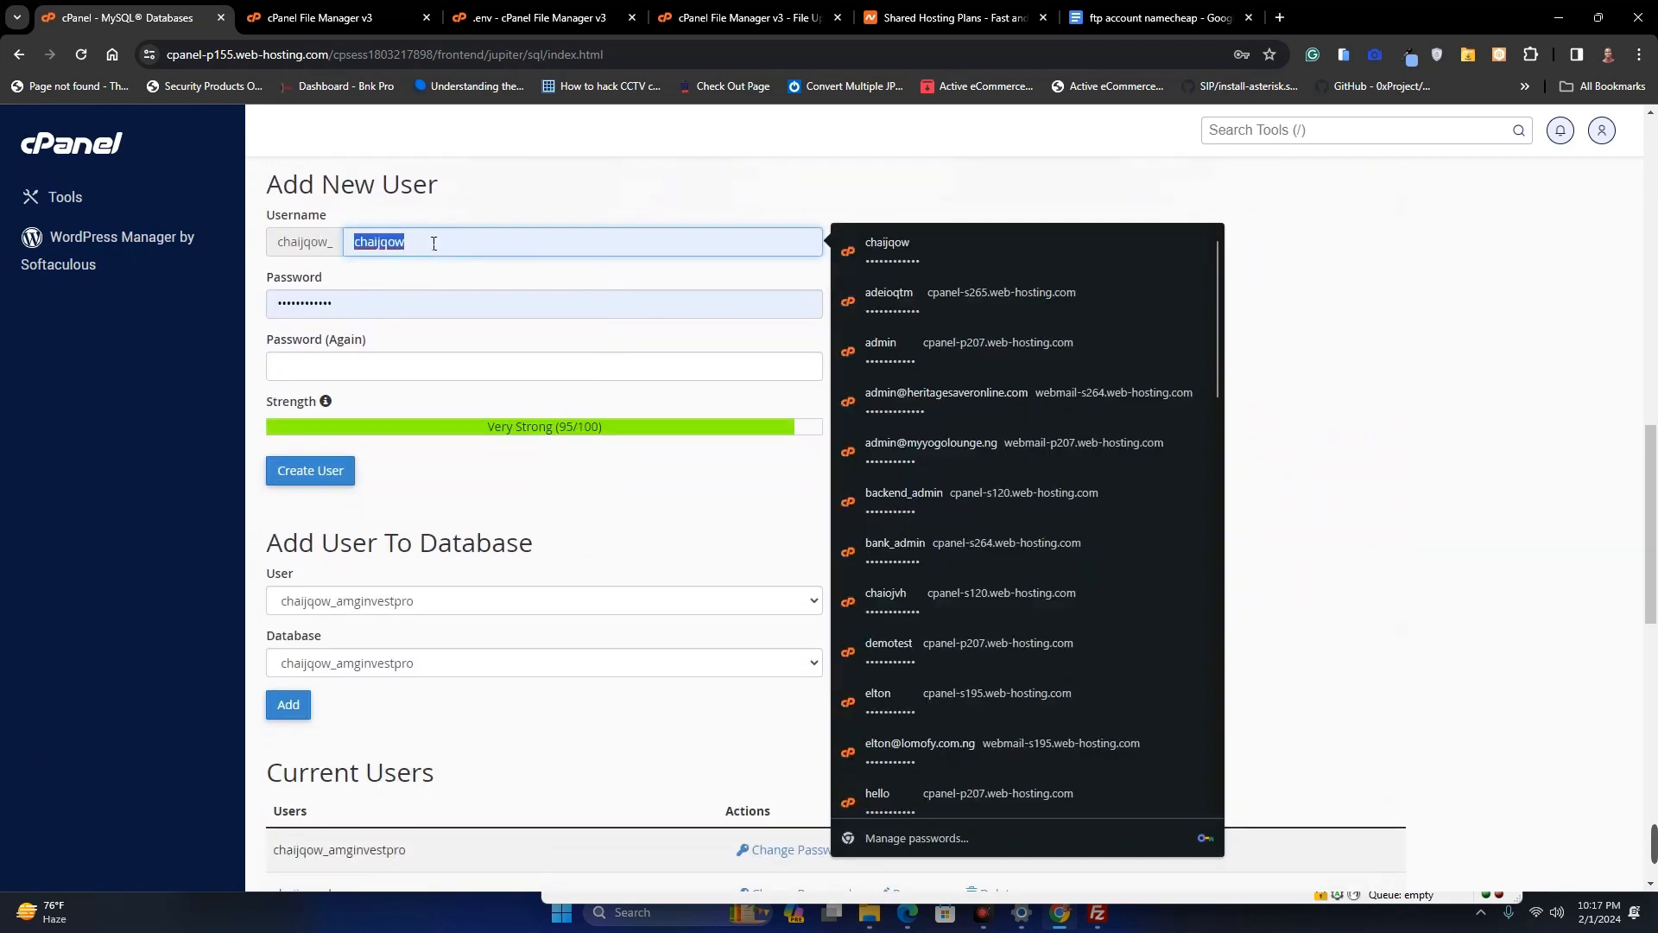
pyautogui.write('tronjob')
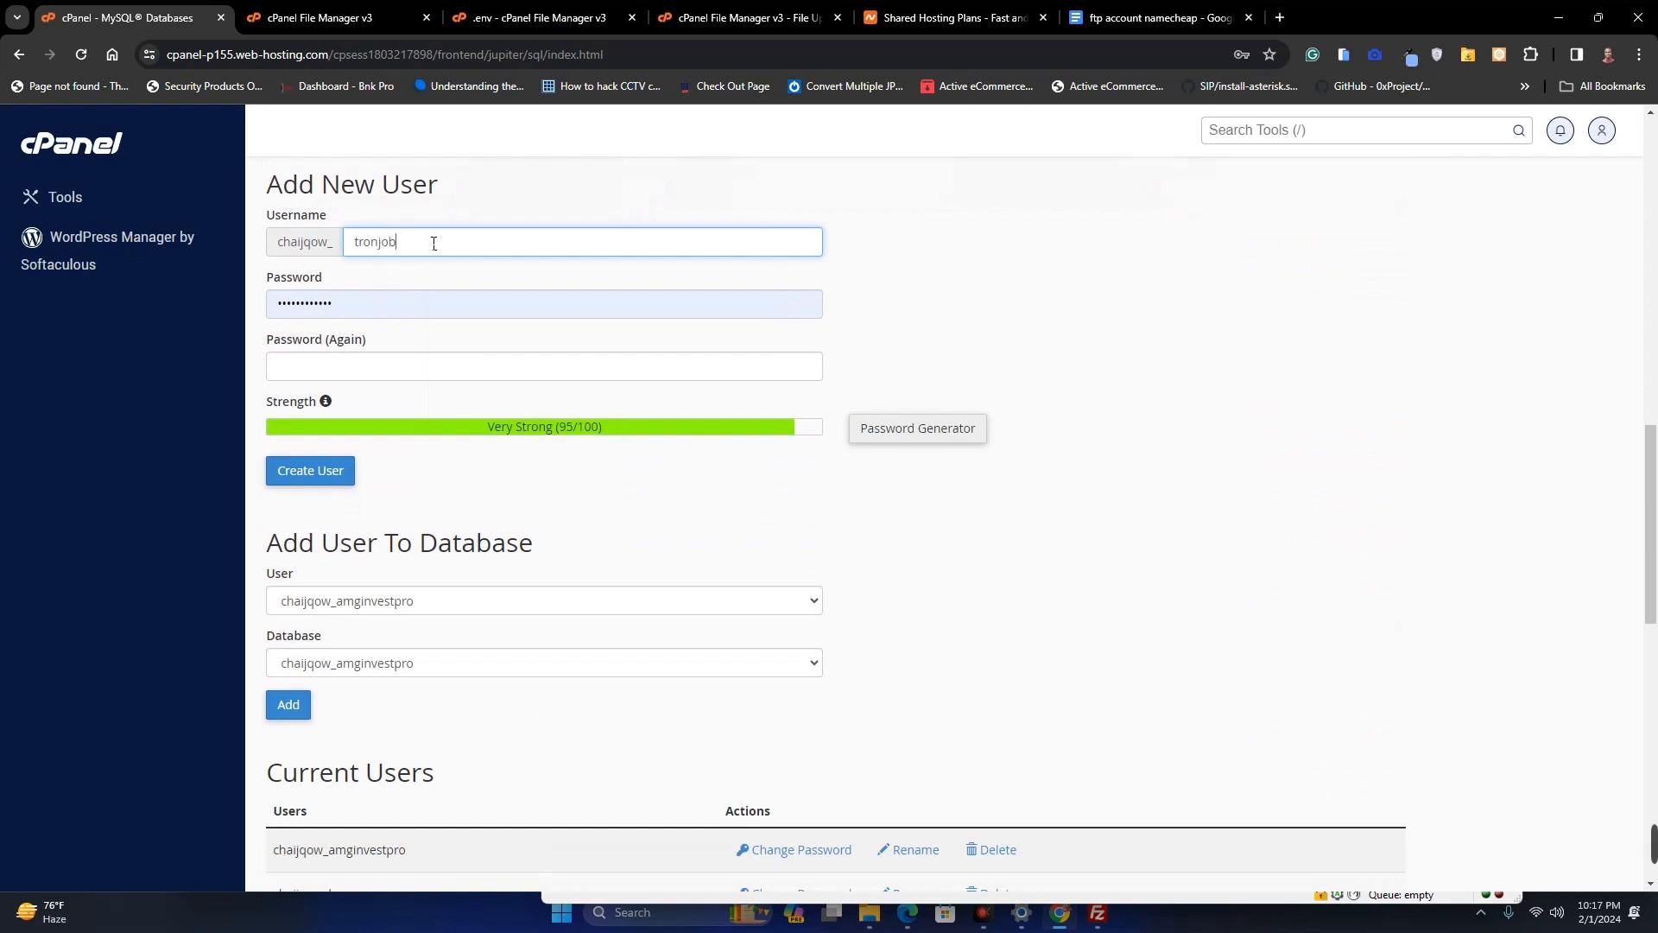
pyautogui.hotkey('ctrl', 'a')
pyautogui.click(435, 244)
# - Generate and copy a password for the new MySQL user, apply it to the password fields and create the user
pyautogui.click(895, 437)
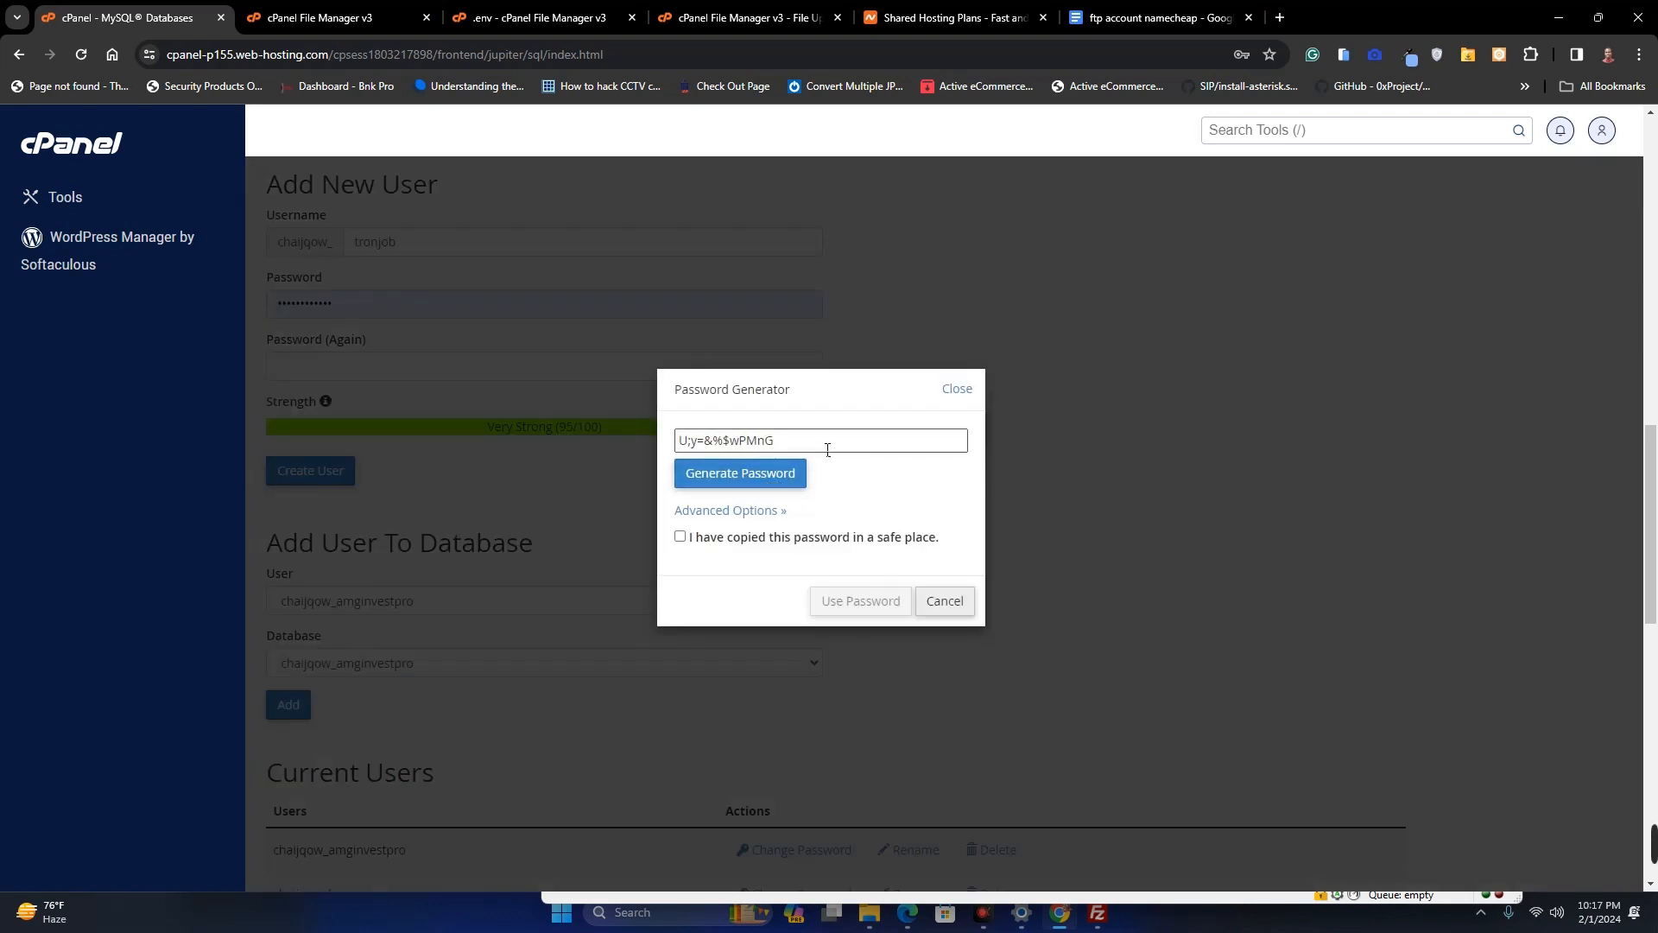
pyautogui.moveTo(825, 444); pyautogui.dragTo(640, 448)
pyautogui.hotkey('ctrl', 'c')
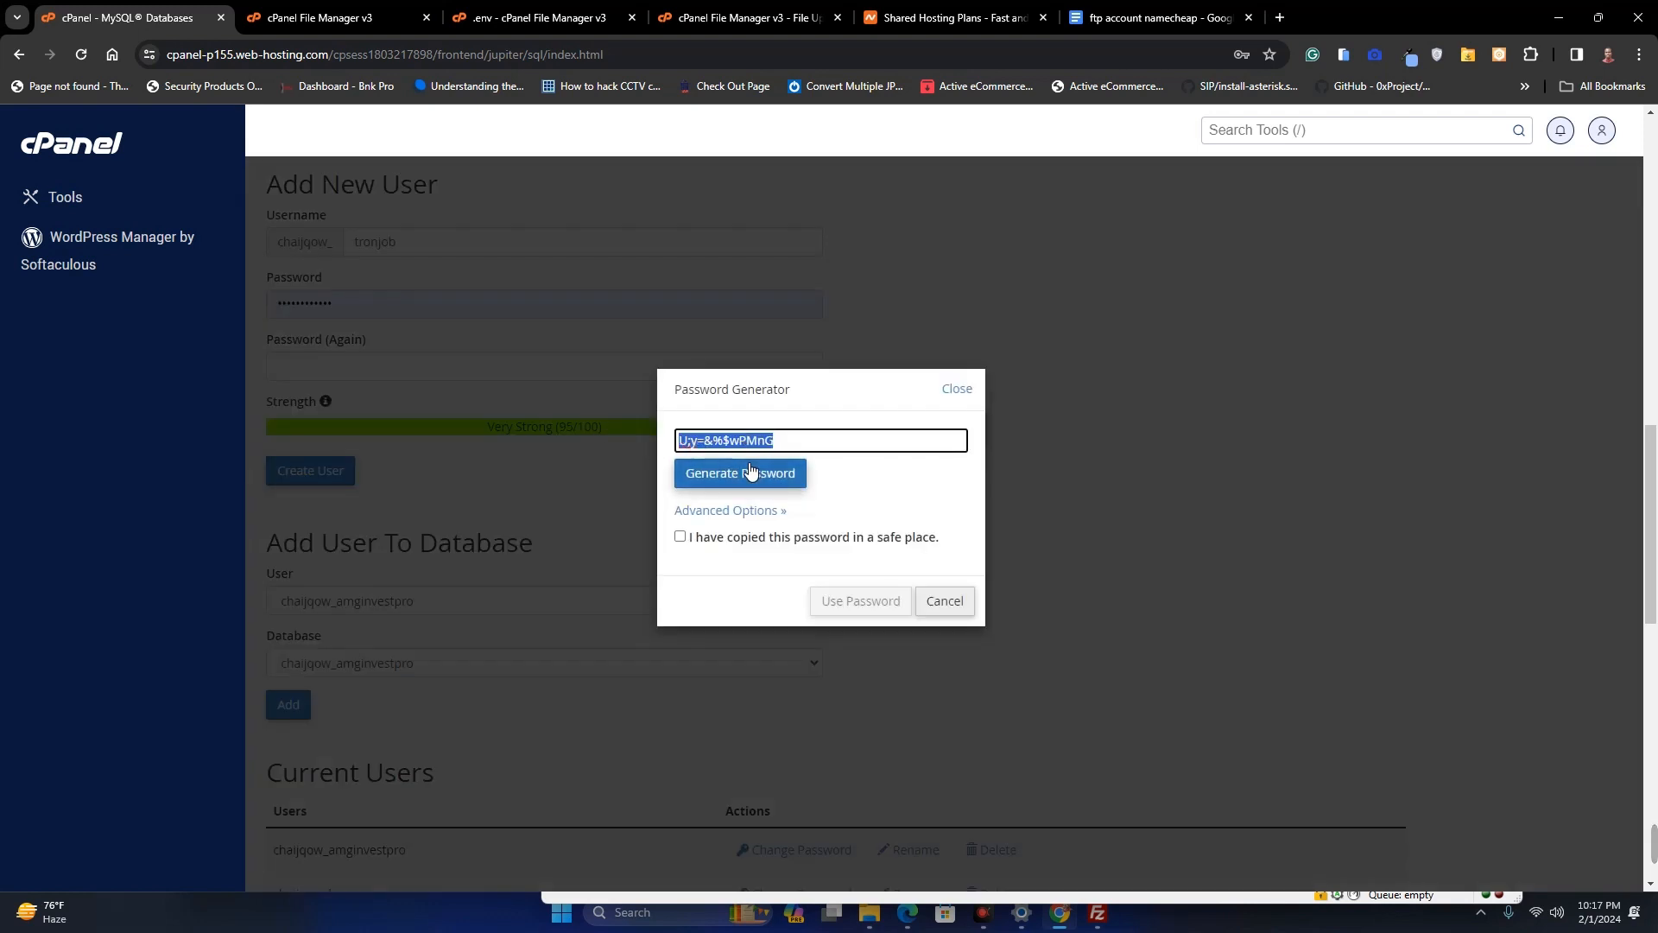
pyautogui.click(735, 544)
pyautogui.click(737, 537)
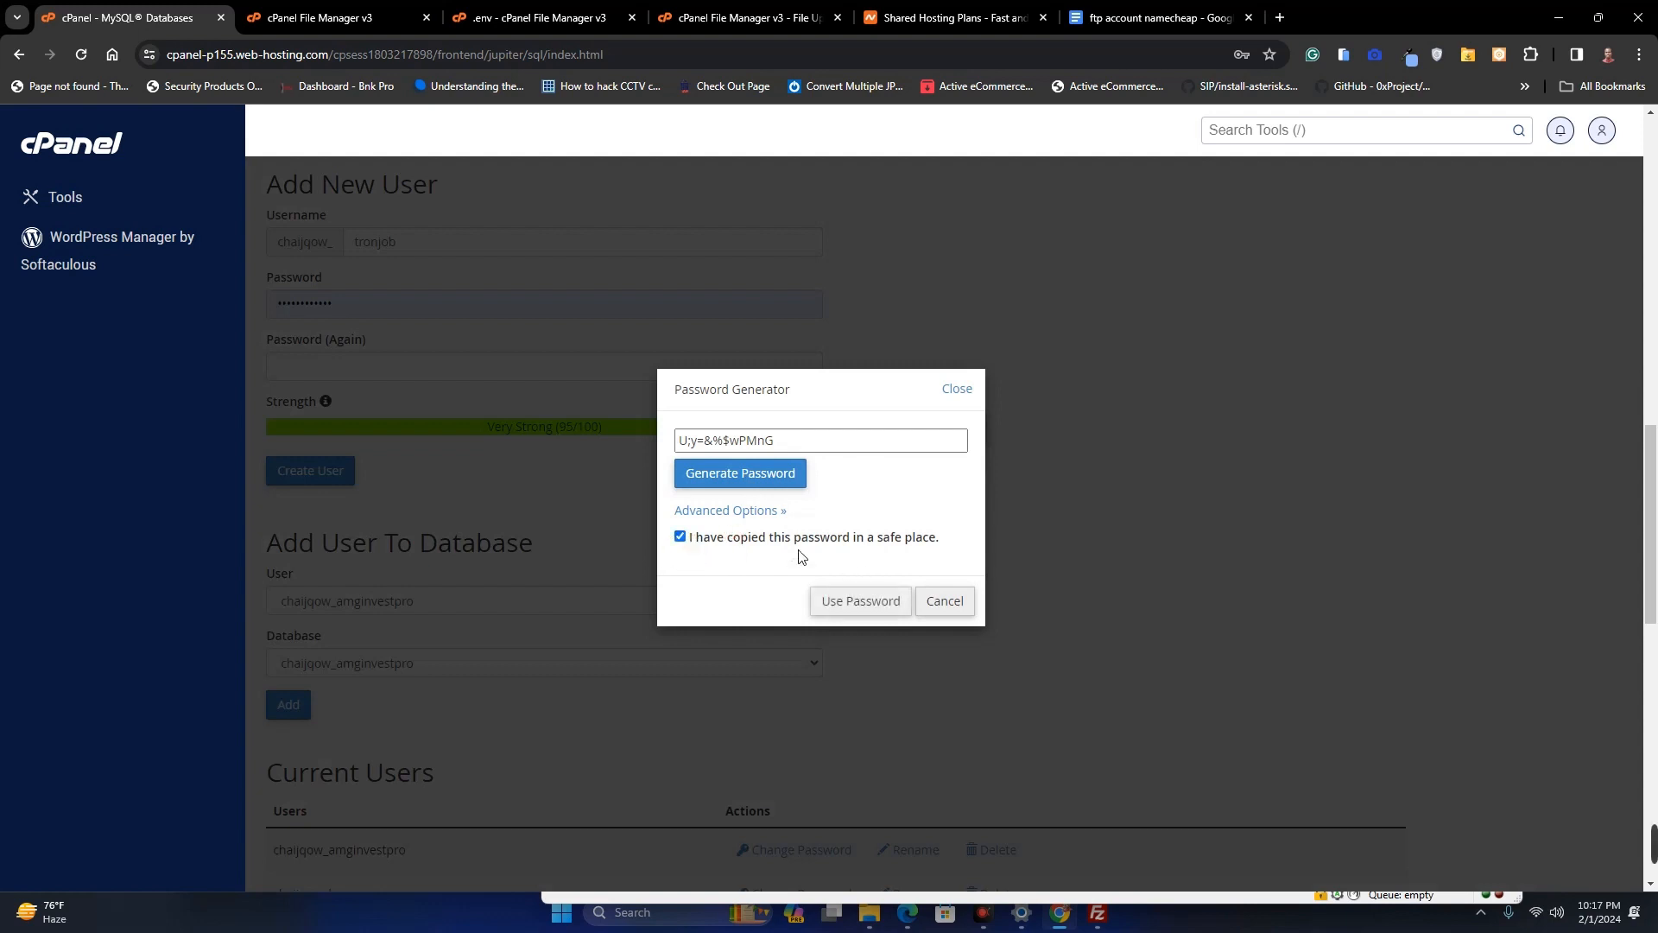
pyautogui.click(858, 598)
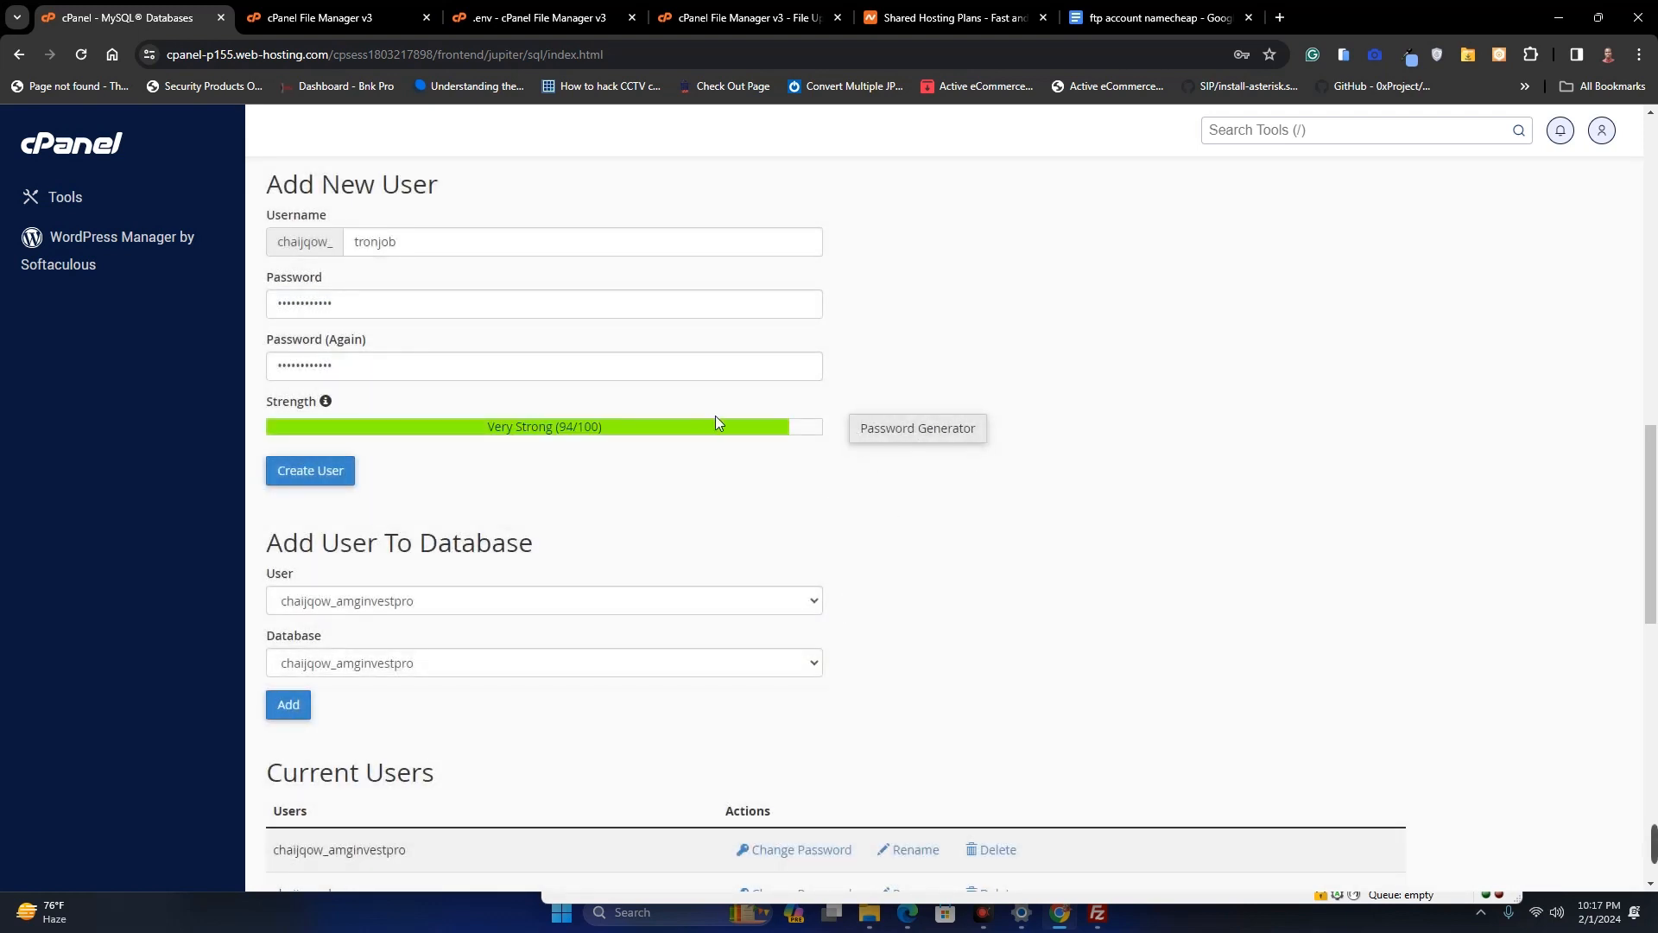
pyautogui.click(323, 475)
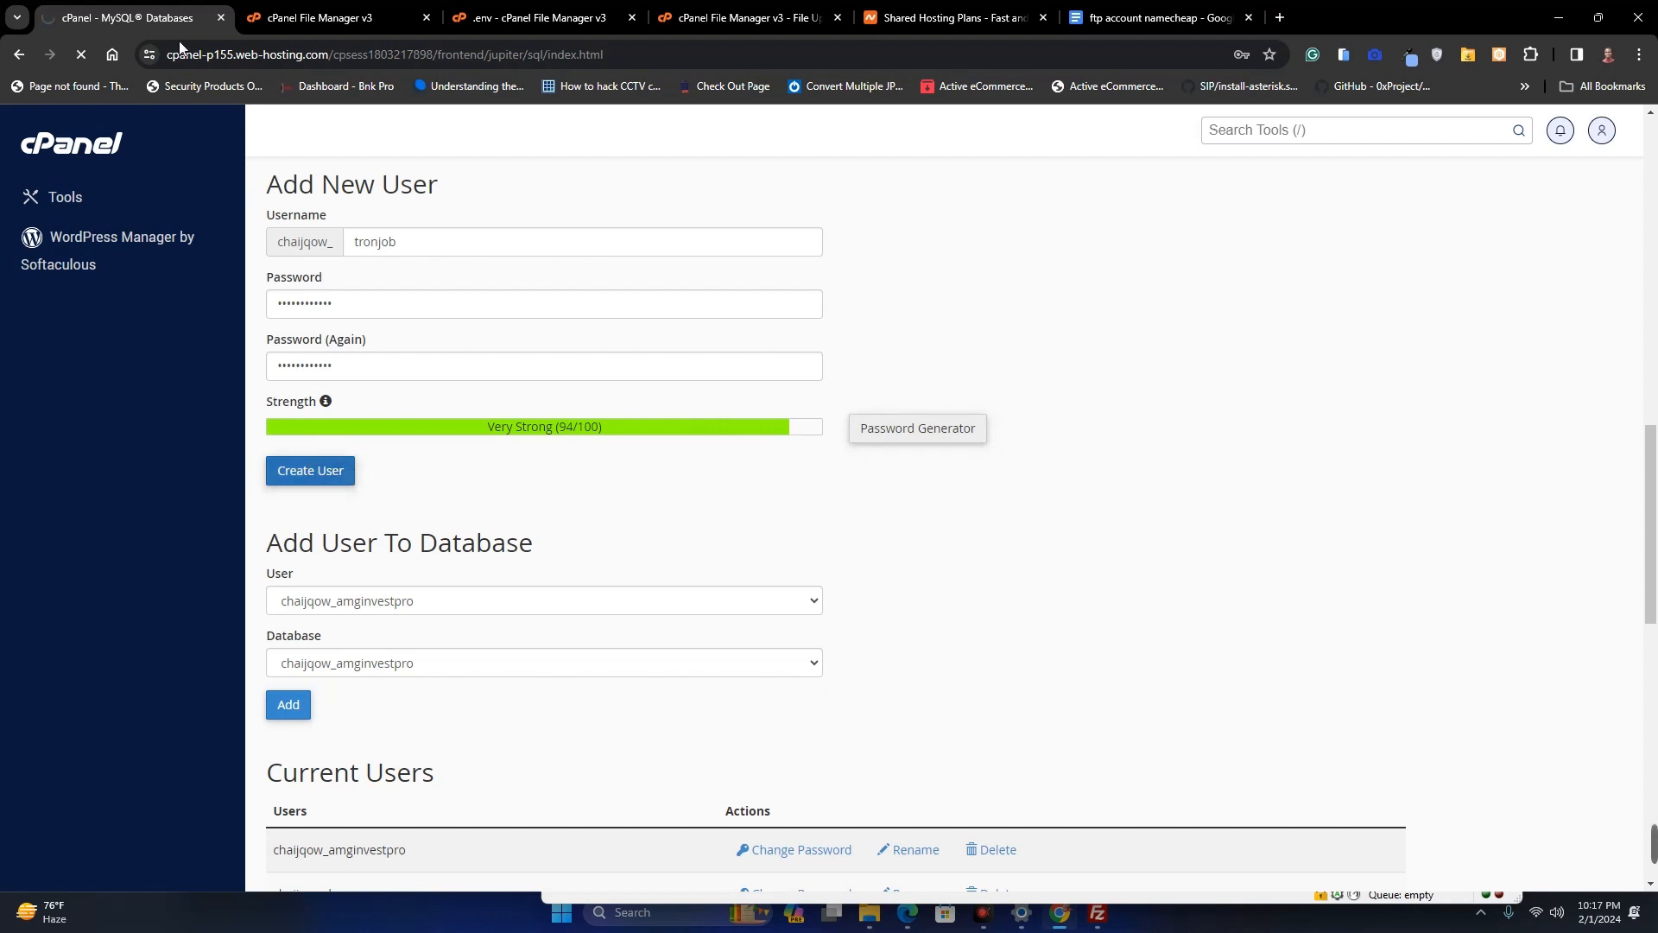
# - Replace the DB_PASSWORD value in the .env file with the copied database user password
pyautogui.click(486, 18)
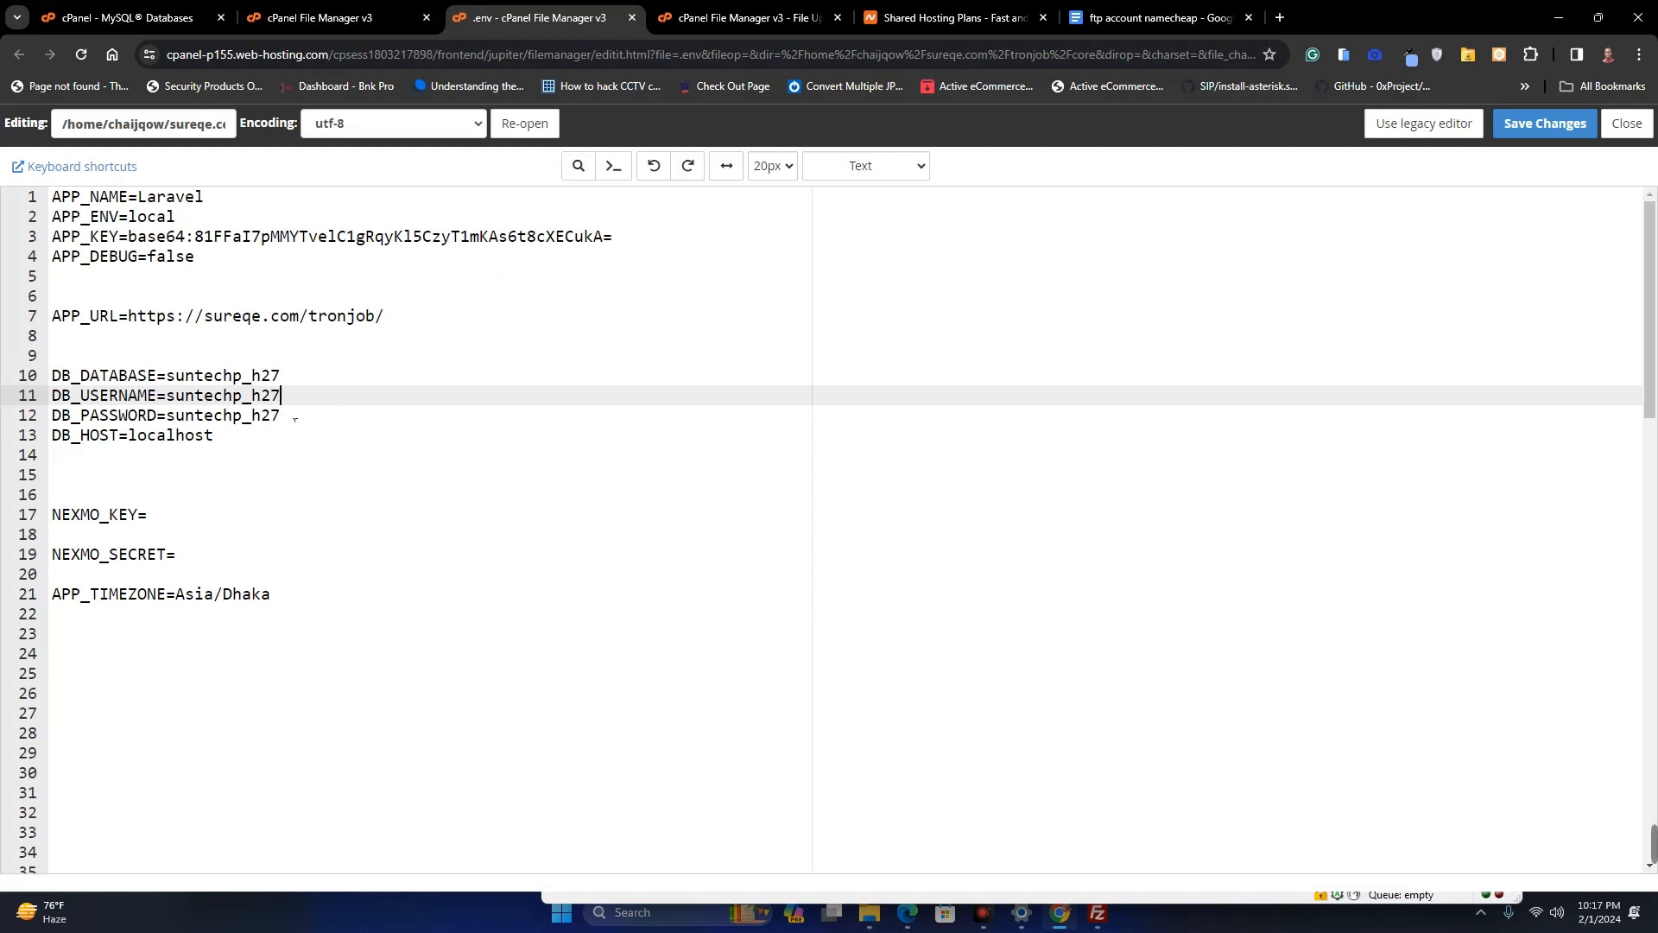
pyautogui.moveTo(295, 418); pyautogui.dragTo(167, 416)
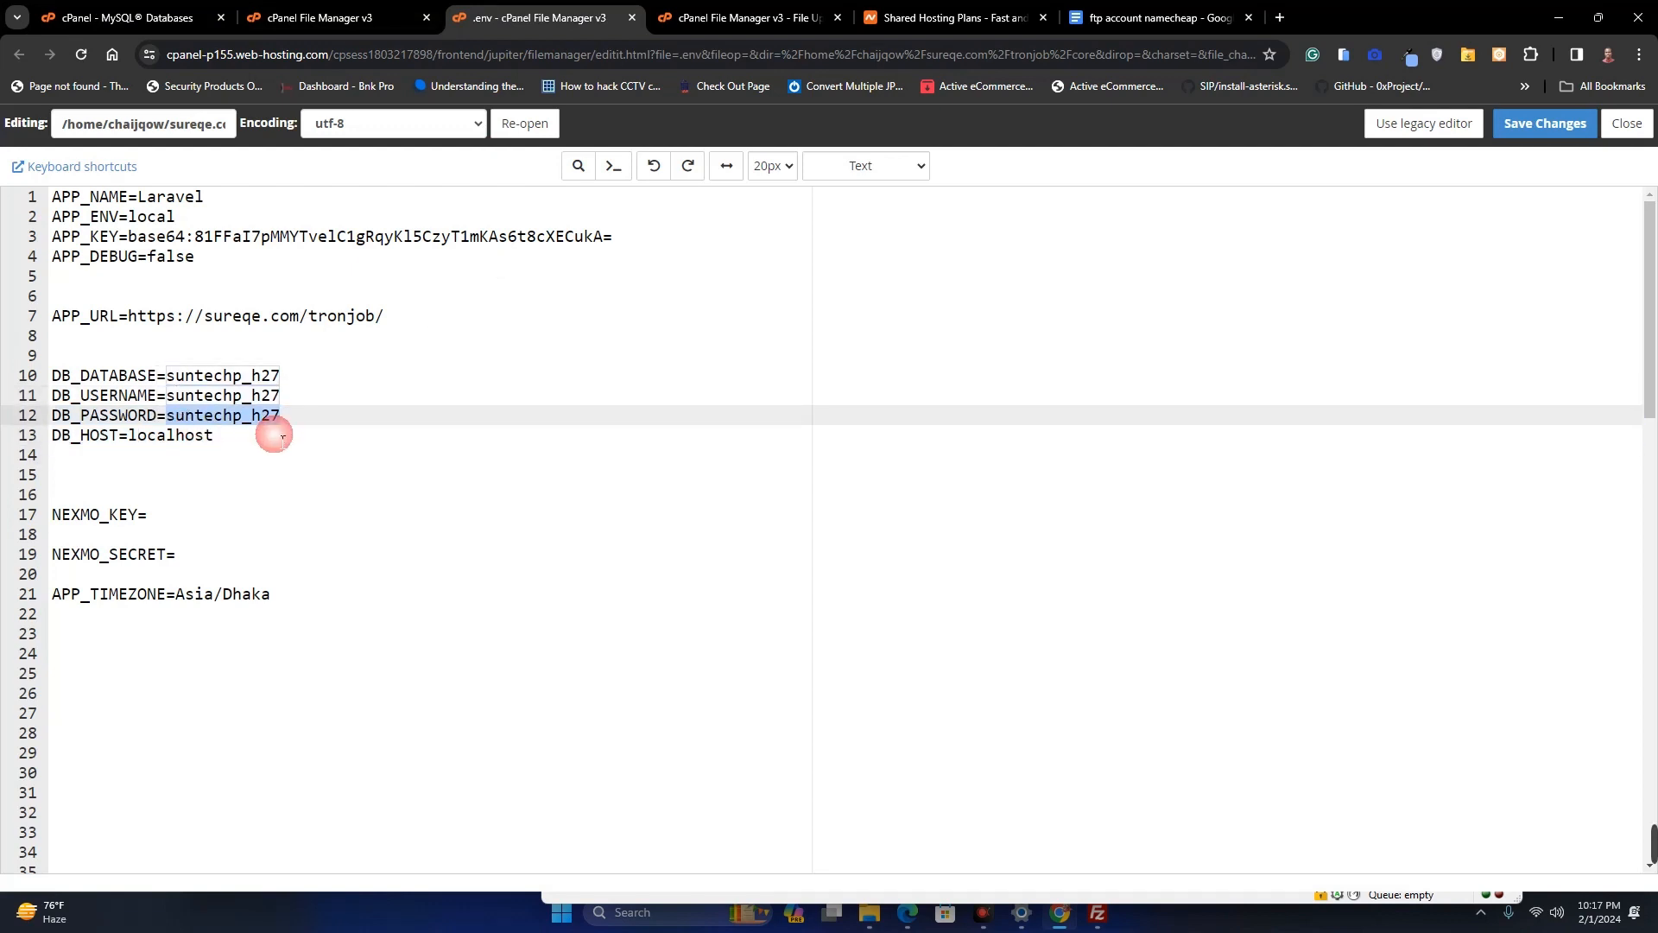
pyautogui.hotkey('ctrl', 'v')
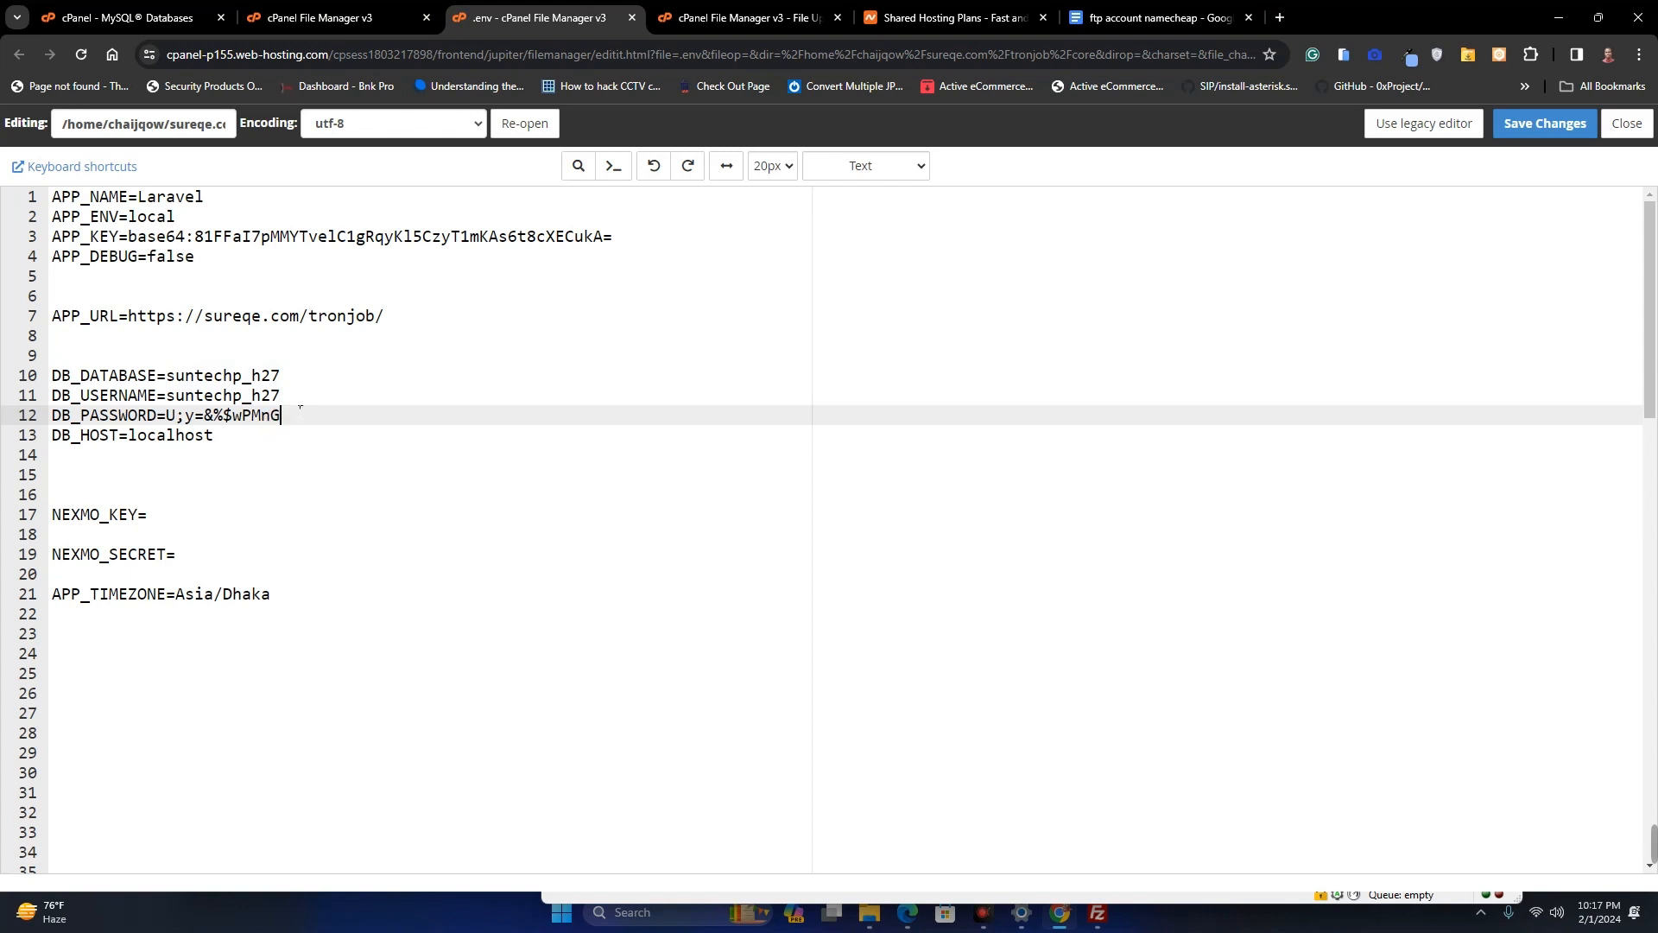
pyautogui.click(281, 395)
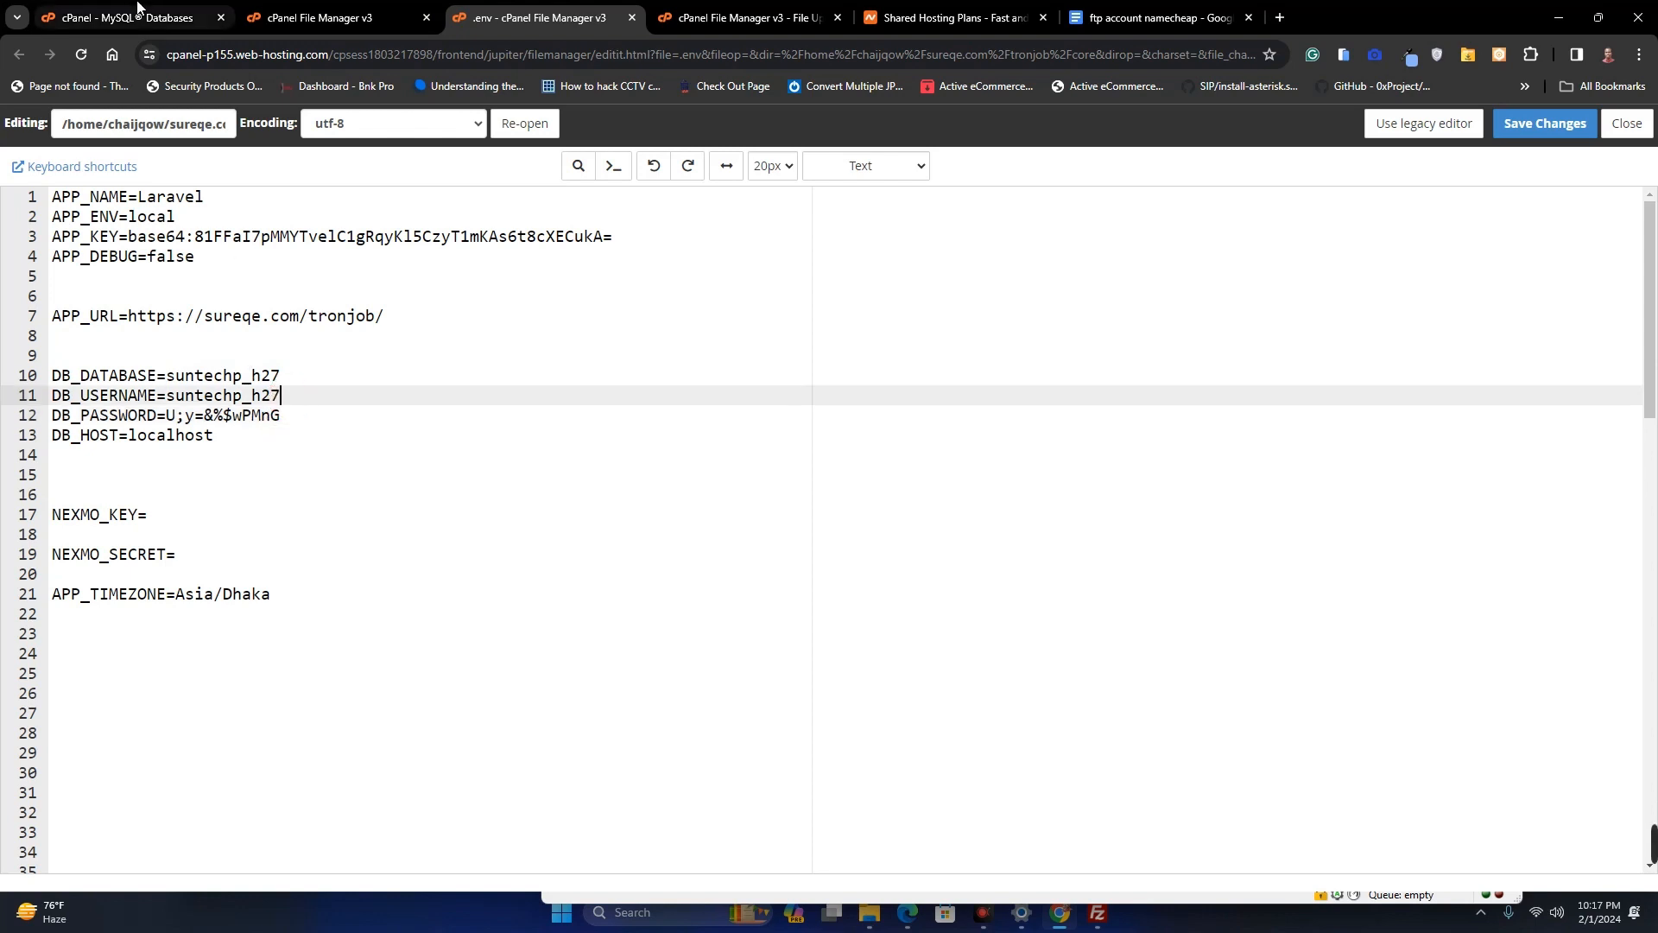
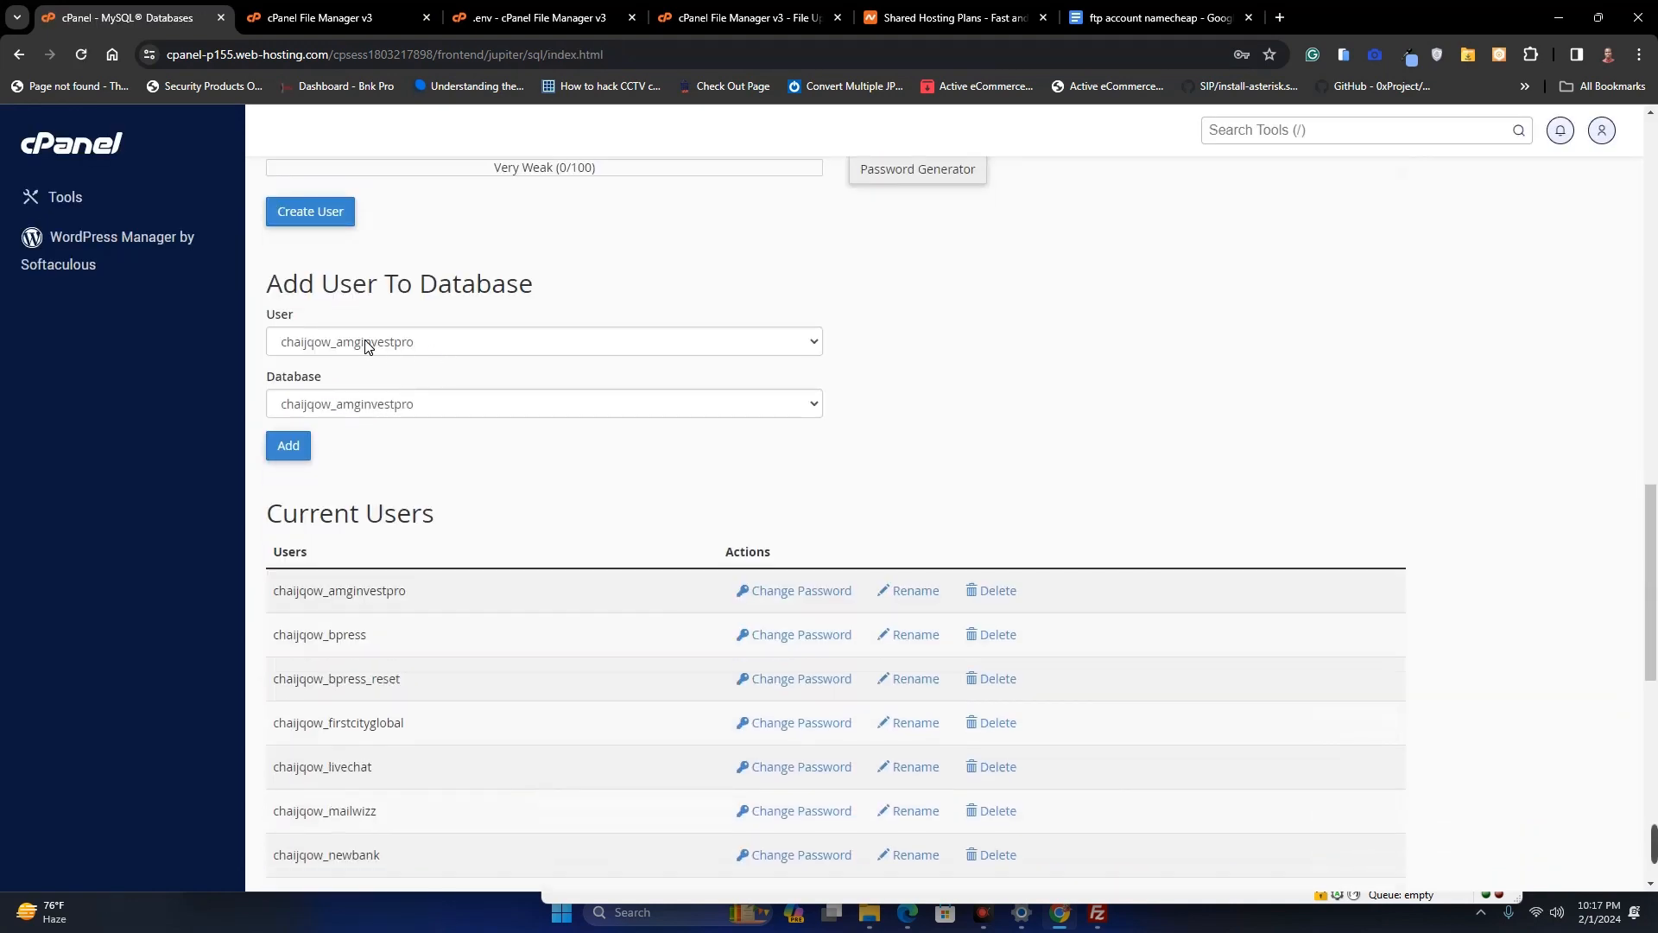
# - Add the MySQL user chaijqow_tronjob to the database chaijqow_tronjob
pyautogui.click(366, 343)
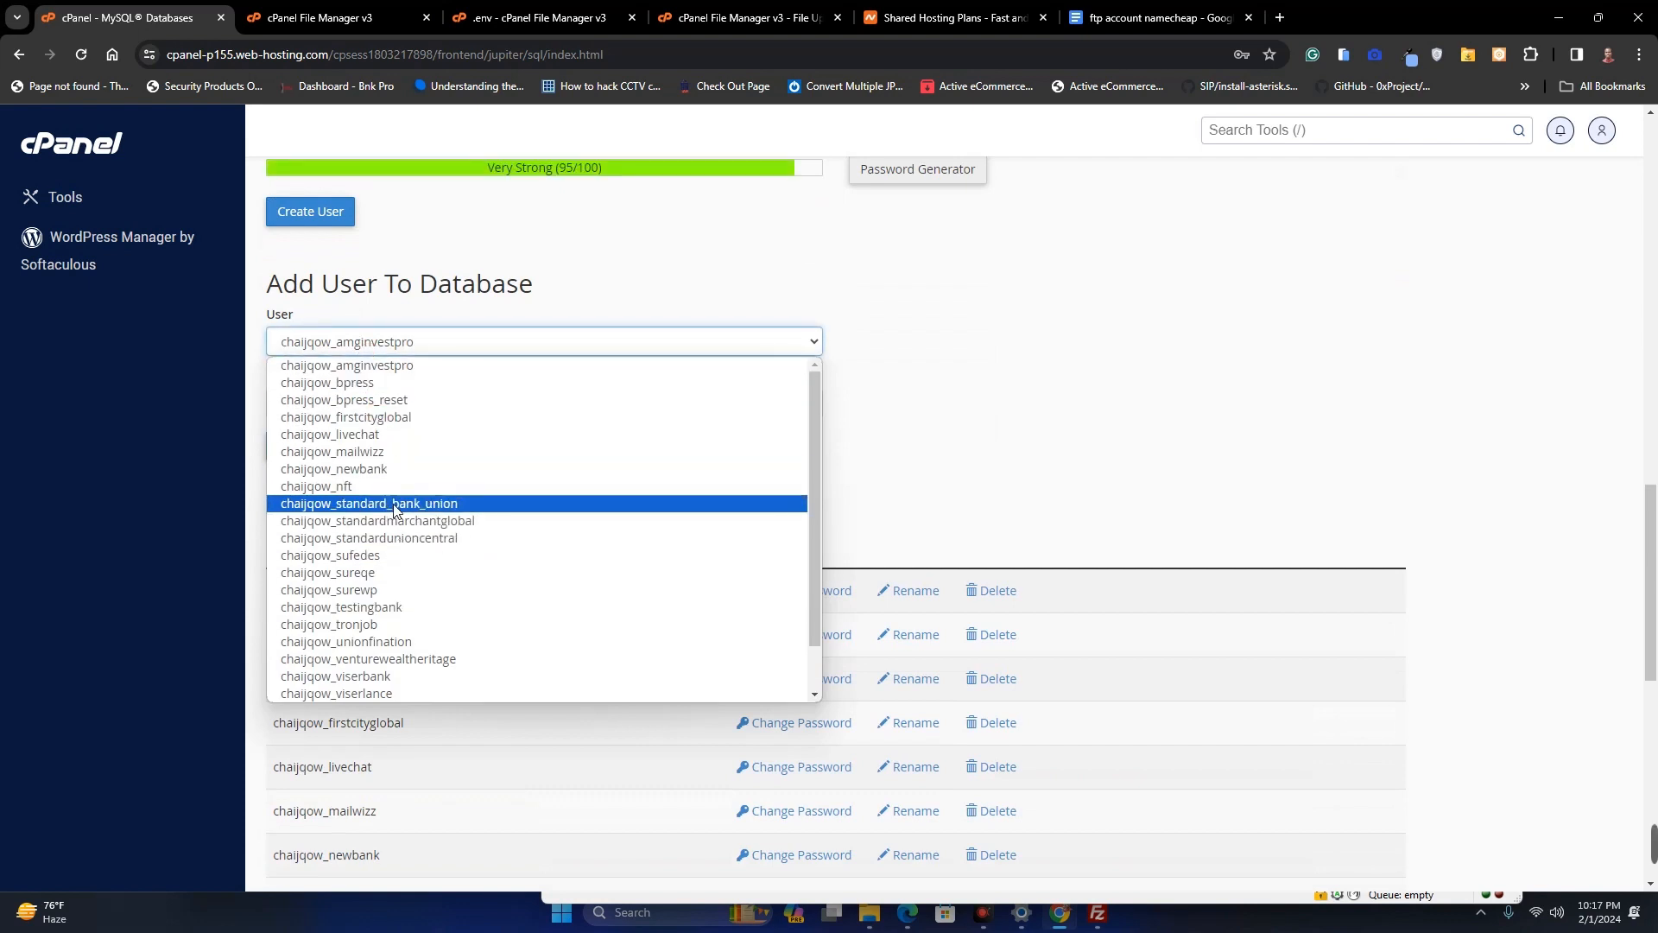
pyautogui.scroll(-1, 401, 604)
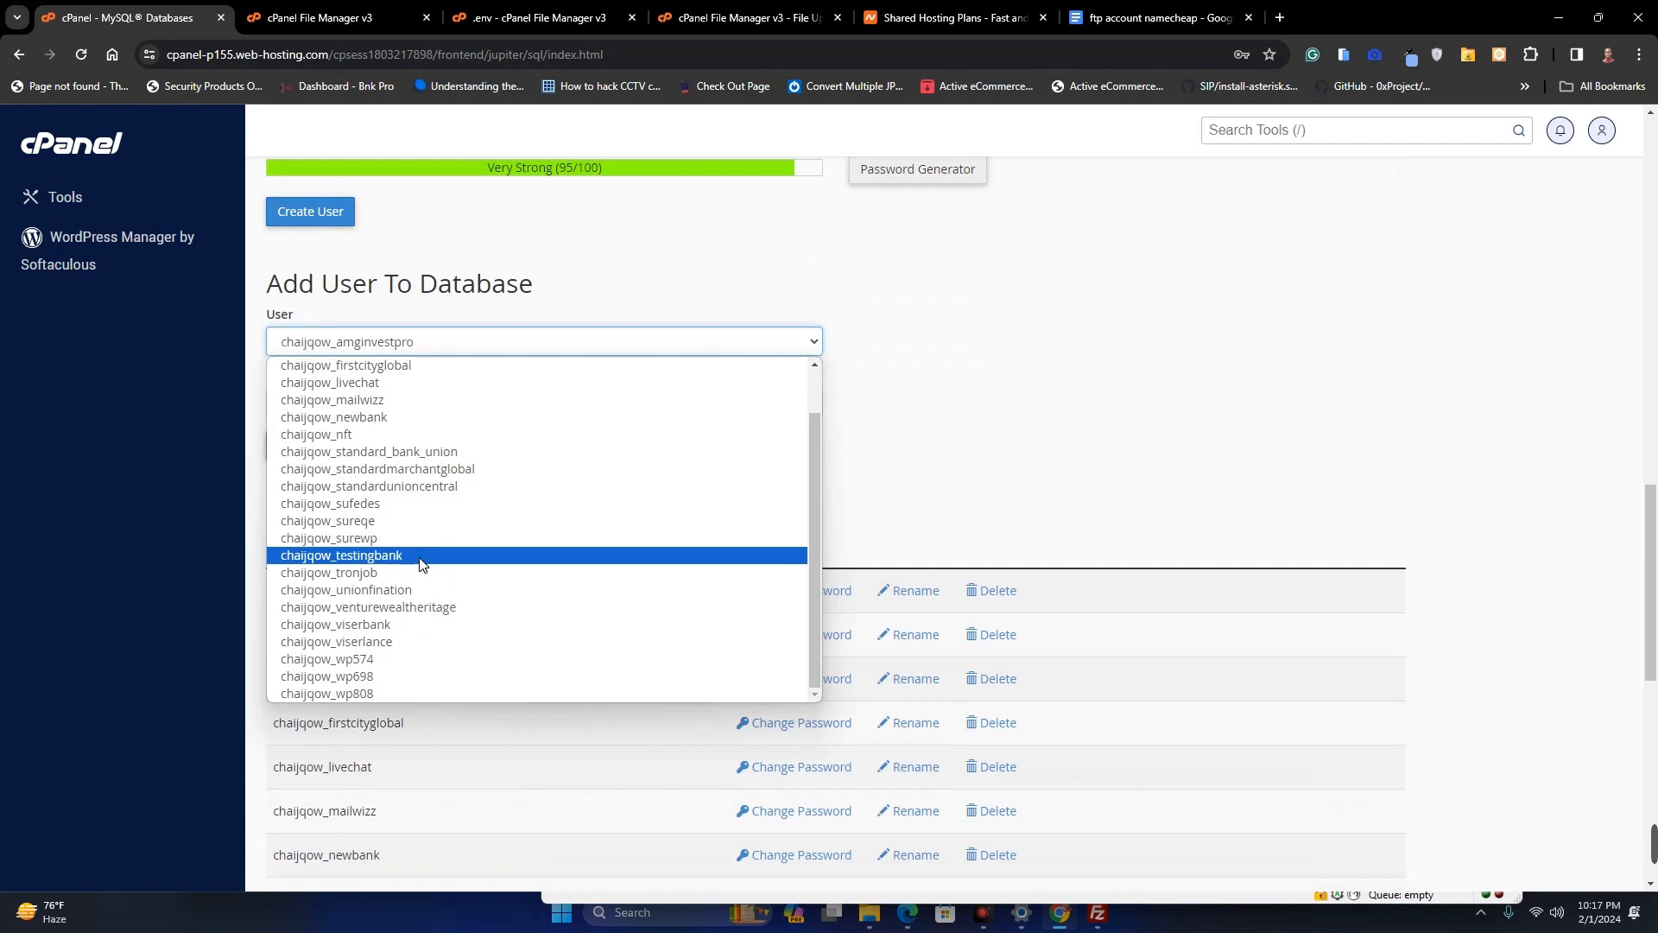
pyautogui.click(397, 572)
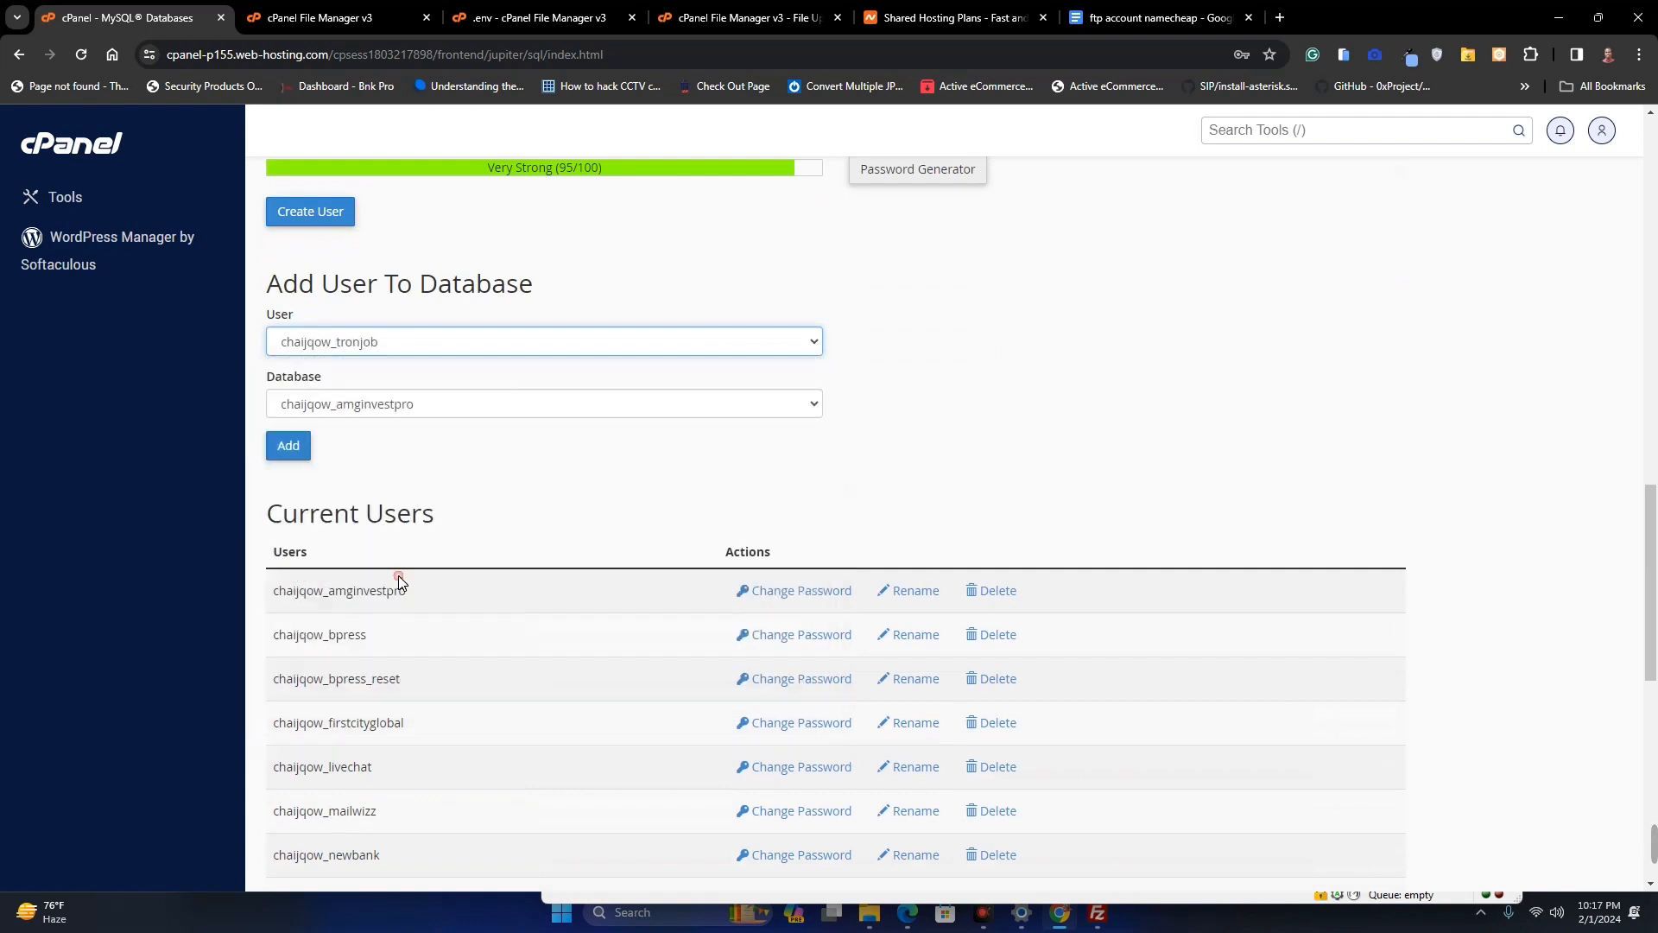
pyautogui.click(401, 393)
pyautogui.scroll(-1, 397, 635)
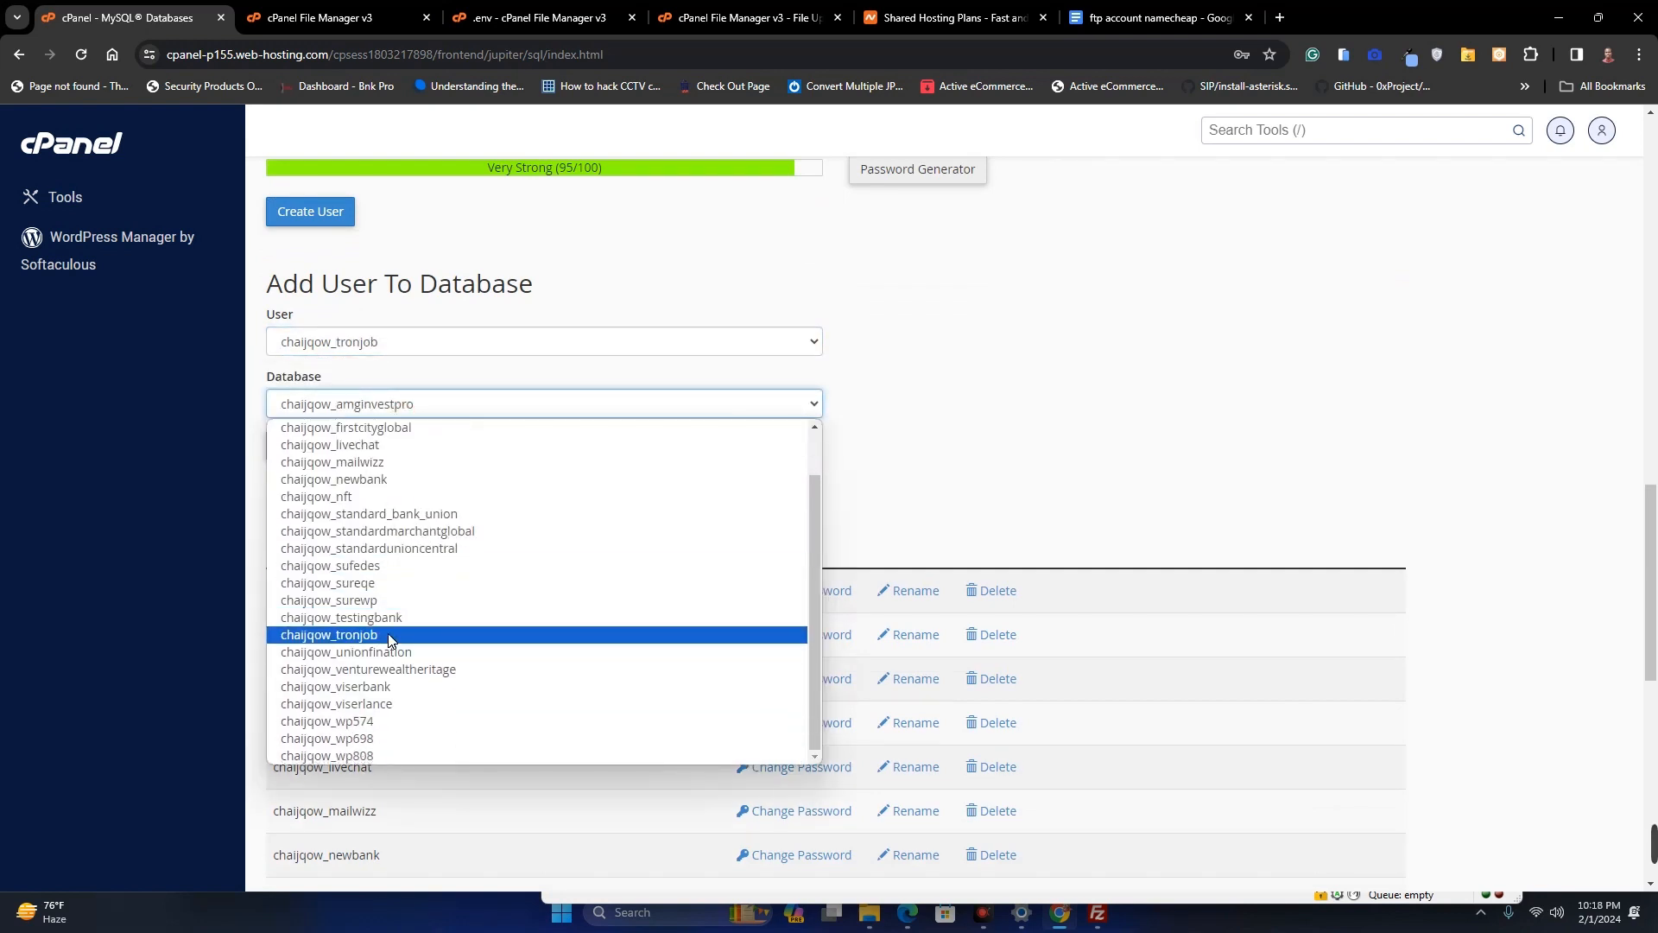
pyautogui.click(393, 635)
pyautogui.click(288, 444)
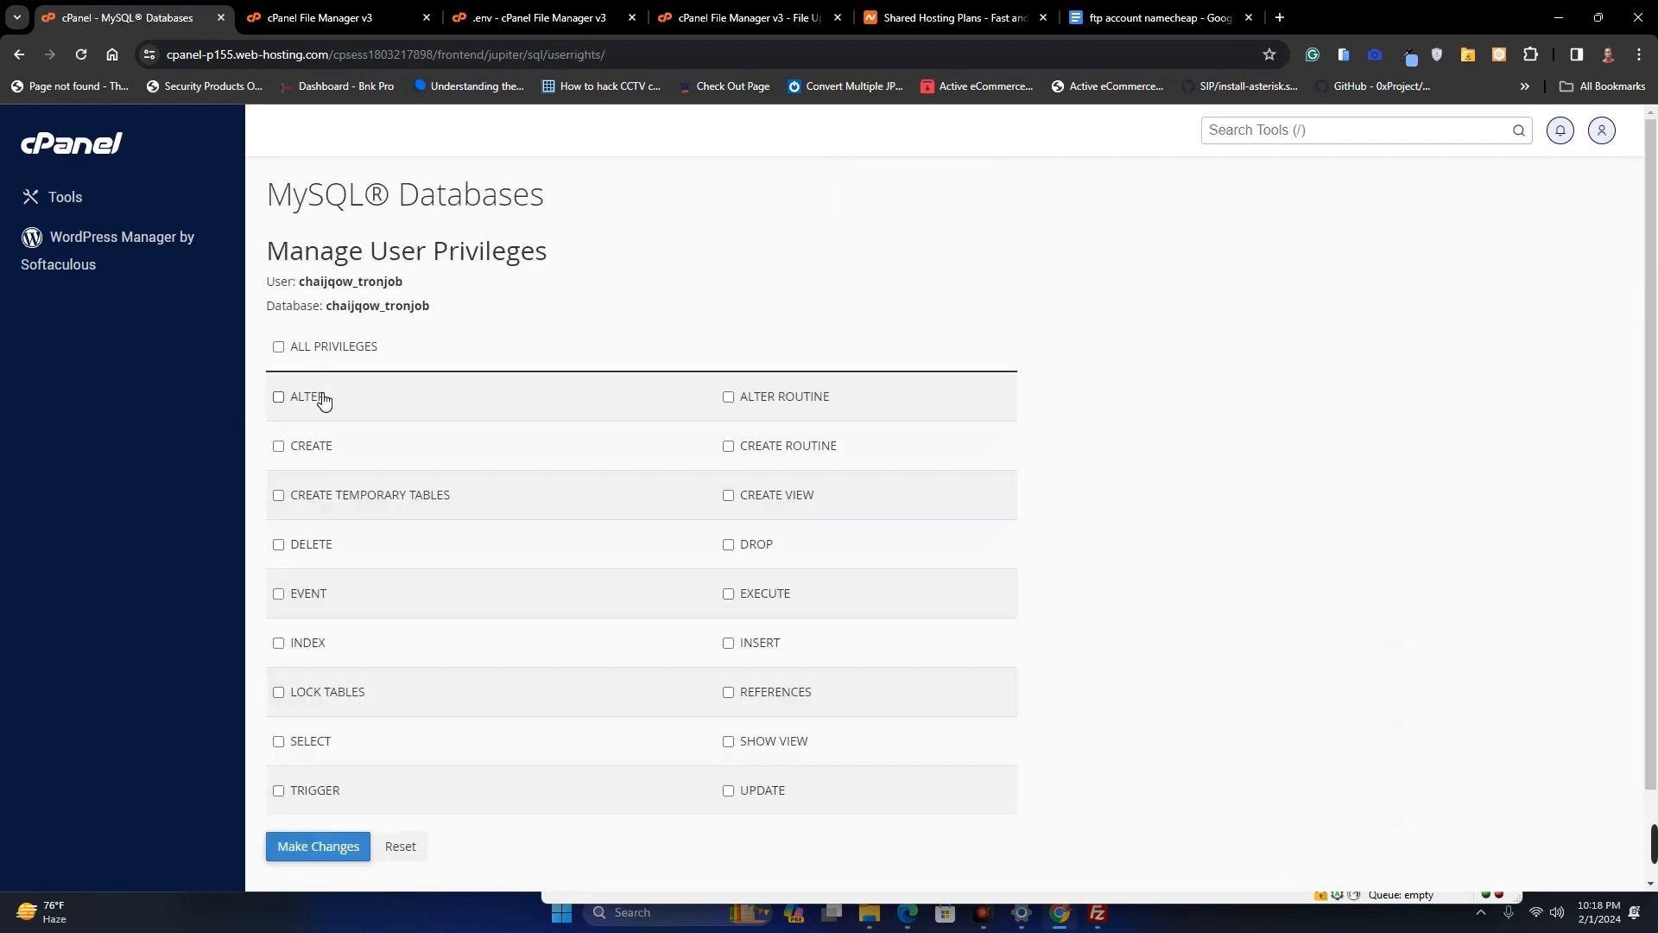
# - Grant the tronjob user all privileges on the tronjob database and apply the changes
pyautogui.click(298, 346)
pyautogui.scroll(-1, 351, 536)
pyautogui.scroll(1, 346, 570)
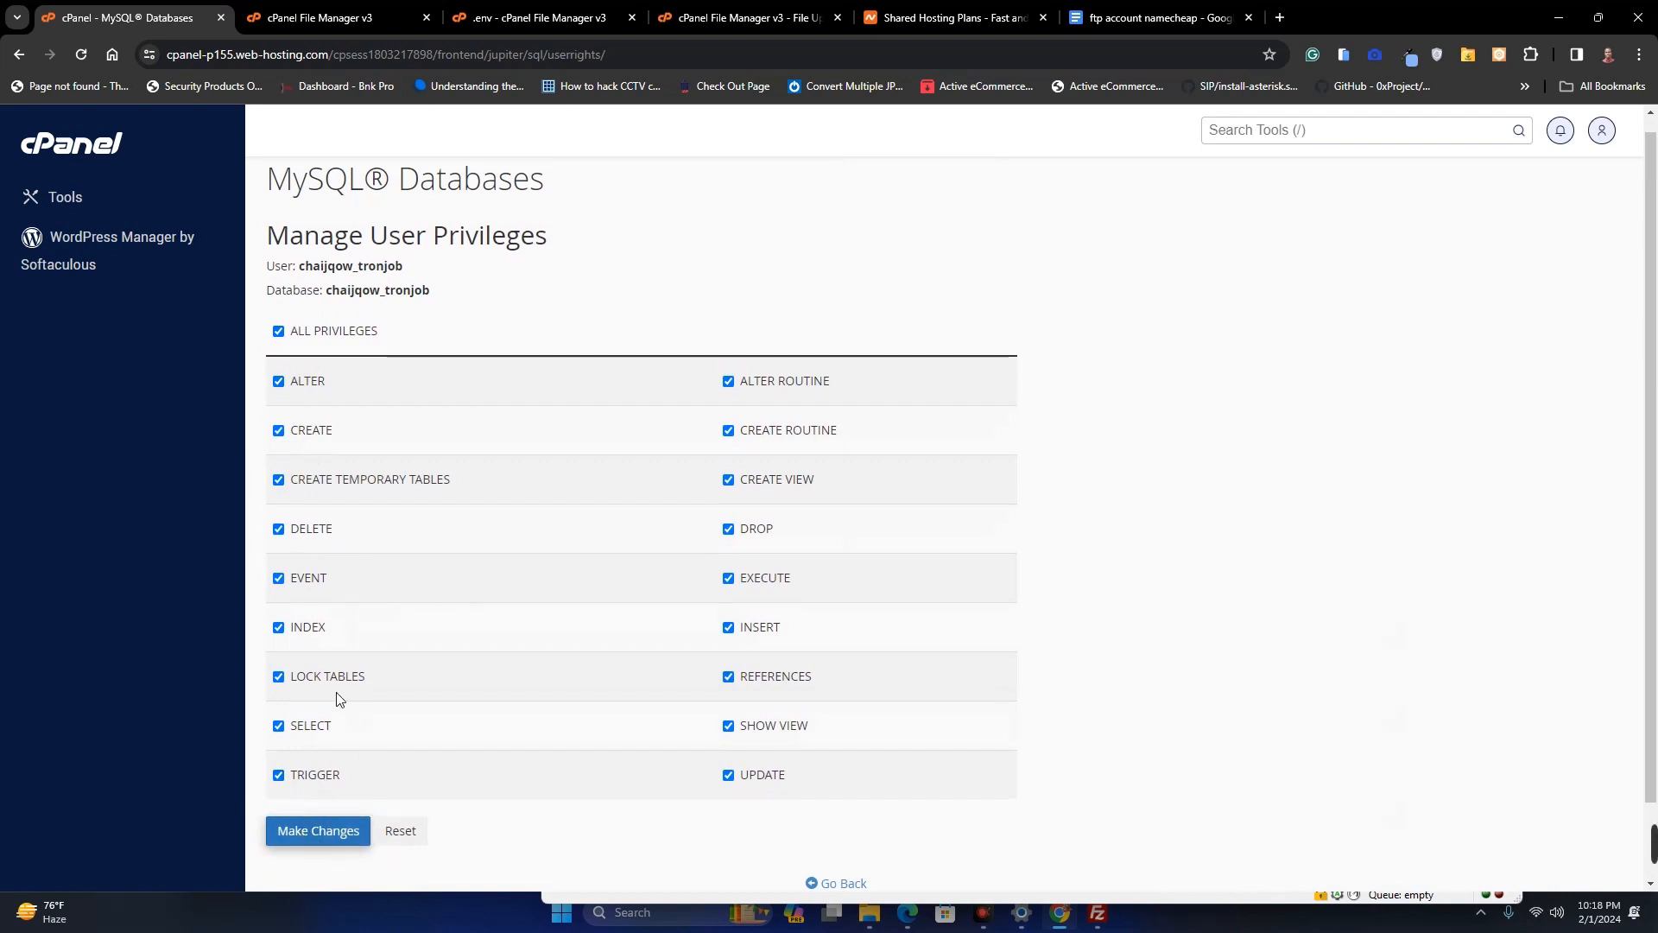
pyautogui.click(344, 828)
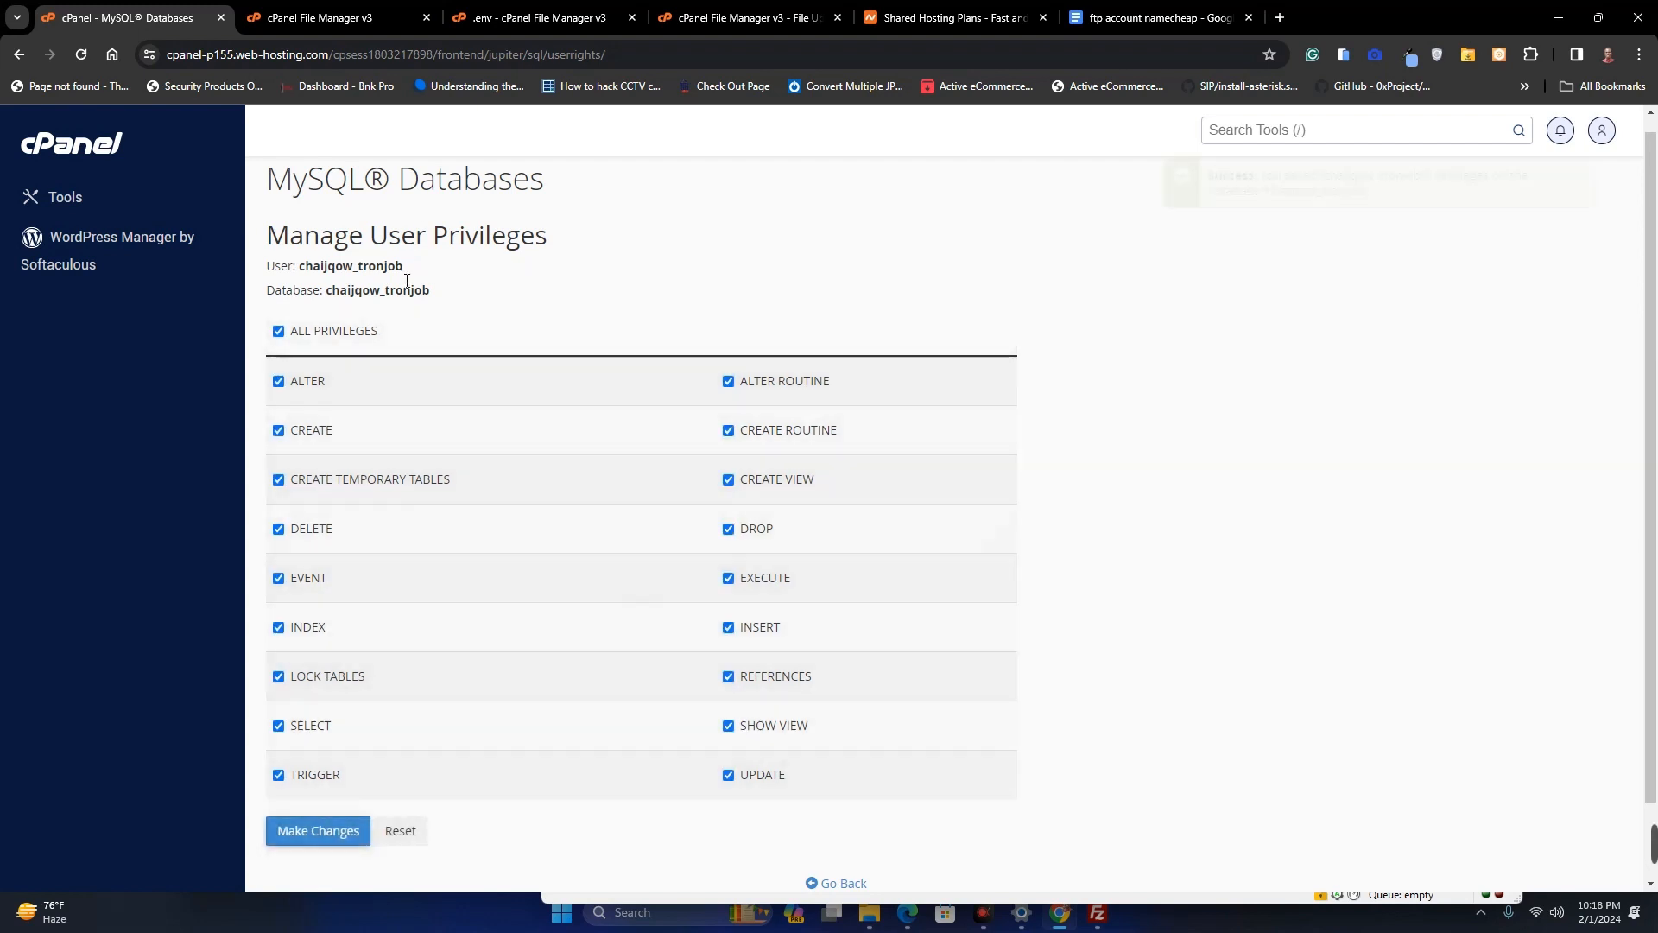
# - Copy the full name chaijqow_tronjob from the privileges page and replace the DB_DATABASE value in the .env file with it
pyautogui.moveTo(410, 276); pyautogui.dragTo(301, 273)
pyautogui.hotkey('ctrl', 'c')
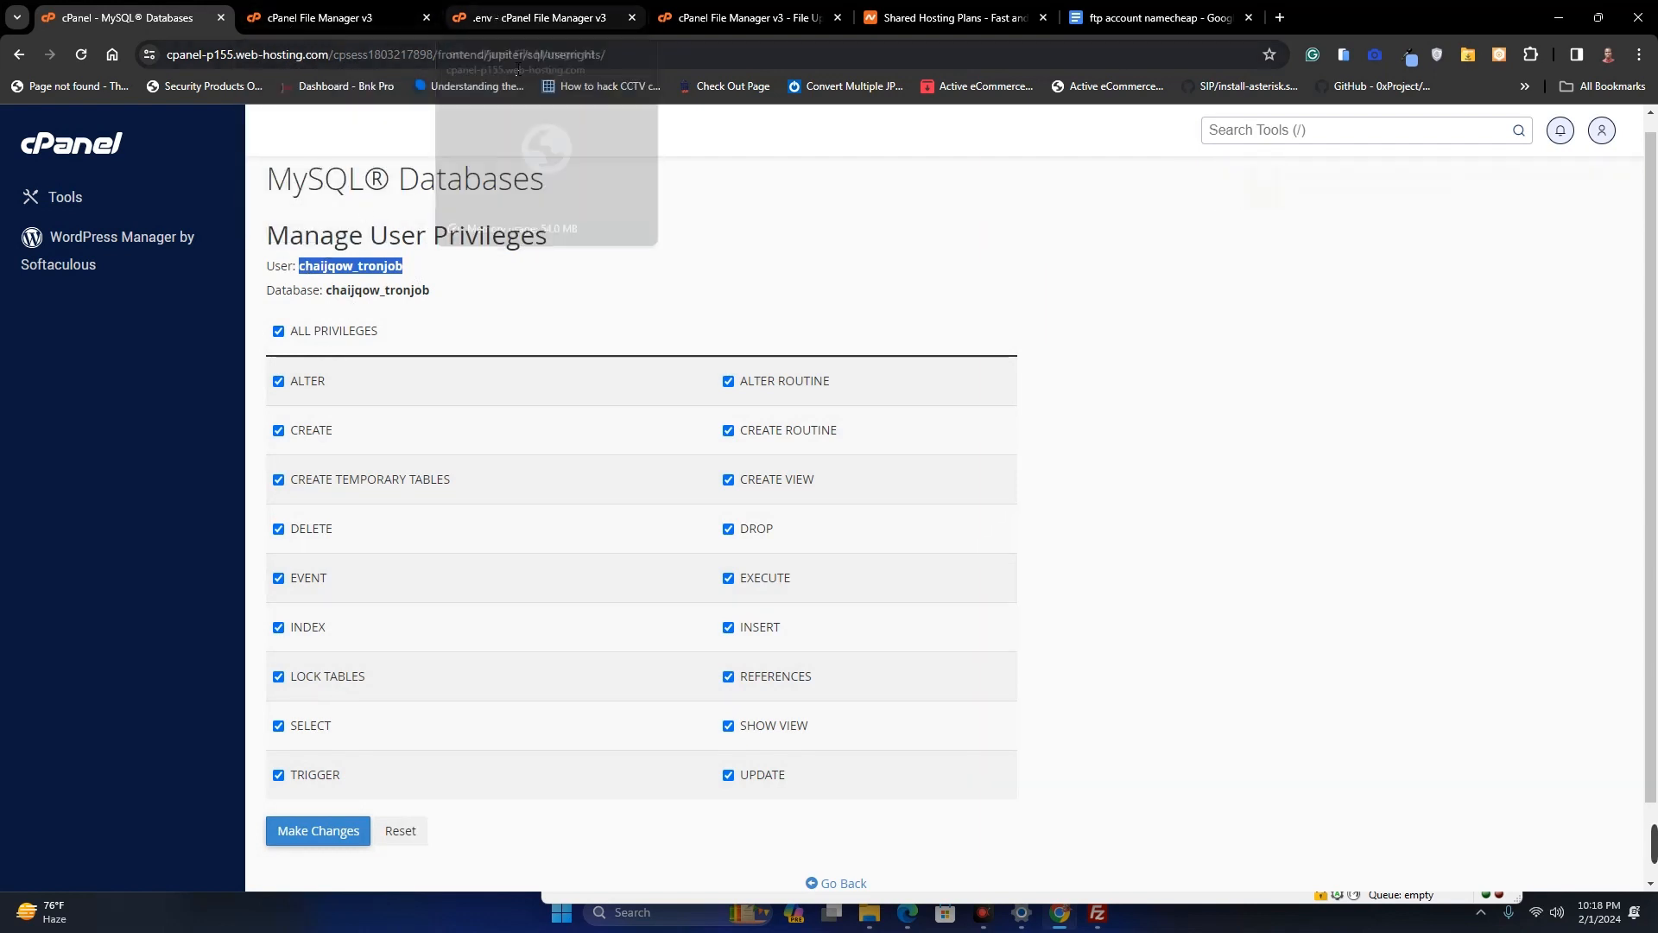
pyautogui.click(518, 19)
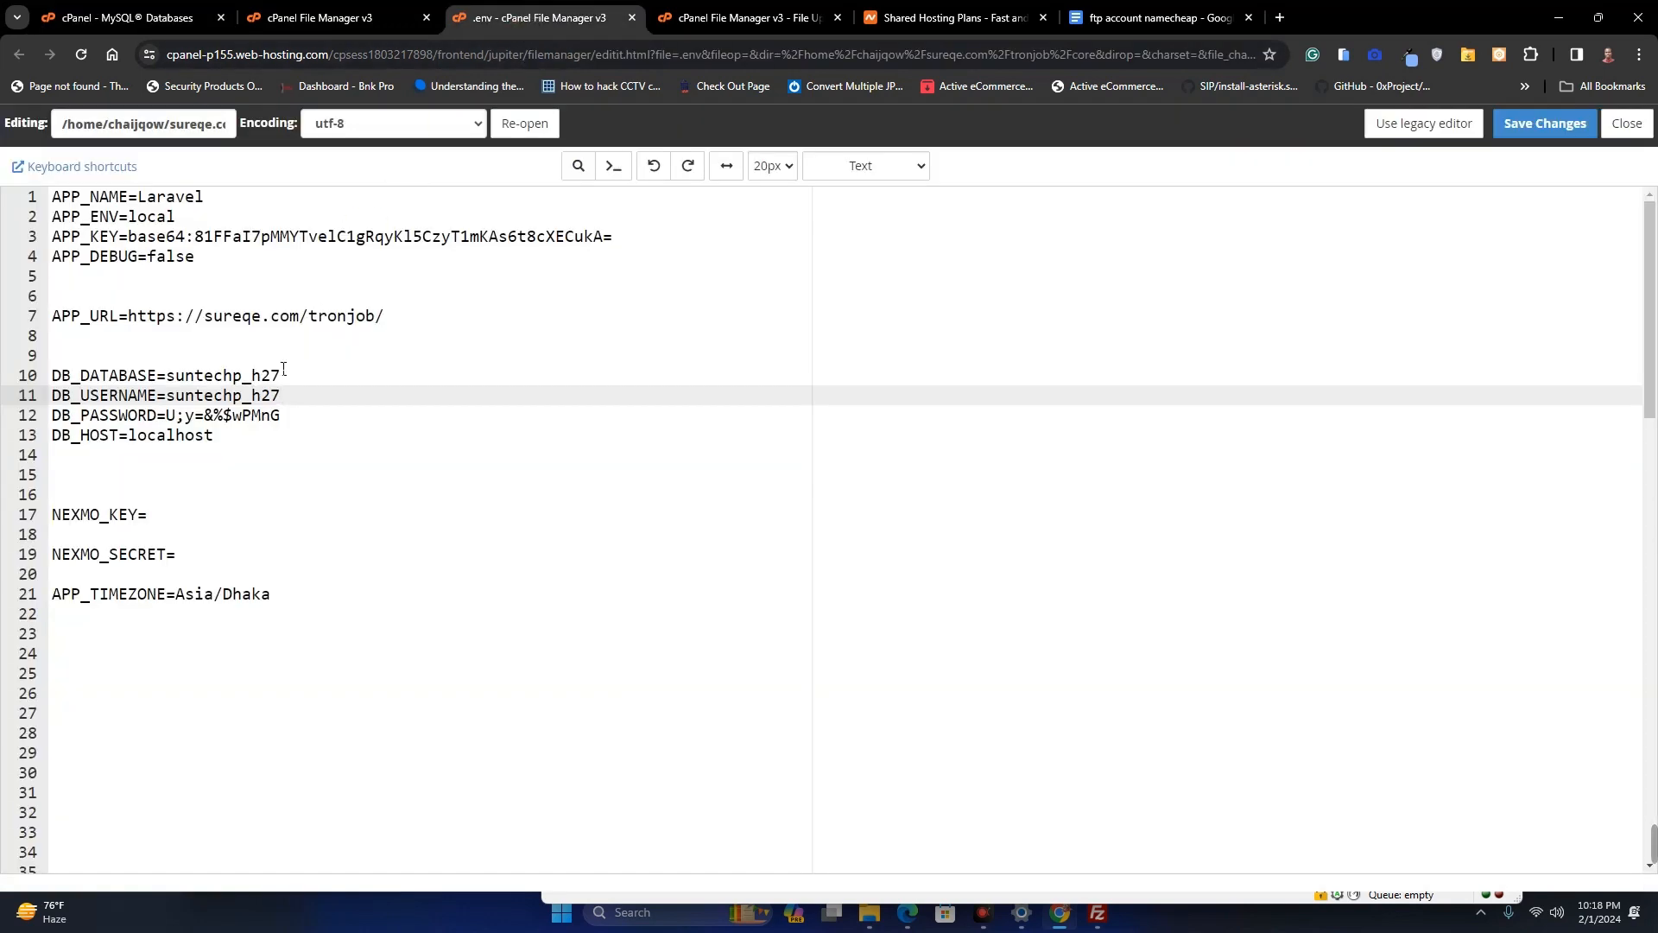
pyautogui.click(289, 353)
pyautogui.click(293, 378)
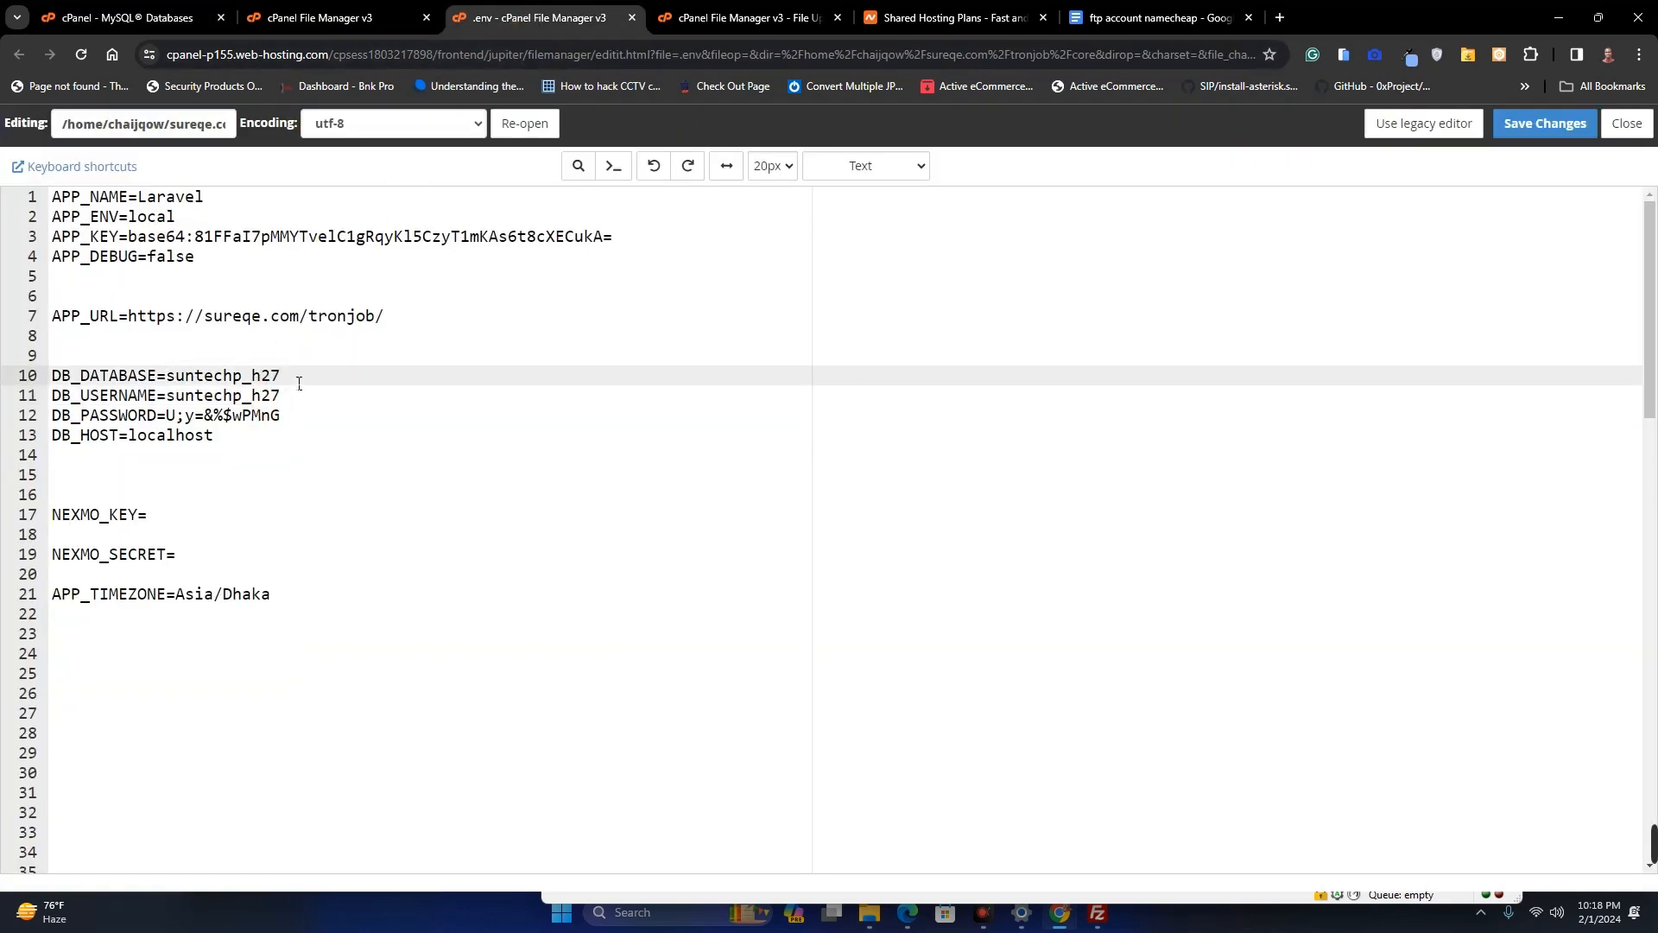
pyautogui.moveTo(298, 380); pyautogui.dragTo(167, 377)
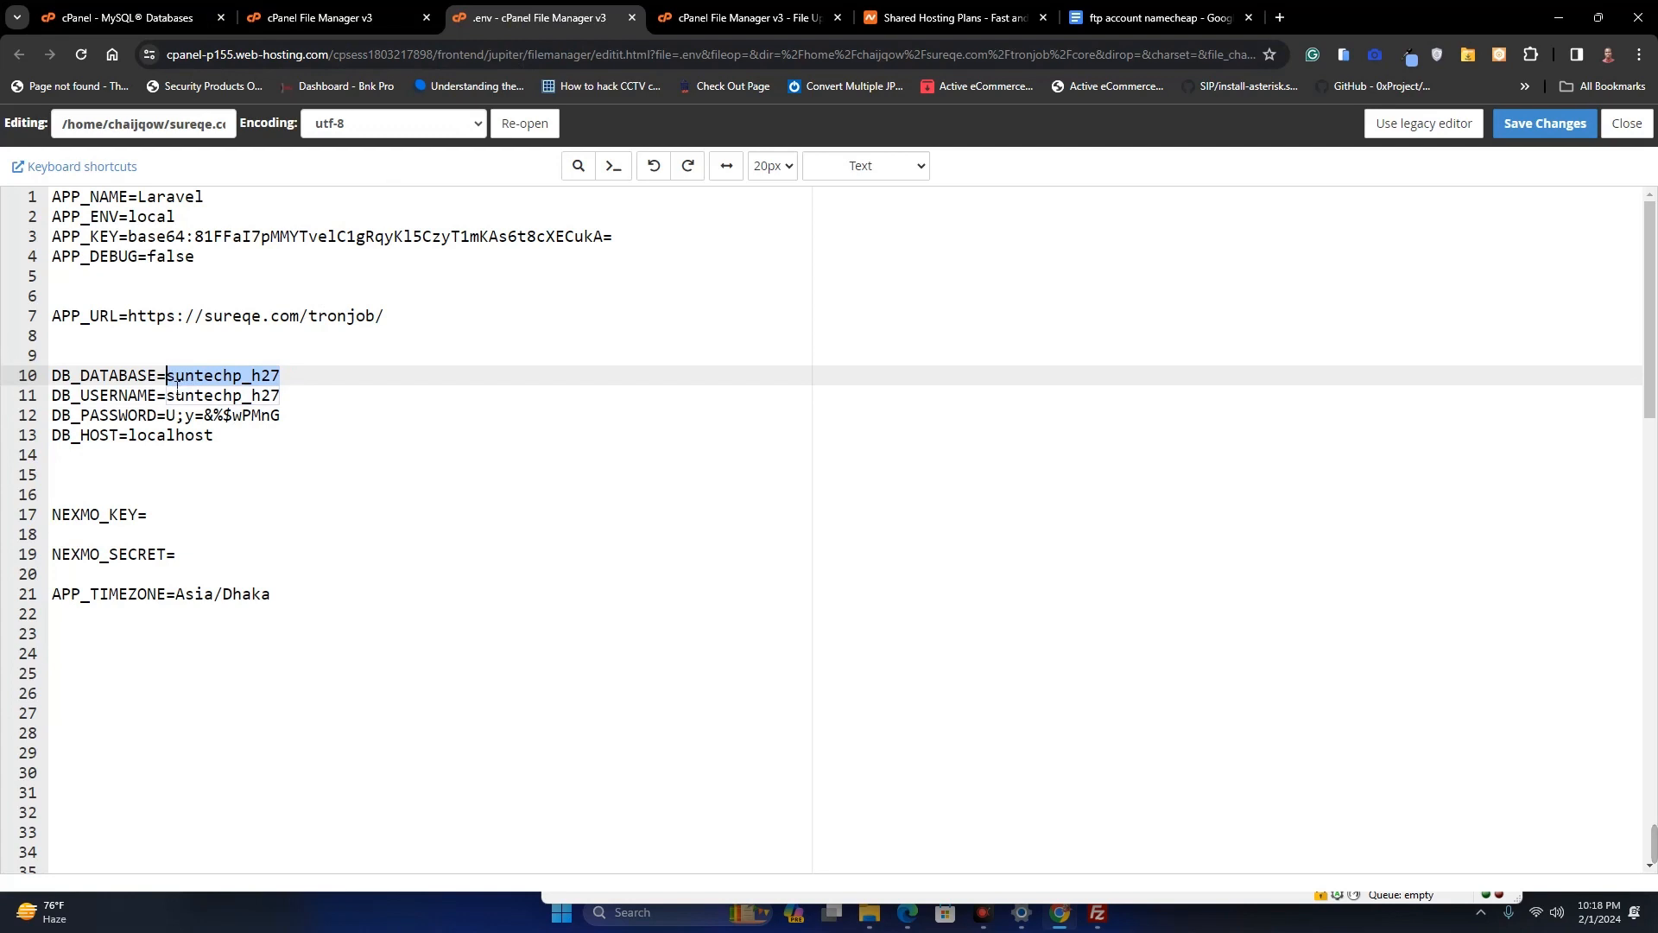
pyautogui.hotkey('ctrl', 'v')
# - Replace the DB_USERNAME value in the .env file with chaijqow_tronjob and save the file
pyautogui.moveTo(304, 400); pyautogui.dragTo(169, 399)
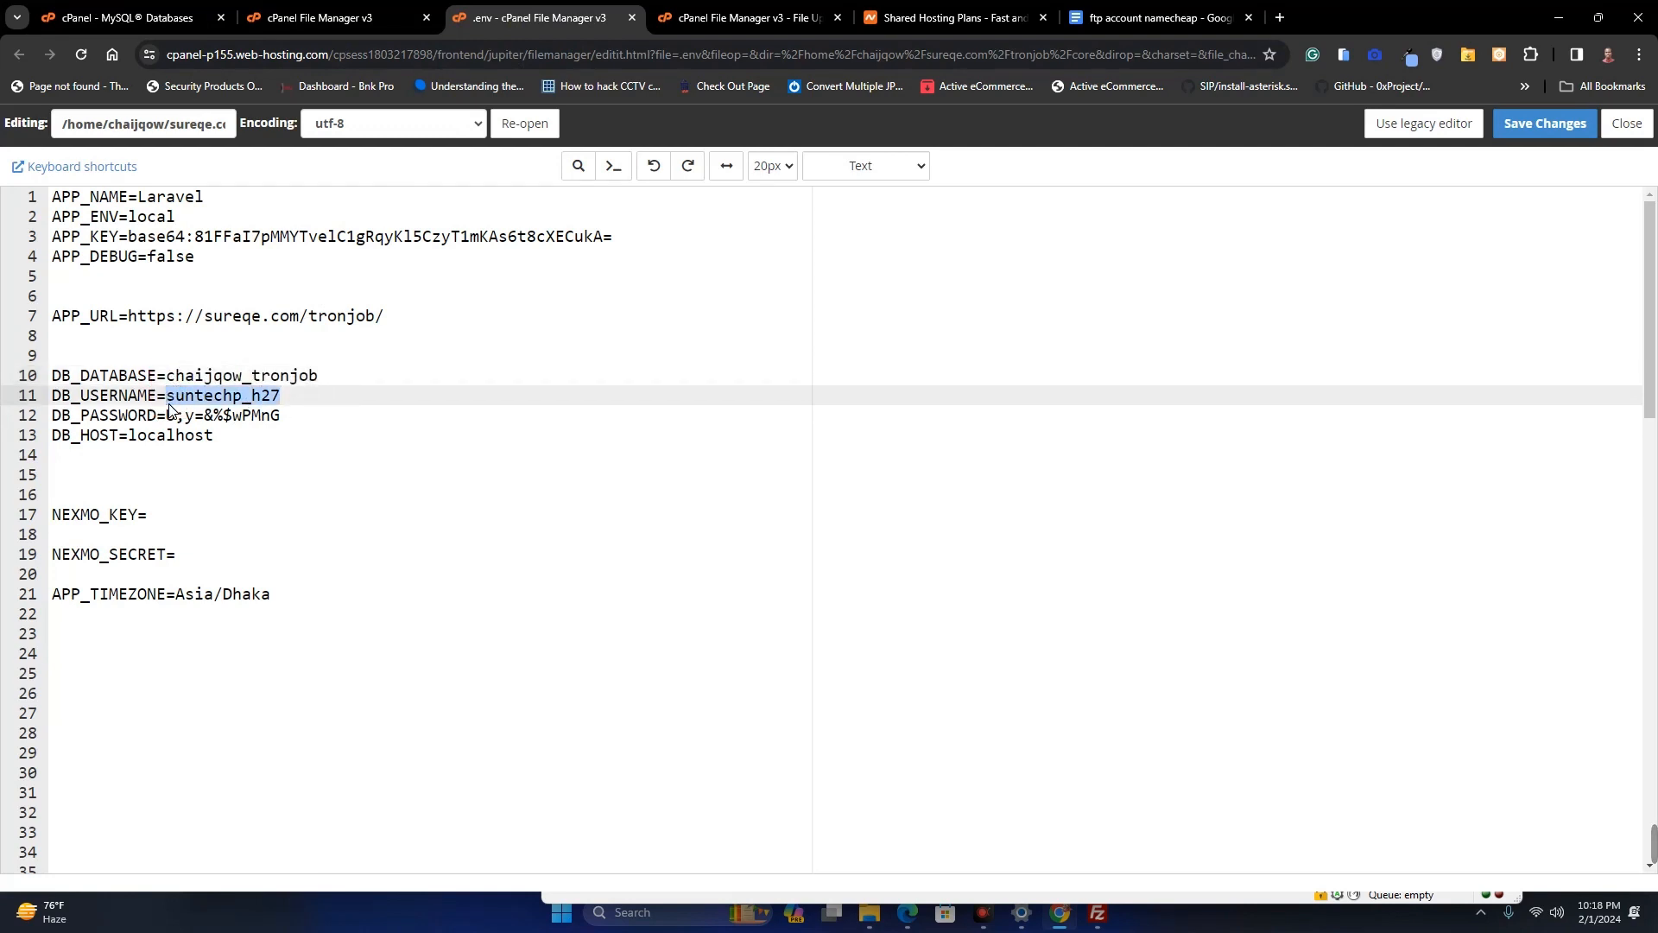
pyautogui.hotkey('ctrl', 'v')
pyautogui.click(318, 420)
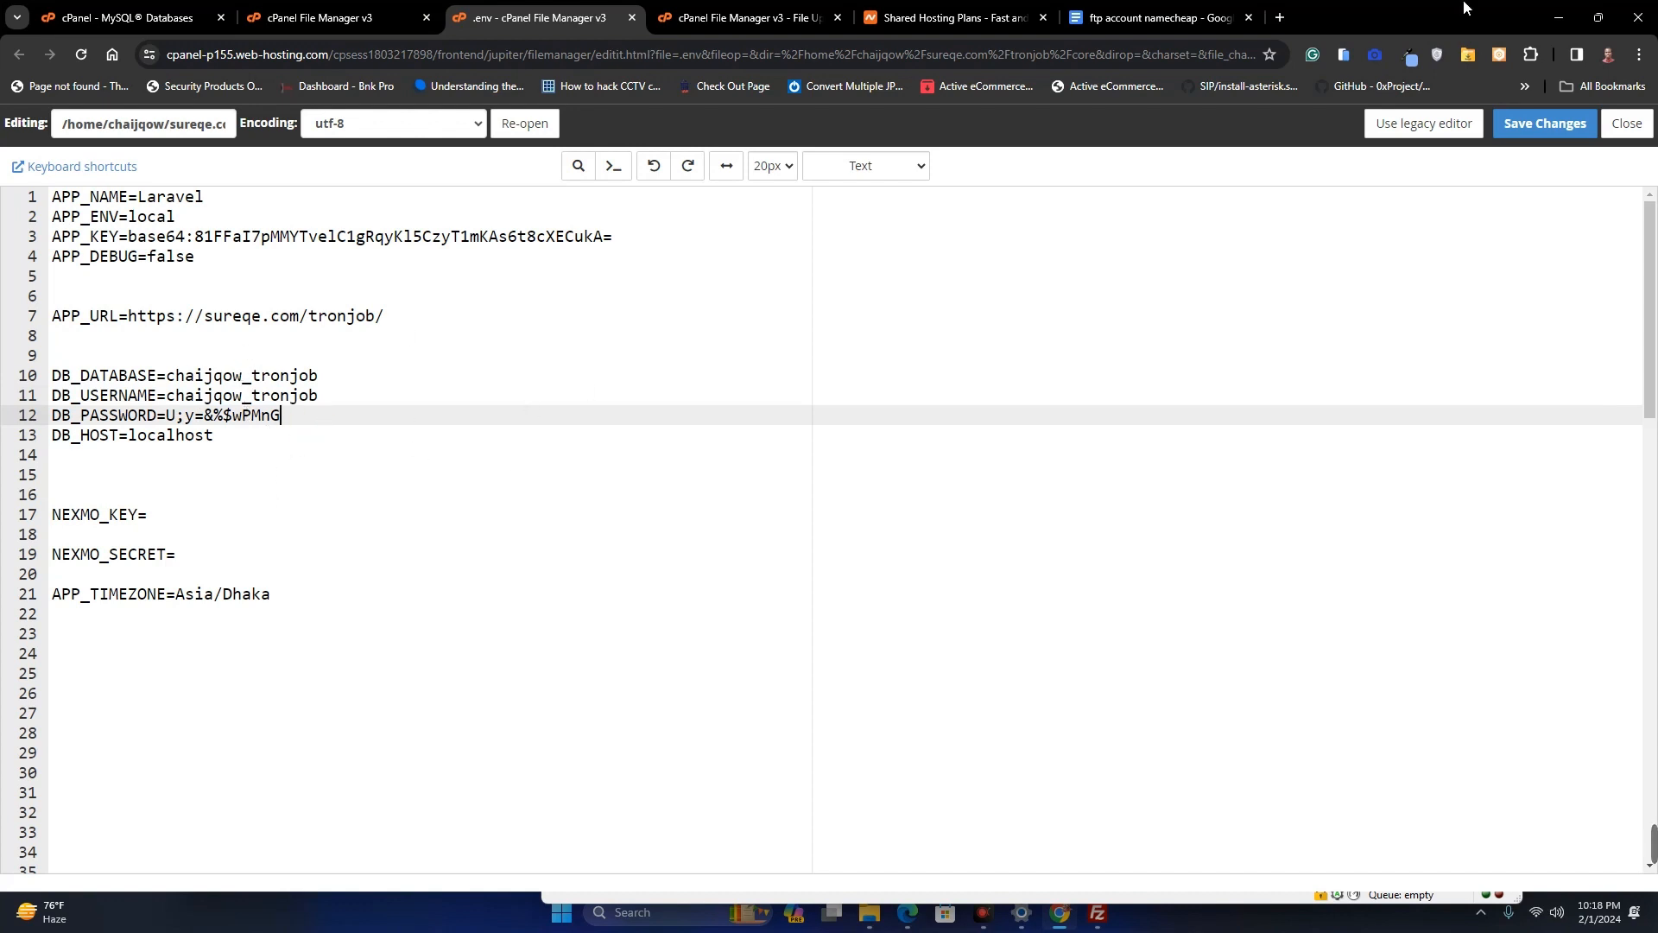
pyautogui.click(1542, 129)
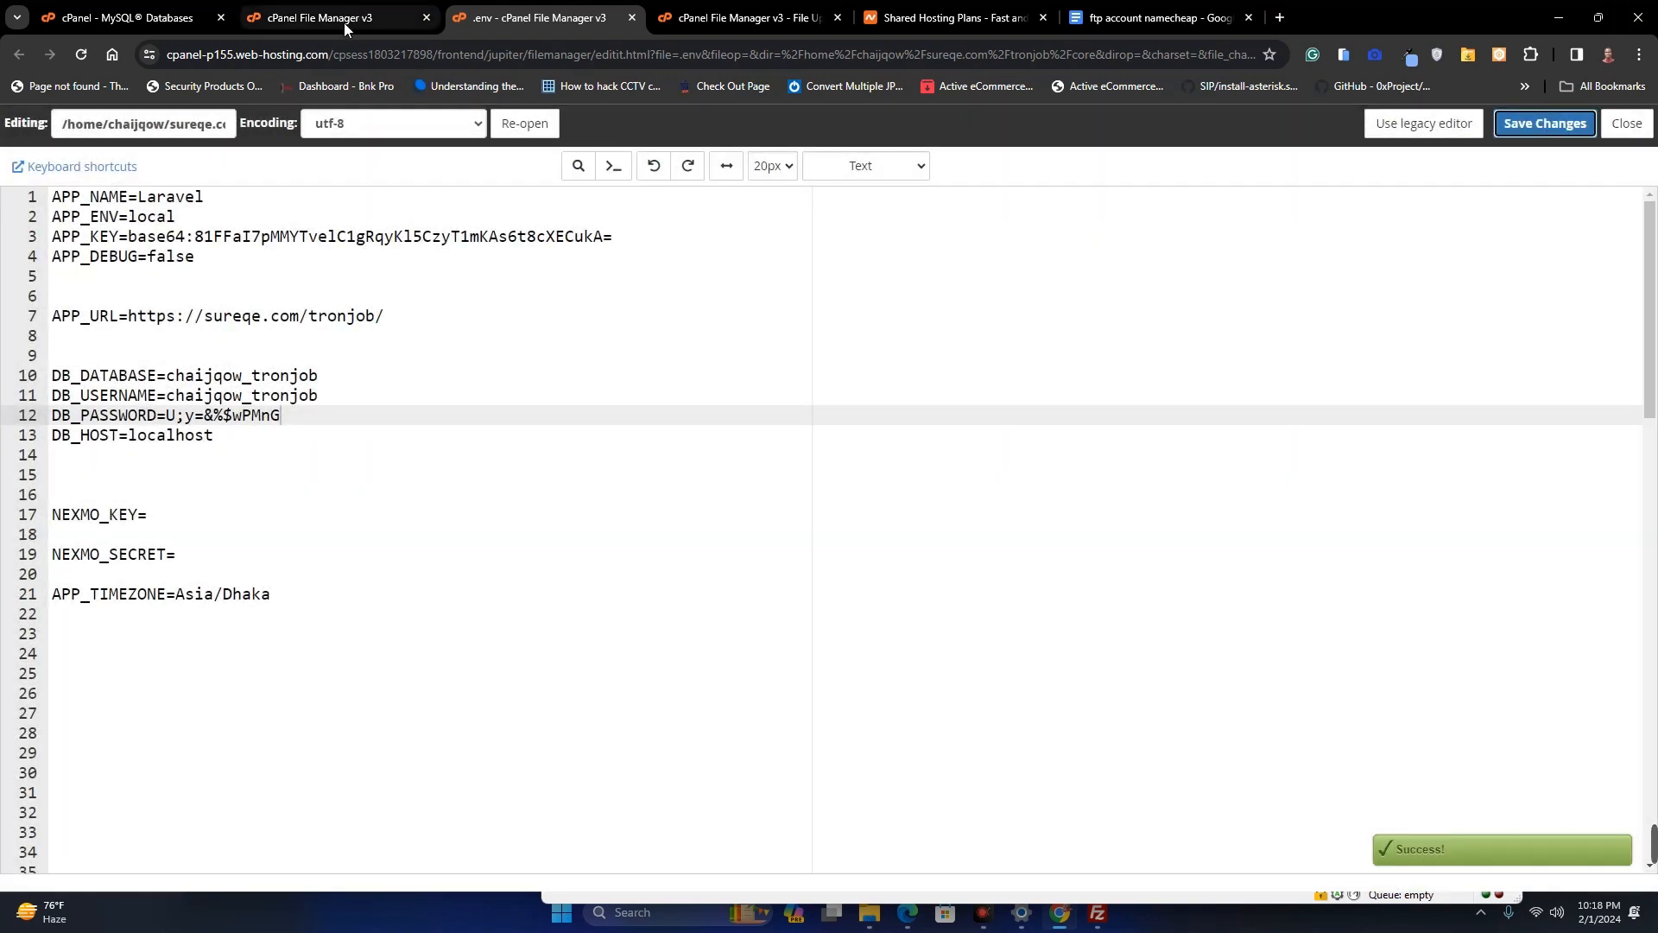
# - Return to the cPanel tools overview and open phpMyAdmin from the database tools
pyautogui.click(344, 23)
pyautogui.click(165, 22)
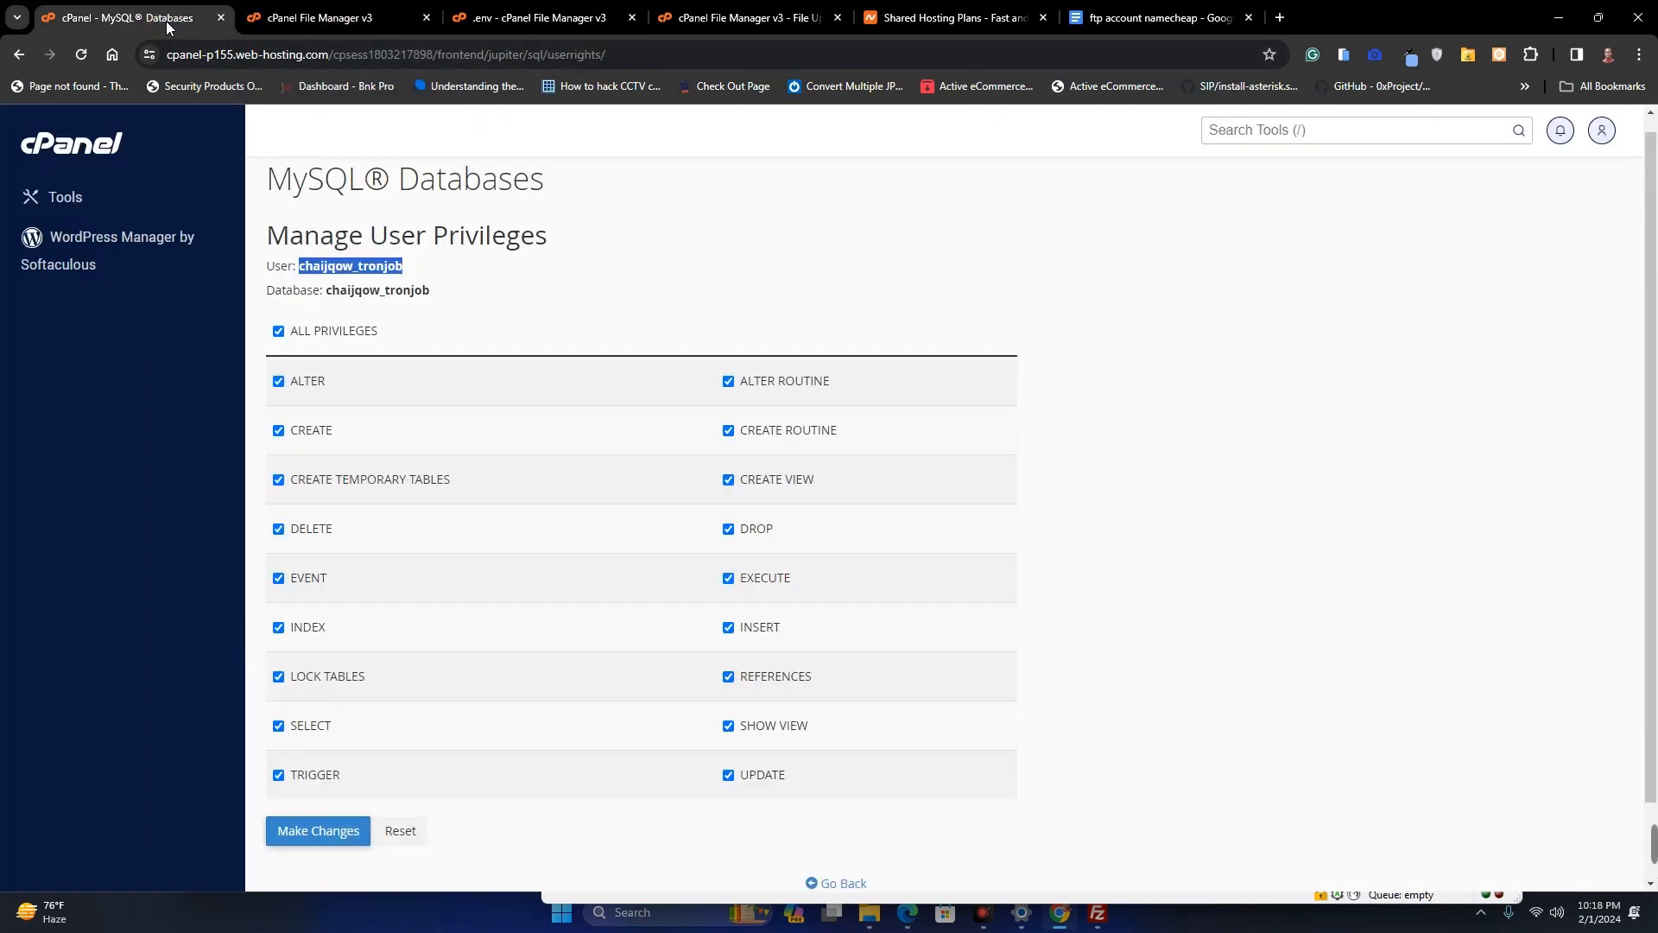
pyautogui.scroll(-2, 221, 203)
pyautogui.scroll(2, 226, 259)
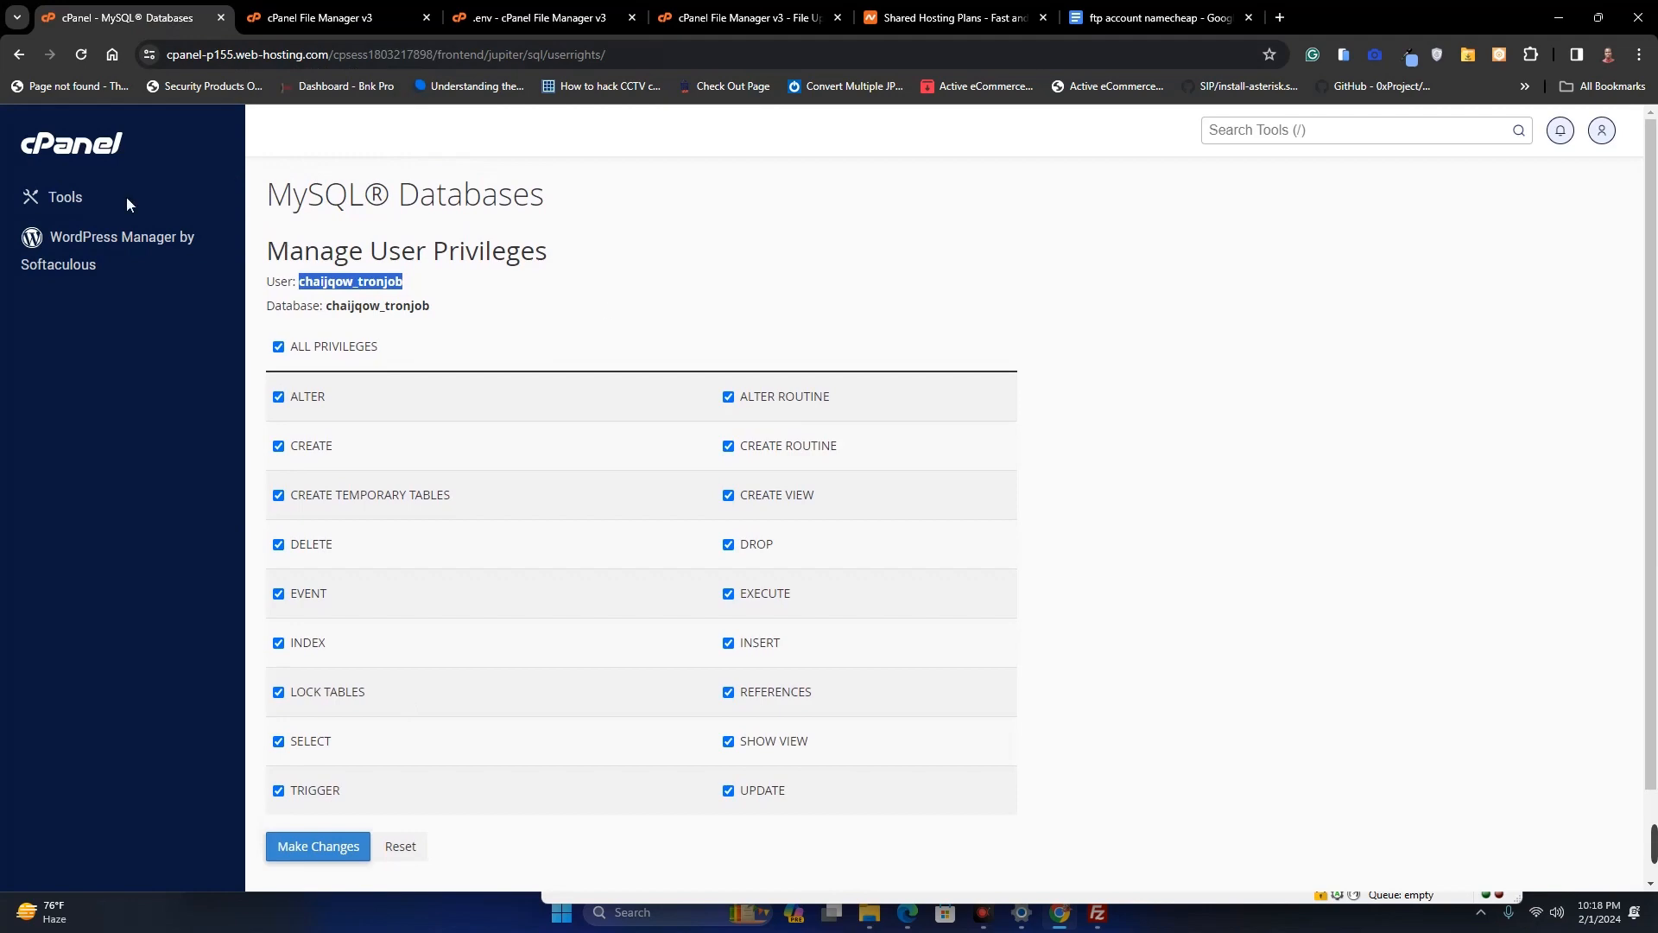
pyautogui.click(65, 197)
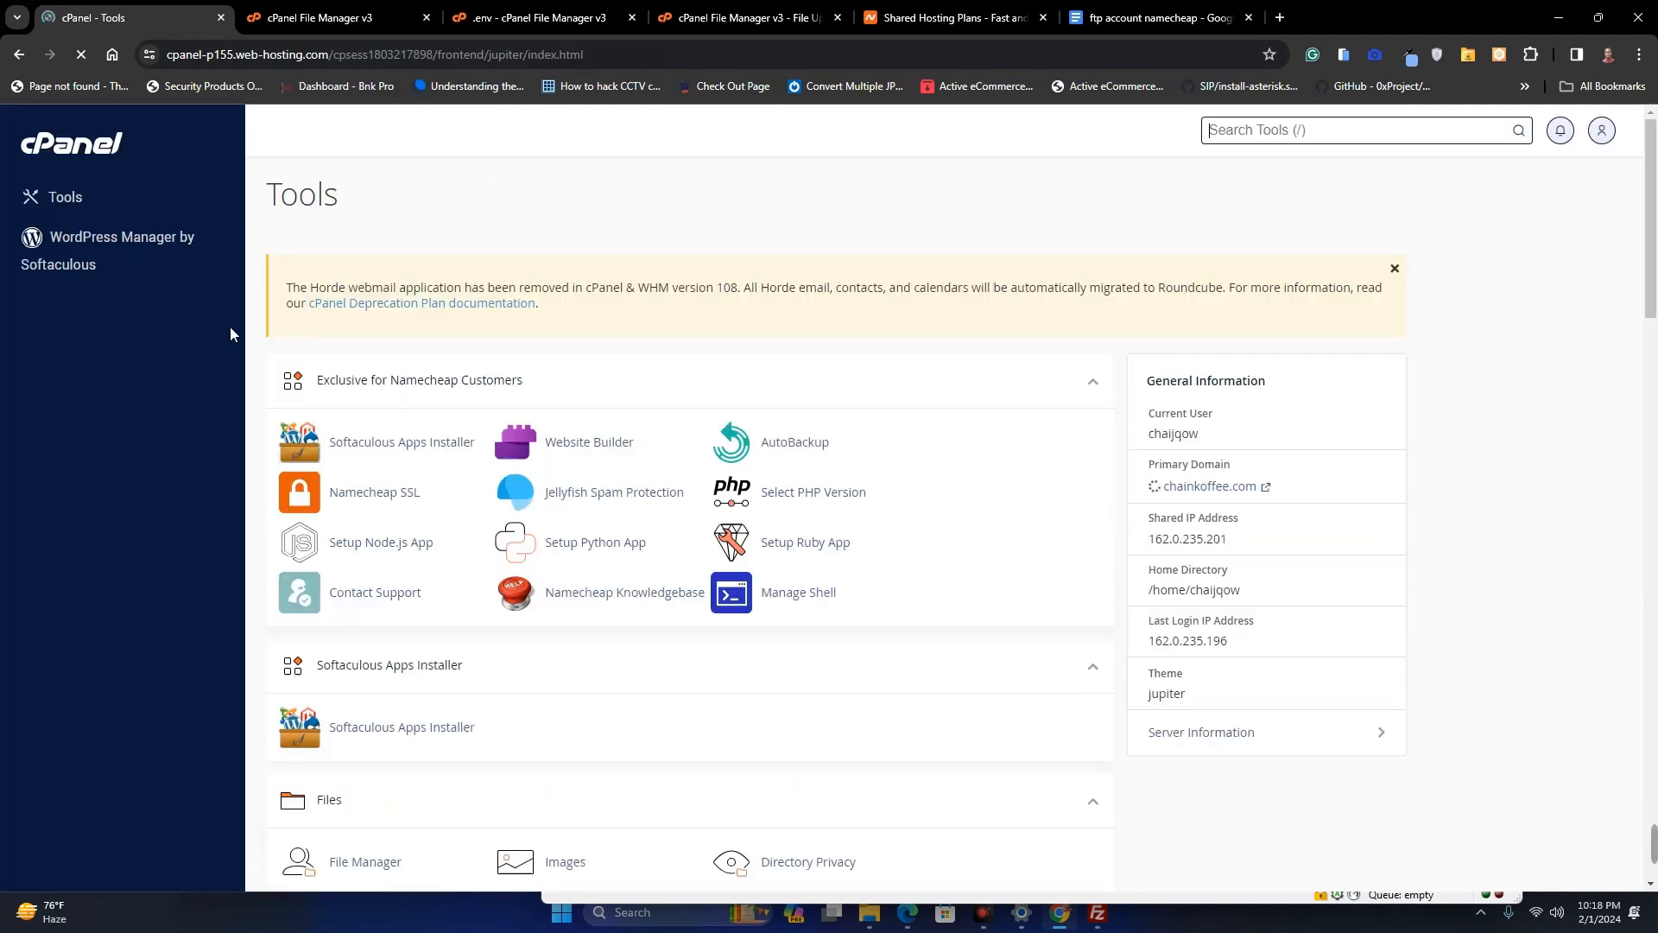
pyautogui.scroll(-12, 643, 482)
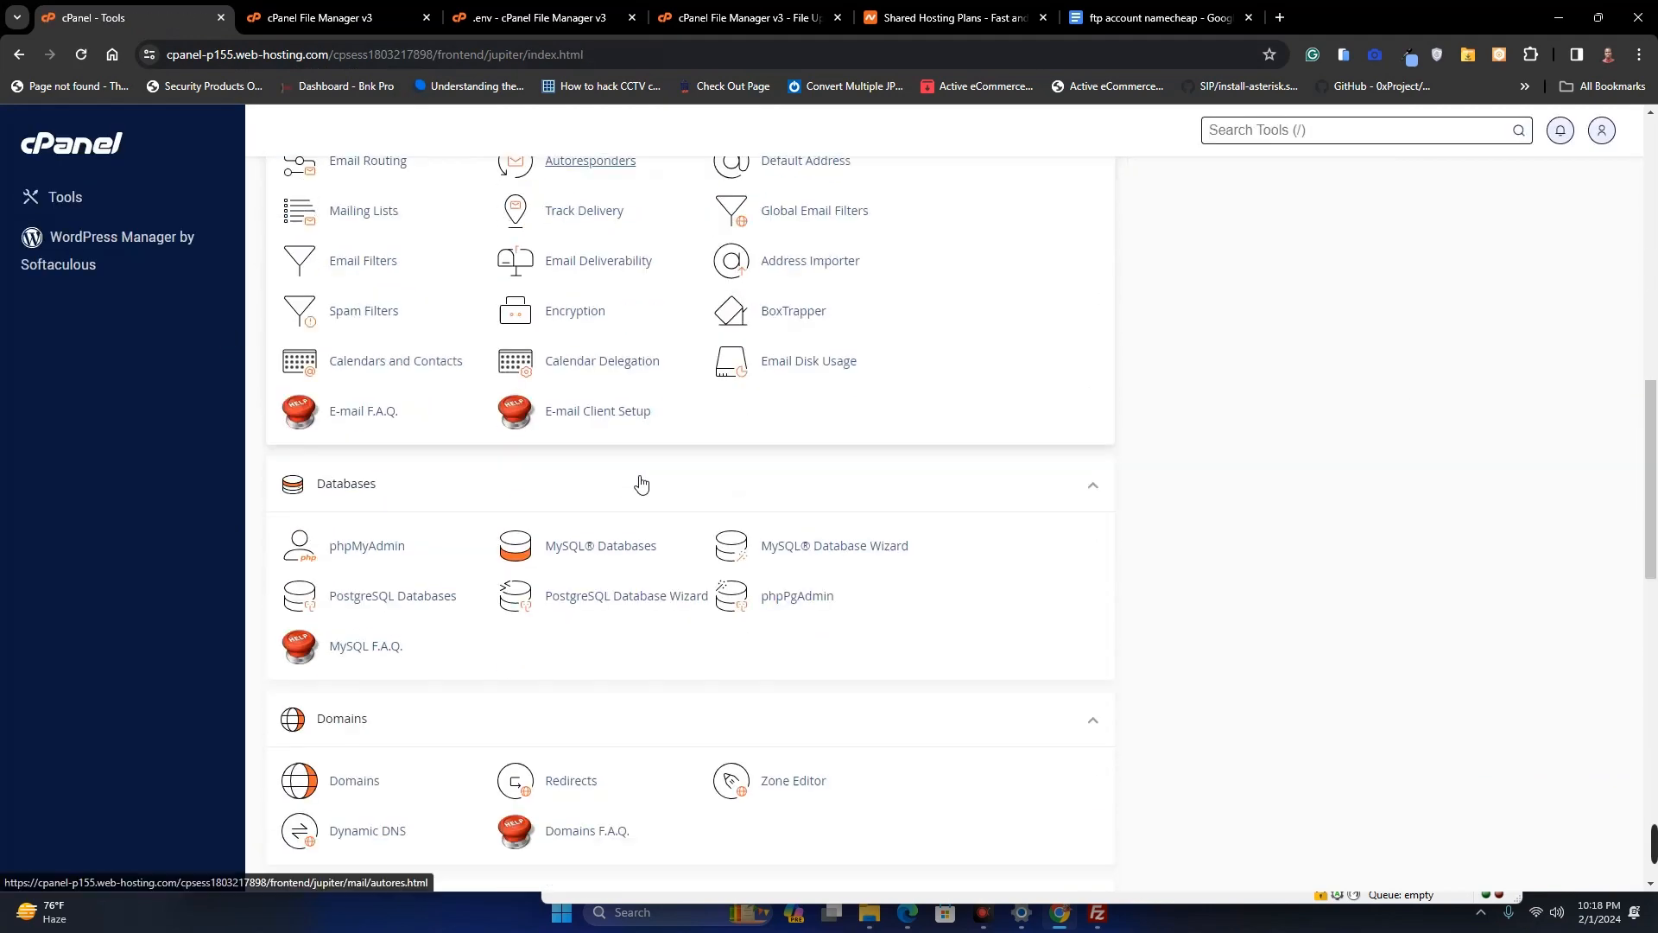
pyautogui.scroll(-4, 641, 483)
pyautogui.scroll(2, 641, 487)
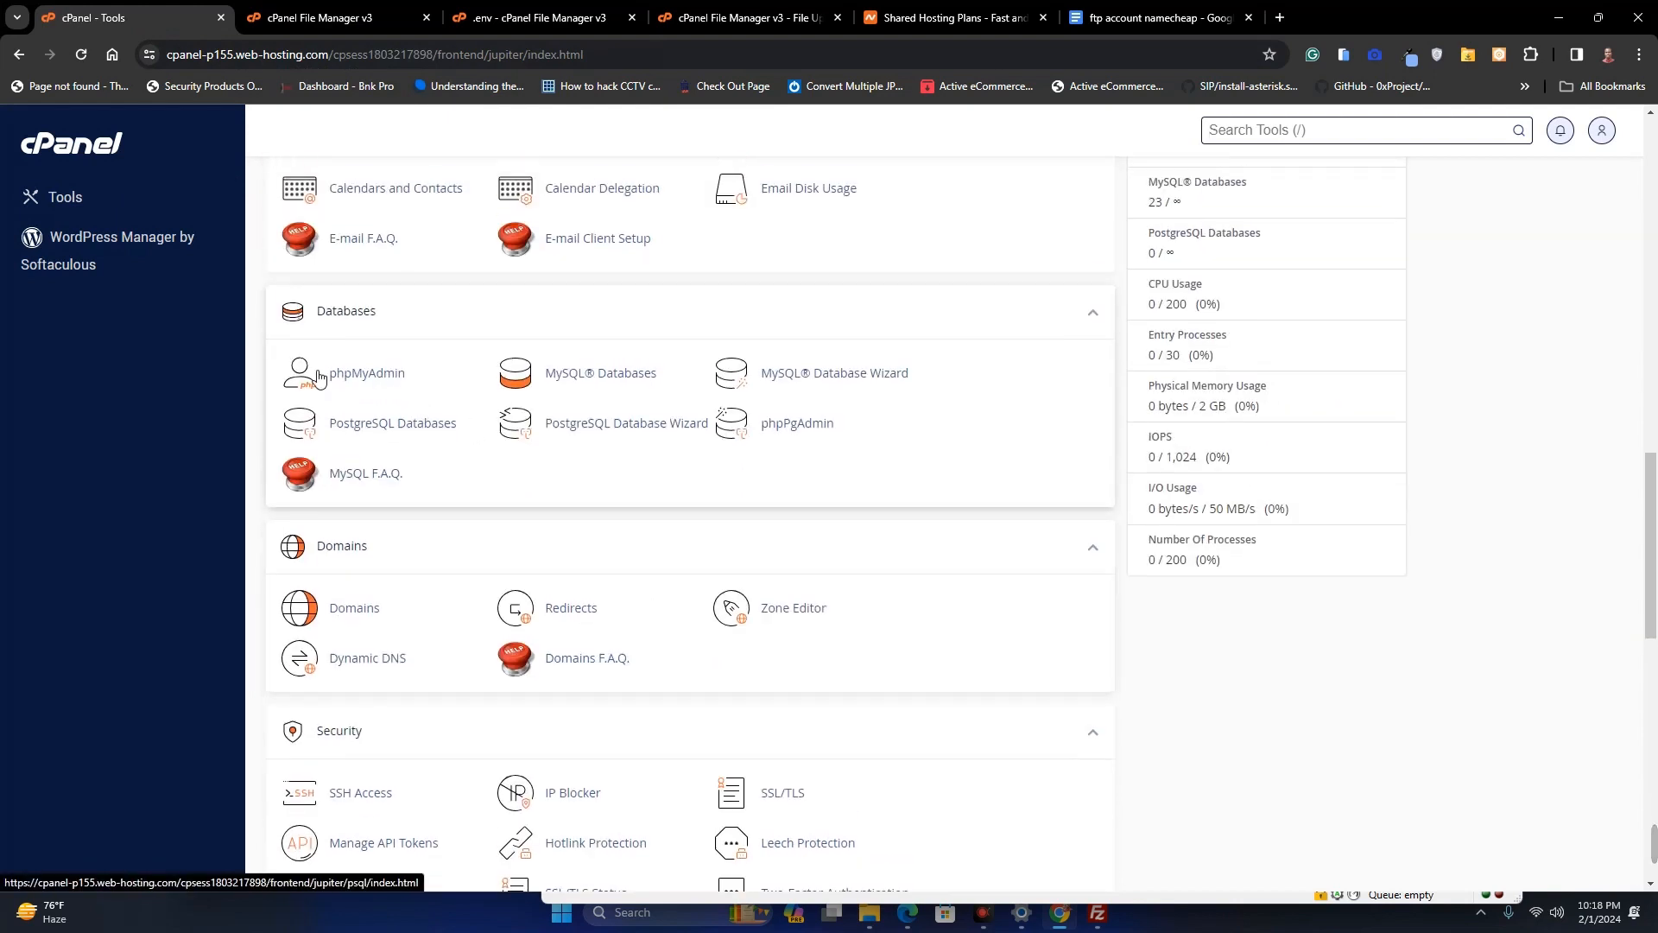
pyautogui.click(345, 373)
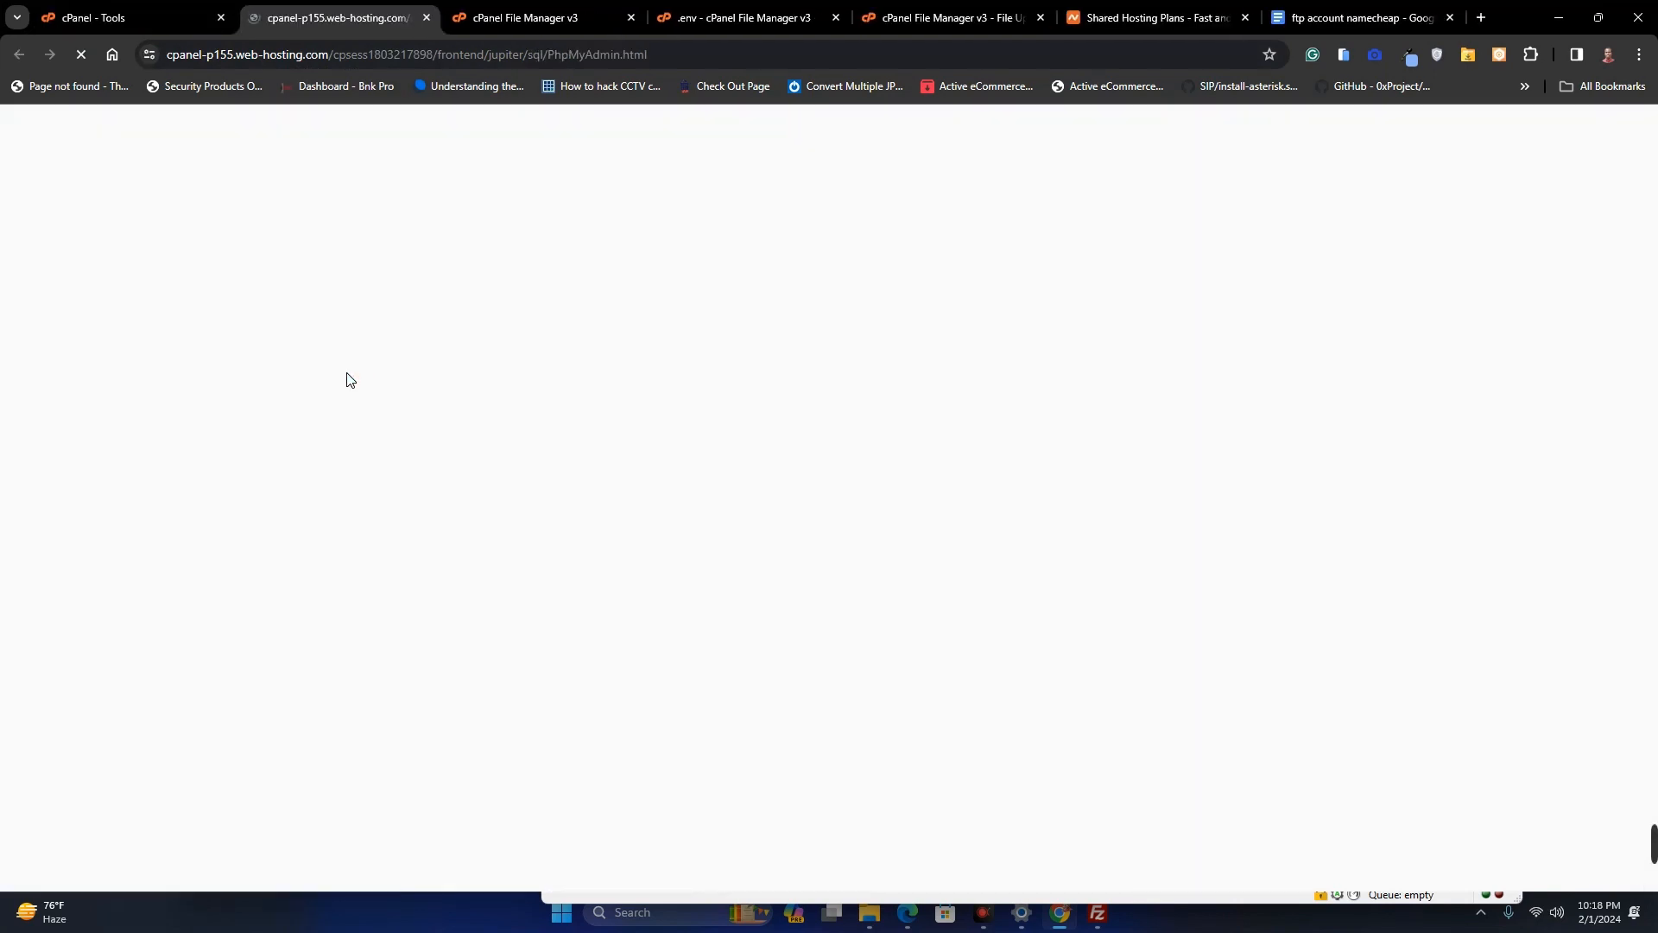
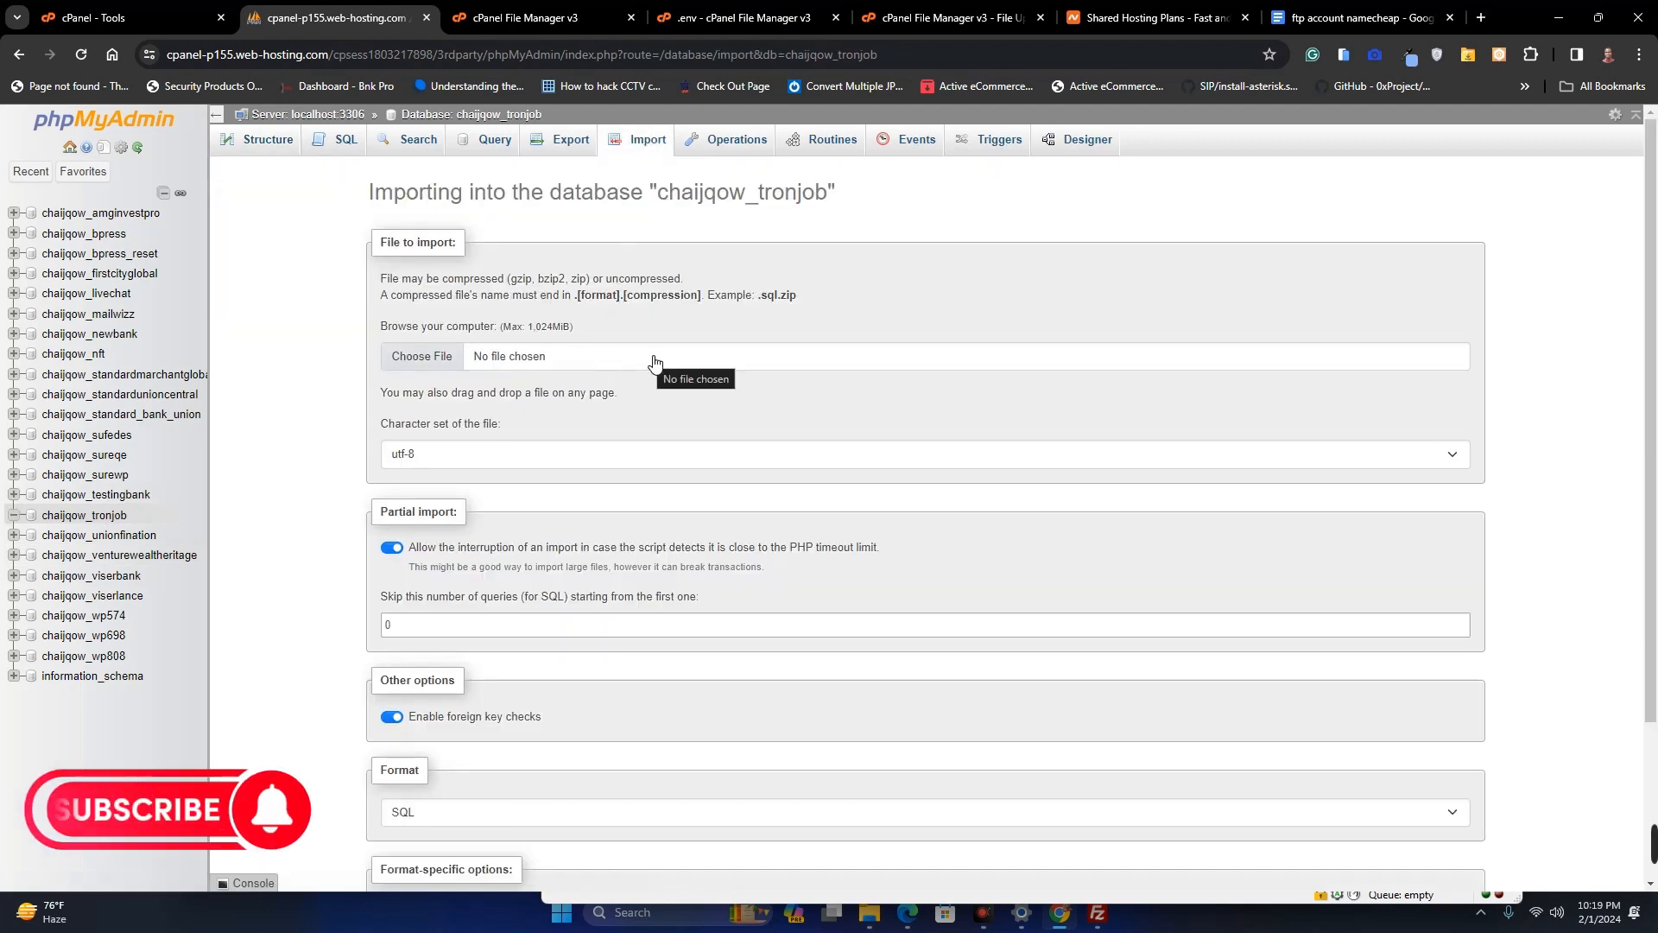
# - Choose trontrade.sql from the tron script folder as the file to import into the chaijqow_tronjob database
pyautogui.click(651, 362)
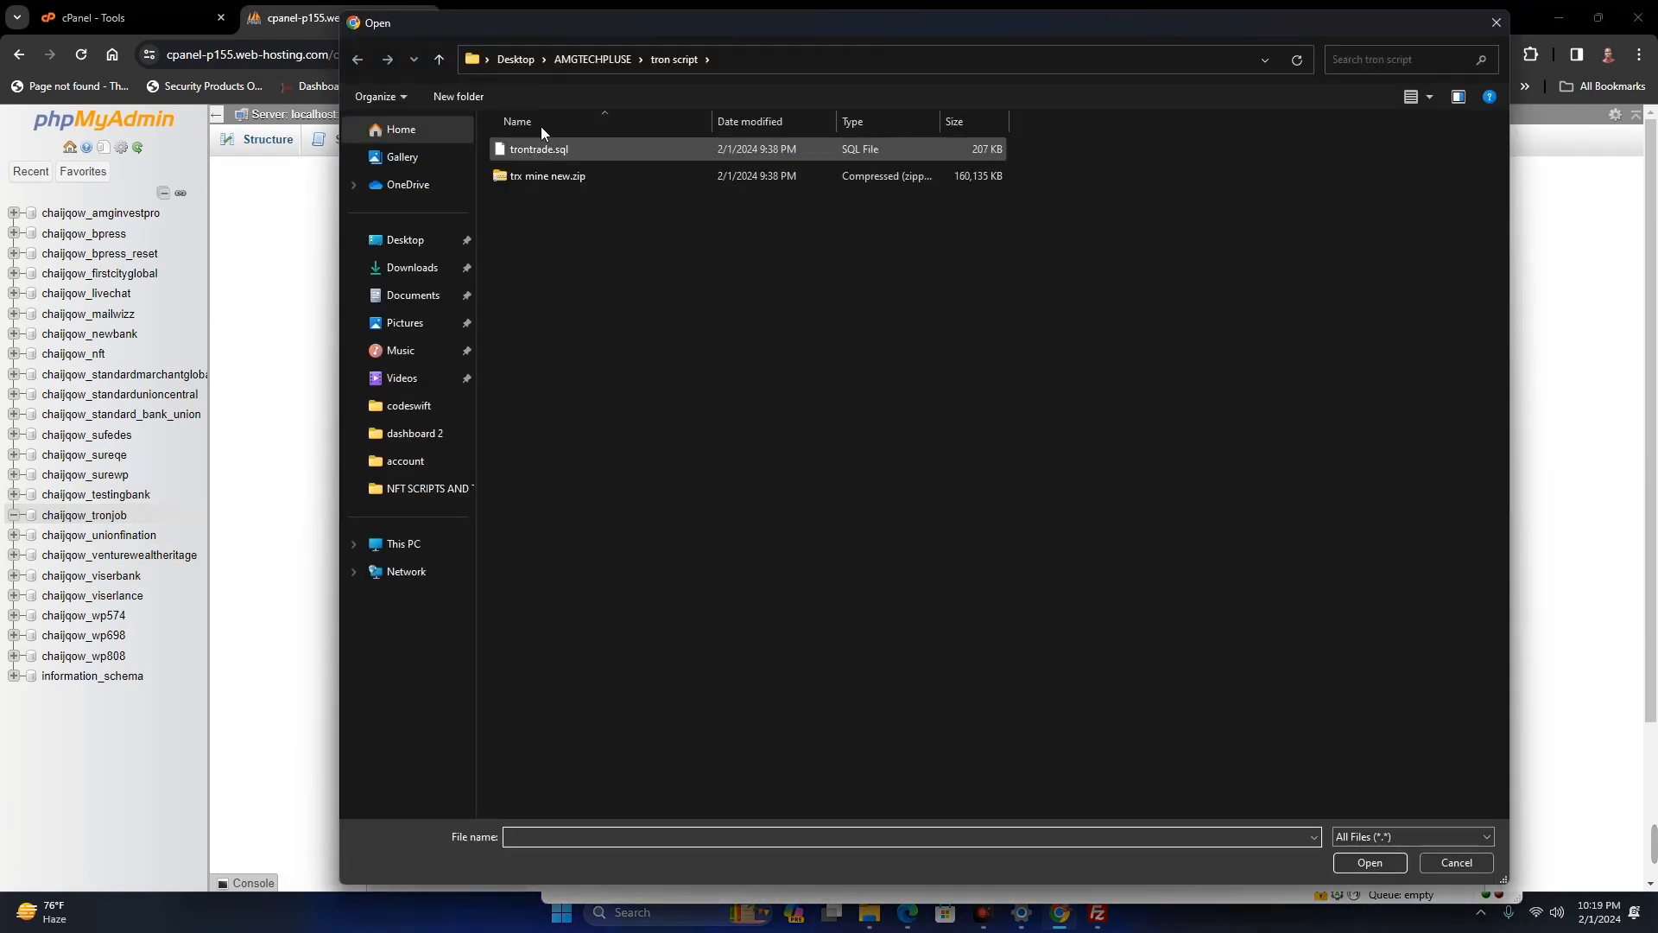
pyautogui.click(628, 155)
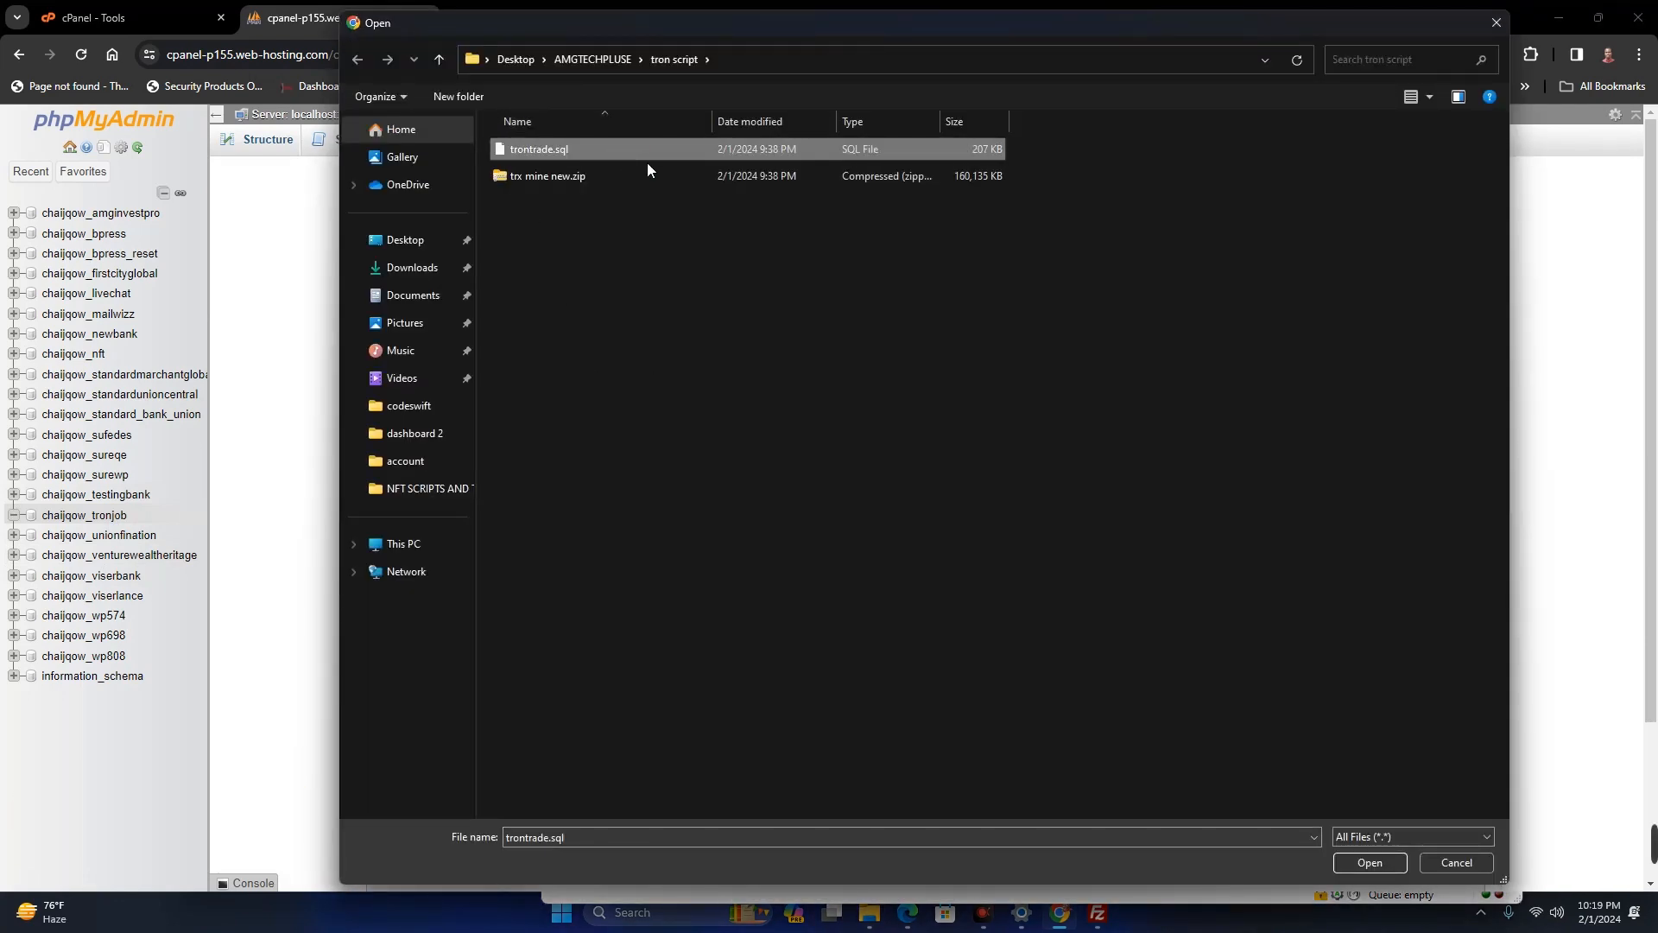
pyautogui.click(1350, 862)
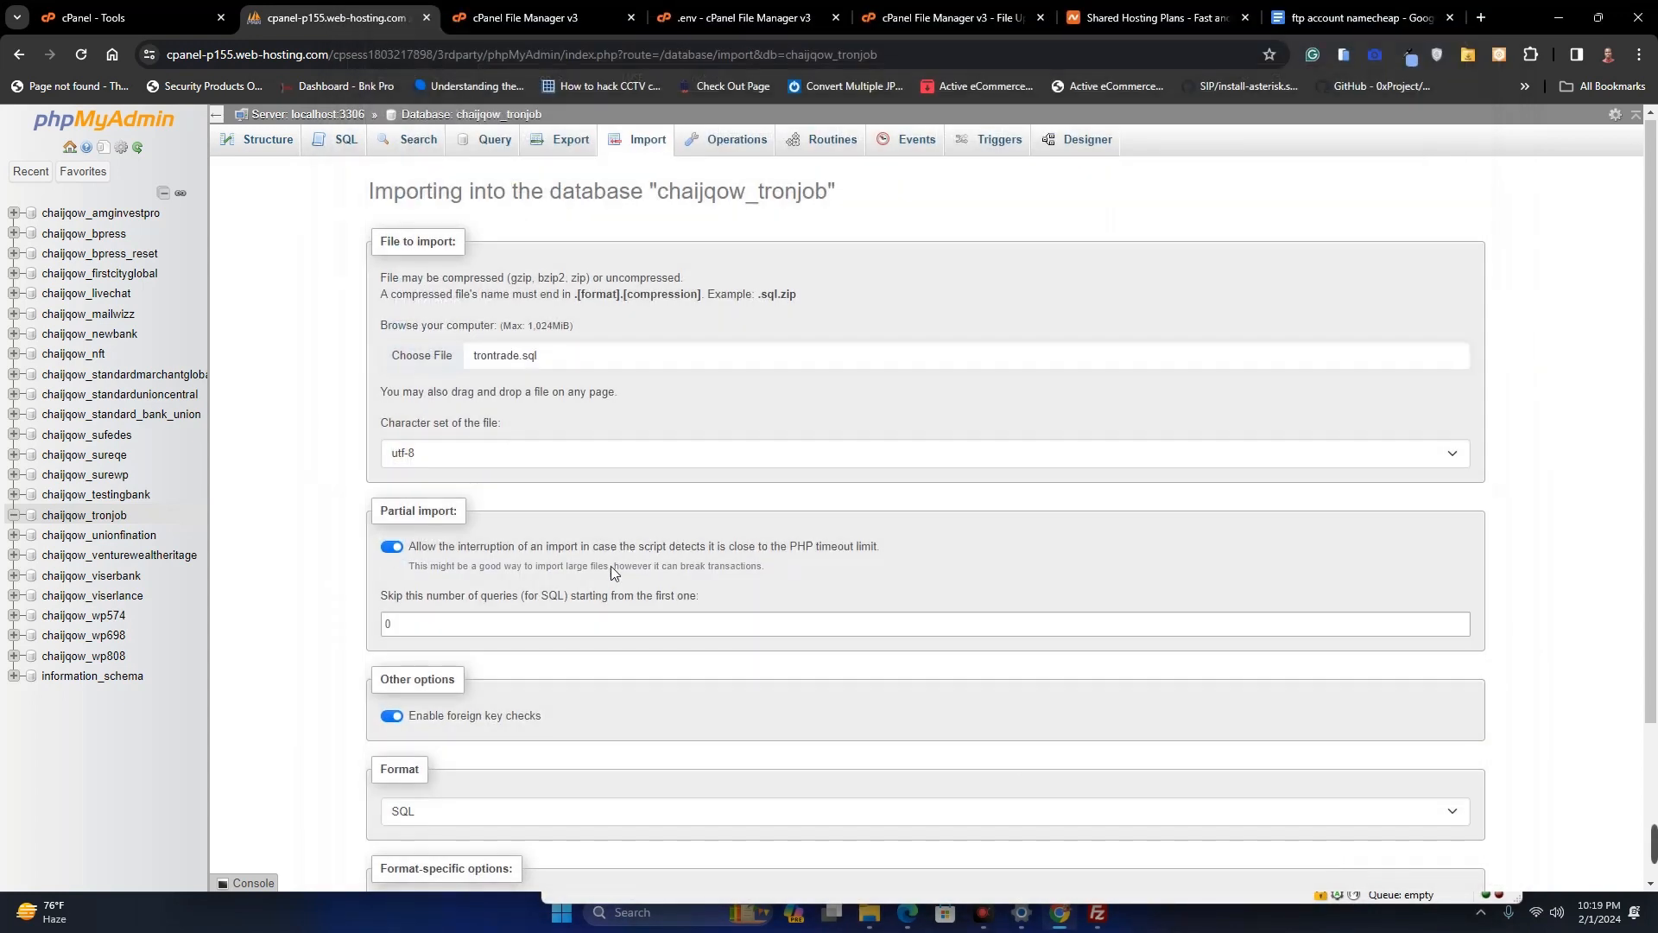
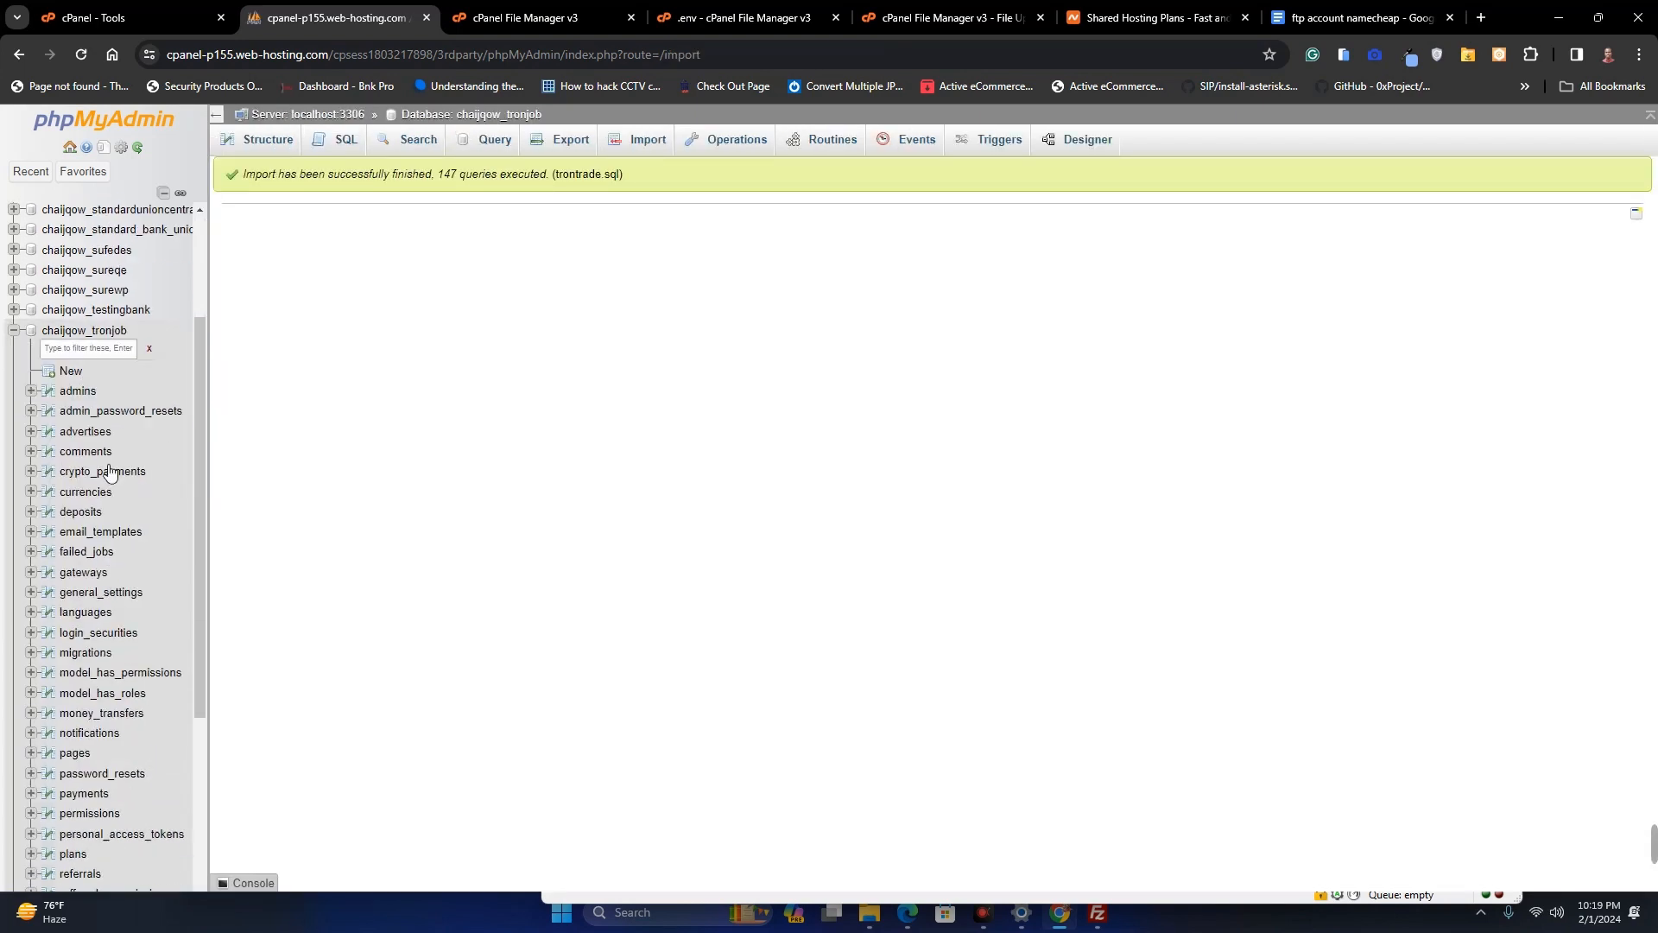
# - Open the chaijqow_tronjob database and look through its list of imported tables
pyautogui.click(68, 232)
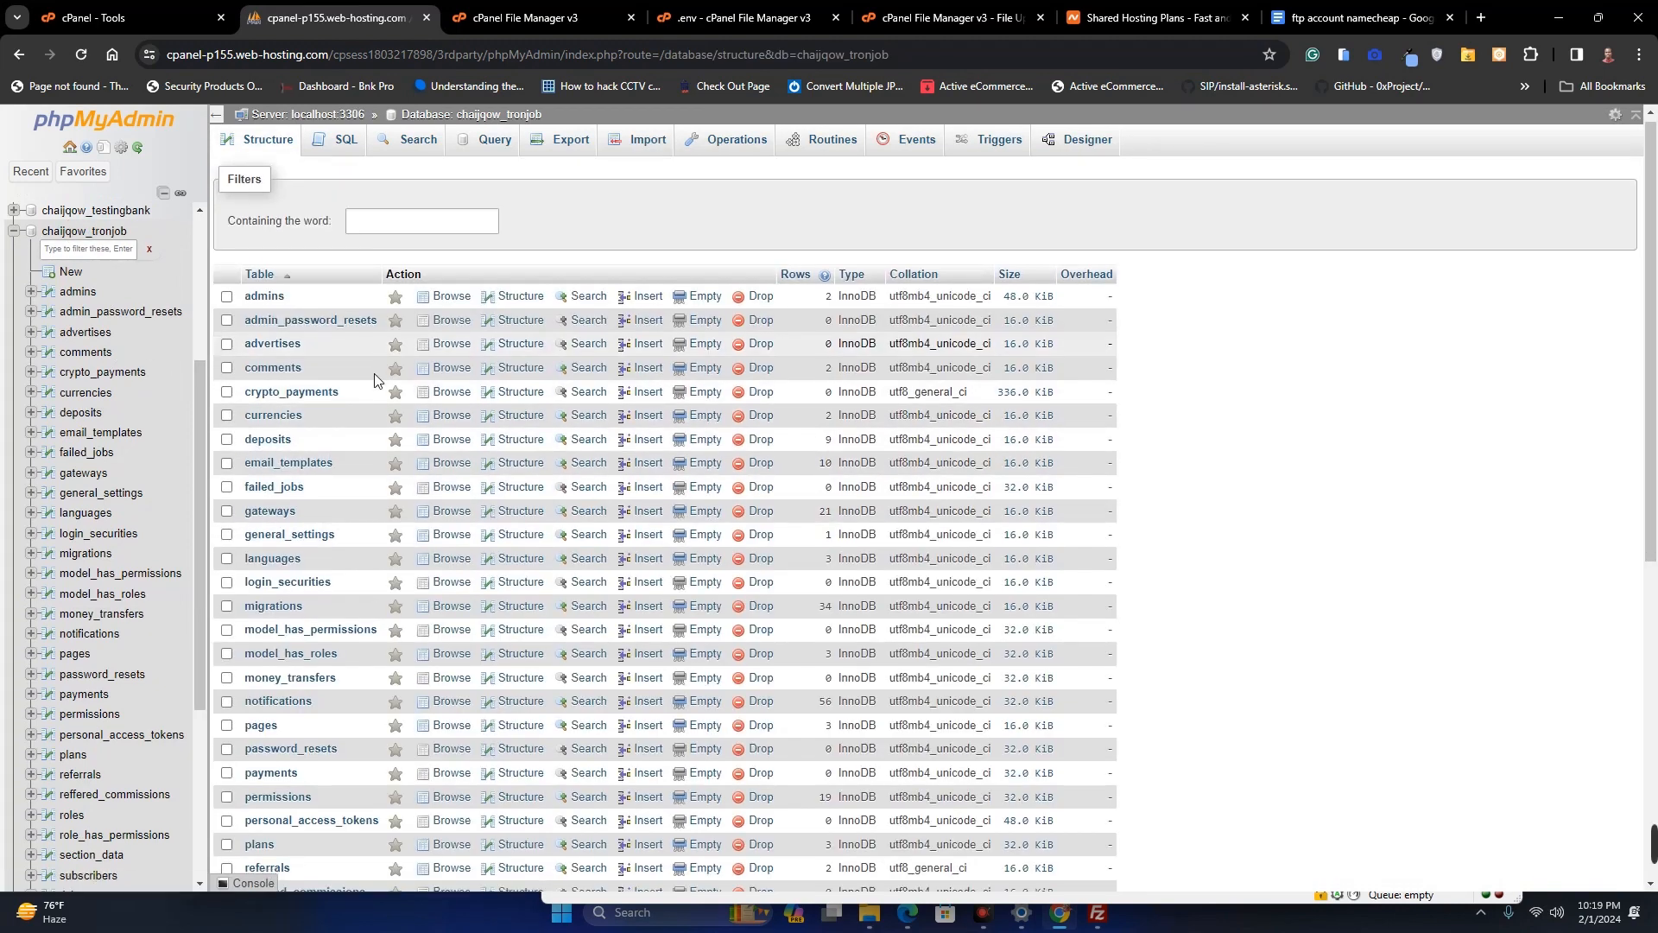
pyautogui.scroll(-4, 374, 449)
pyautogui.scroll(3, 383, 489)
pyautogui.scroll(2, 384, 490)
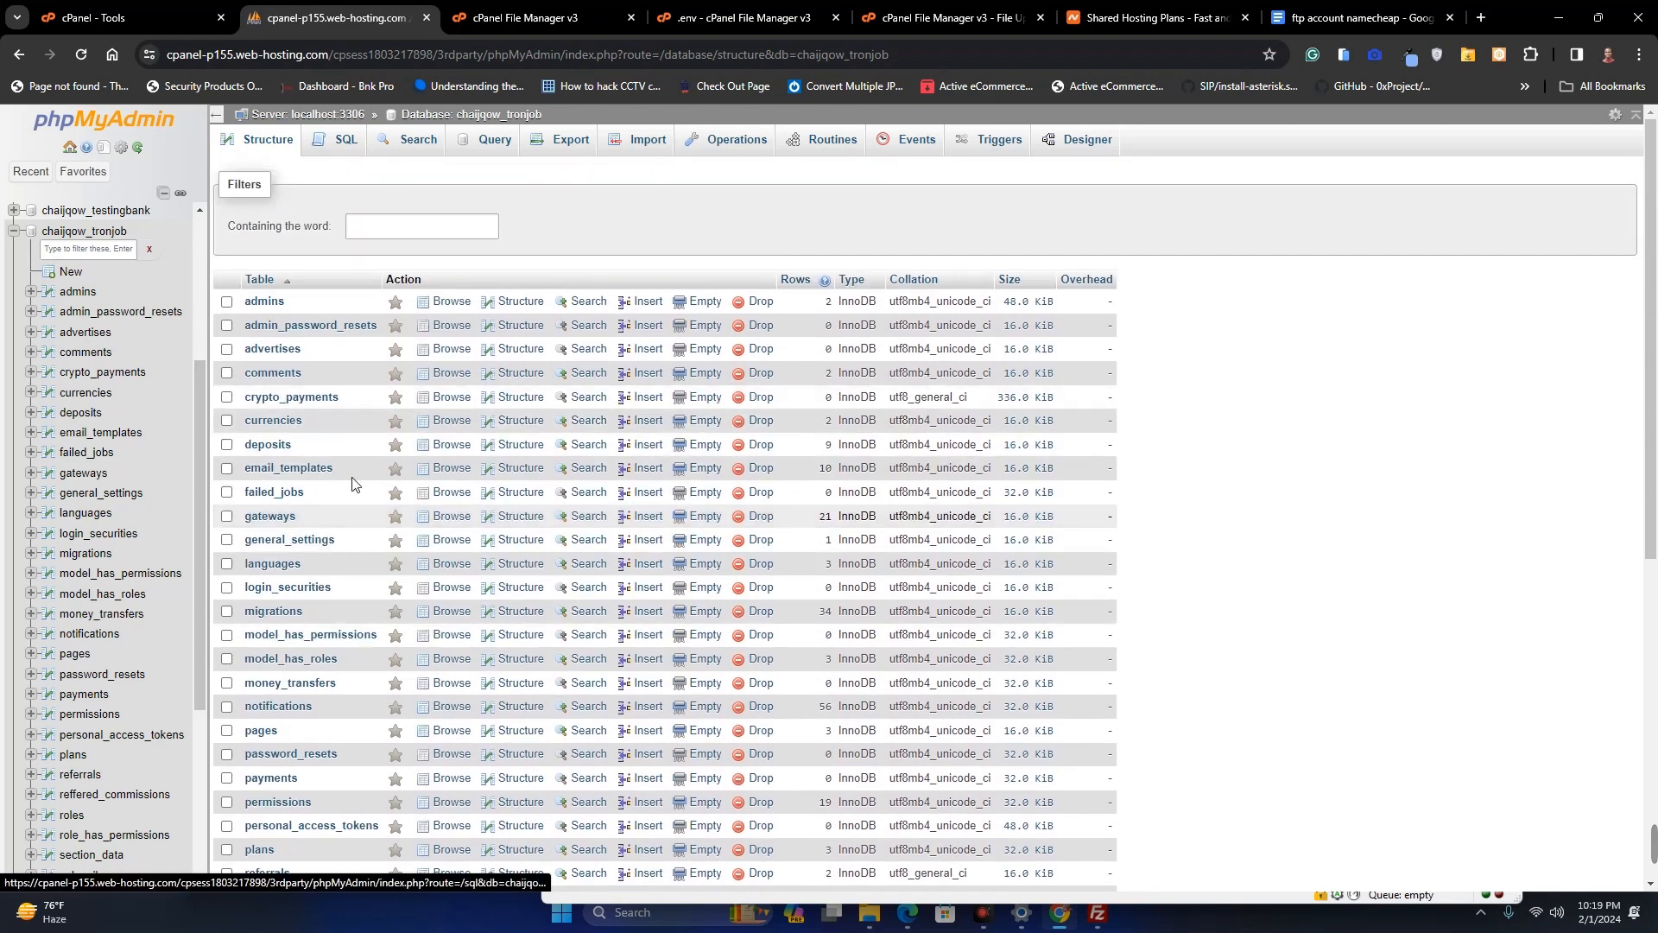
pyautogui.scroll(-2, 376, 755)
pyautogui.scroll(2, 364, 698)
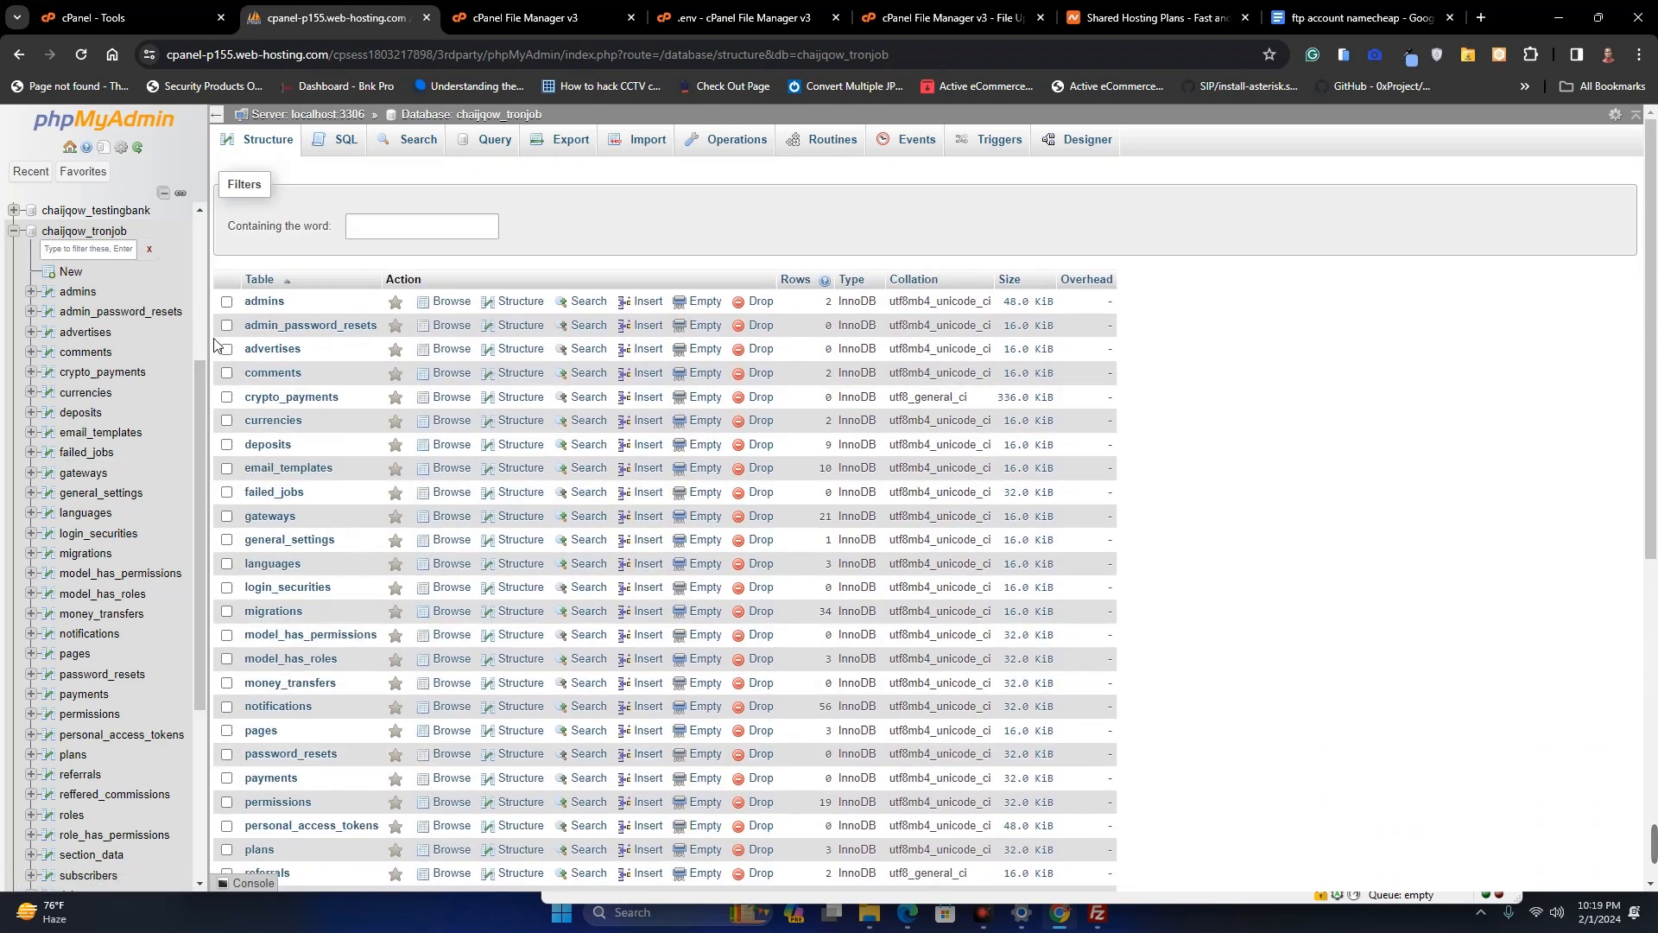
pyautogui.scroll(-3, 273, 456)
pyautogui.scroll(-4, 273, 456)
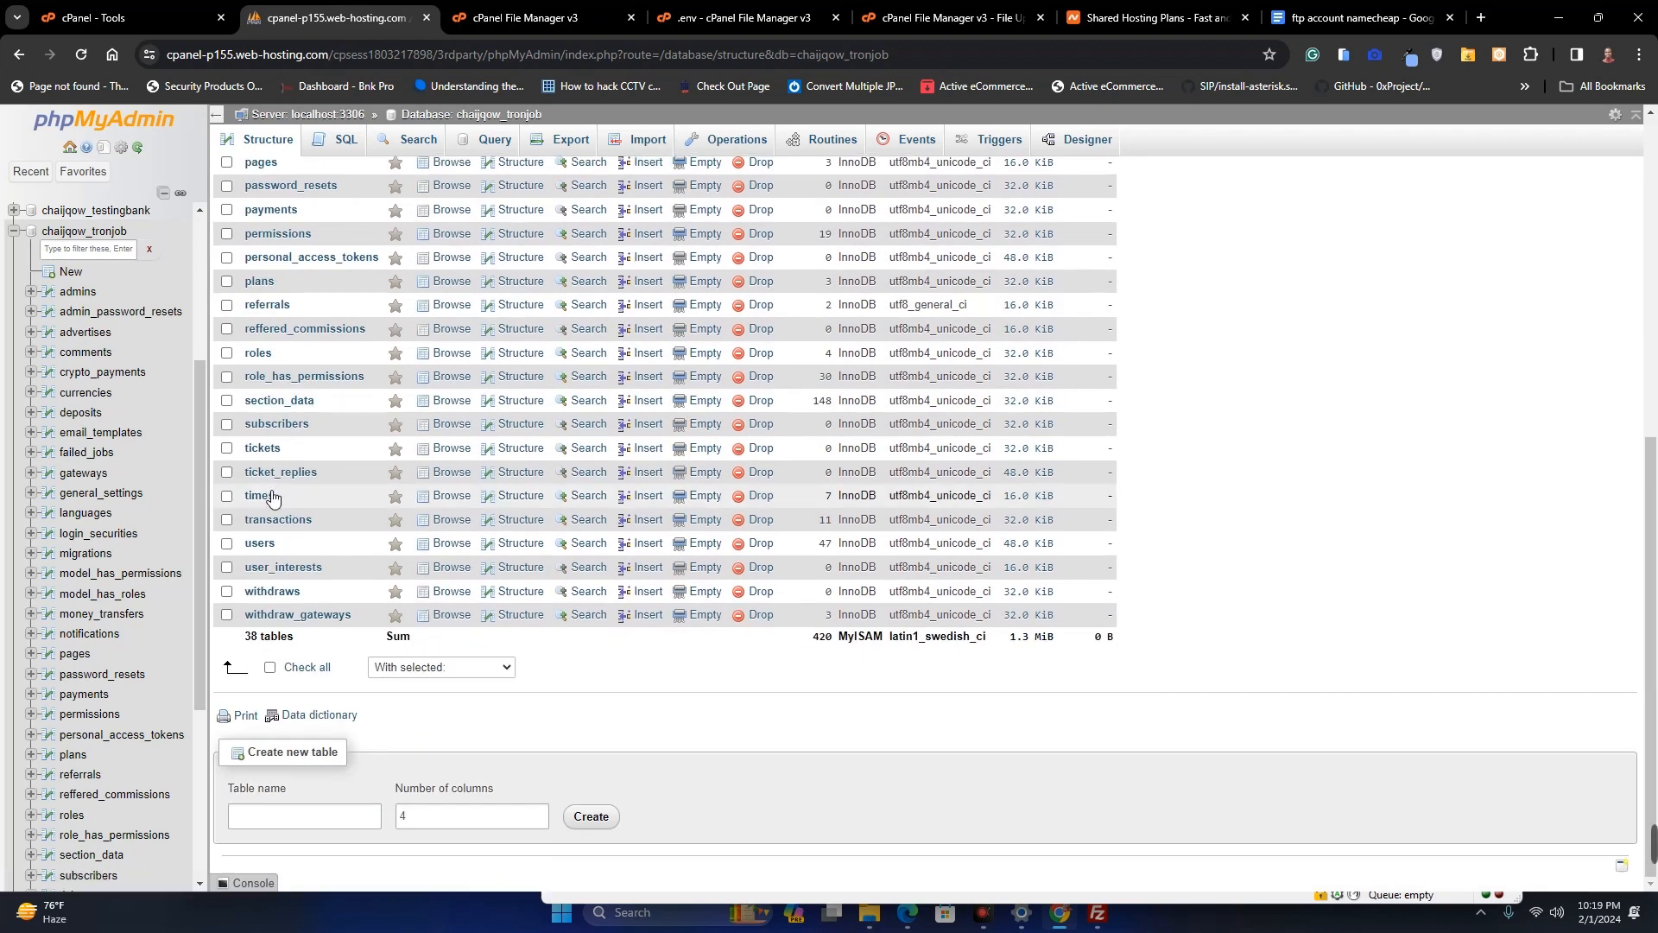
# - Browse the records of the users table, and return to the chaijqow_tronjob table list
pyautogui.click(261, 544)
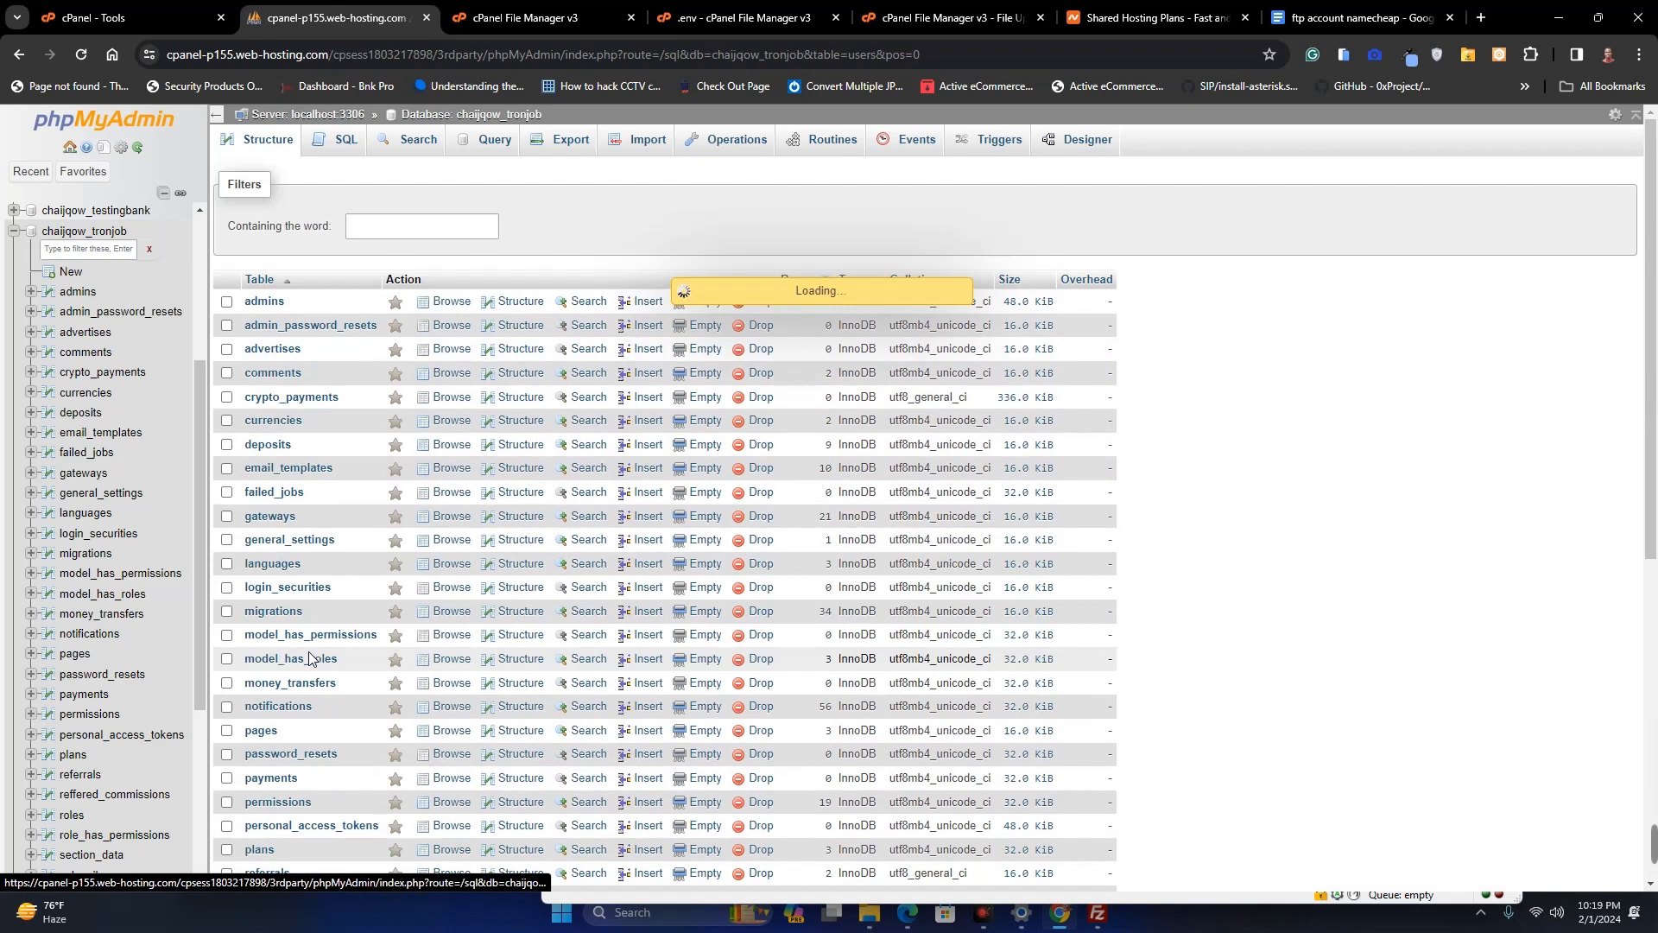
pyautogui.scroll(-3, 442, 596)
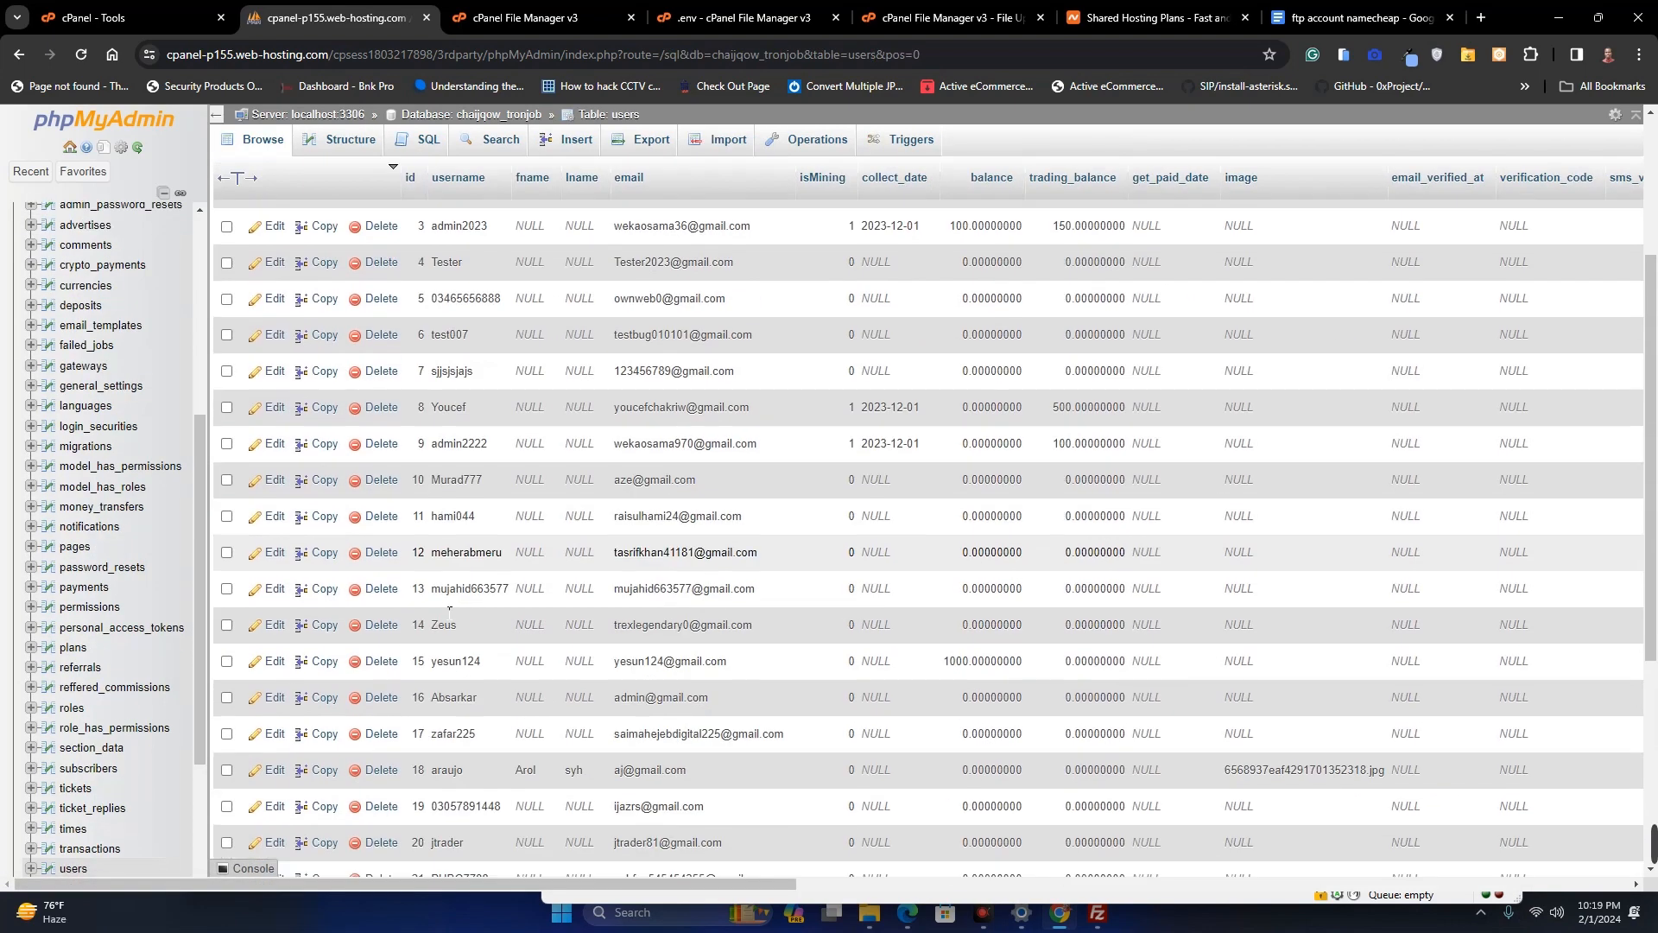
pyautogui.scroll(3, 428, 587)
pyautogui.scroll(3, 107, 393)
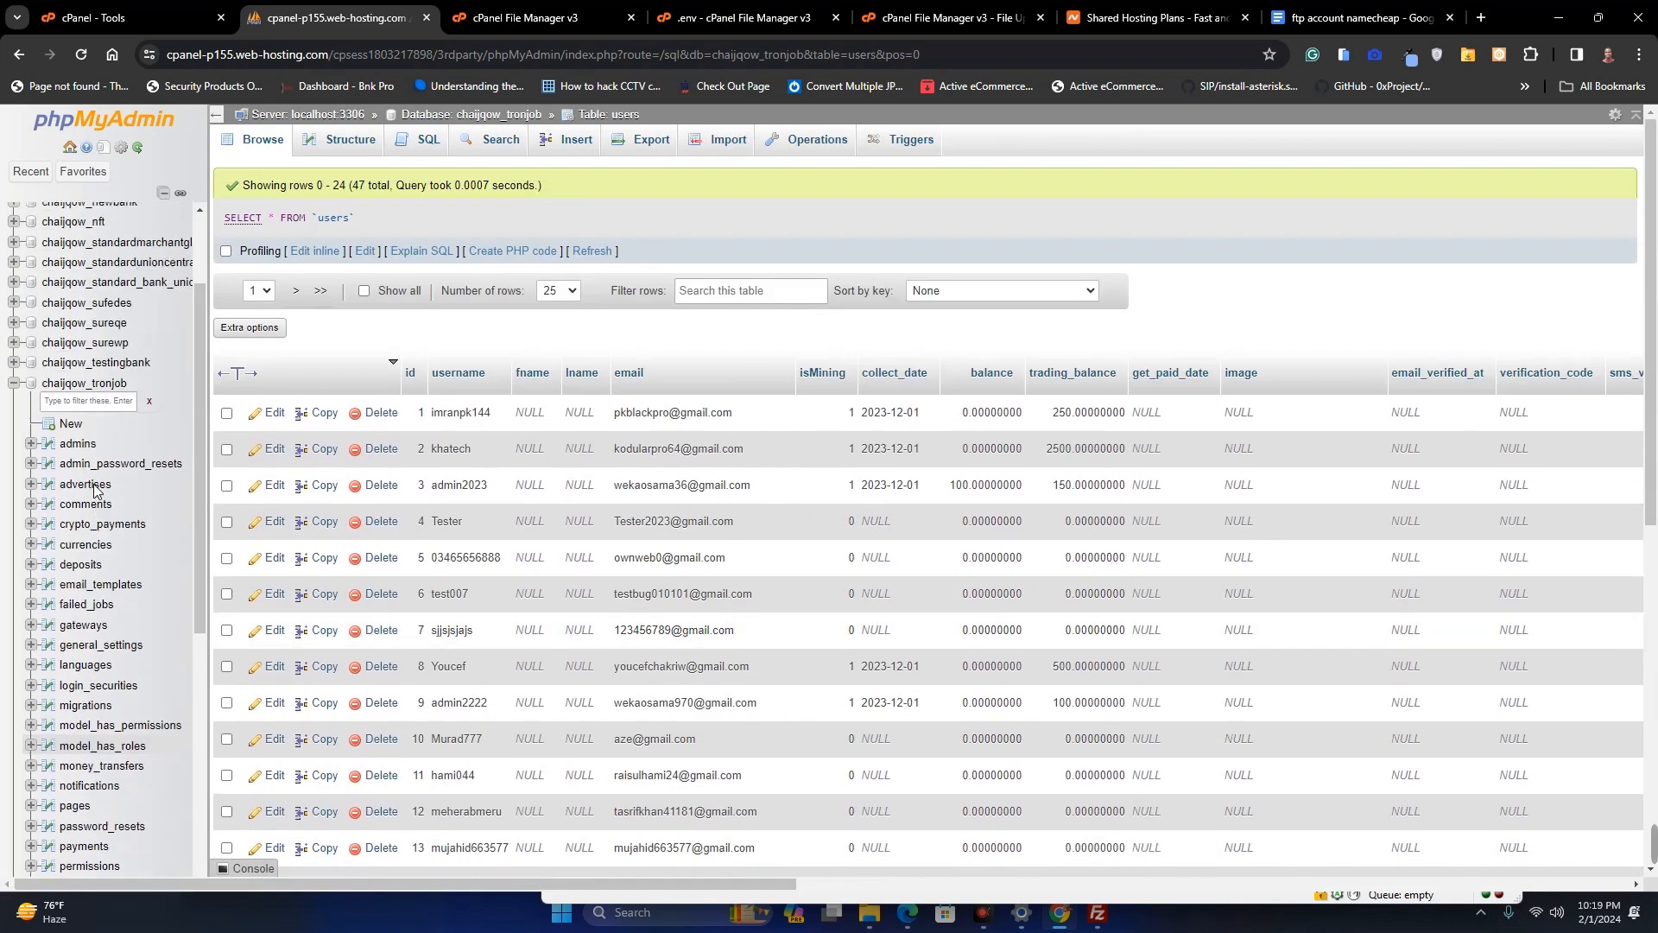
pyautogui.click(106, 387)
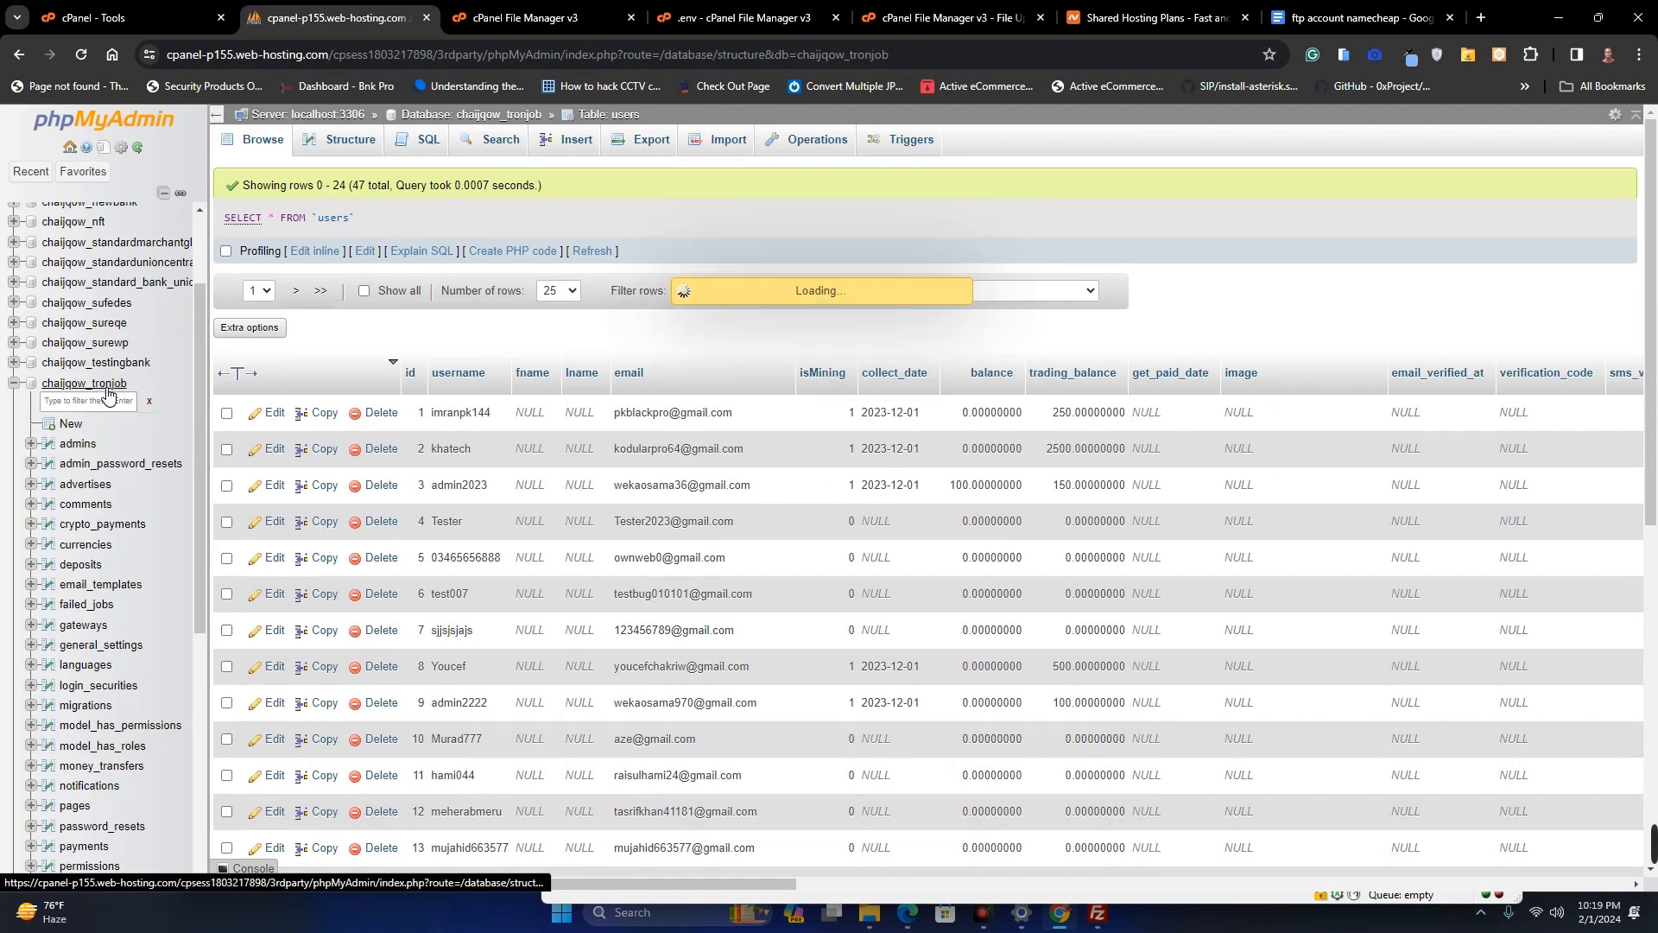
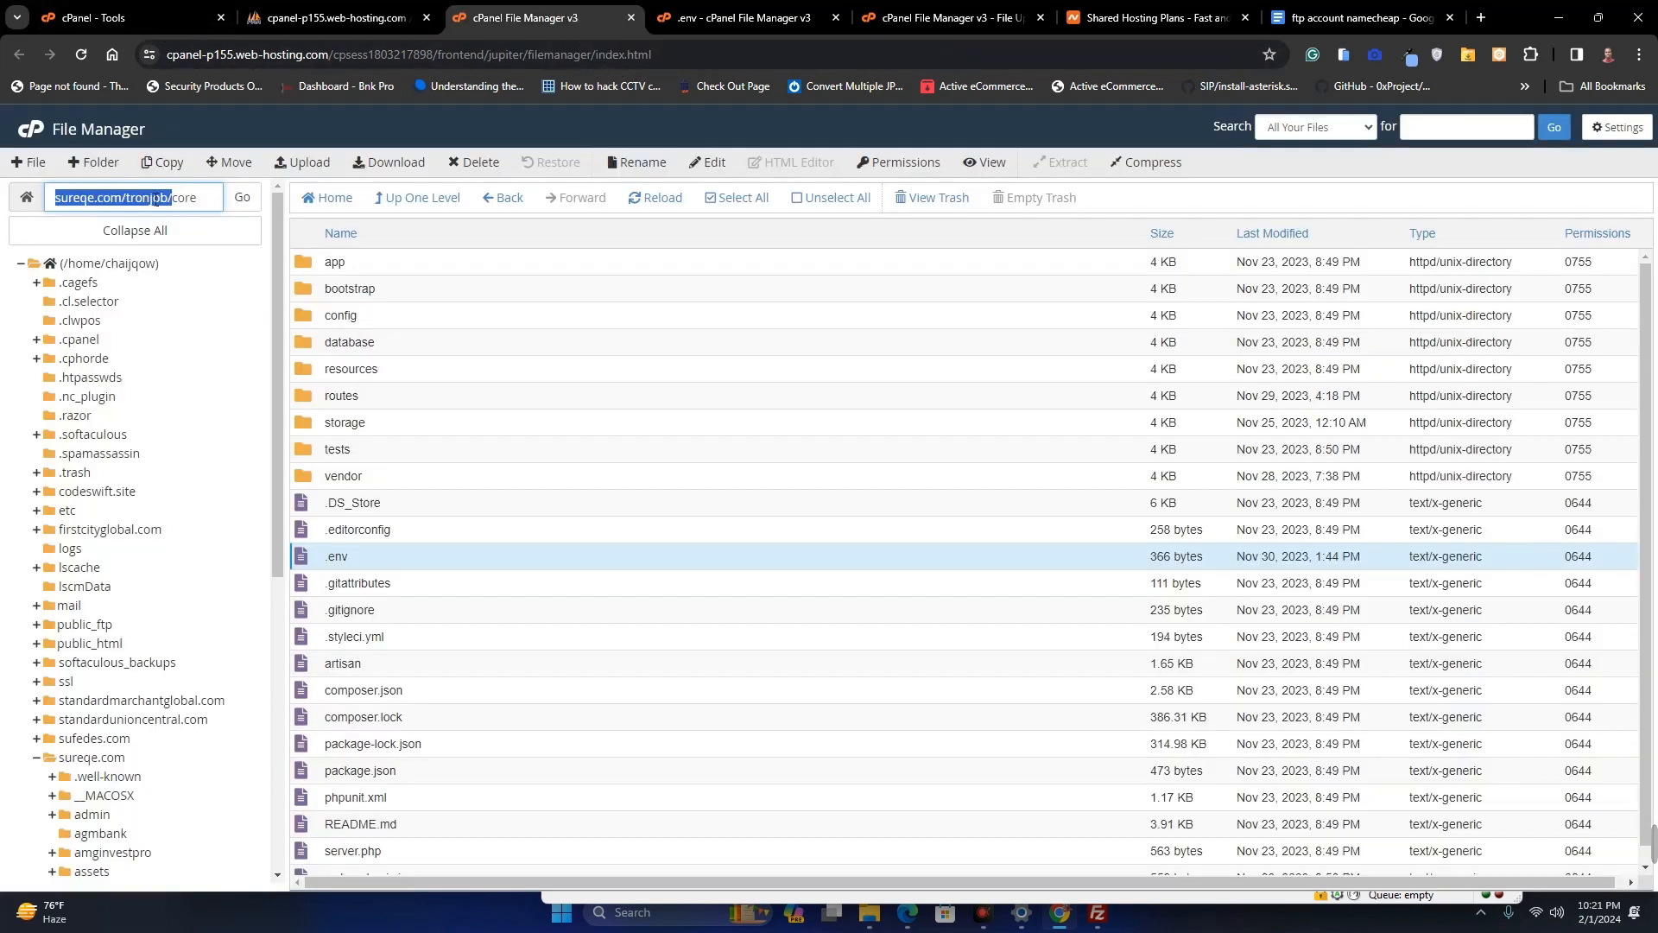
pyautogui.click(134, 196)
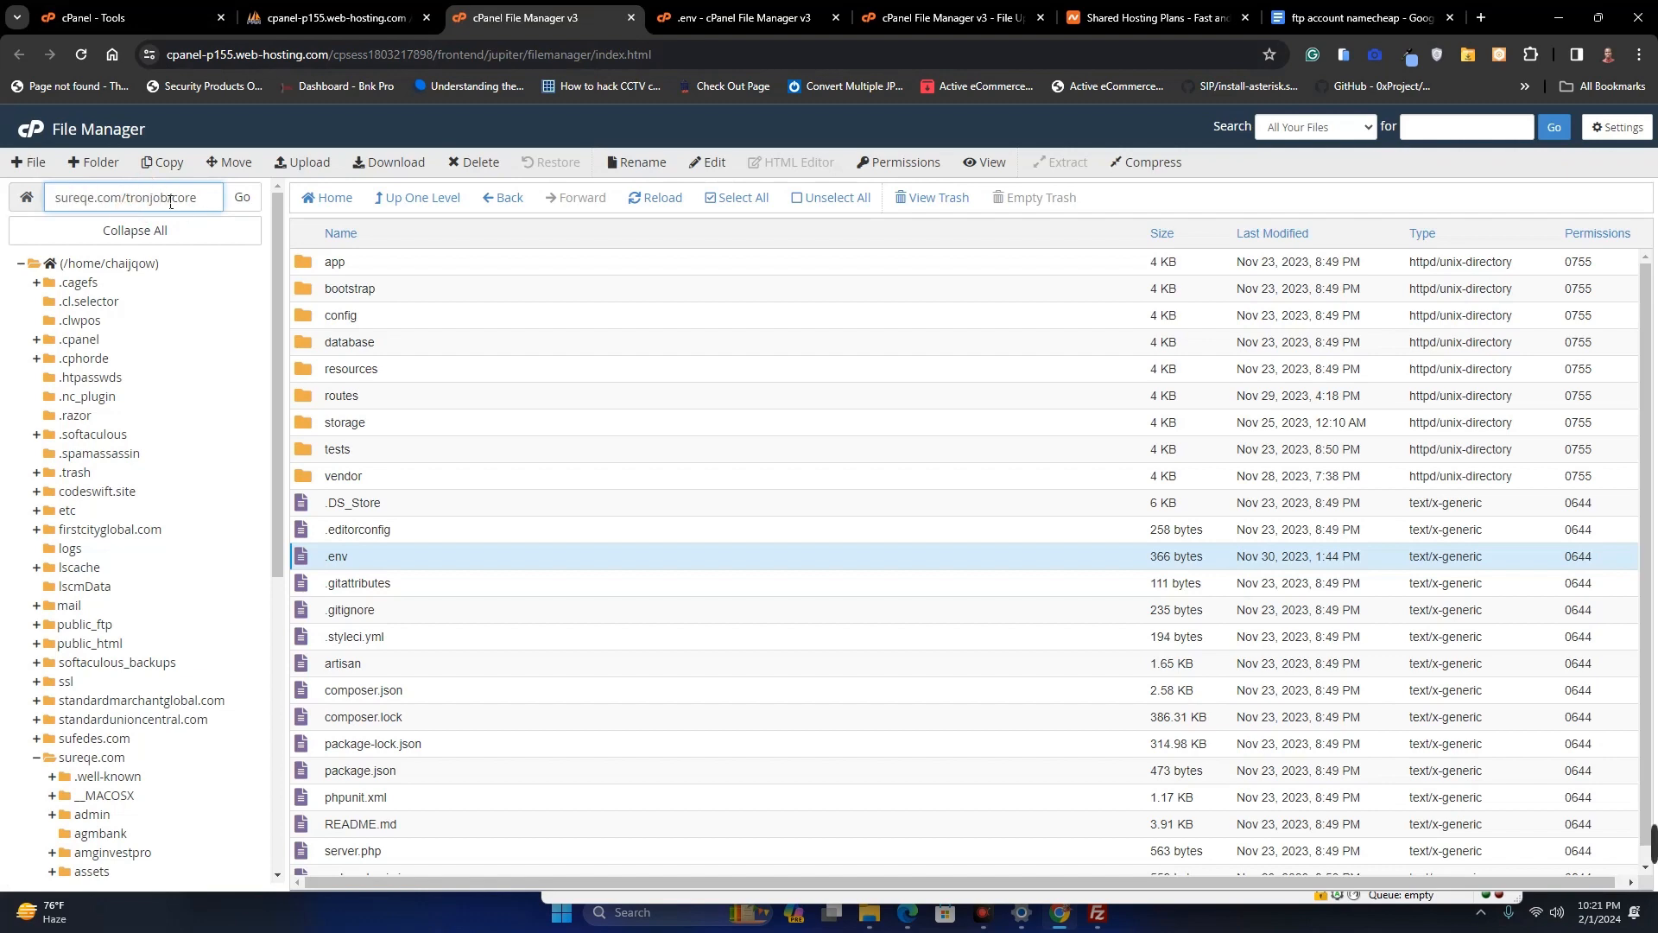
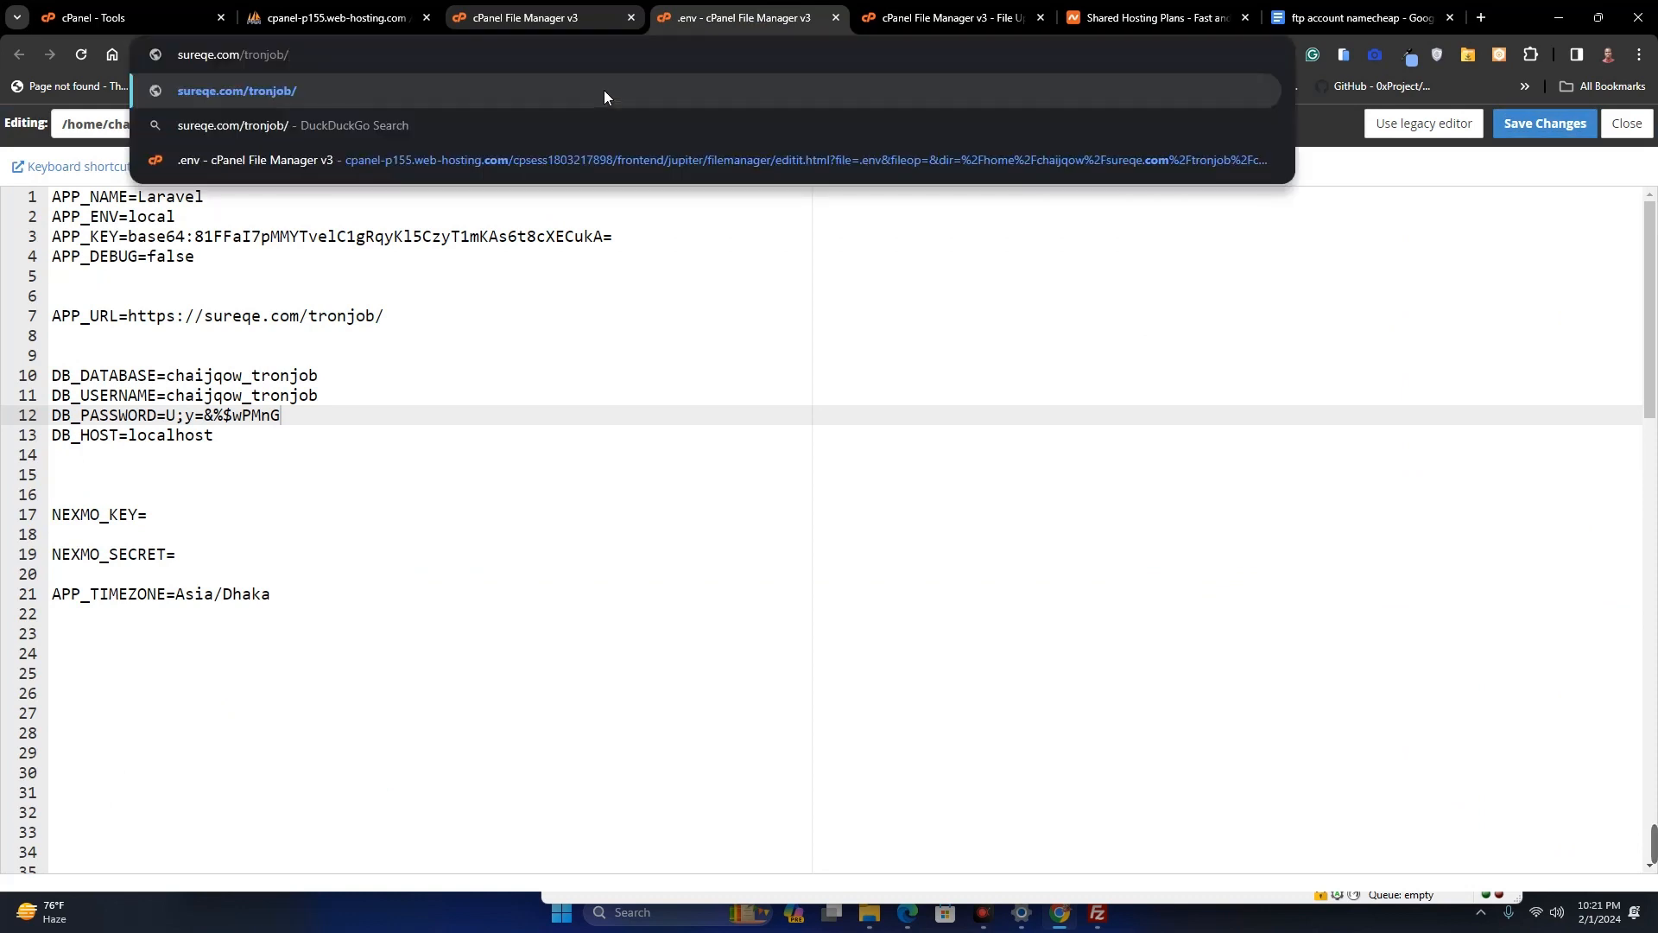
# - Load sureqe.com/tronjob/ and read what the installed site returns
pyautogui.press('Return')
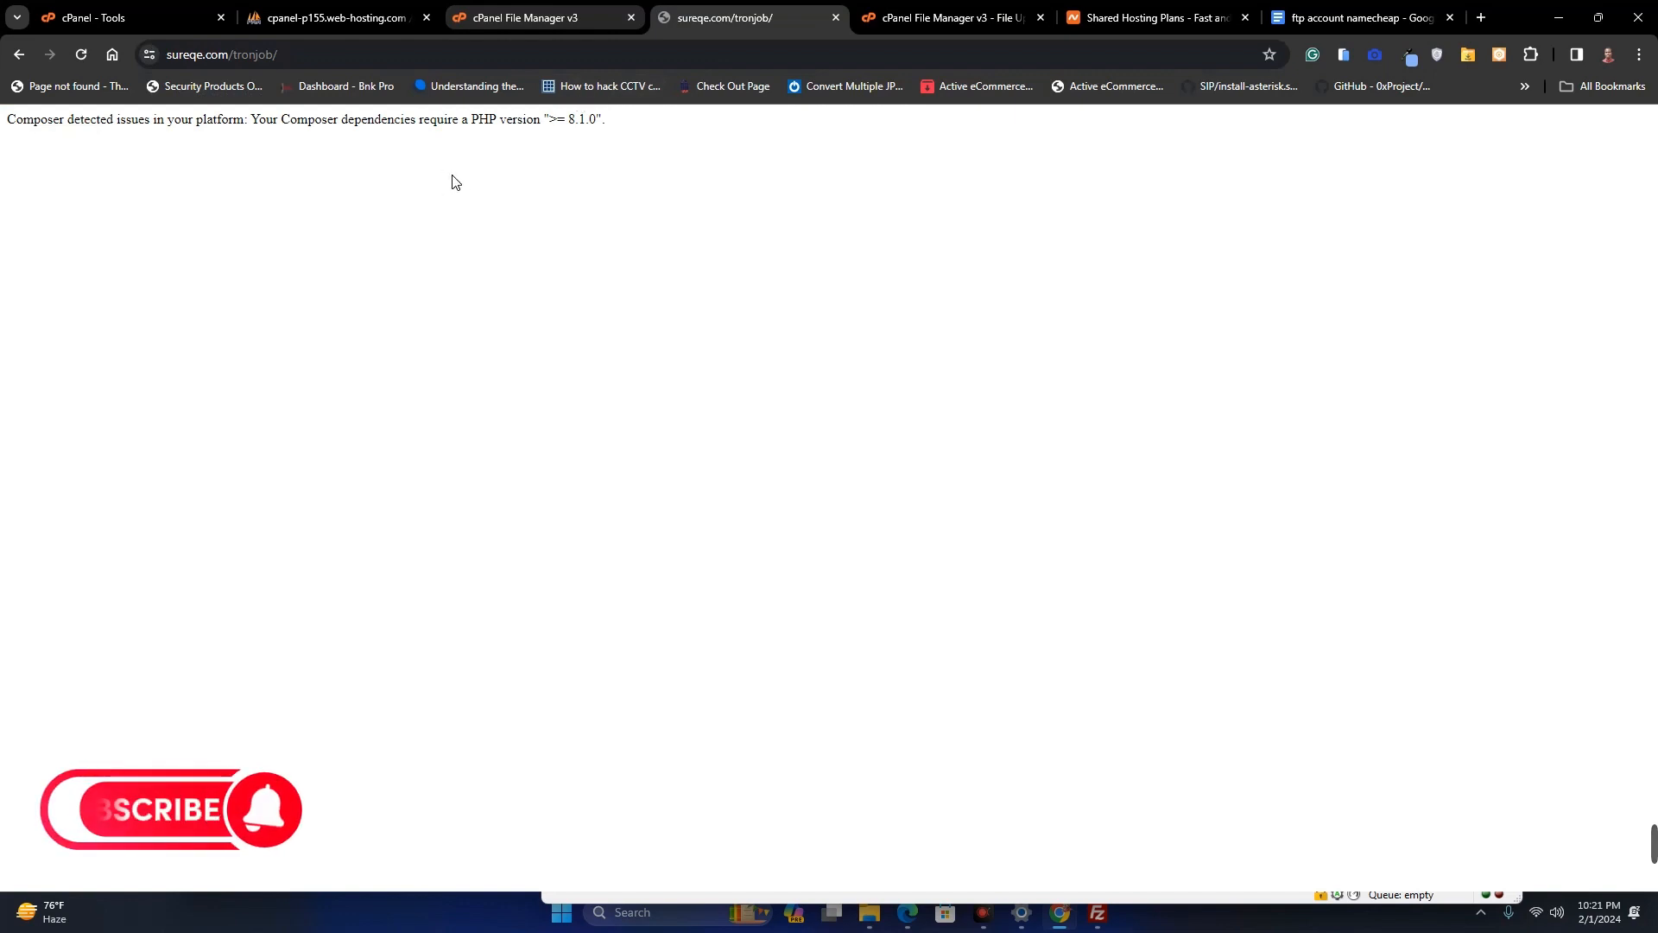
pyautogui.moveTo(610, 133); pyautogui.dragTo(579, 122)
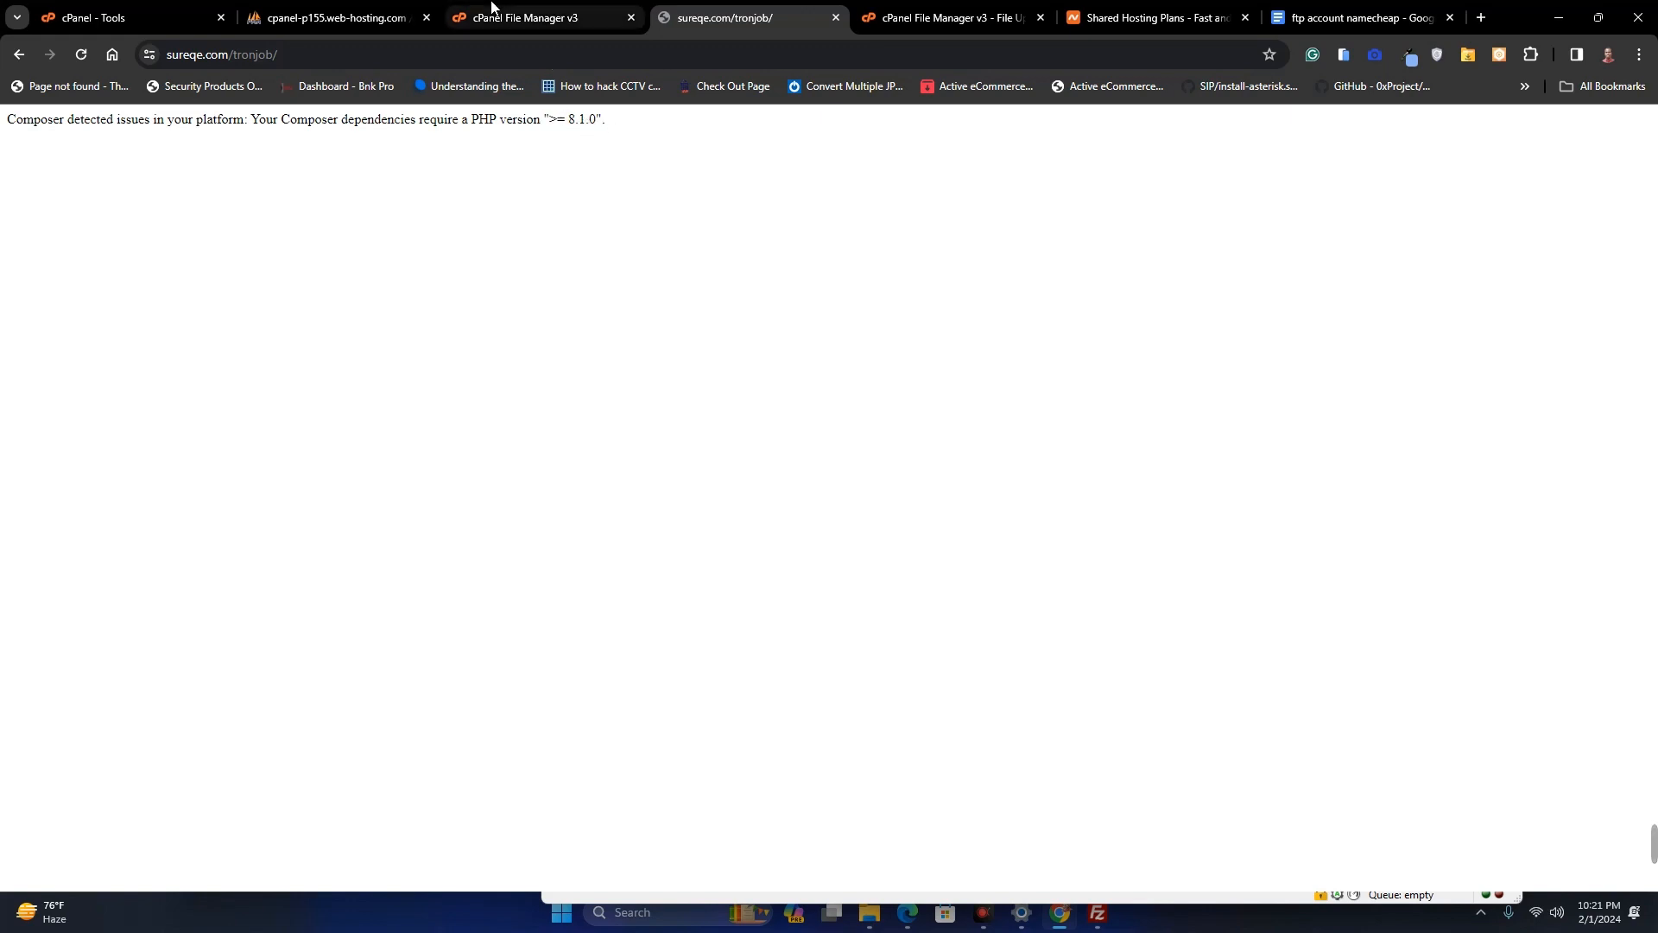
pyautogui.click(563, 19)
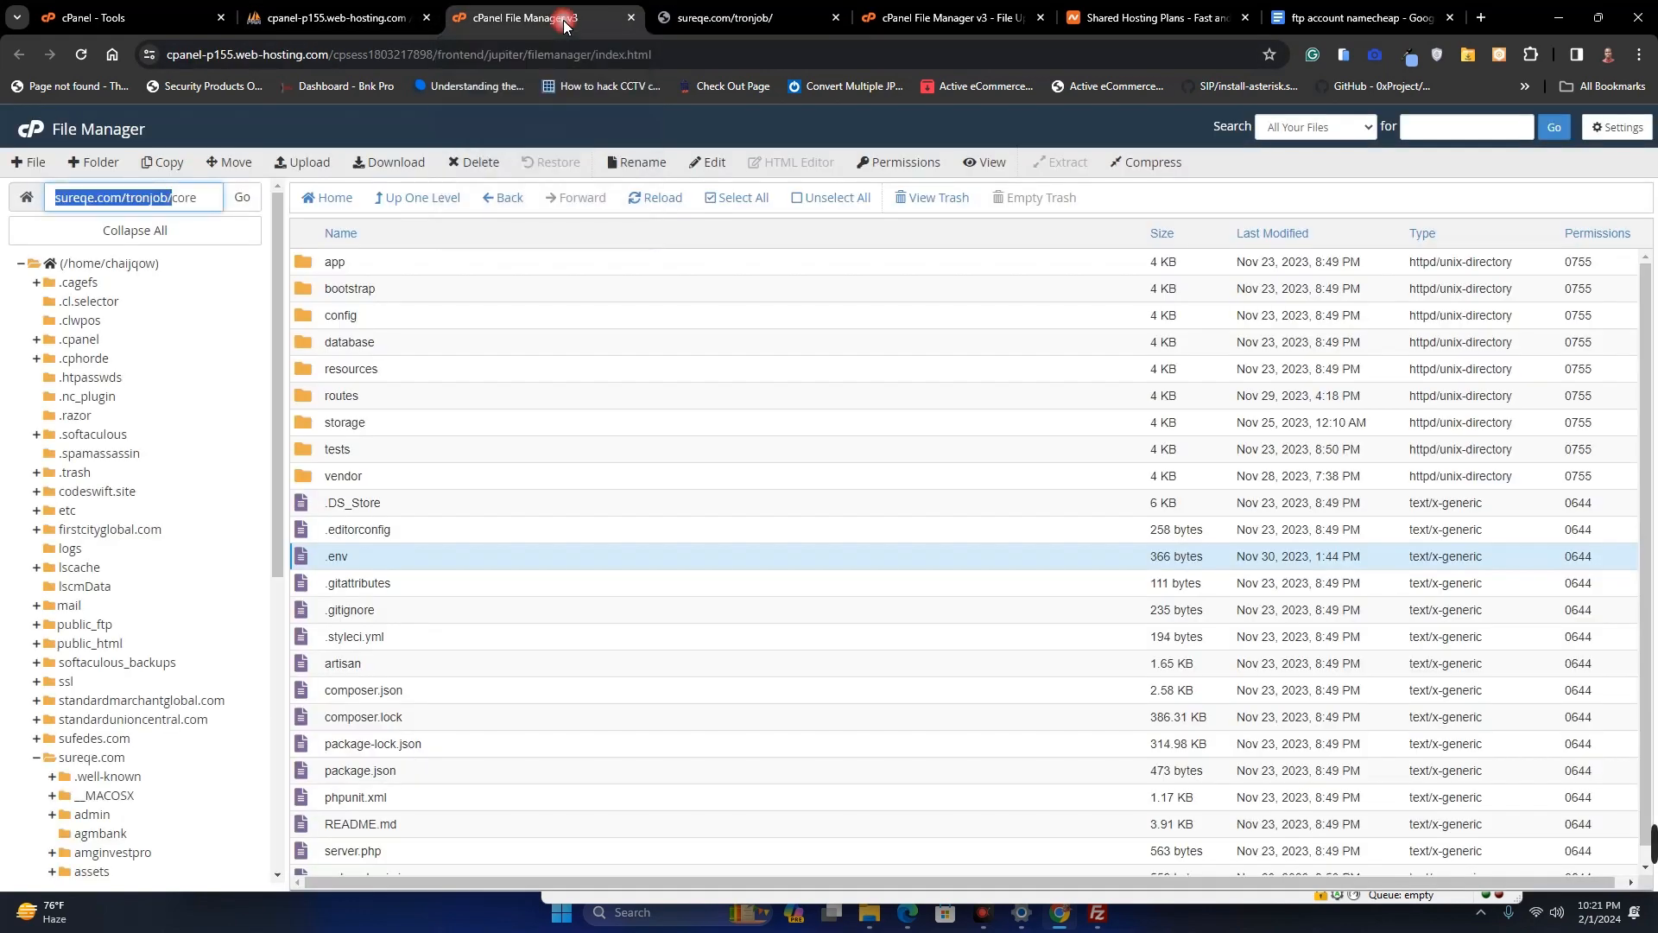
# - Open the Select PHP Version tool from the Software section of the cPanel tools page
pyautogui.click(122, 5)
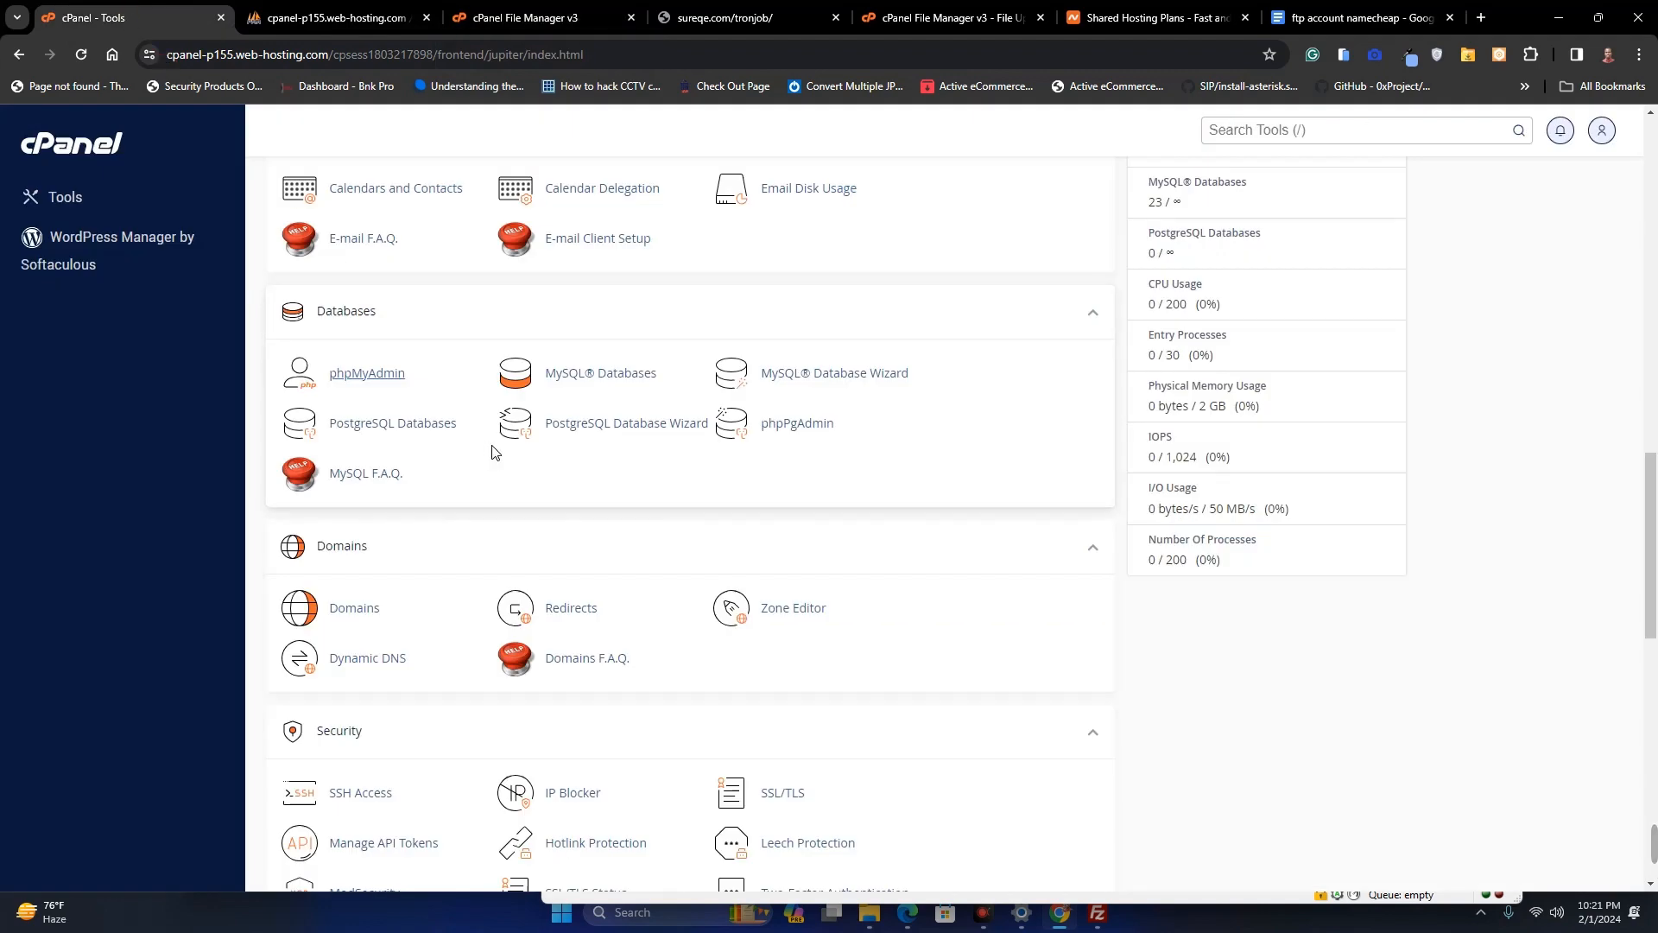
pyautogui.scroll(-15, 496, 449)
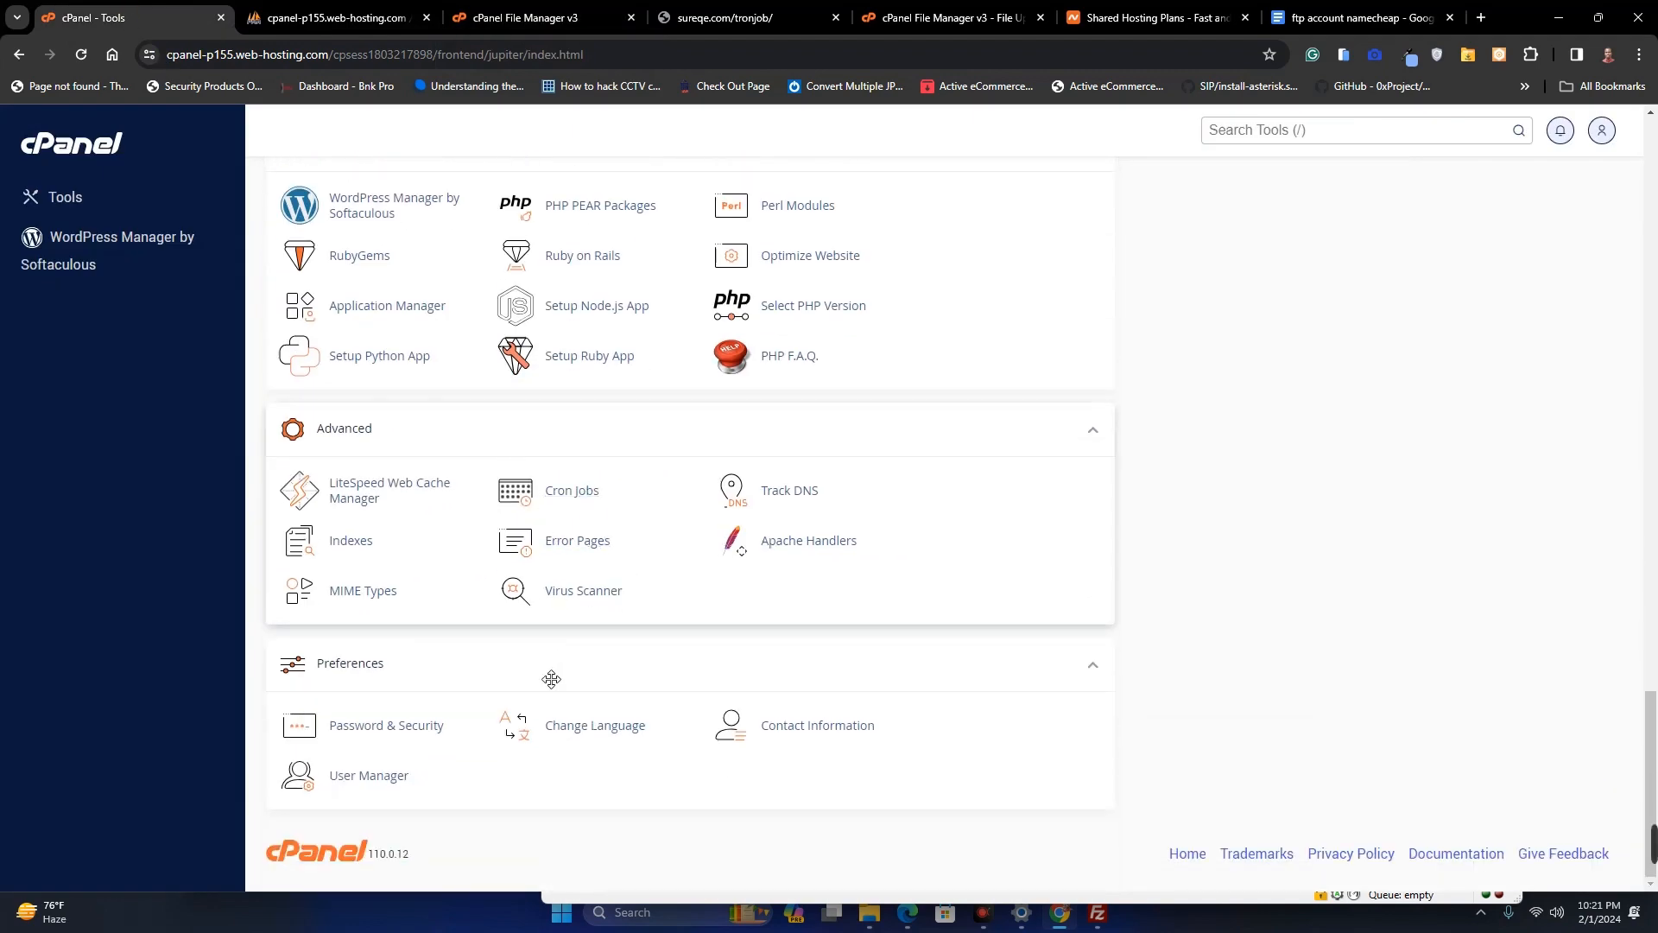
pyautogui.scroll(3, 549, 670)
pyautogui.scroll(-3, 548, 652)
pyautogui.scroll(2, 552, 631)
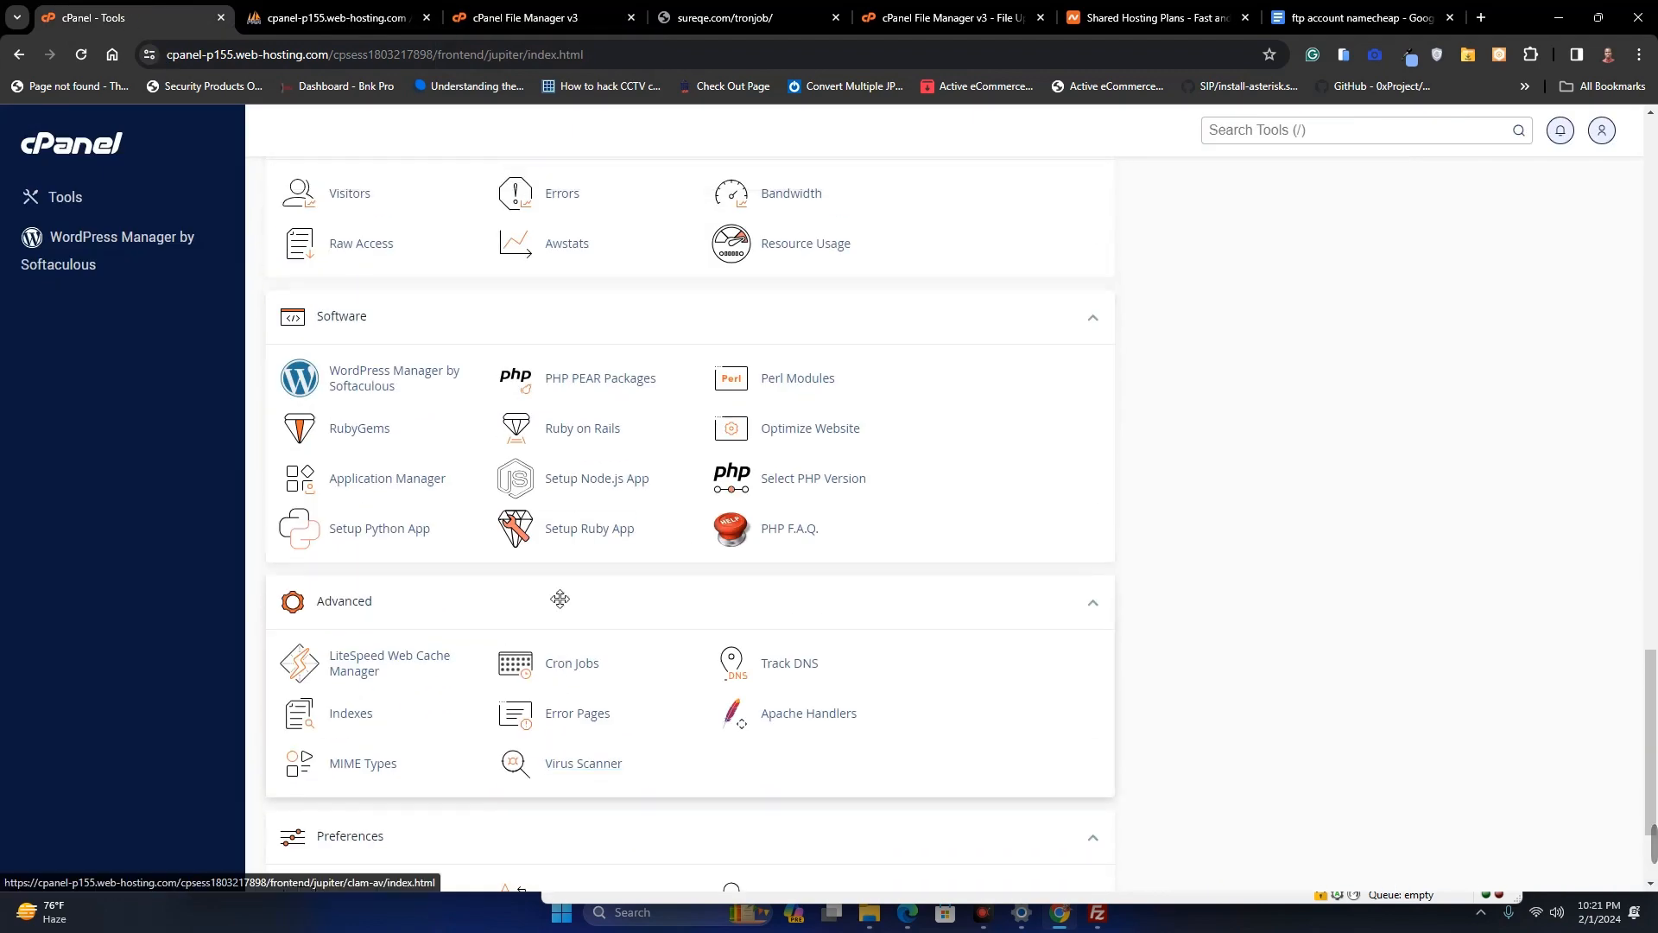
pyautogui.scroll(1, 560, 500)
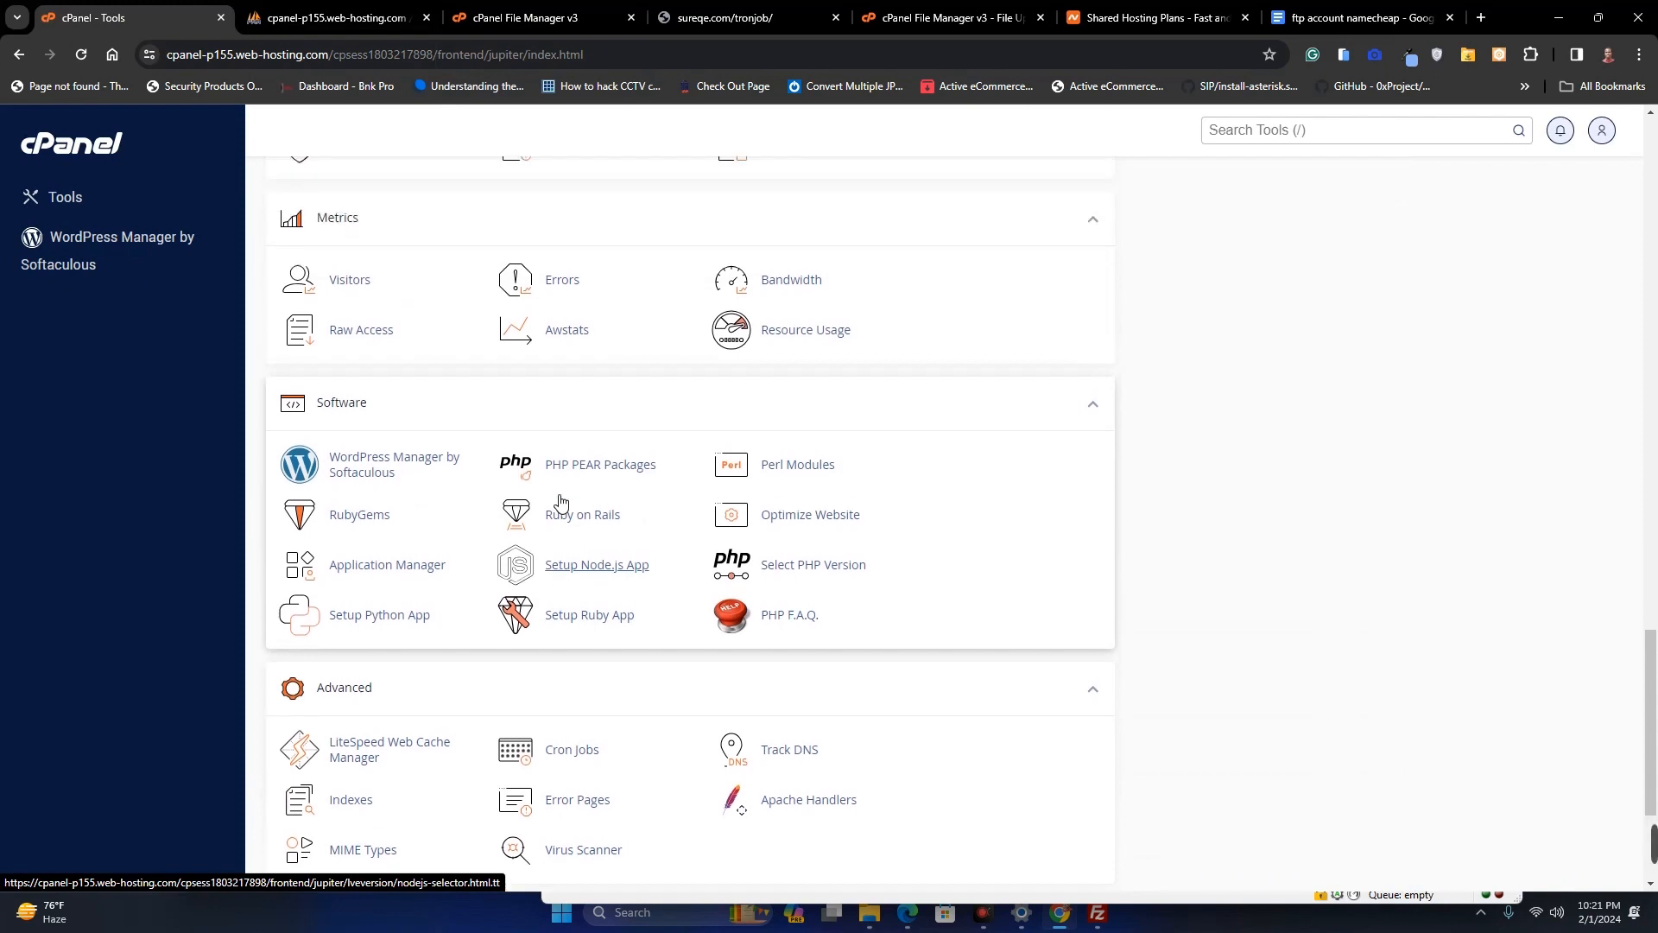
pyautogui.scroll(2, 780, 364)
pyautogui.scroll(-4, 779, 364)
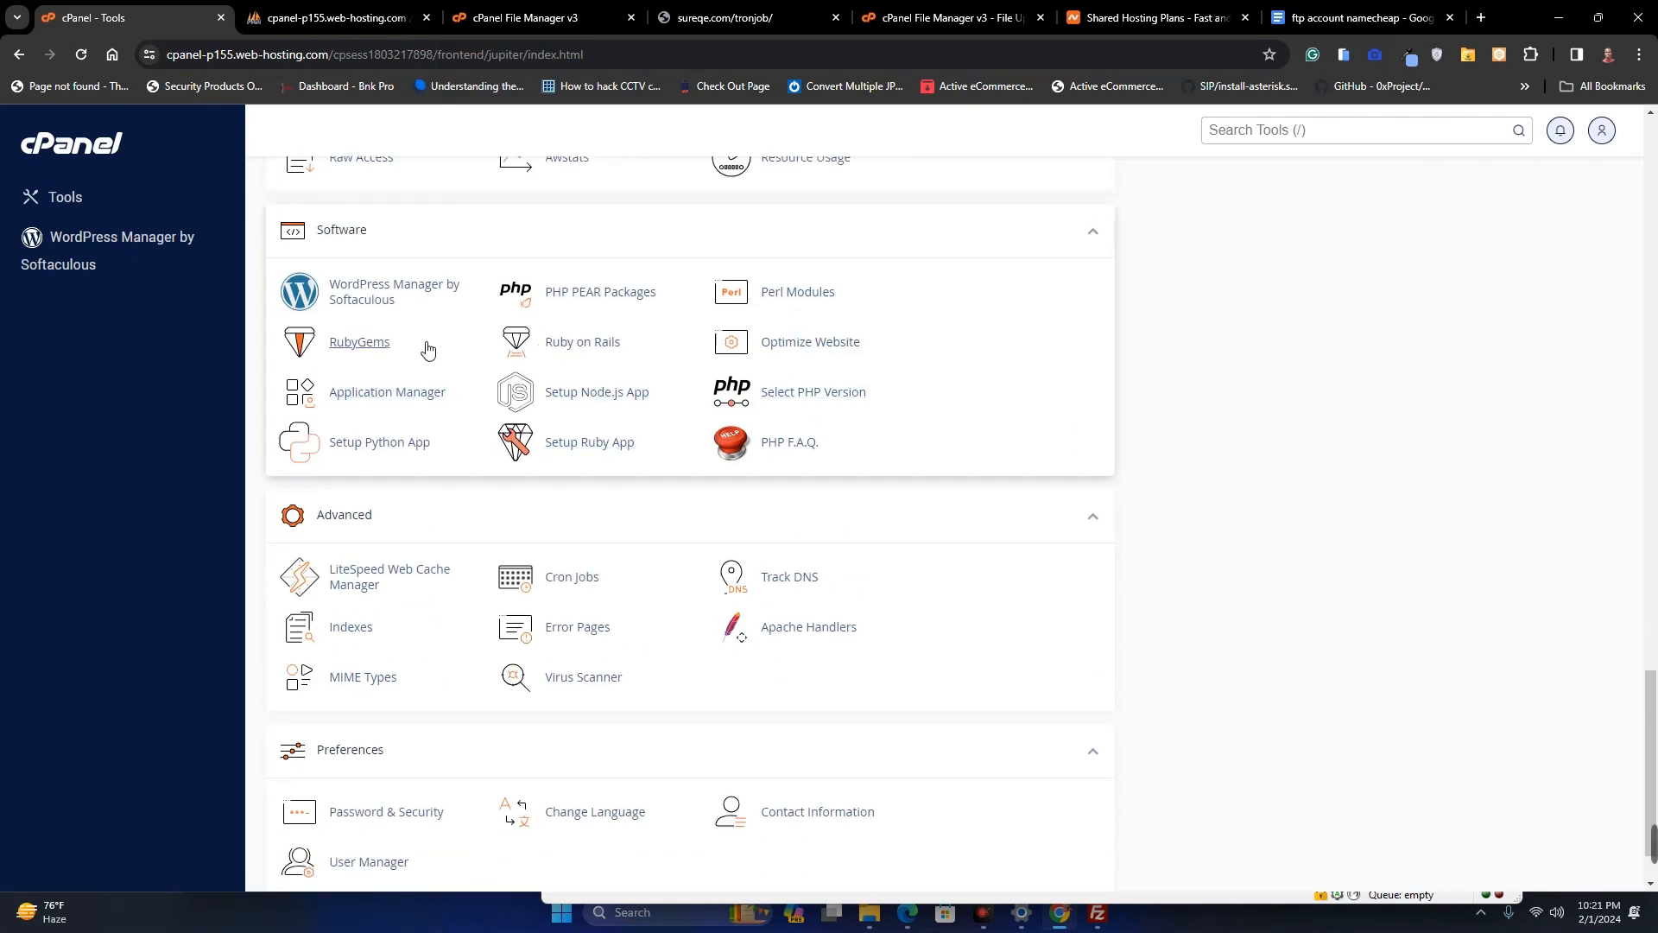
pyautogui.click(808, 397)
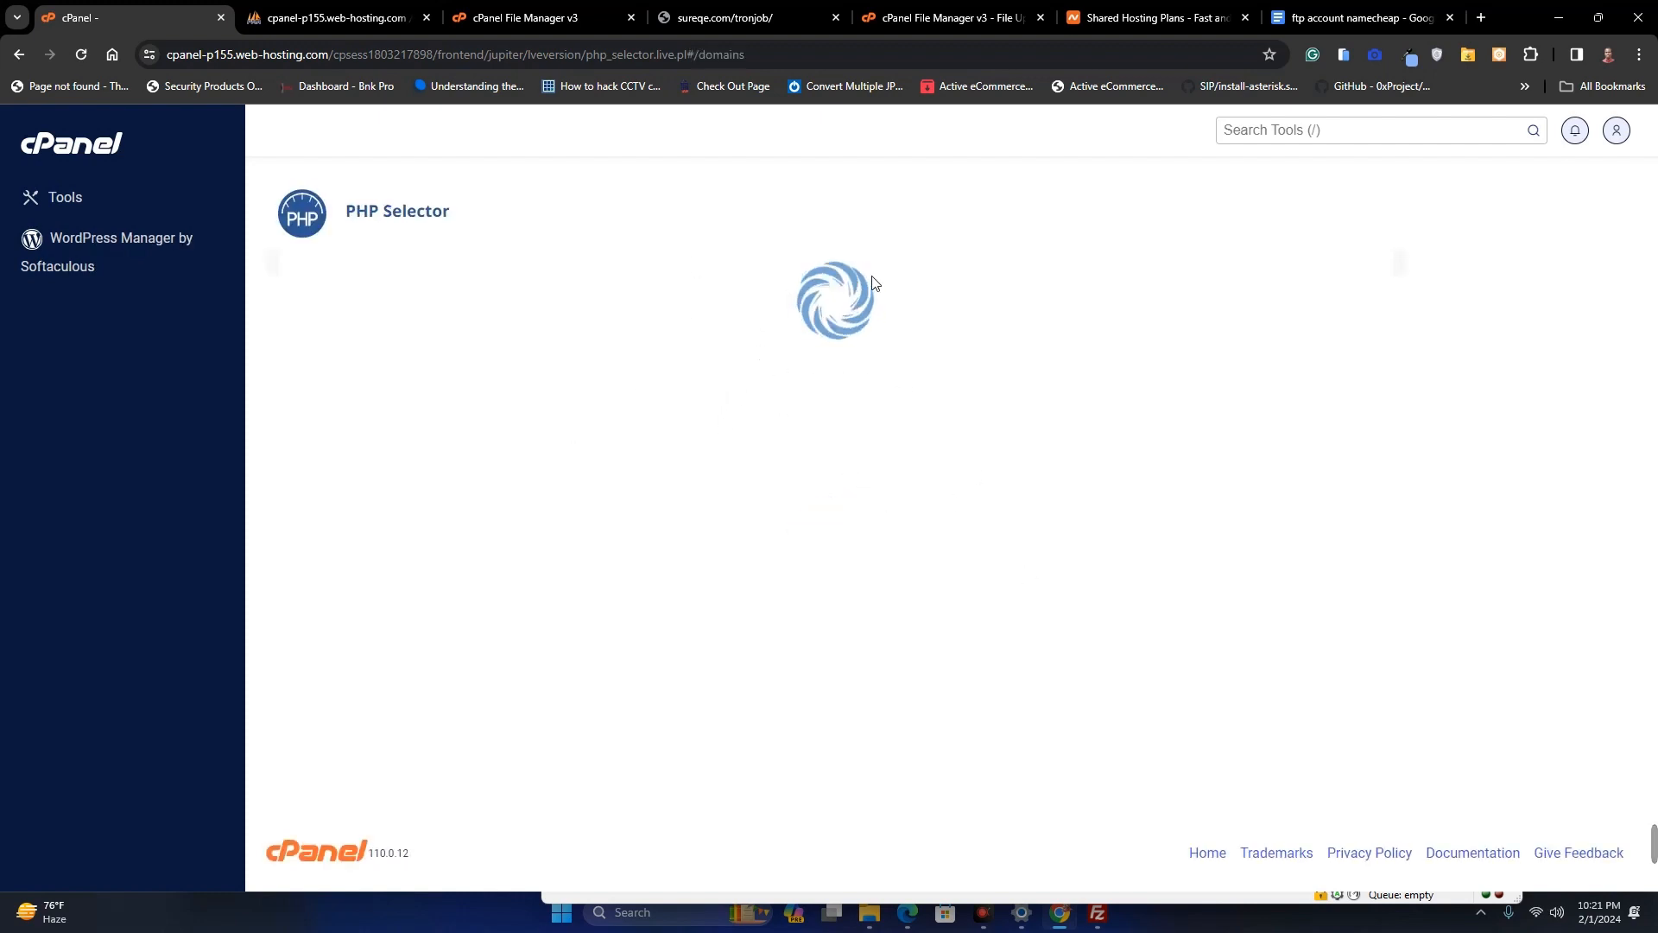
# - Change the hosting account's current PHP version to 8.1 and apply it
pyautogui.scroll(-3, 501, 318)
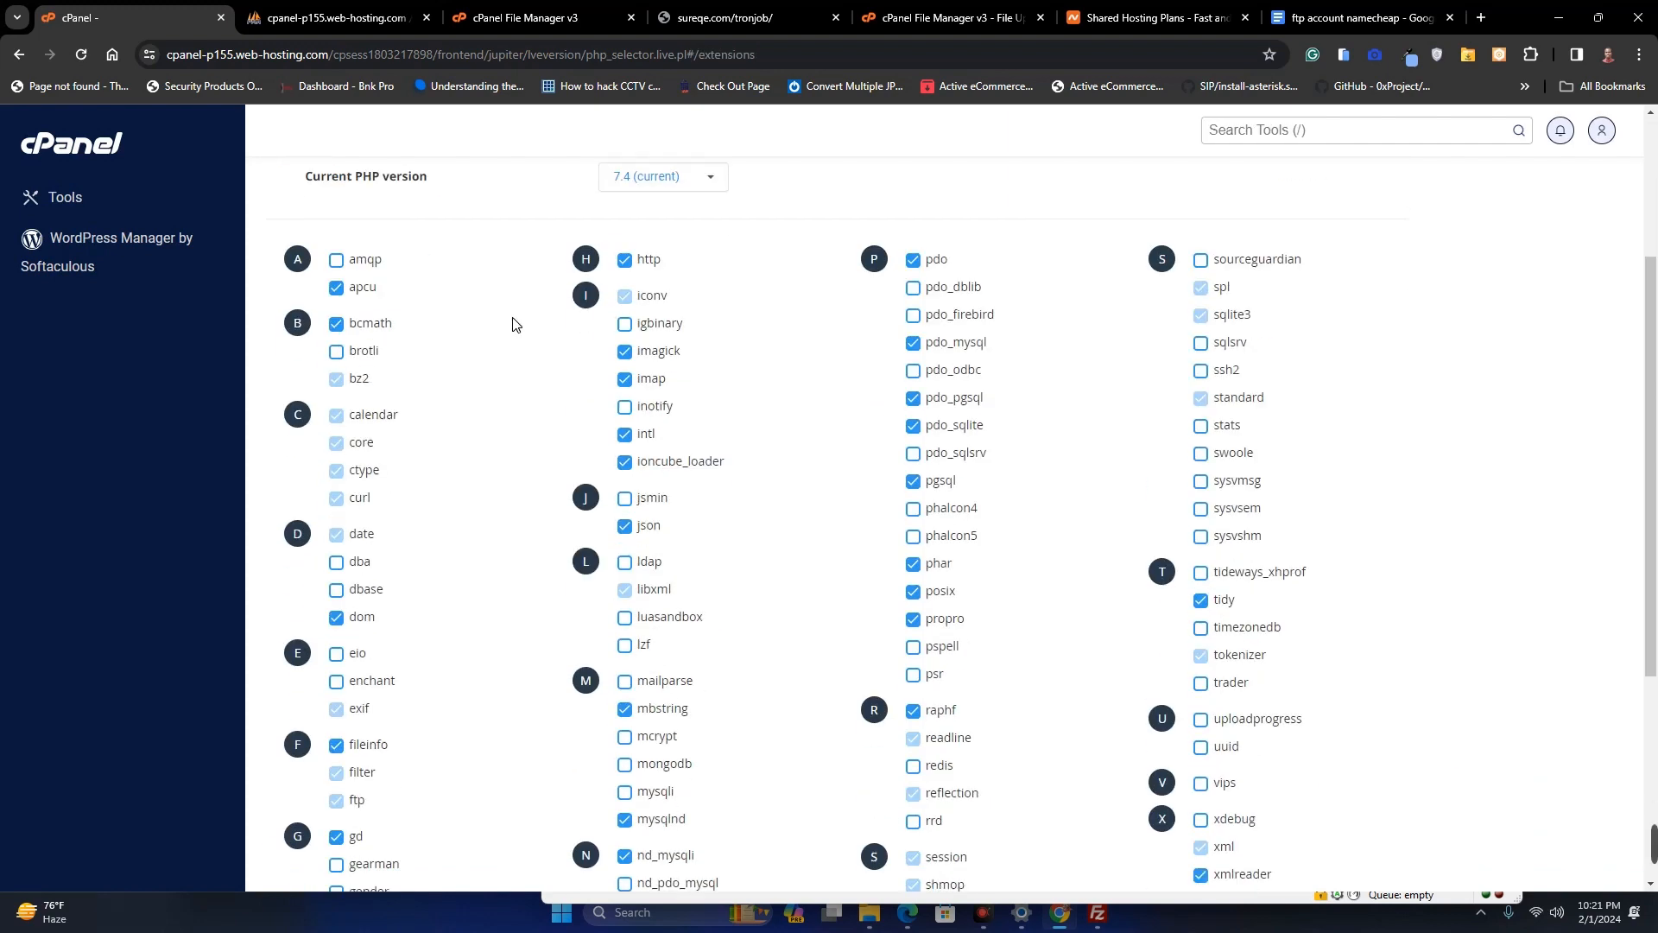
pyautogui.scroll(3, 848, 372)
pyautogui.click(695, 440)
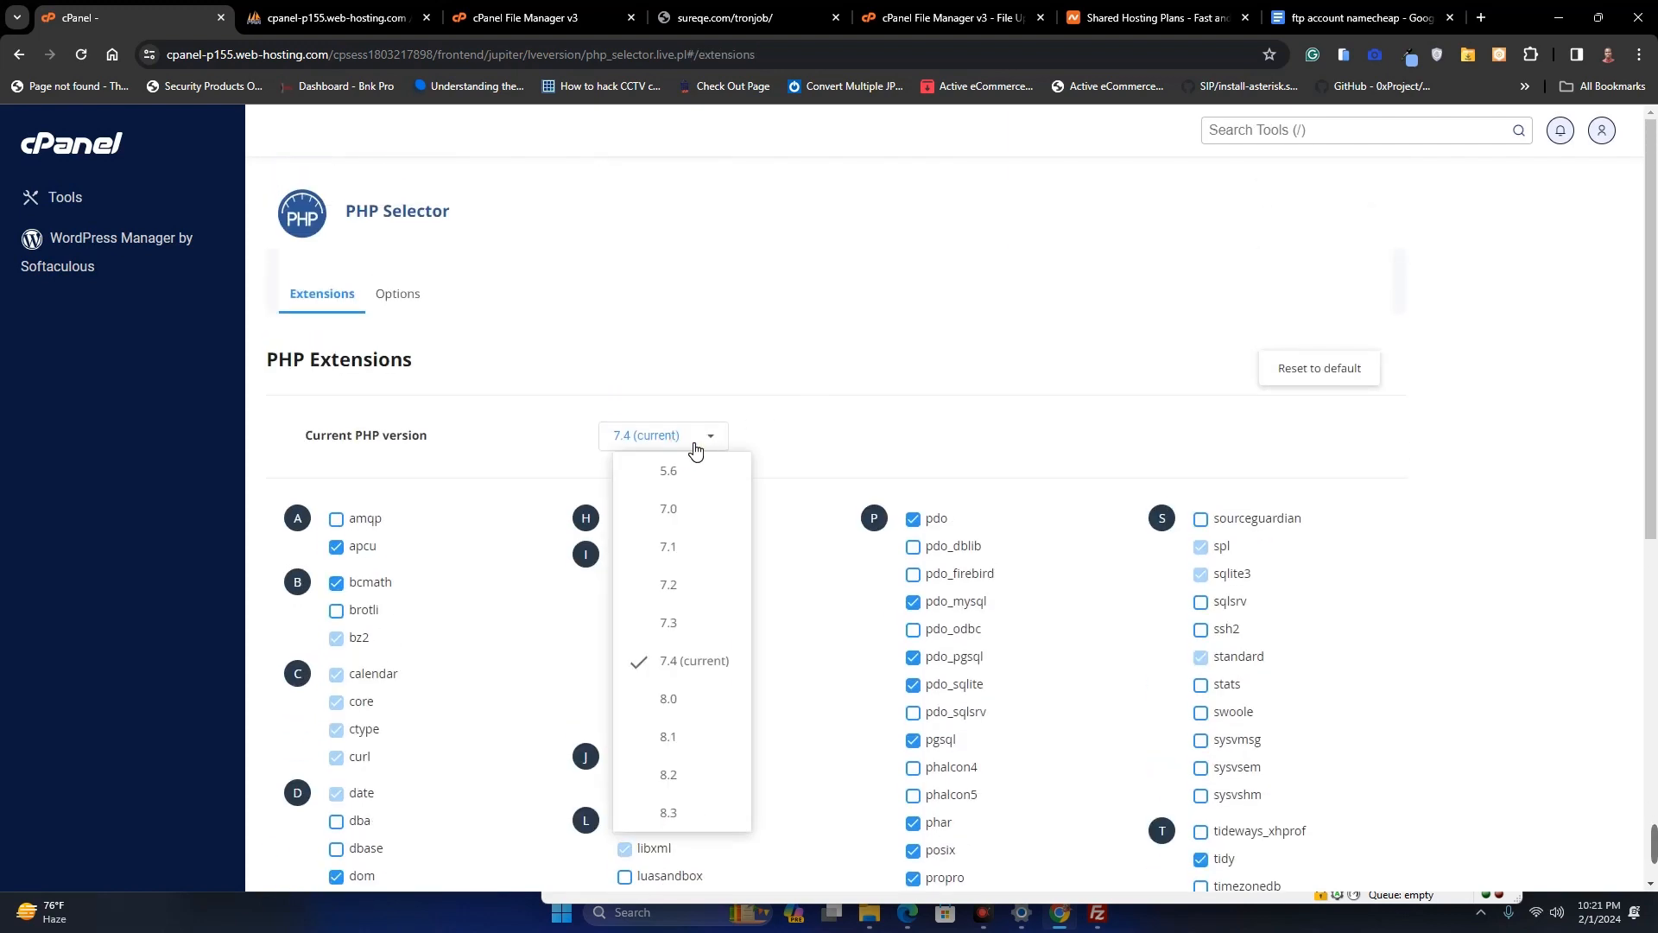
pyautogui.click(670, 740)
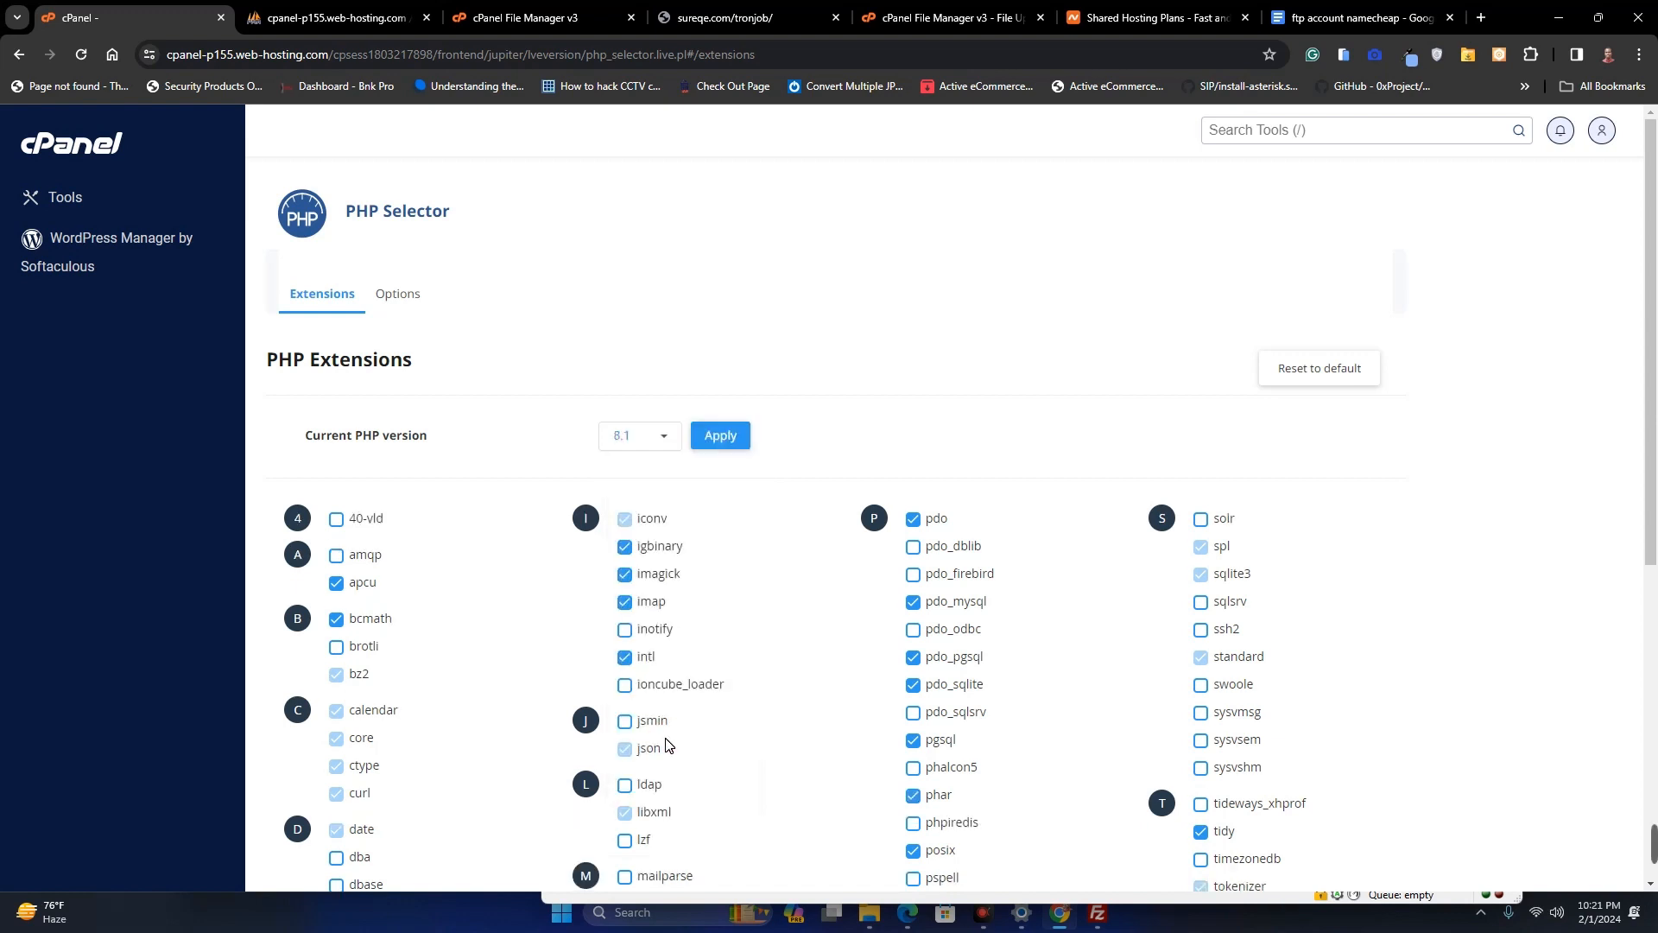
pyautogui.click(733, 434)
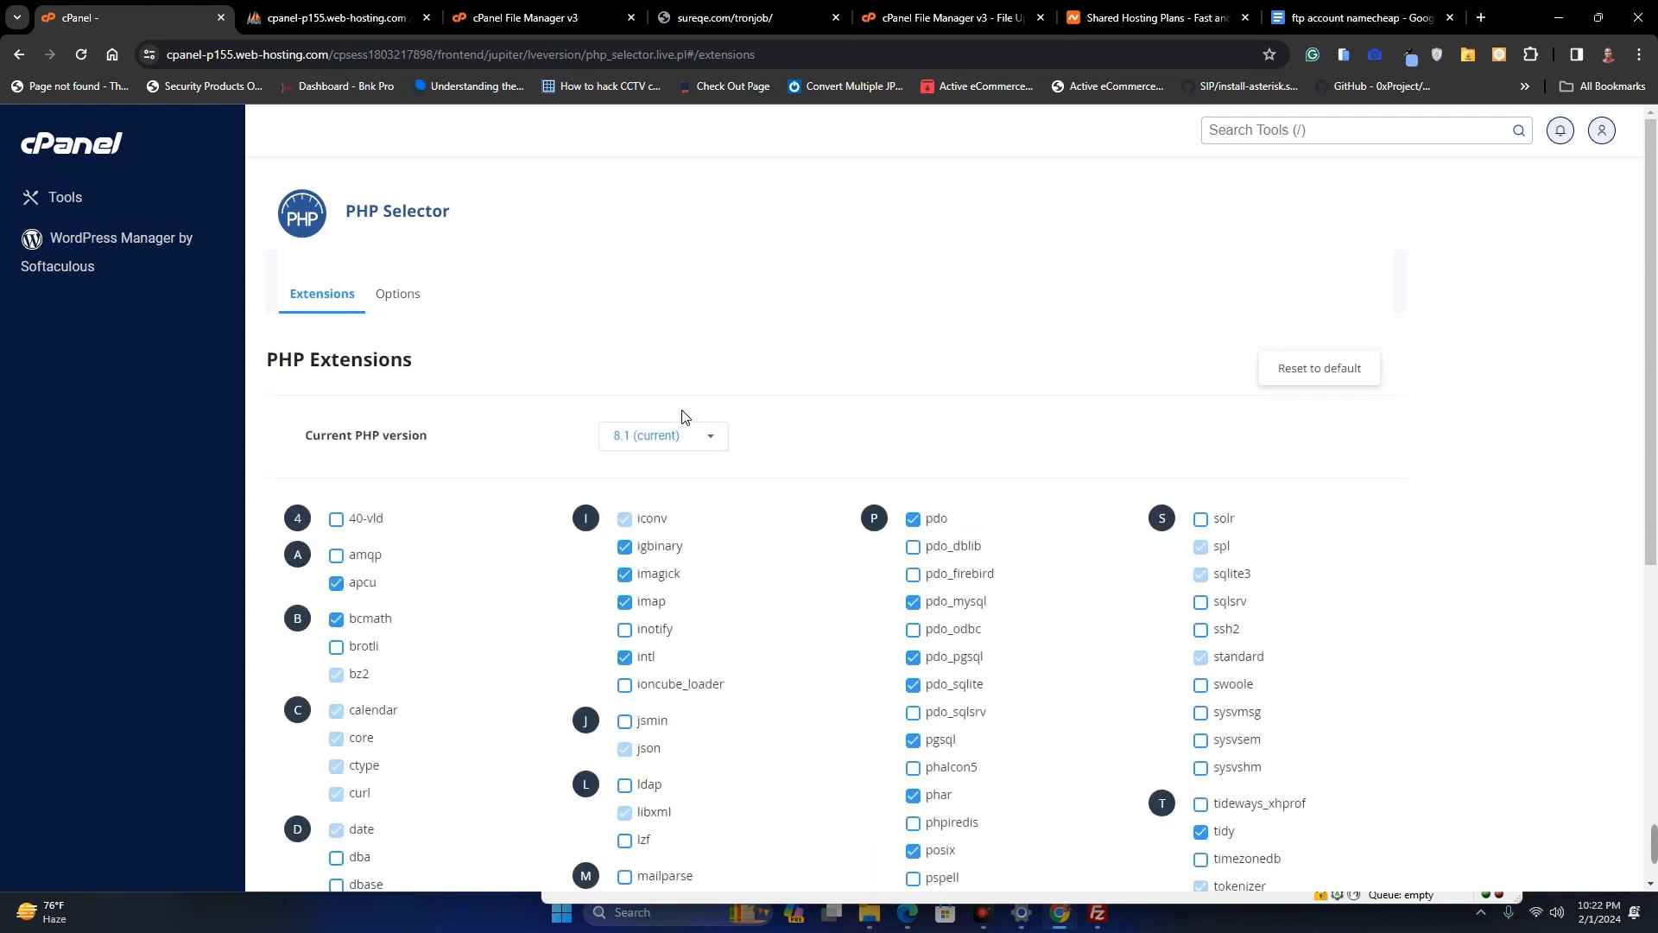
# - Return to the sureqe.com/tronjob/ site and review its home page, including the banner, shortcuts and coin price list
pyautogui.click(748, 26)
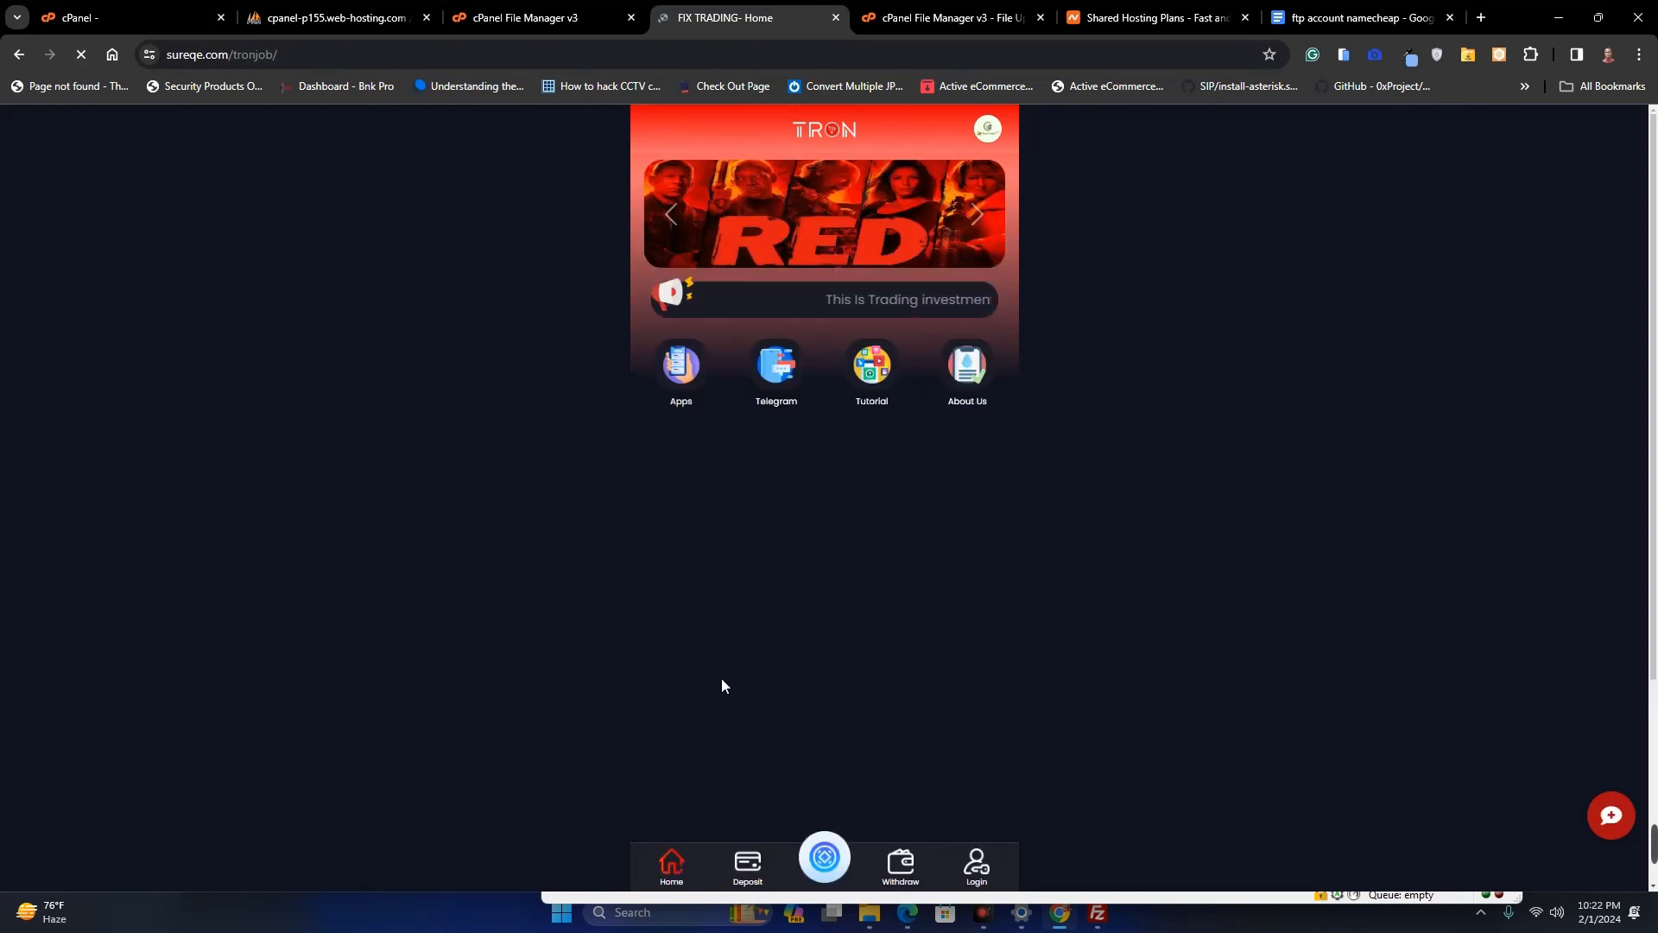
pyautogui.scroll(-3, 755, 592)
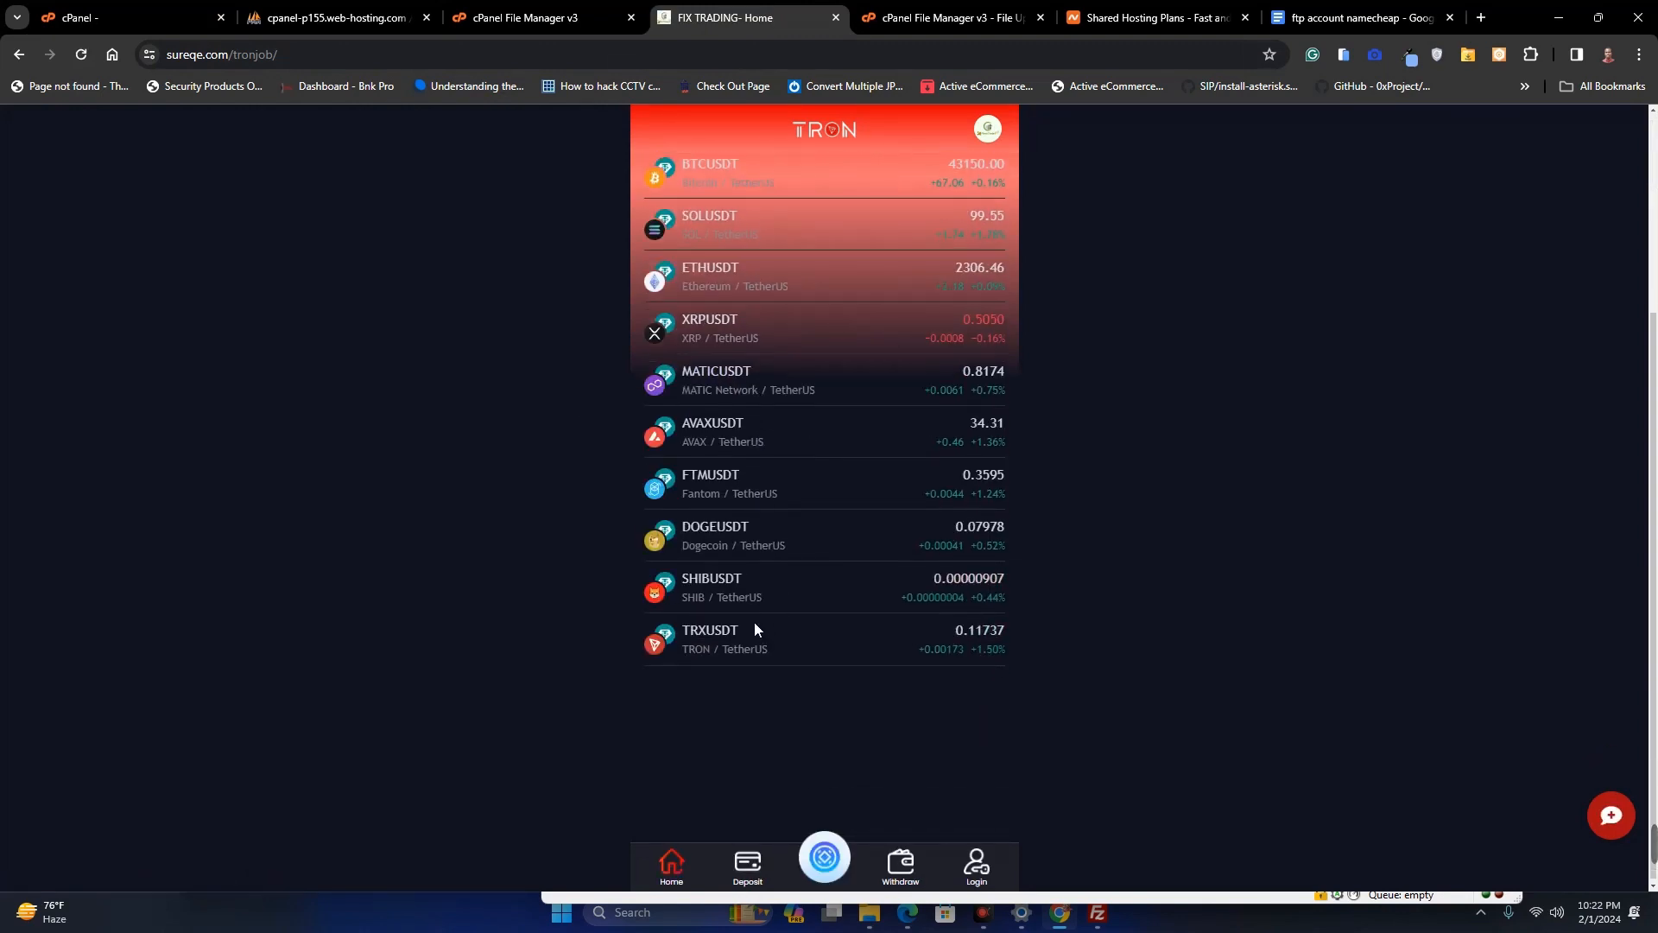
pyautogui.scroll(3, 754, 620)
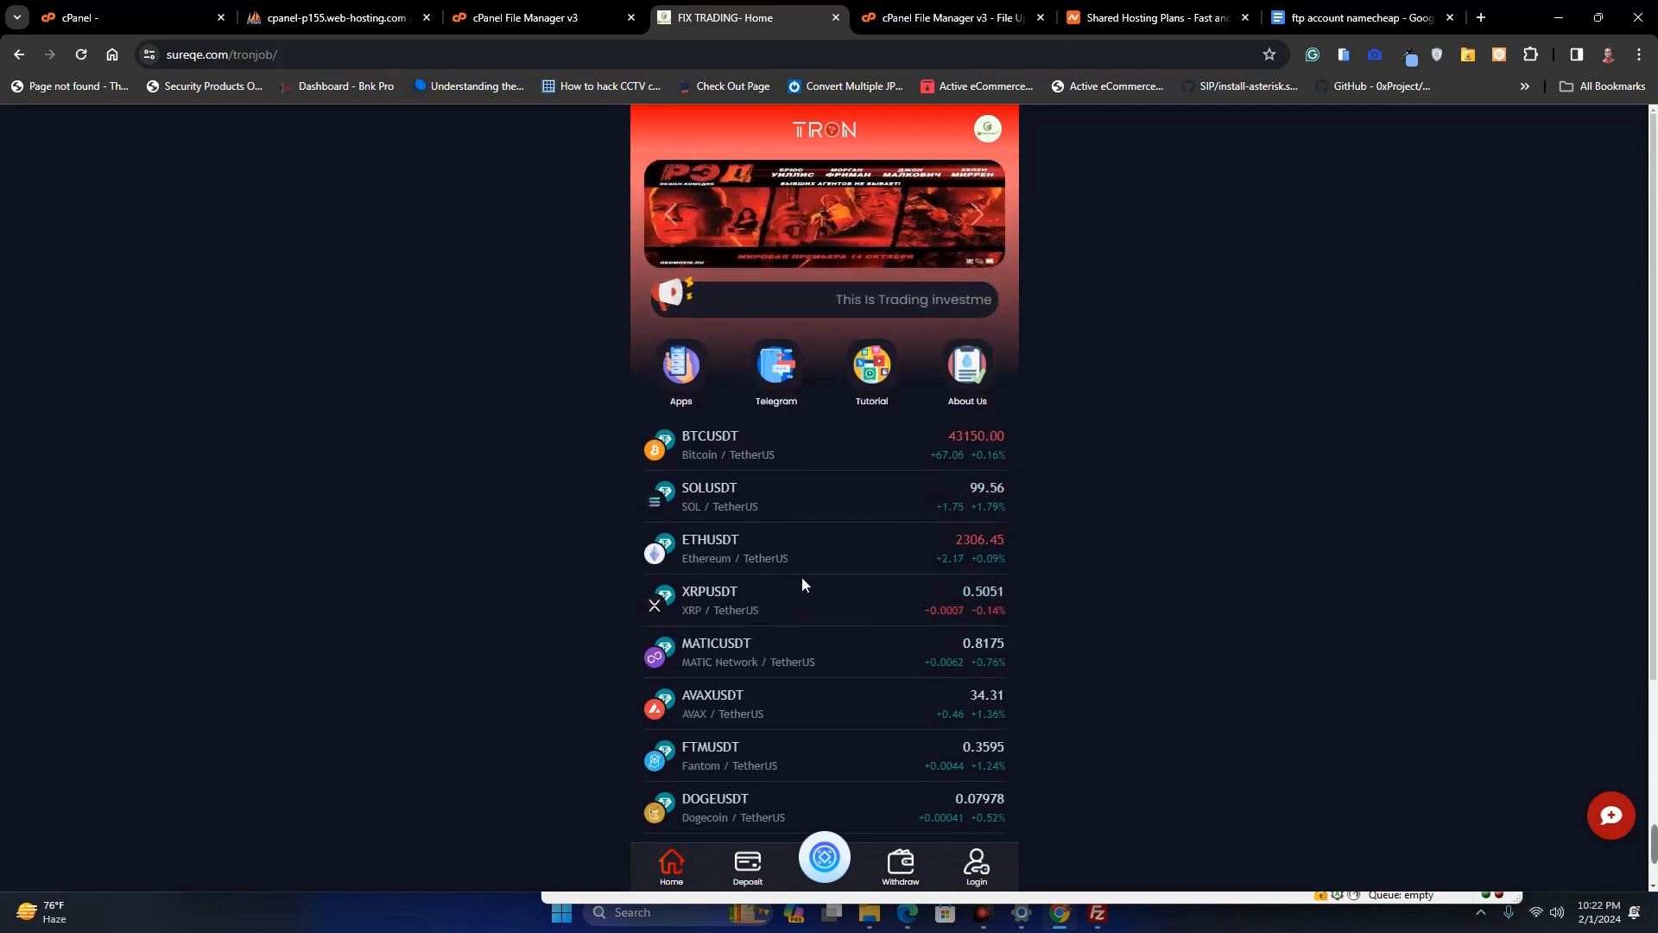
pyautogui.scroll(-3, 799, 588)
pyautogui.scroll(3, 789, 613)
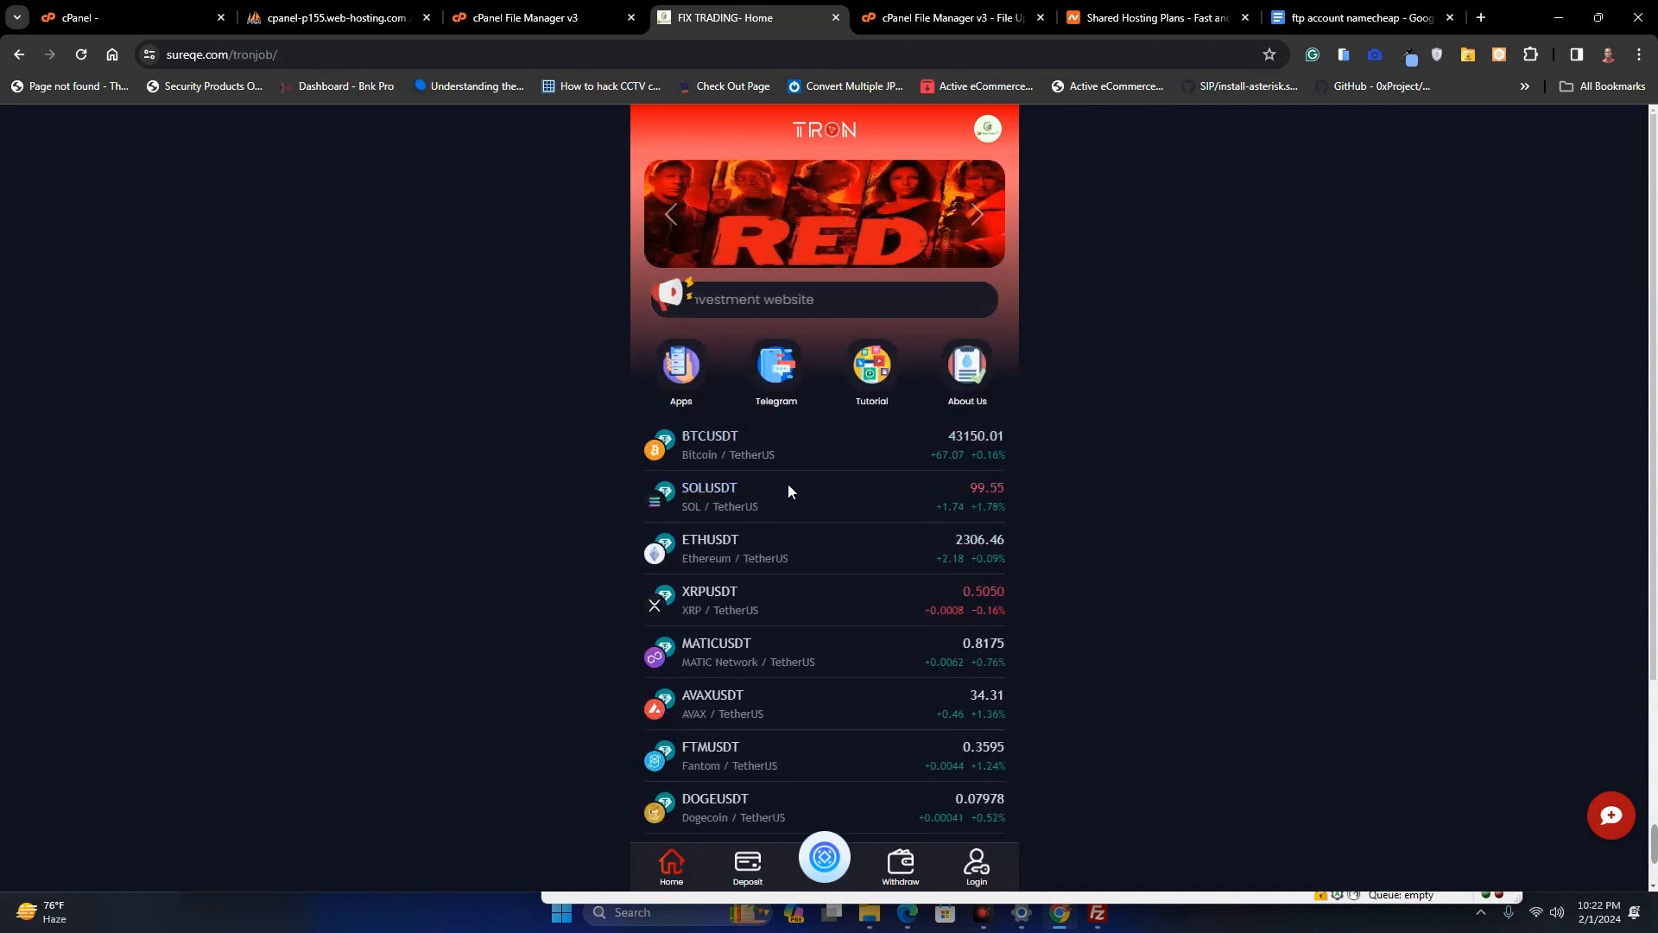
pyautogui.scroll(-1, 1013, 342)
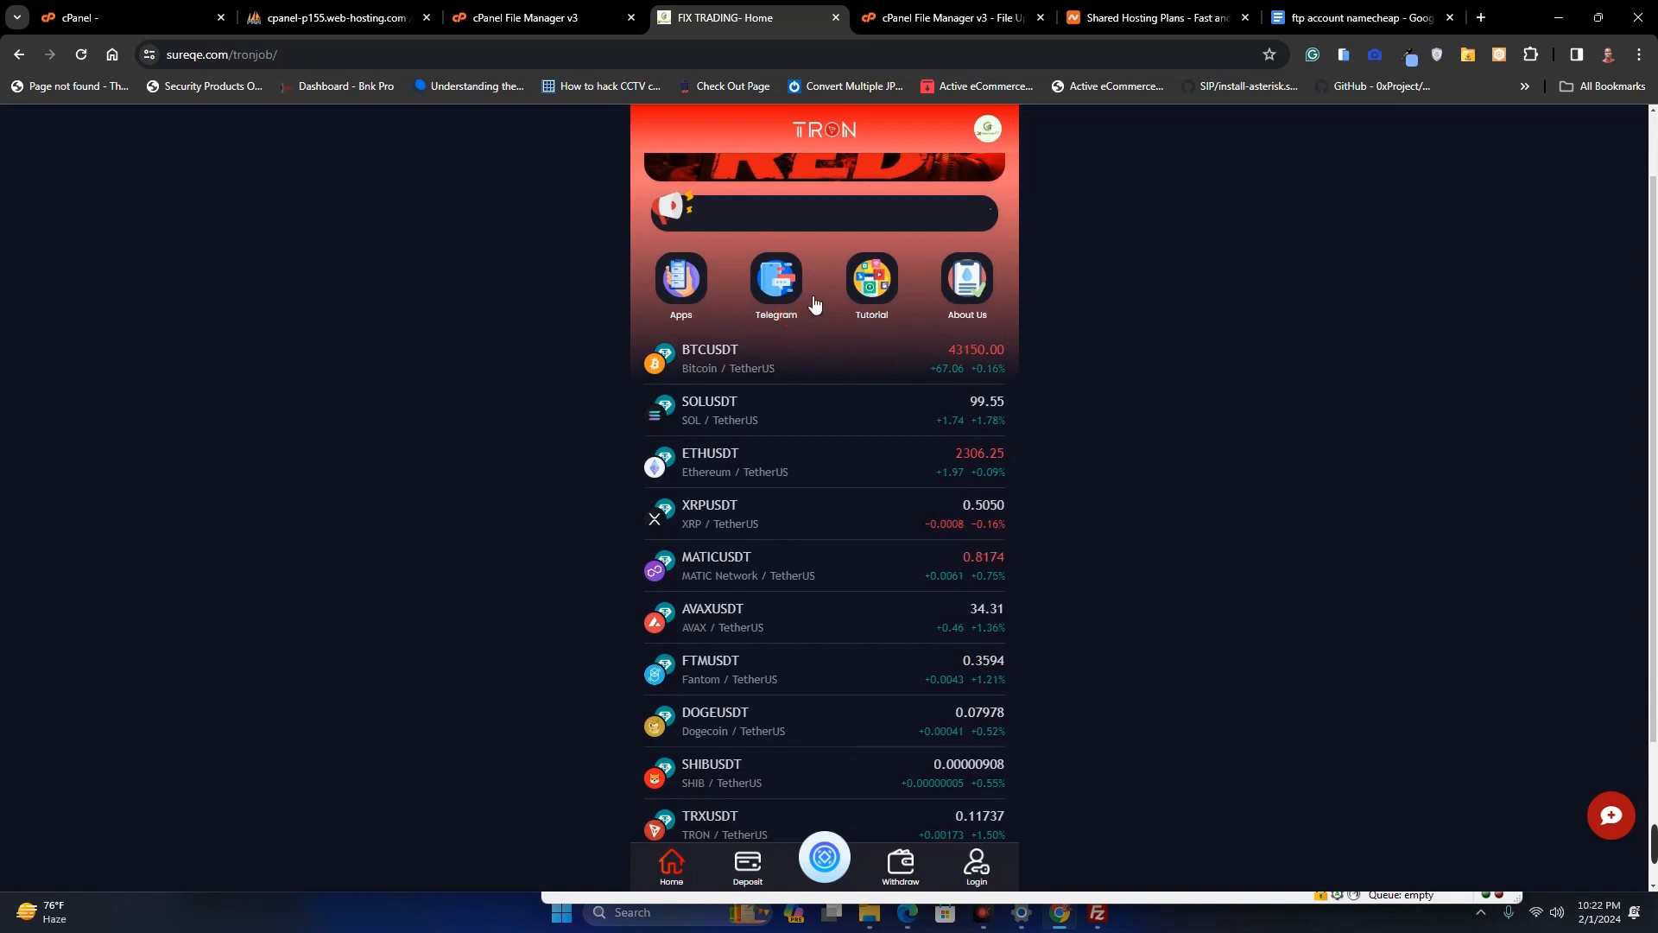
pyautogui.click(625, 220)
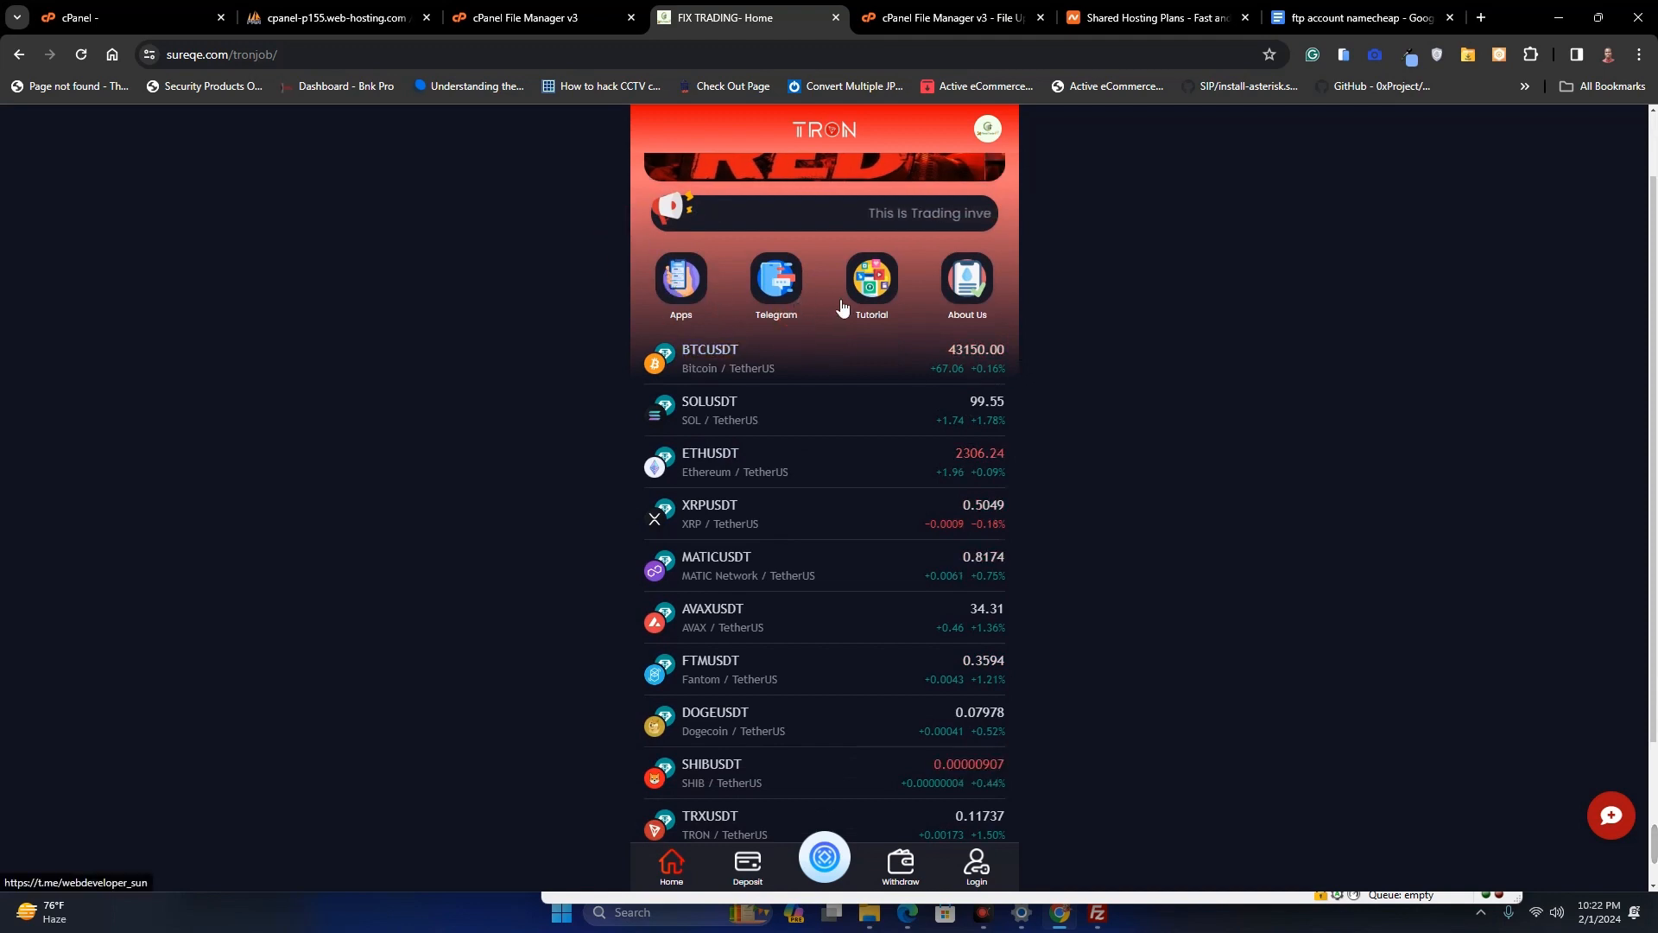
pyautogui.scroll(-1, 824, 624)
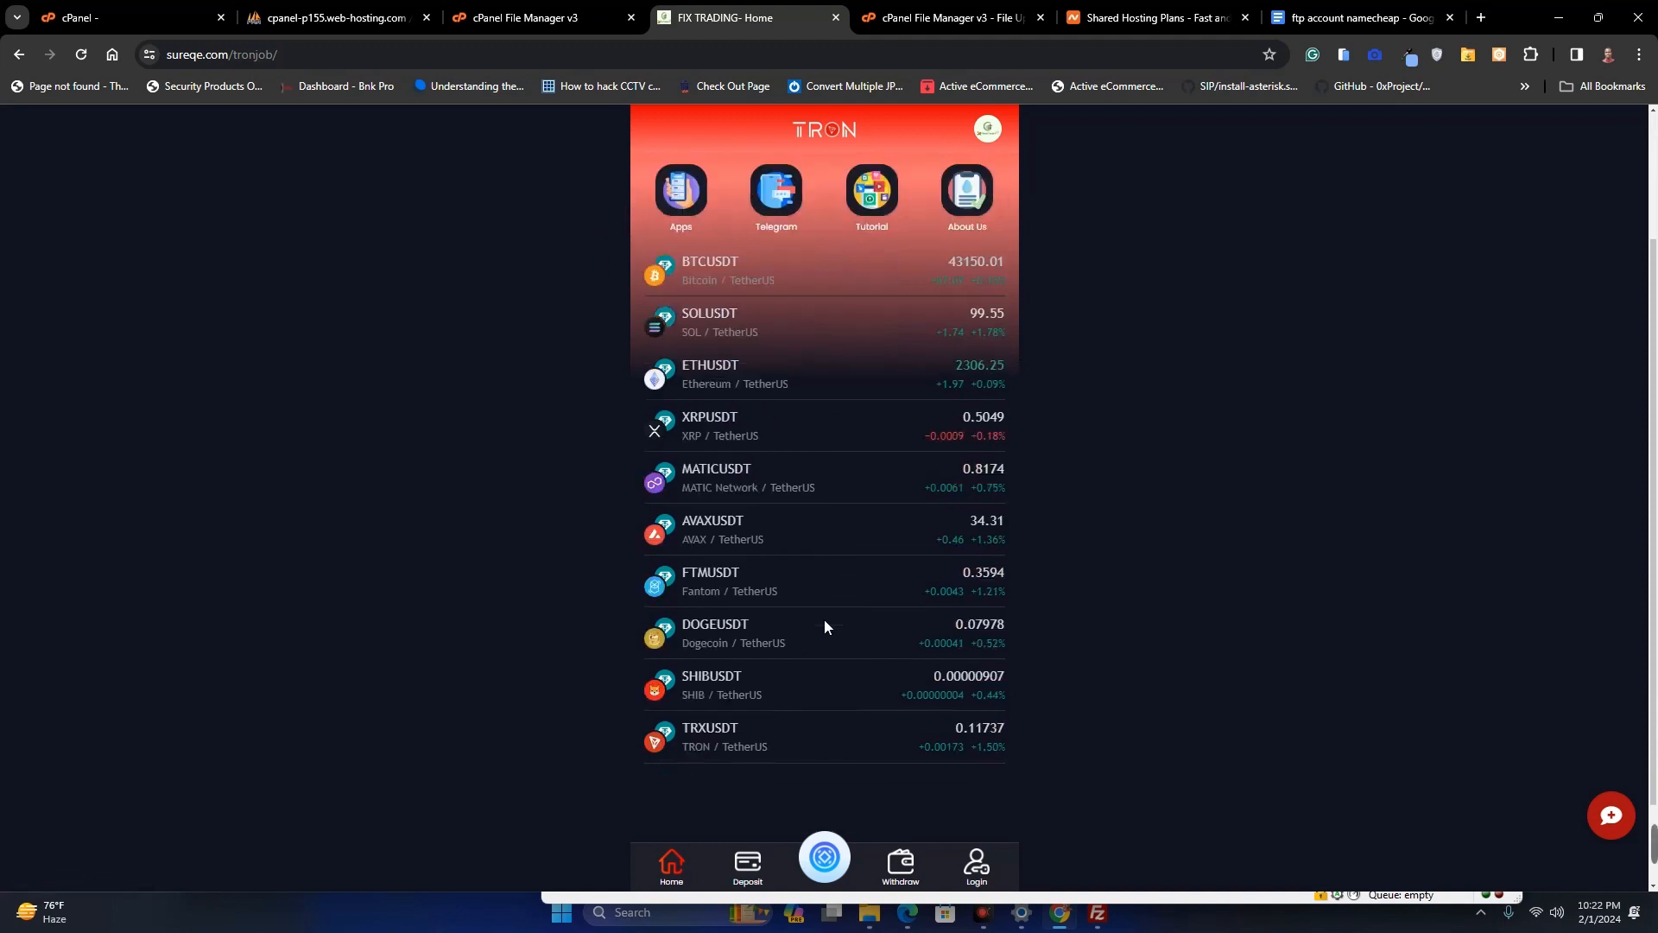
# - Open the site's deposit link and inspect the fields of the login and signup forms
pyautogui.click(758, 855)
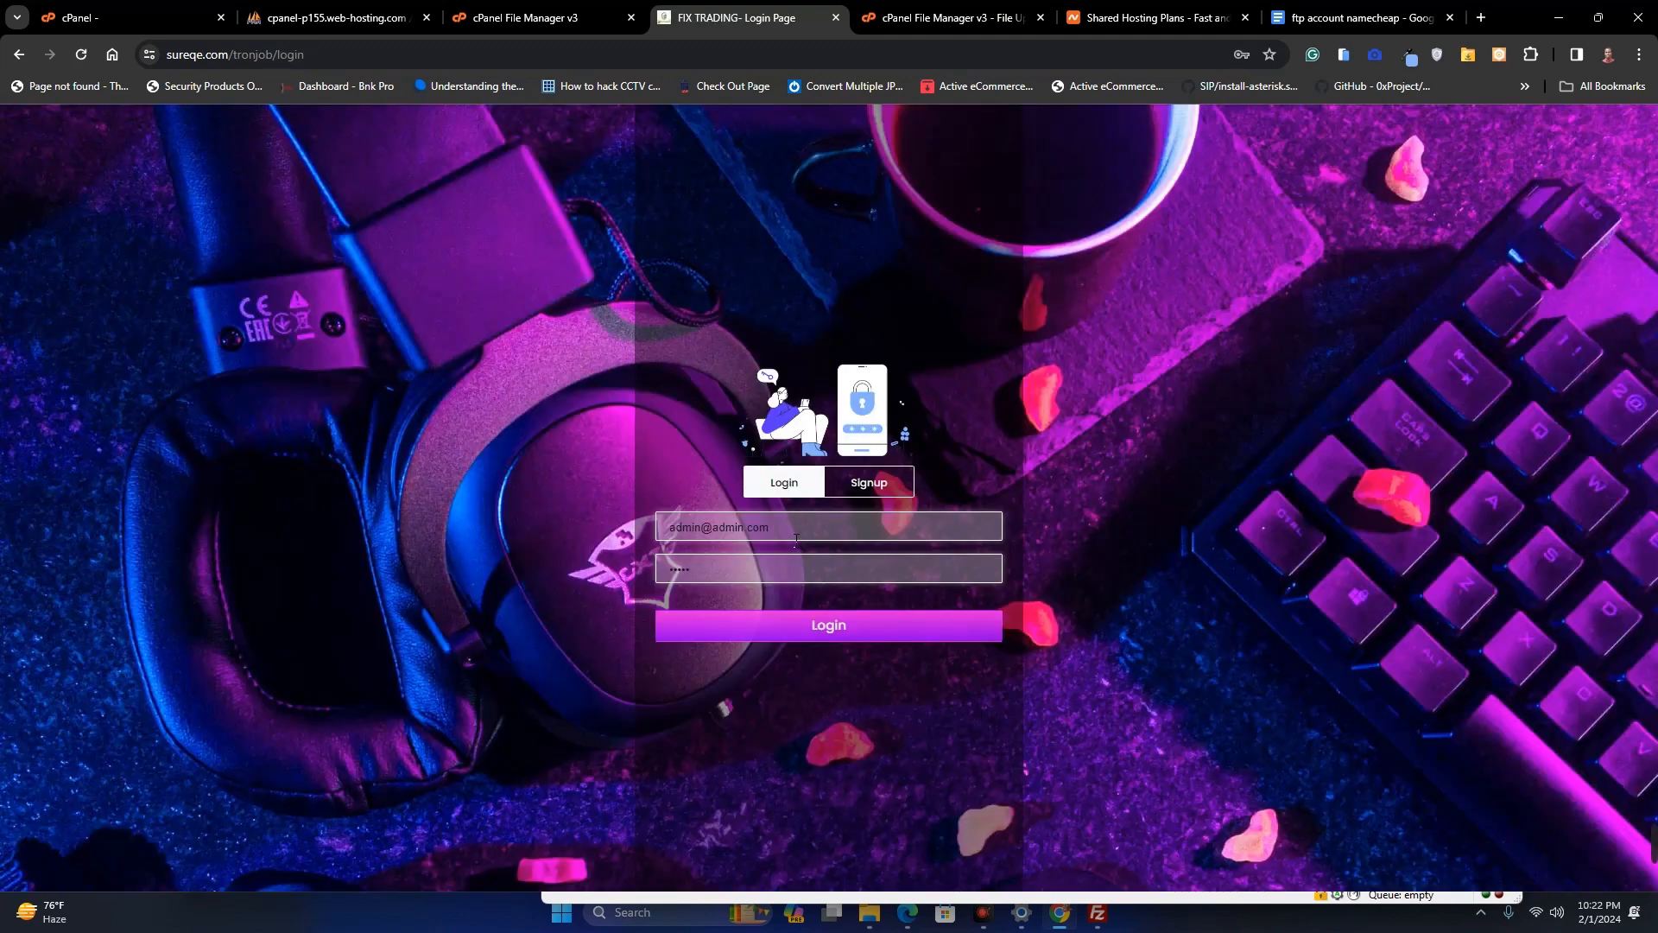
pyautogui.click(795, 535)
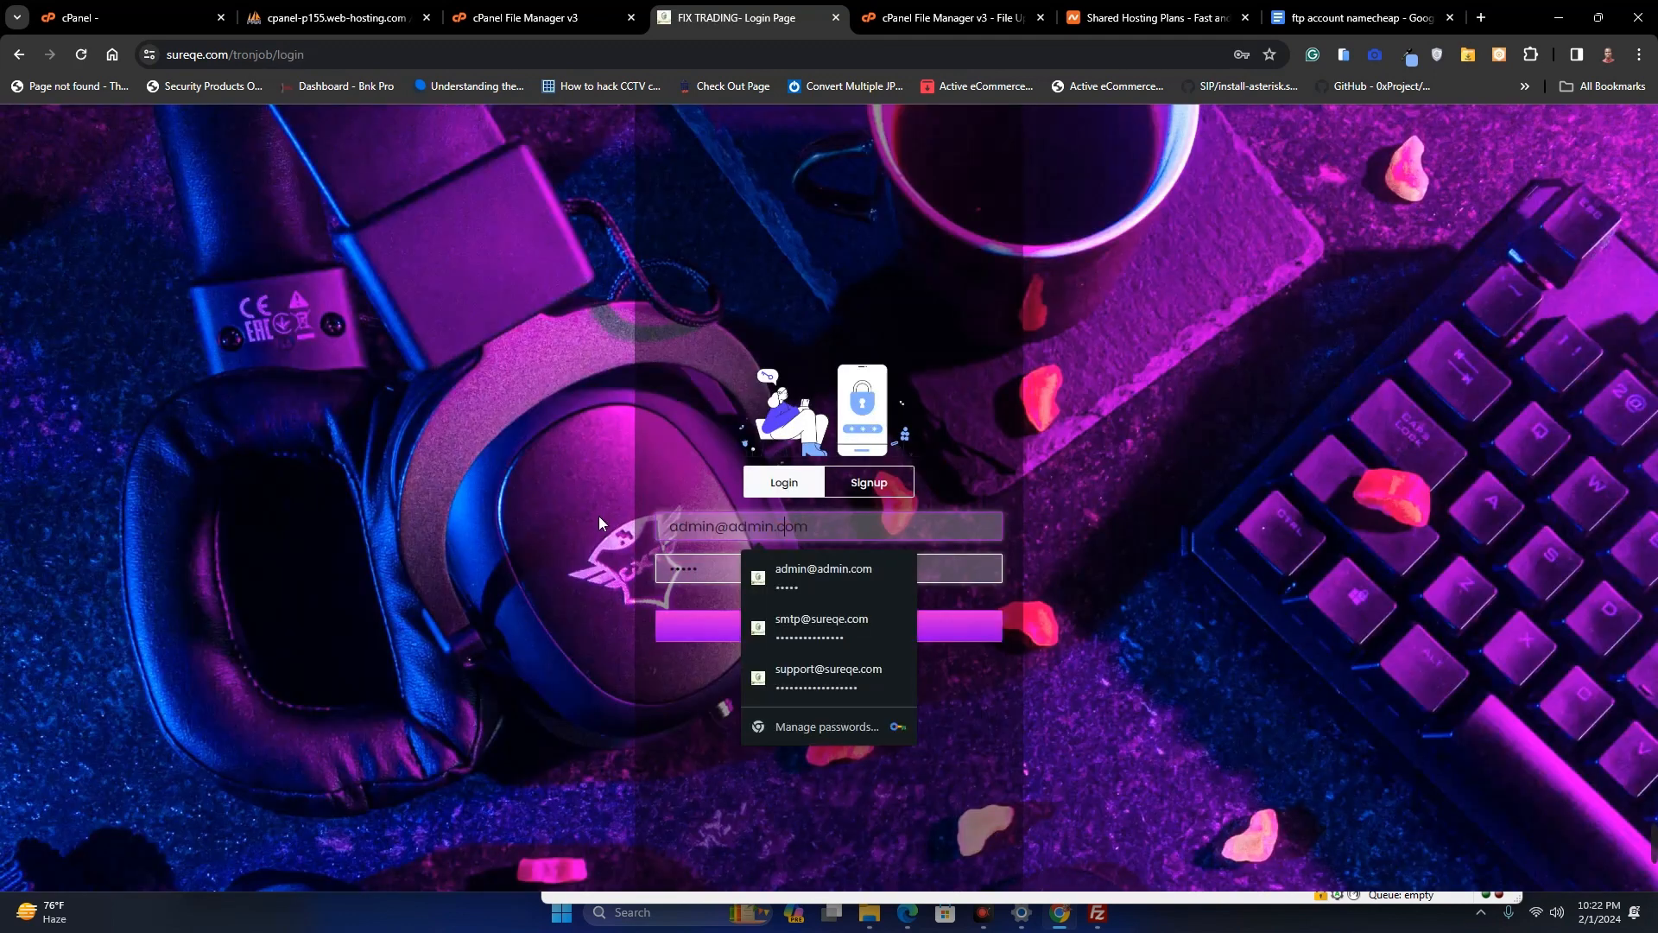
pyautogui.click(702, 578)
pyautogui.click(865, 484)
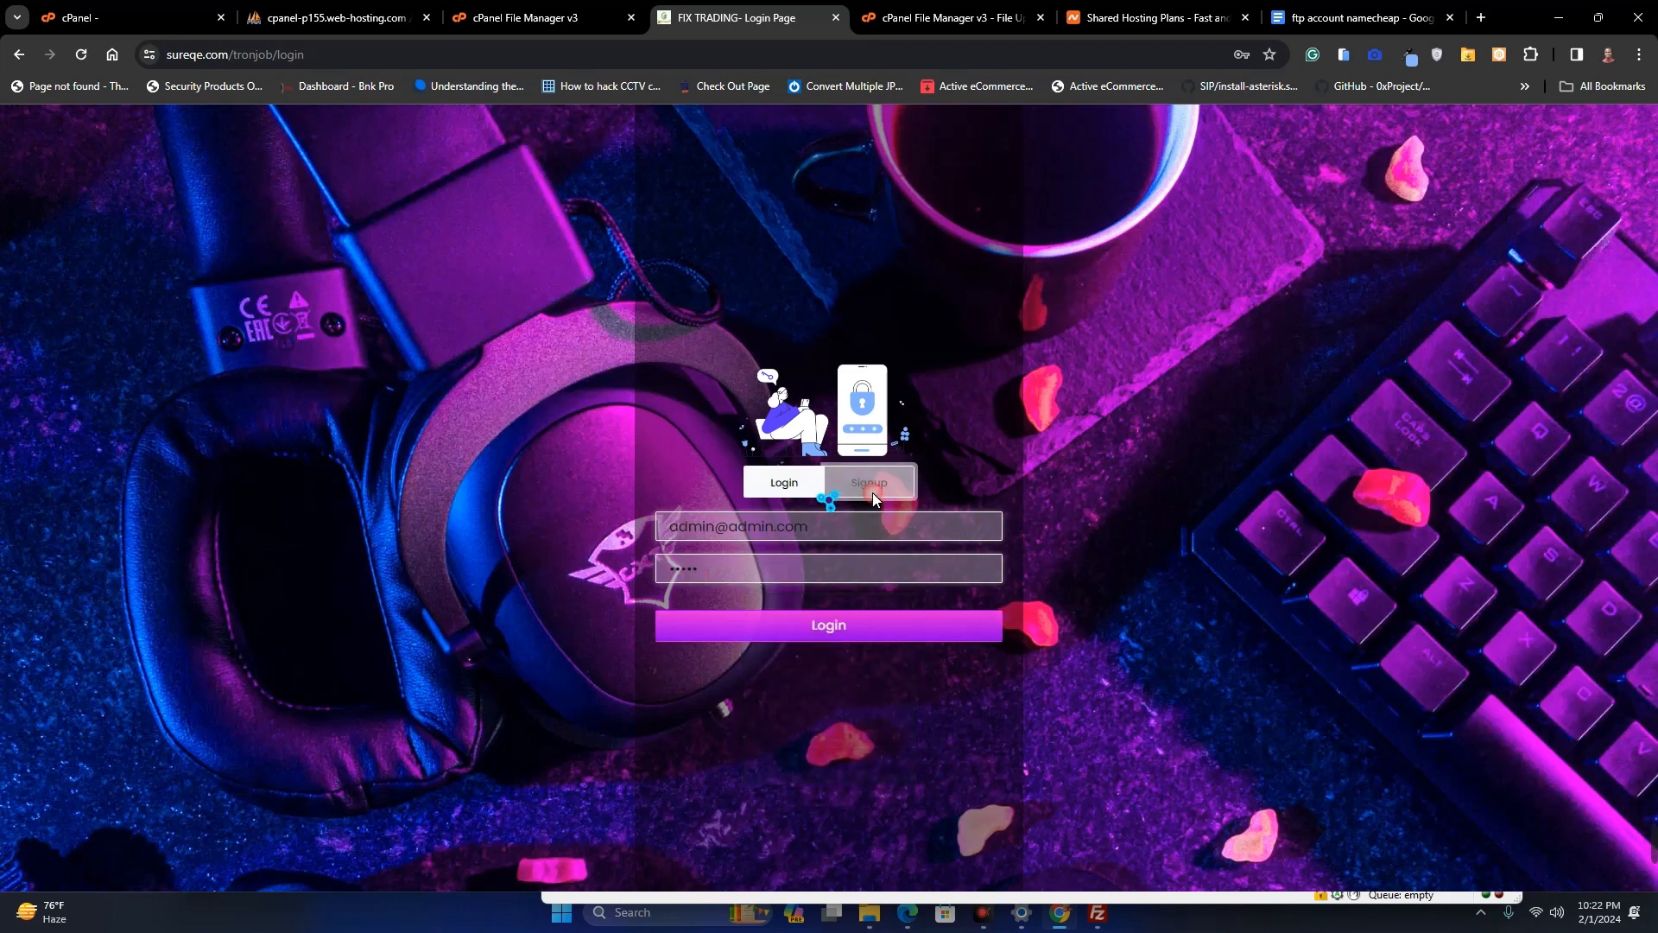
pyautogui.click(751, 506)
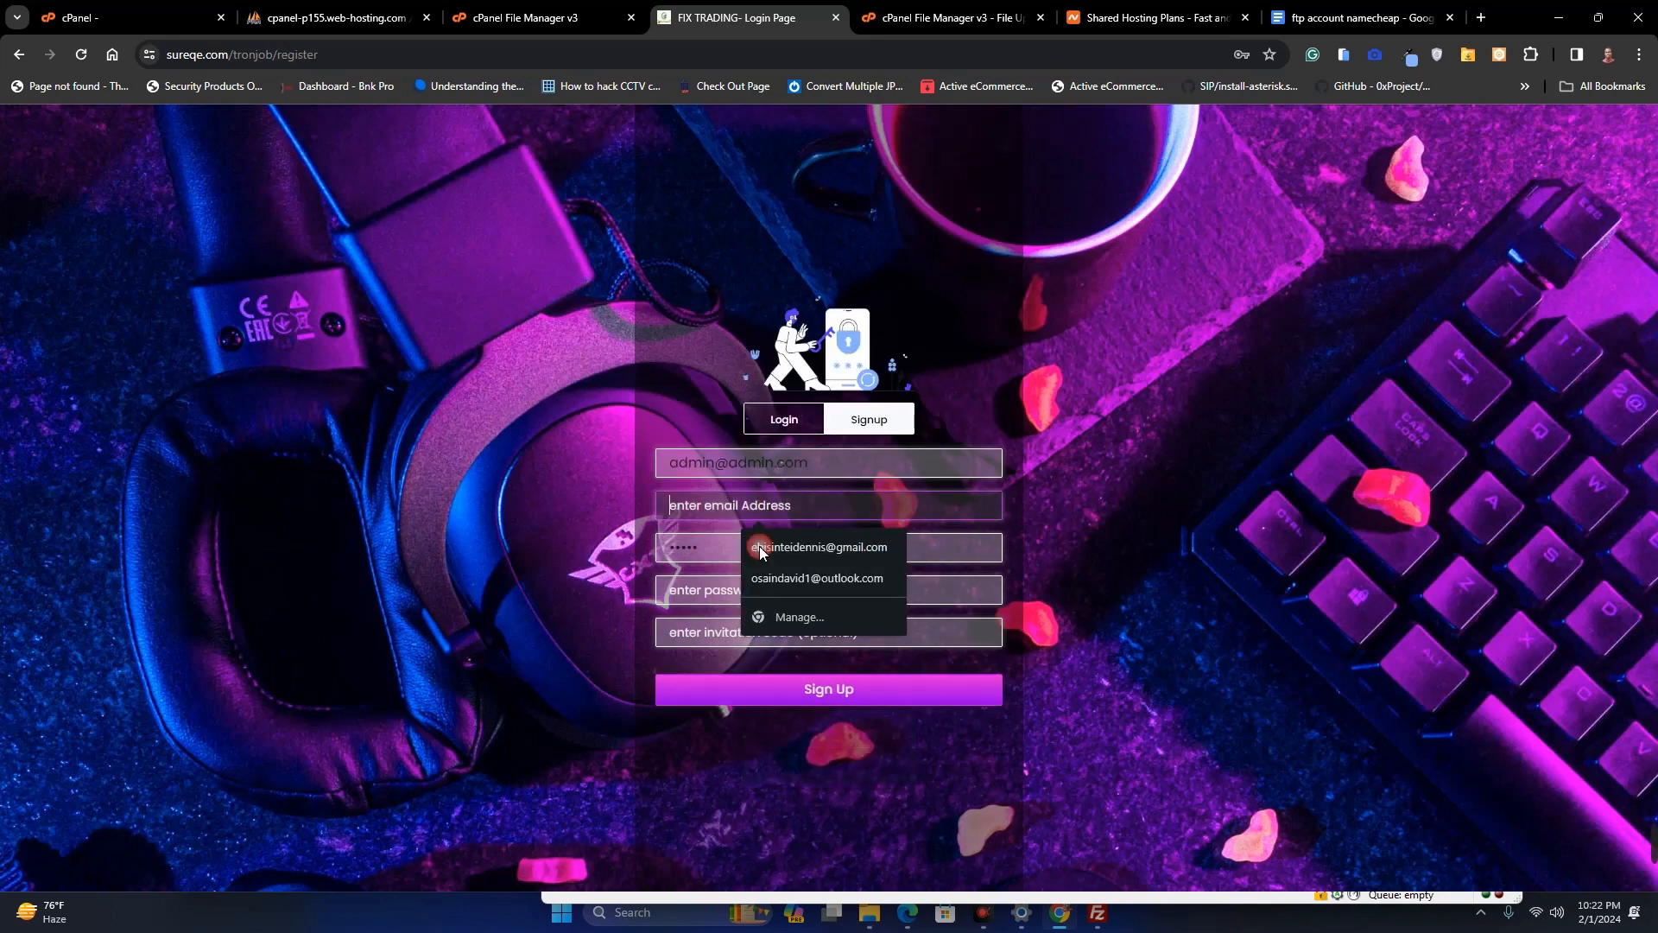
pyautogui.click(724, 592)
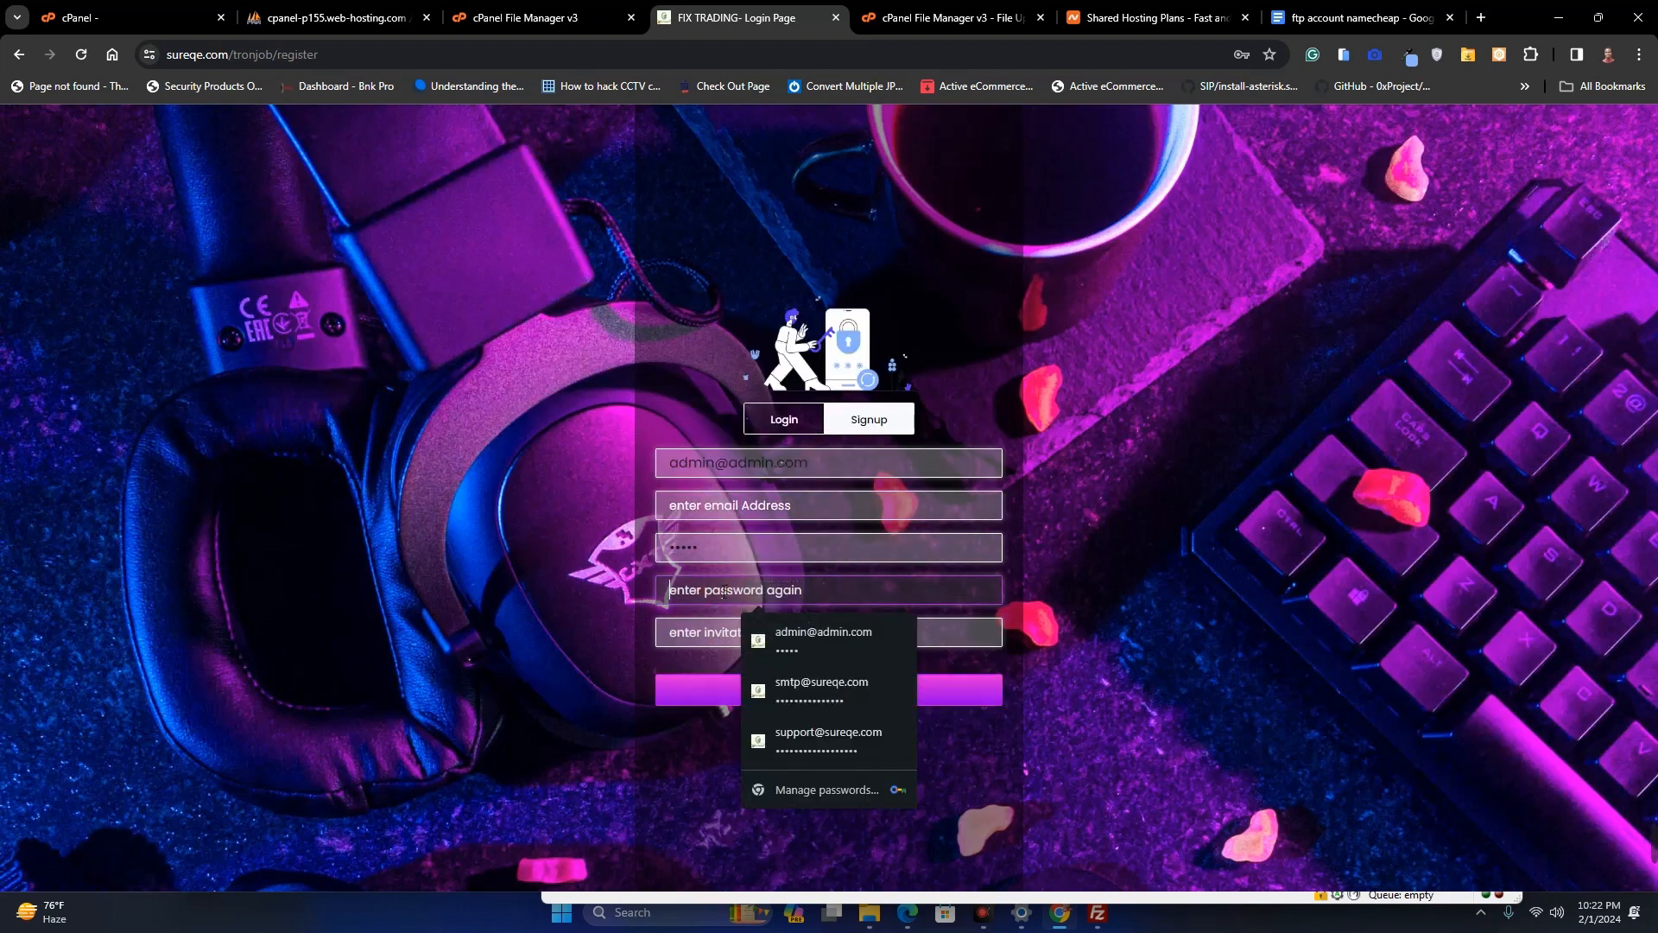
# - Open the registration page's web address for editing
pyautogui.click(369, 231)
pyautogui.click(348, 56)
pyautogui.click(350, 56)
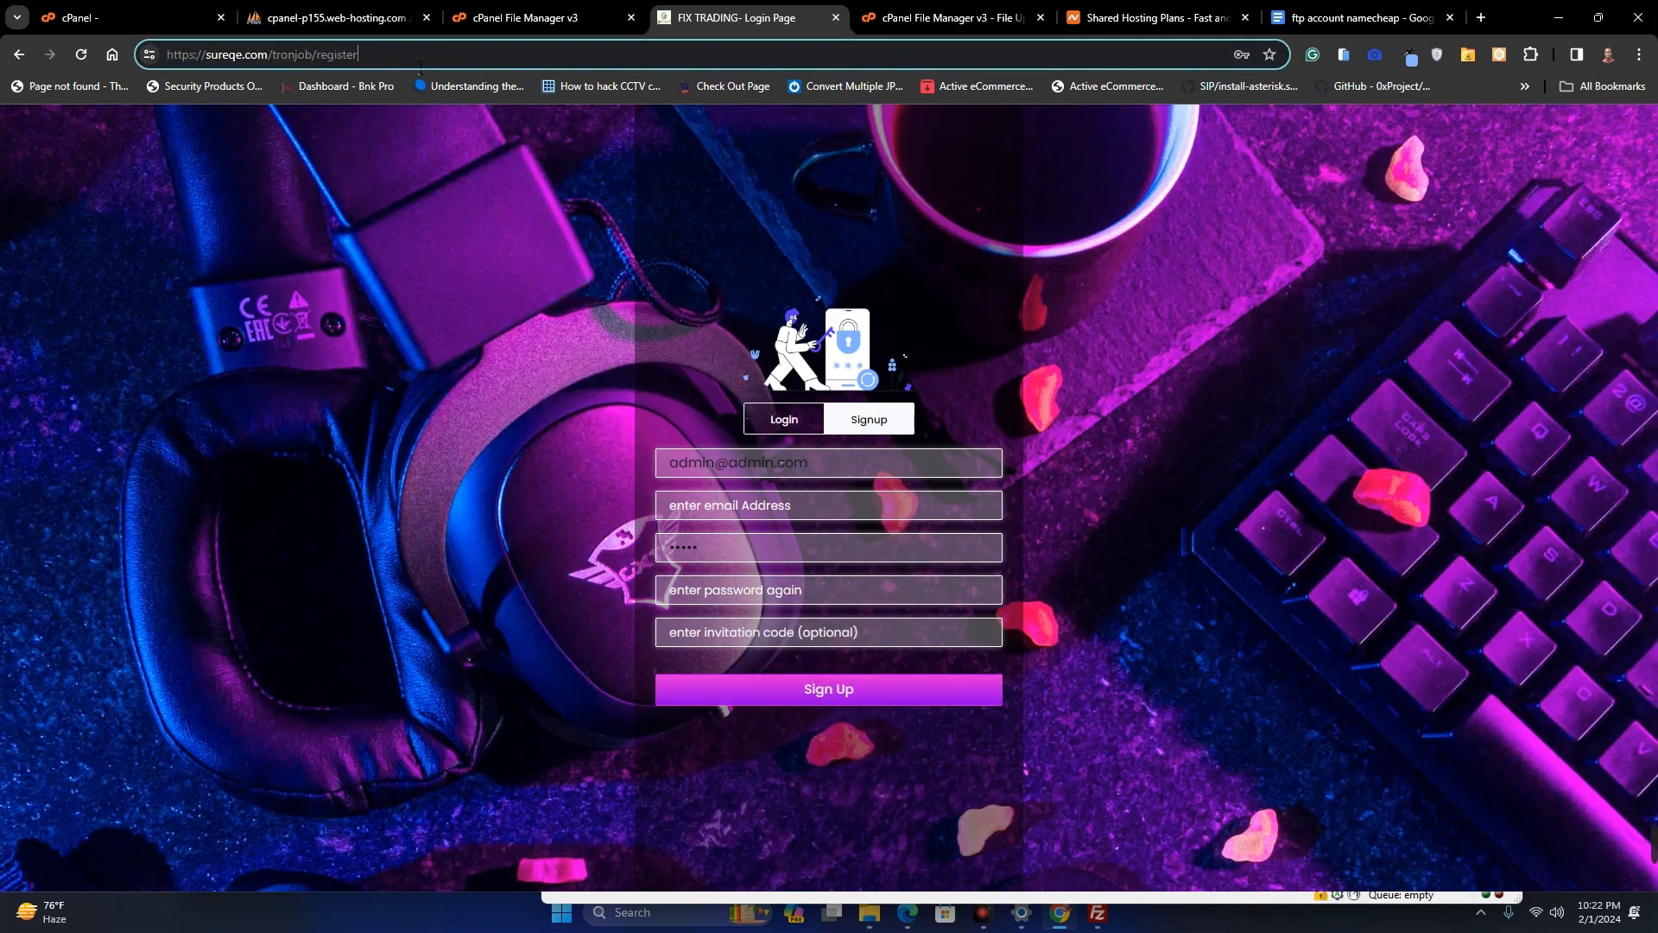
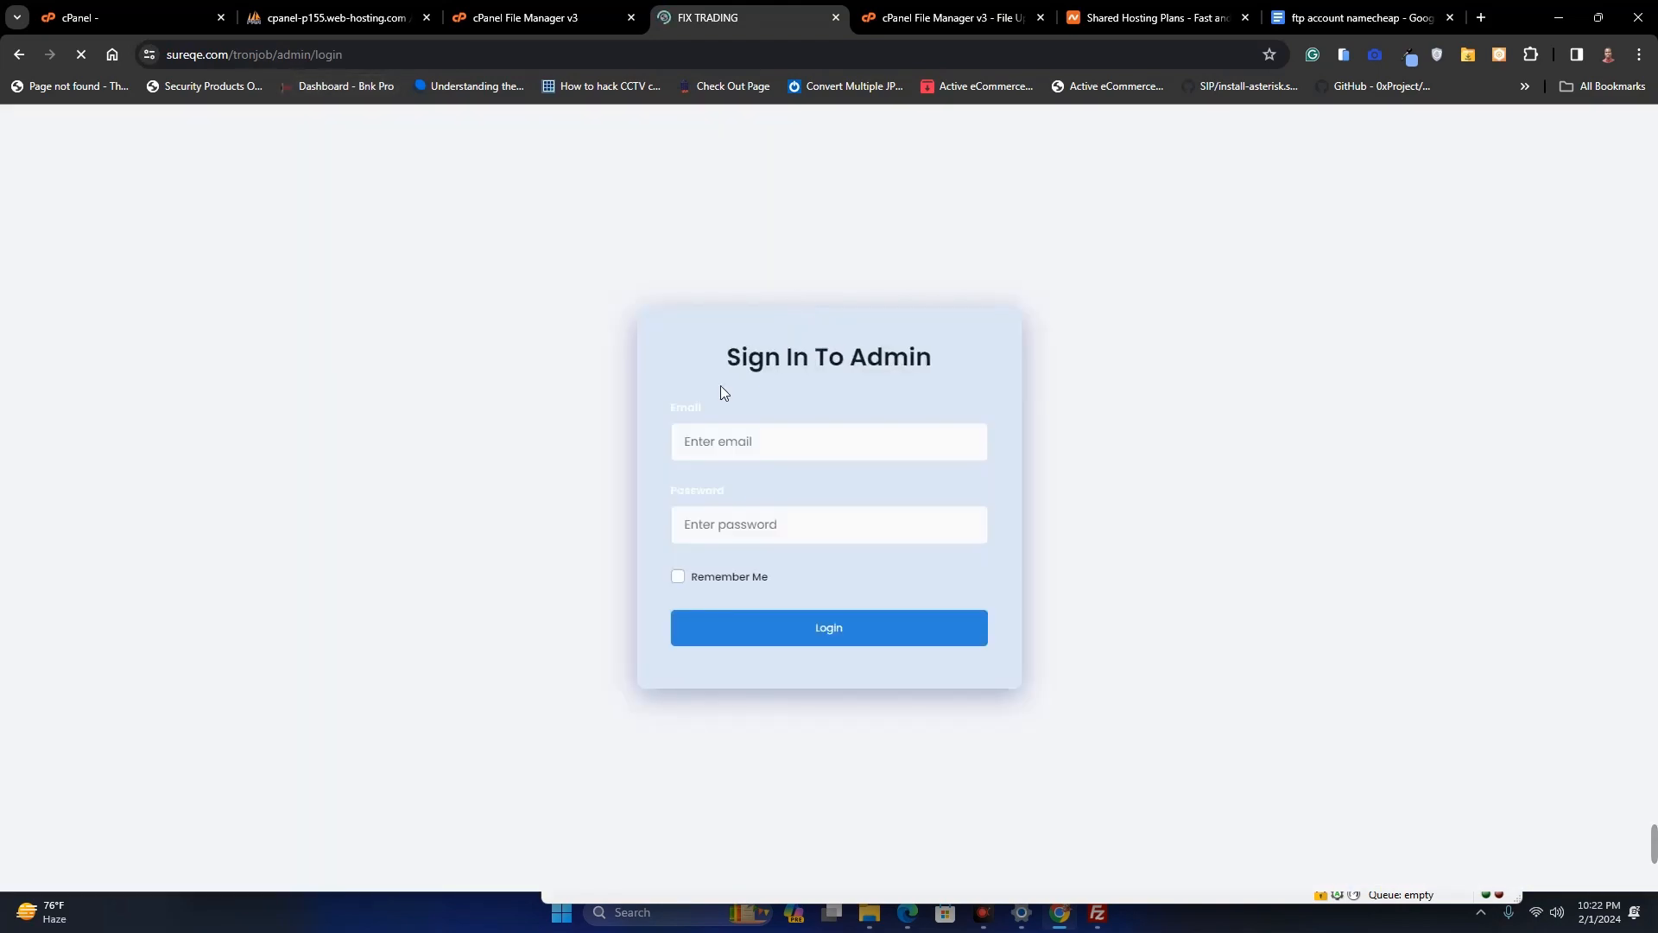
# - Edit the autofilled email address on the admin sign-in form, deleting characters from its domain part
pyautogui.click(752, 457)
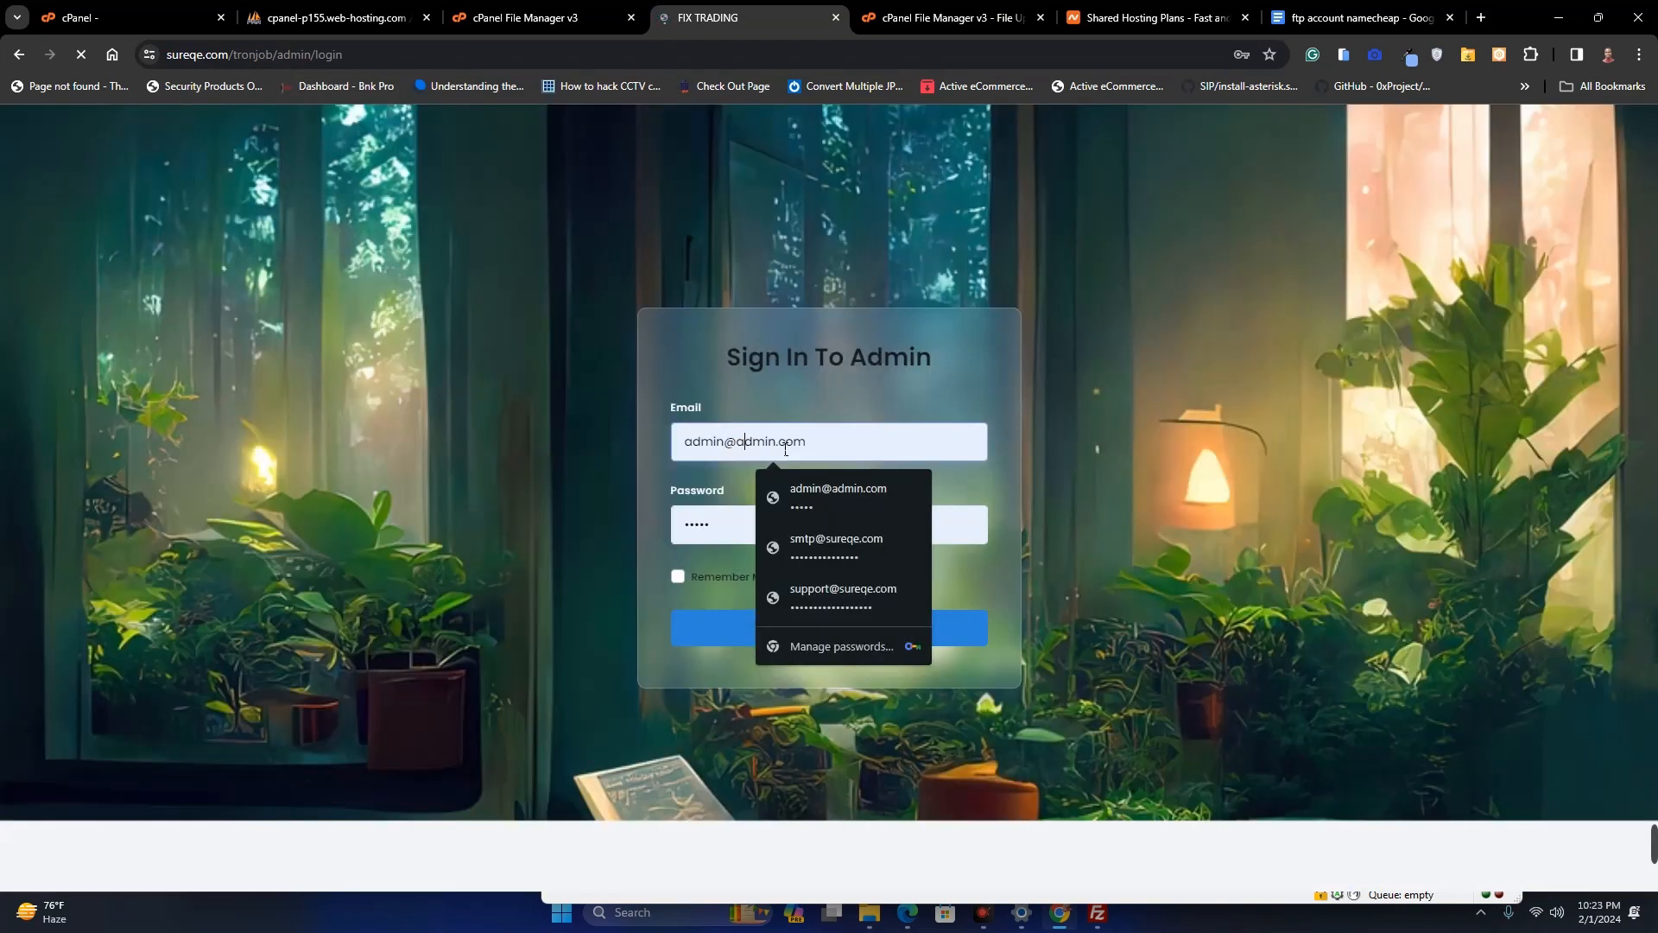
pyautogui.click(784, 449)
pyautogui.press('BackSpace')
pyautogui.press('BackSpace')
pyautogui.press('BackSpace')
pyautogui.press('BackSpace')
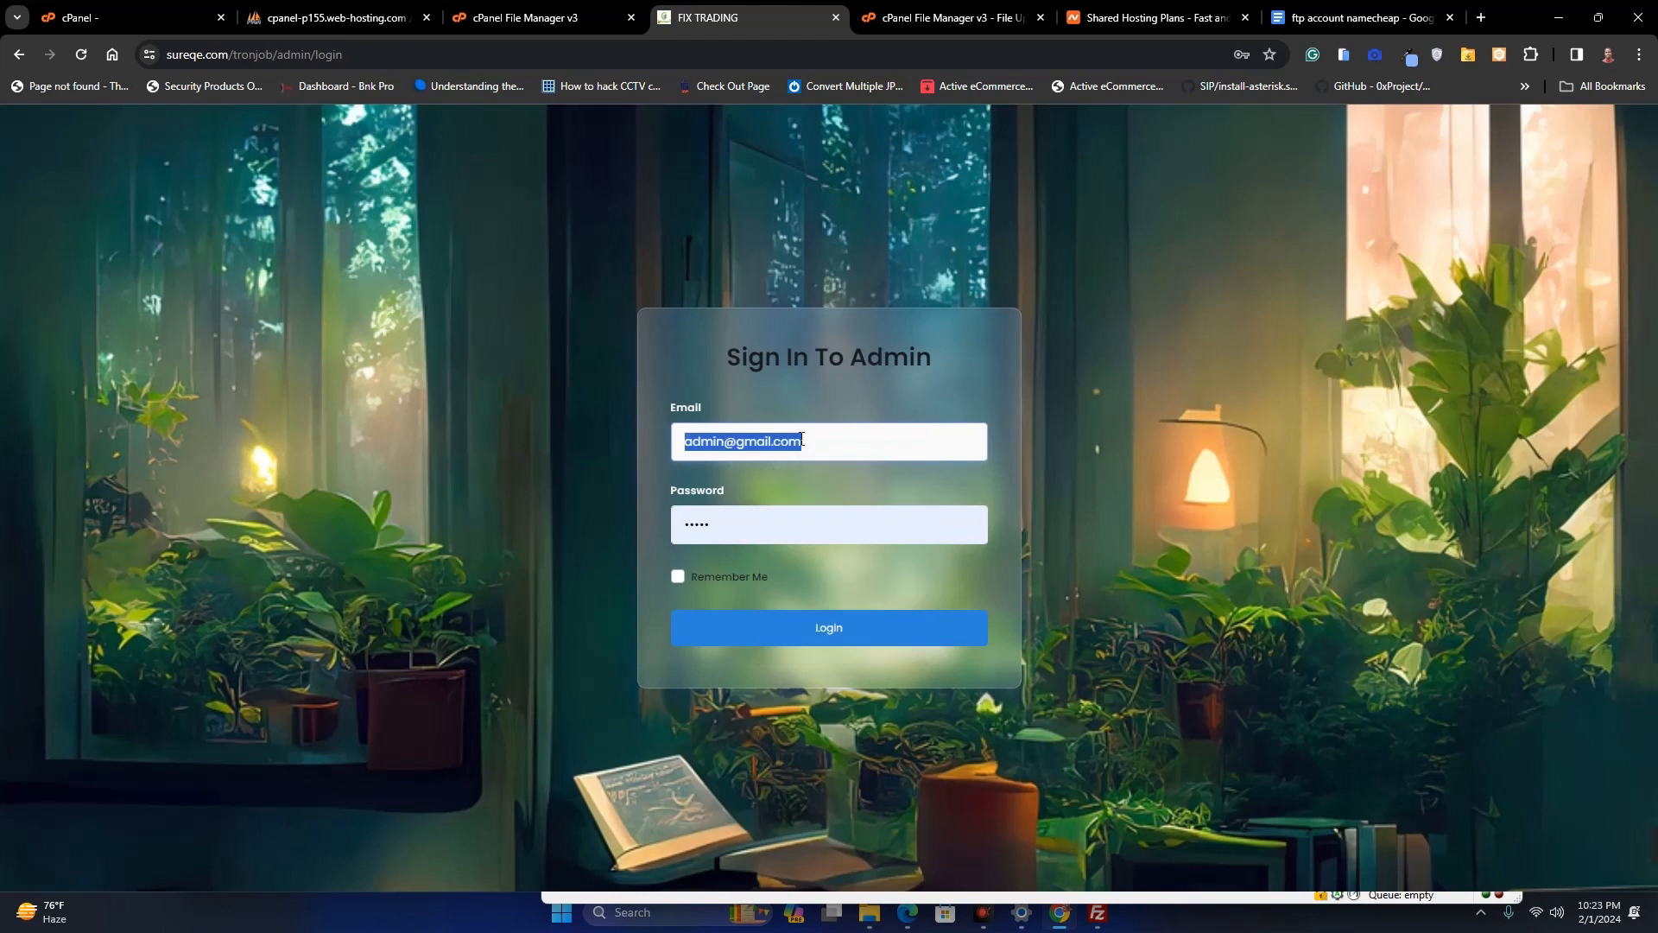
# - Fill in the admin account password, sign in to the FIX TRADING admin area, and save the login credentials in the browser
pyautogui.click(765, 542)
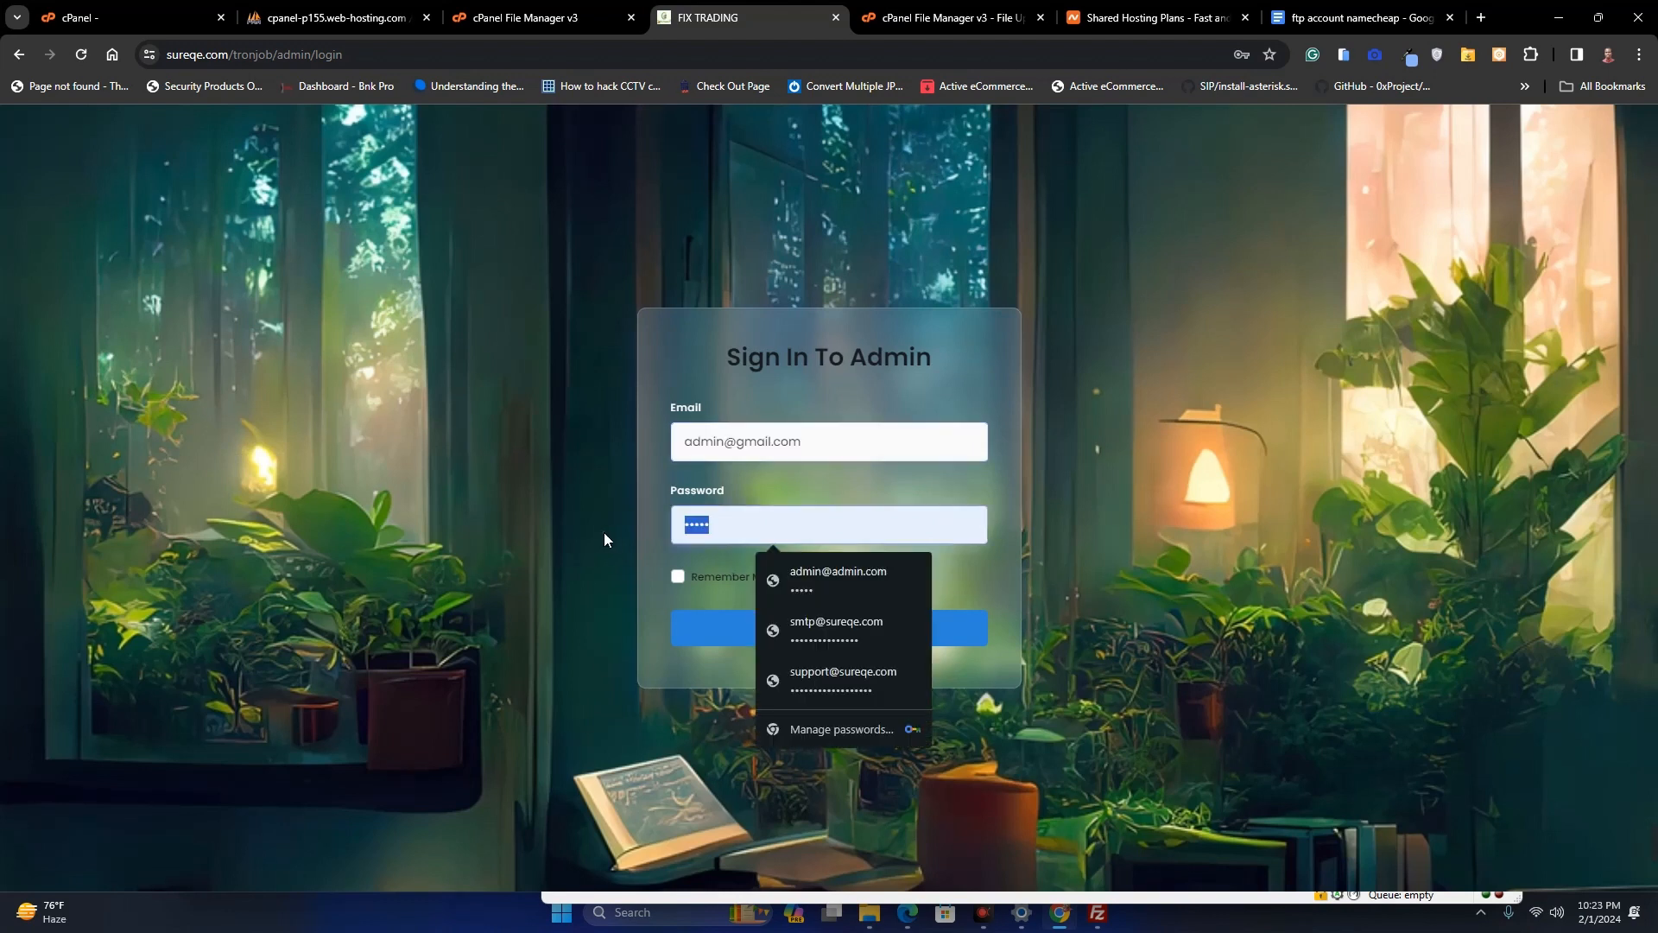
pyautogui.click(777, 570)
pyautogui.click(825, 638)
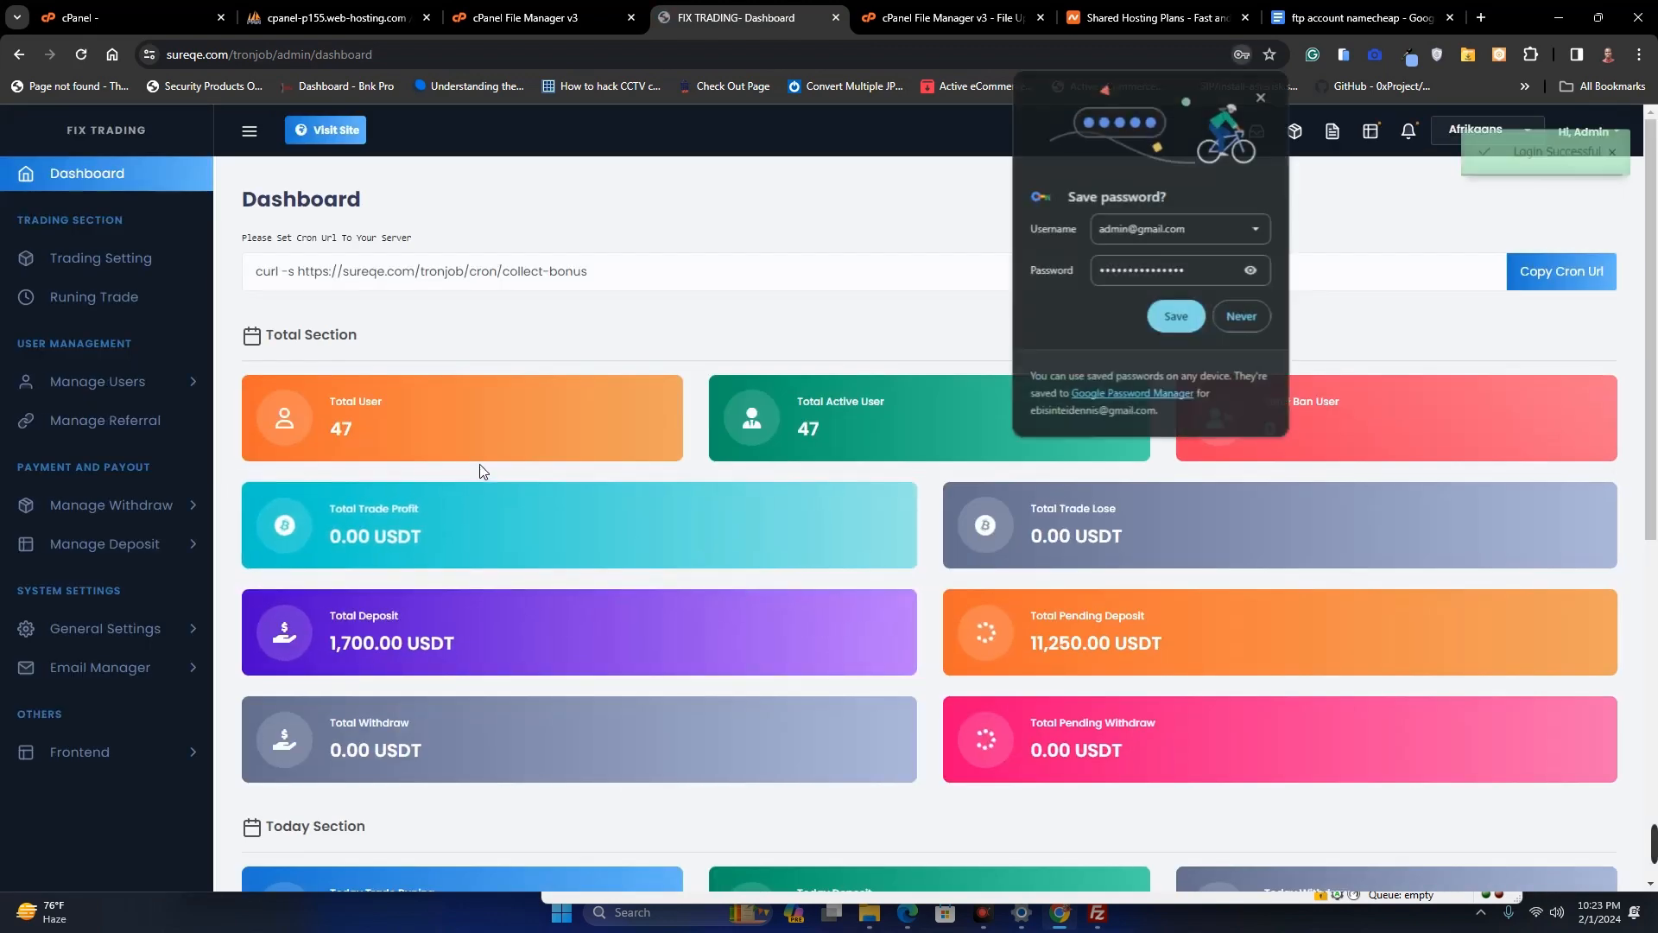
pyautogui.scroll(-1, 459, 453)
pyautogui.click(1174, 319)
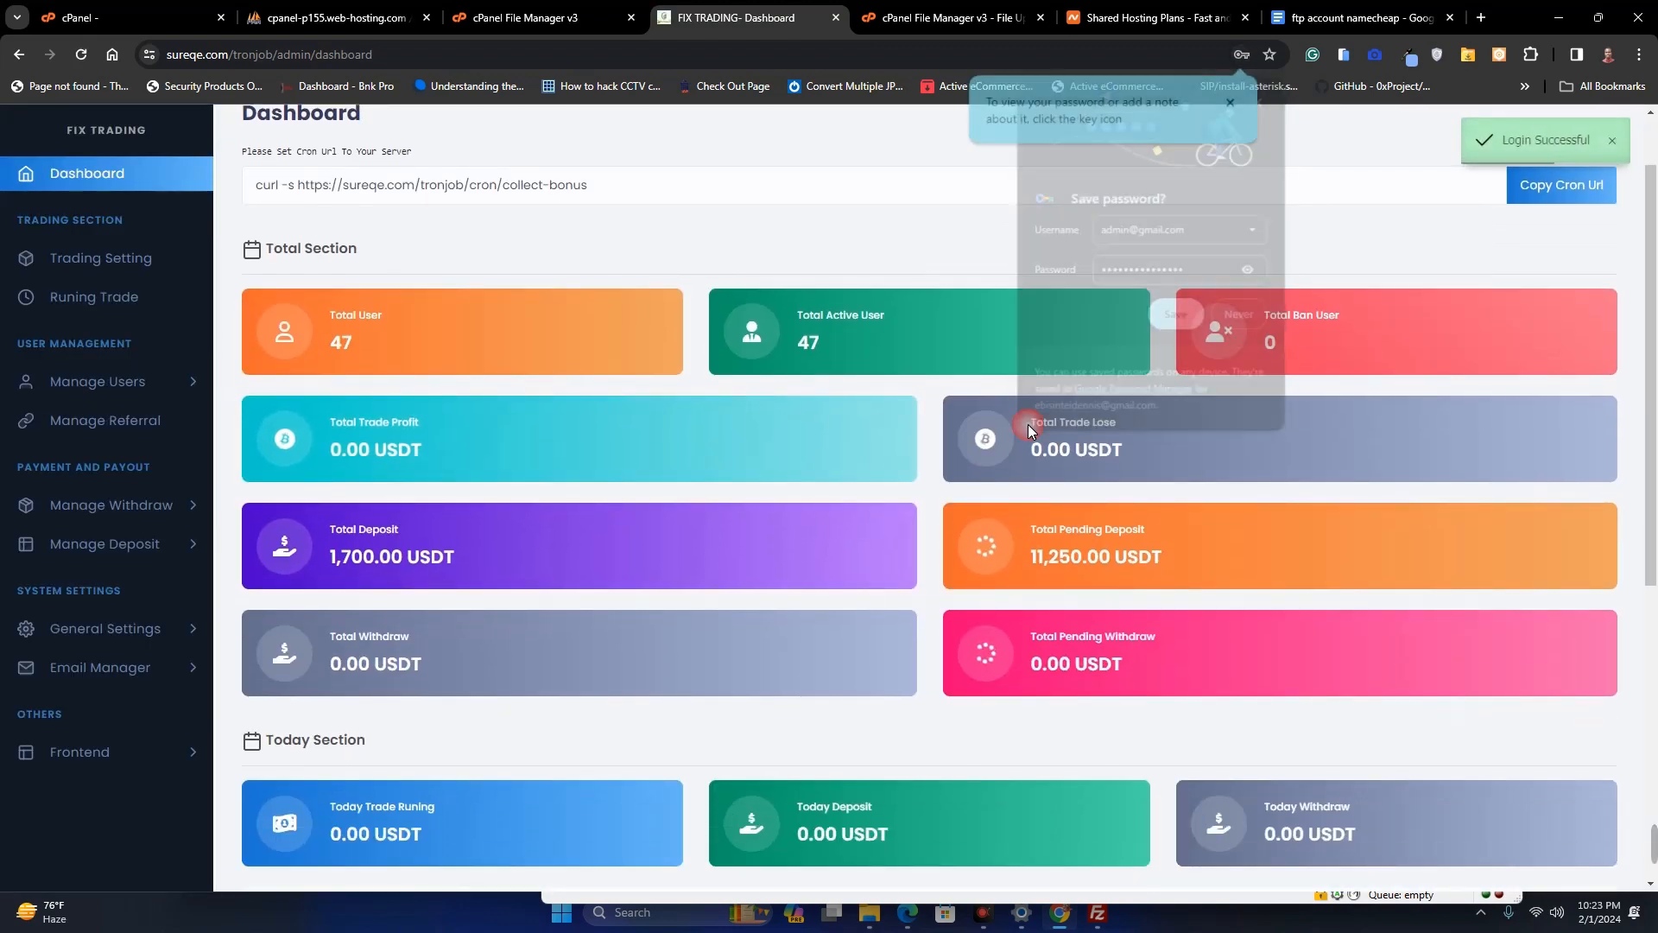
# - Examine the admin dashboard's statistics cards in the Total and Today sections
pyautogui.scroll(-5, 627, 467)
pyautogui.scroll(8, 630, 522)
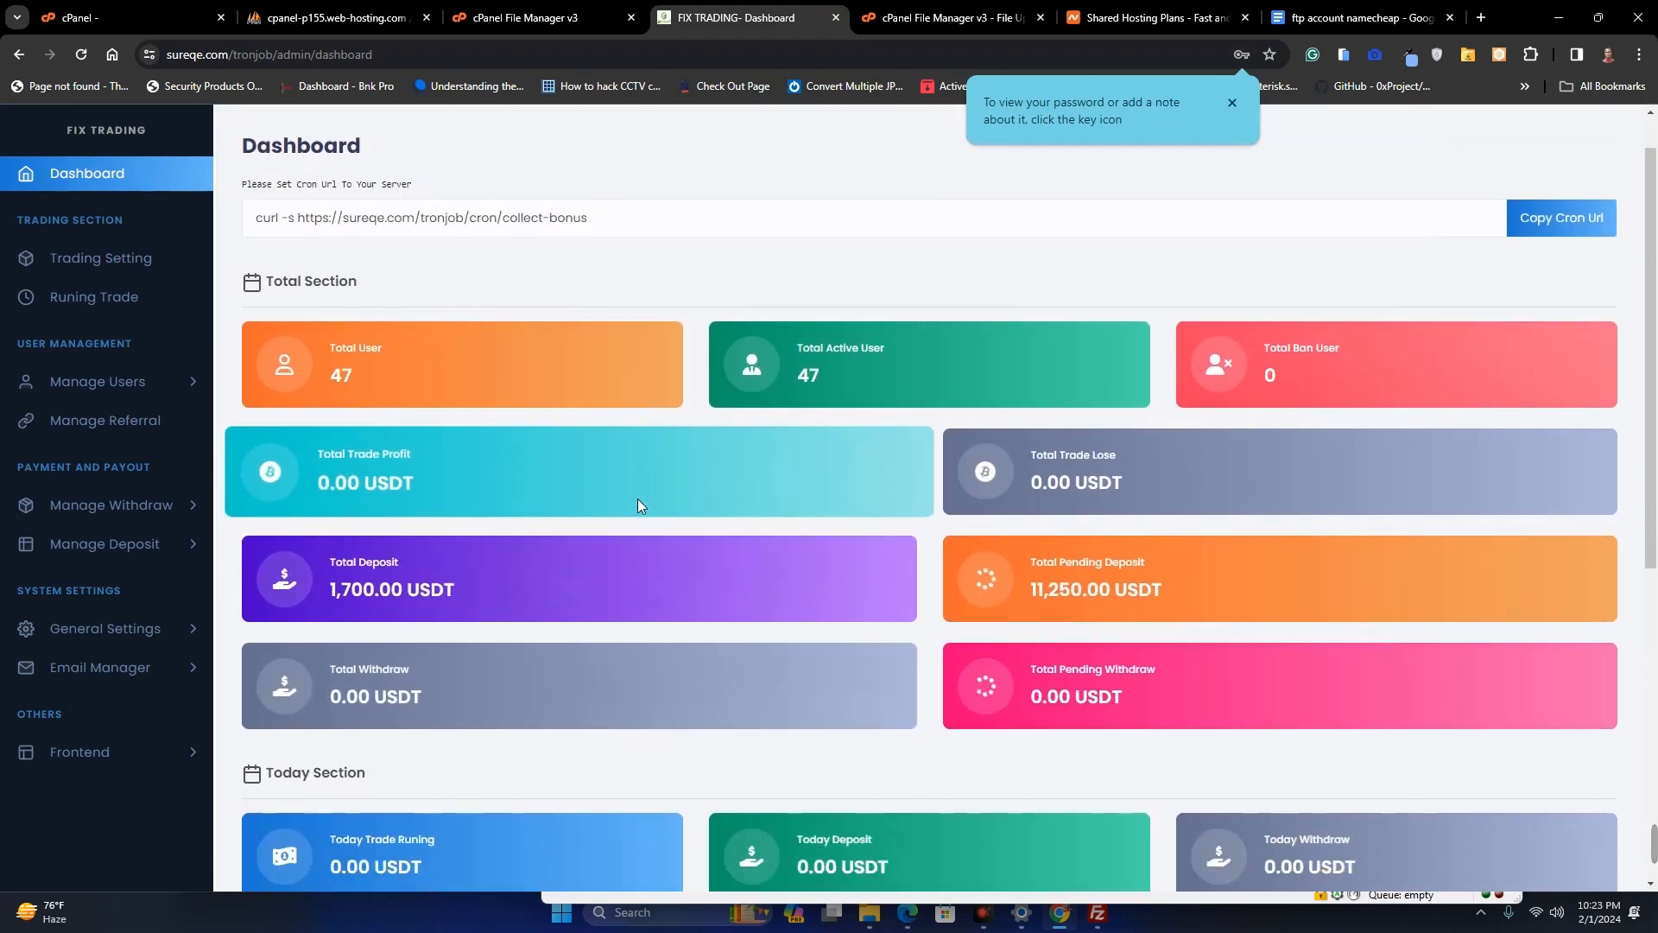
pyautogui.scroll(-5, 639, 499)
pyautogui.scroll(5, 637, 496)
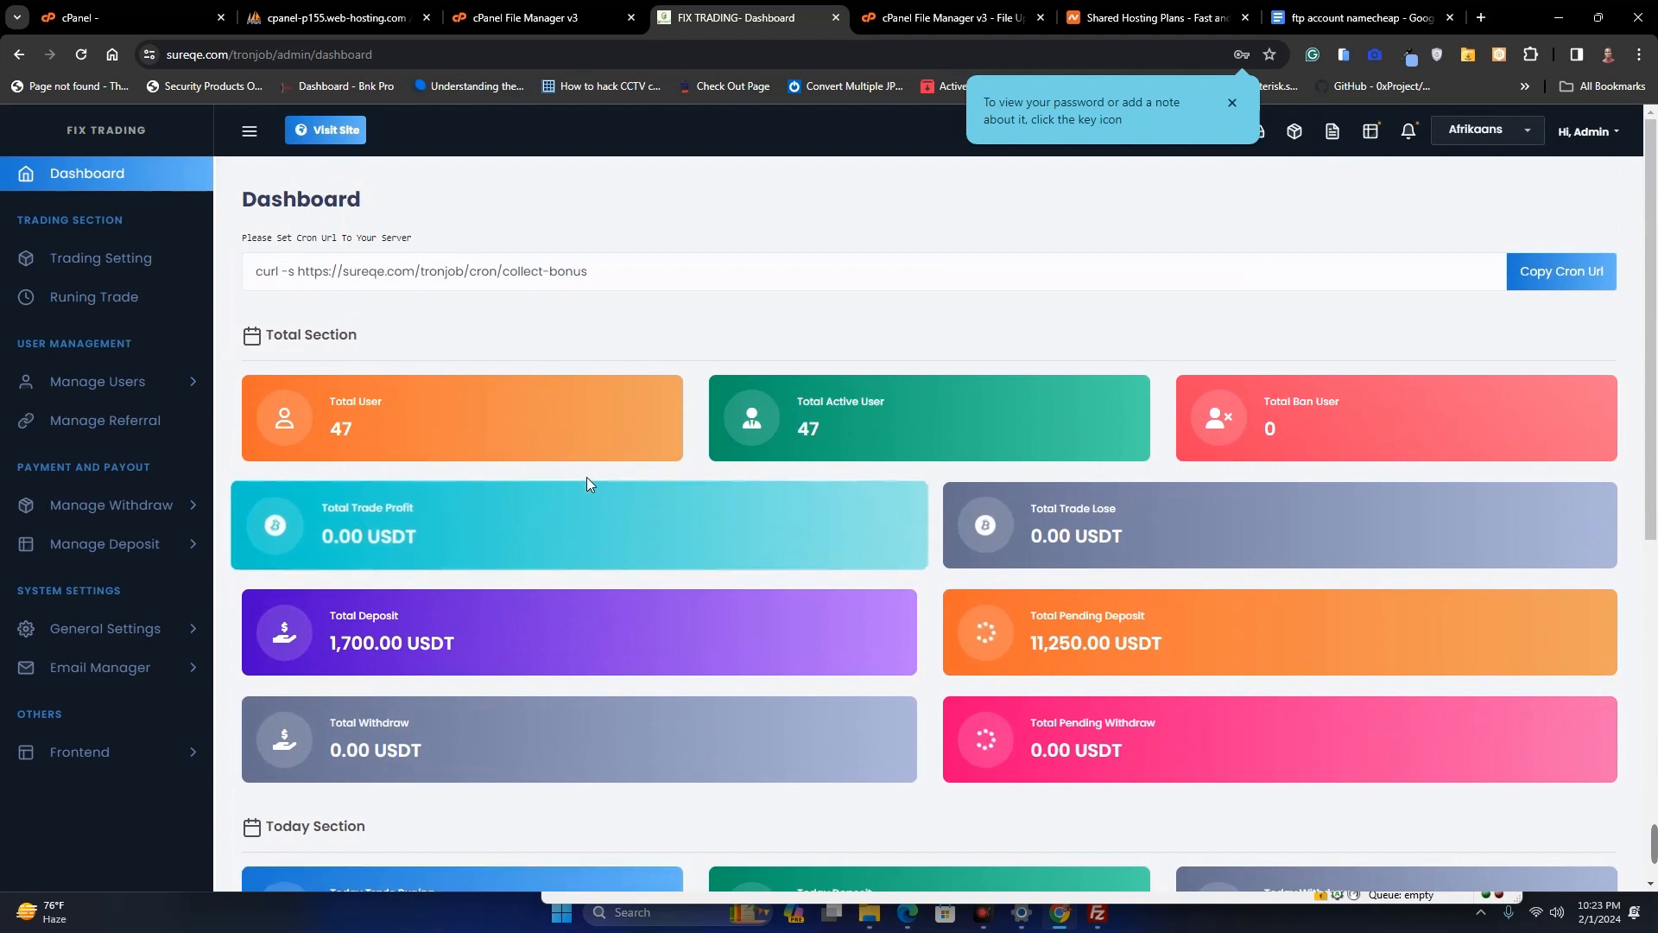
pyautogui.scroll(-5, 587, 476)
pyautogui.scroll(5, 587, 477)
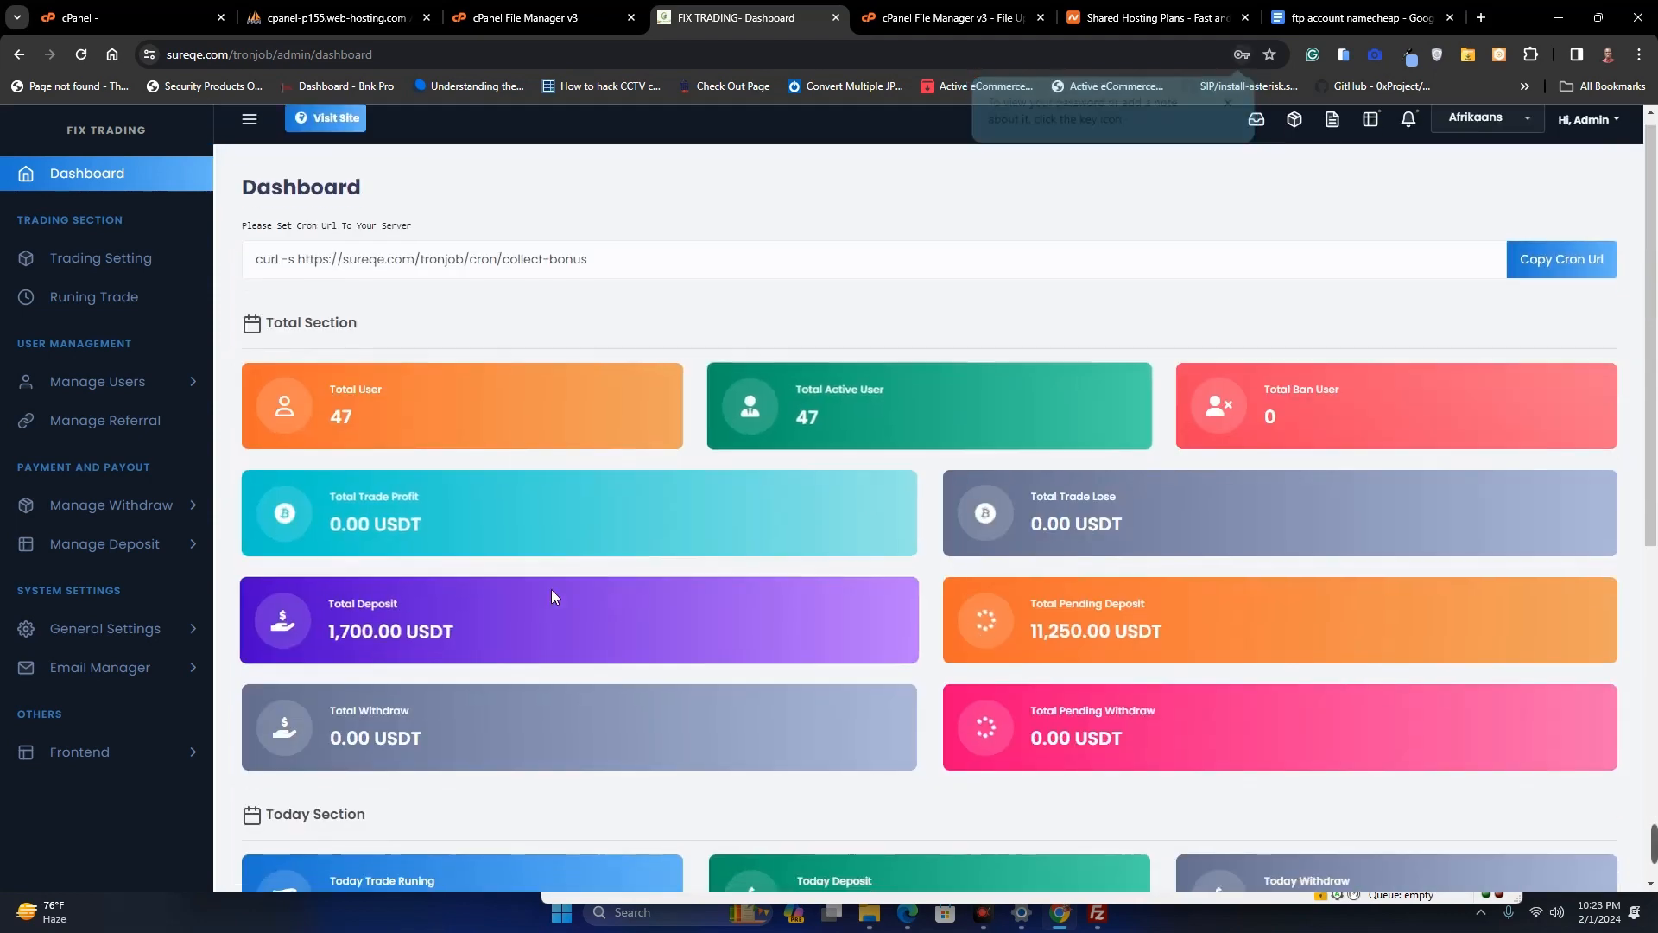
pyautogui.scroll(-7, 551, 589)
pyautogui.scroll(8, 513, 563)
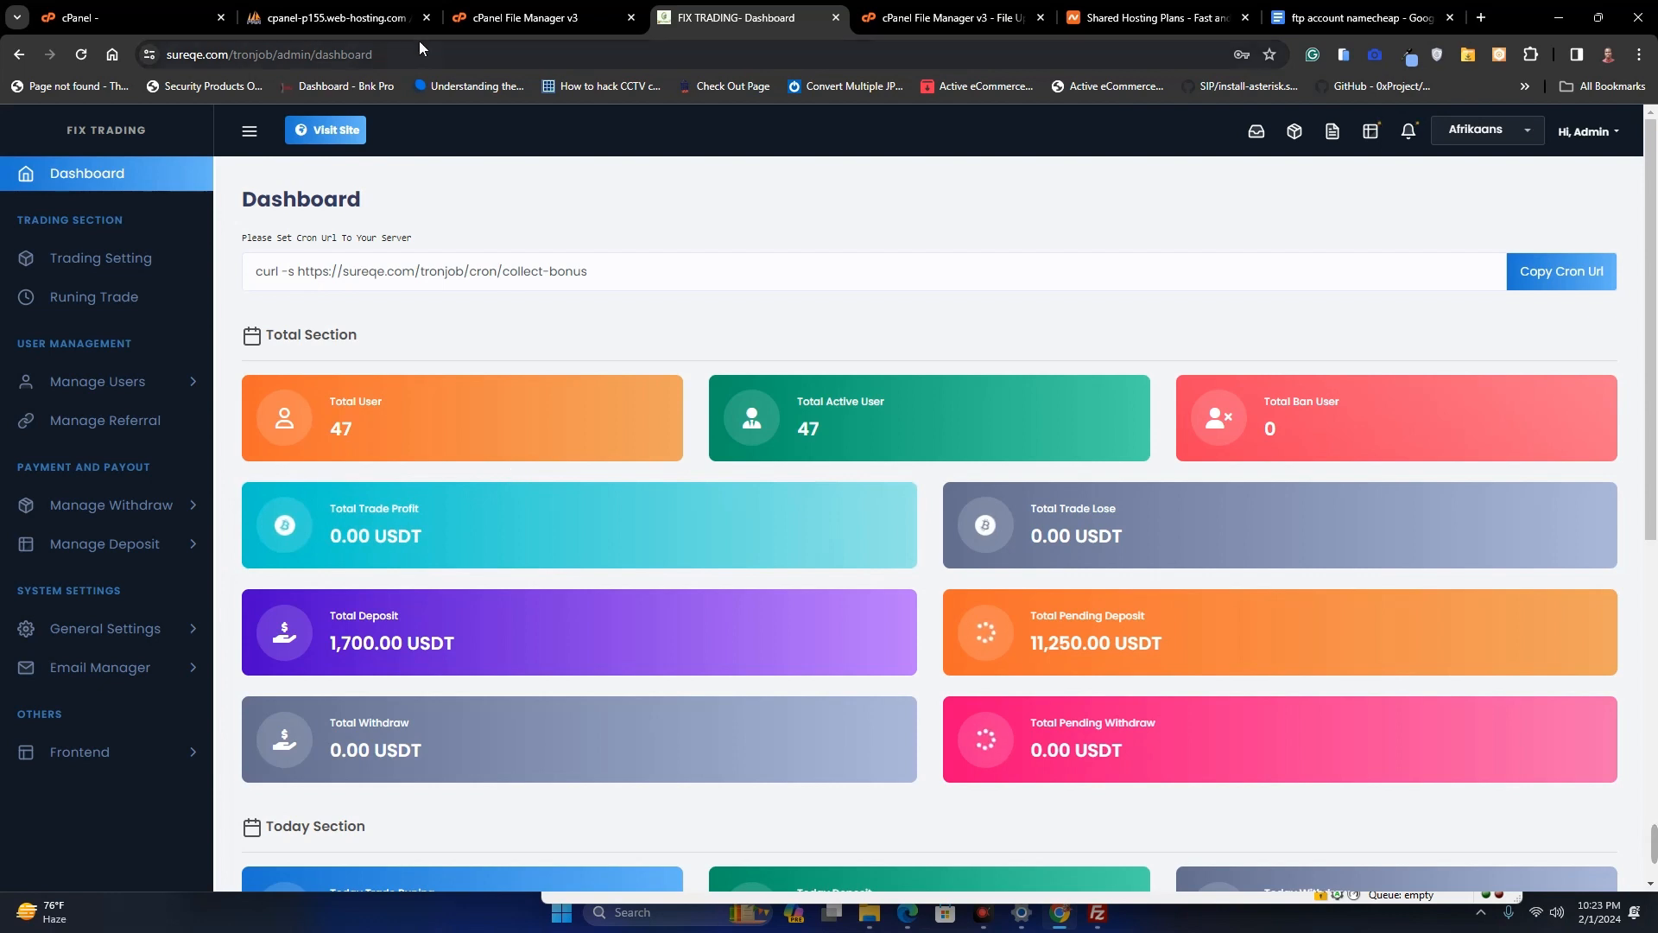
# - Return to the cPanel PHP Selector and check the list of available PHP versions, leaving the current selection in place
pyautogui.click(95, 19)
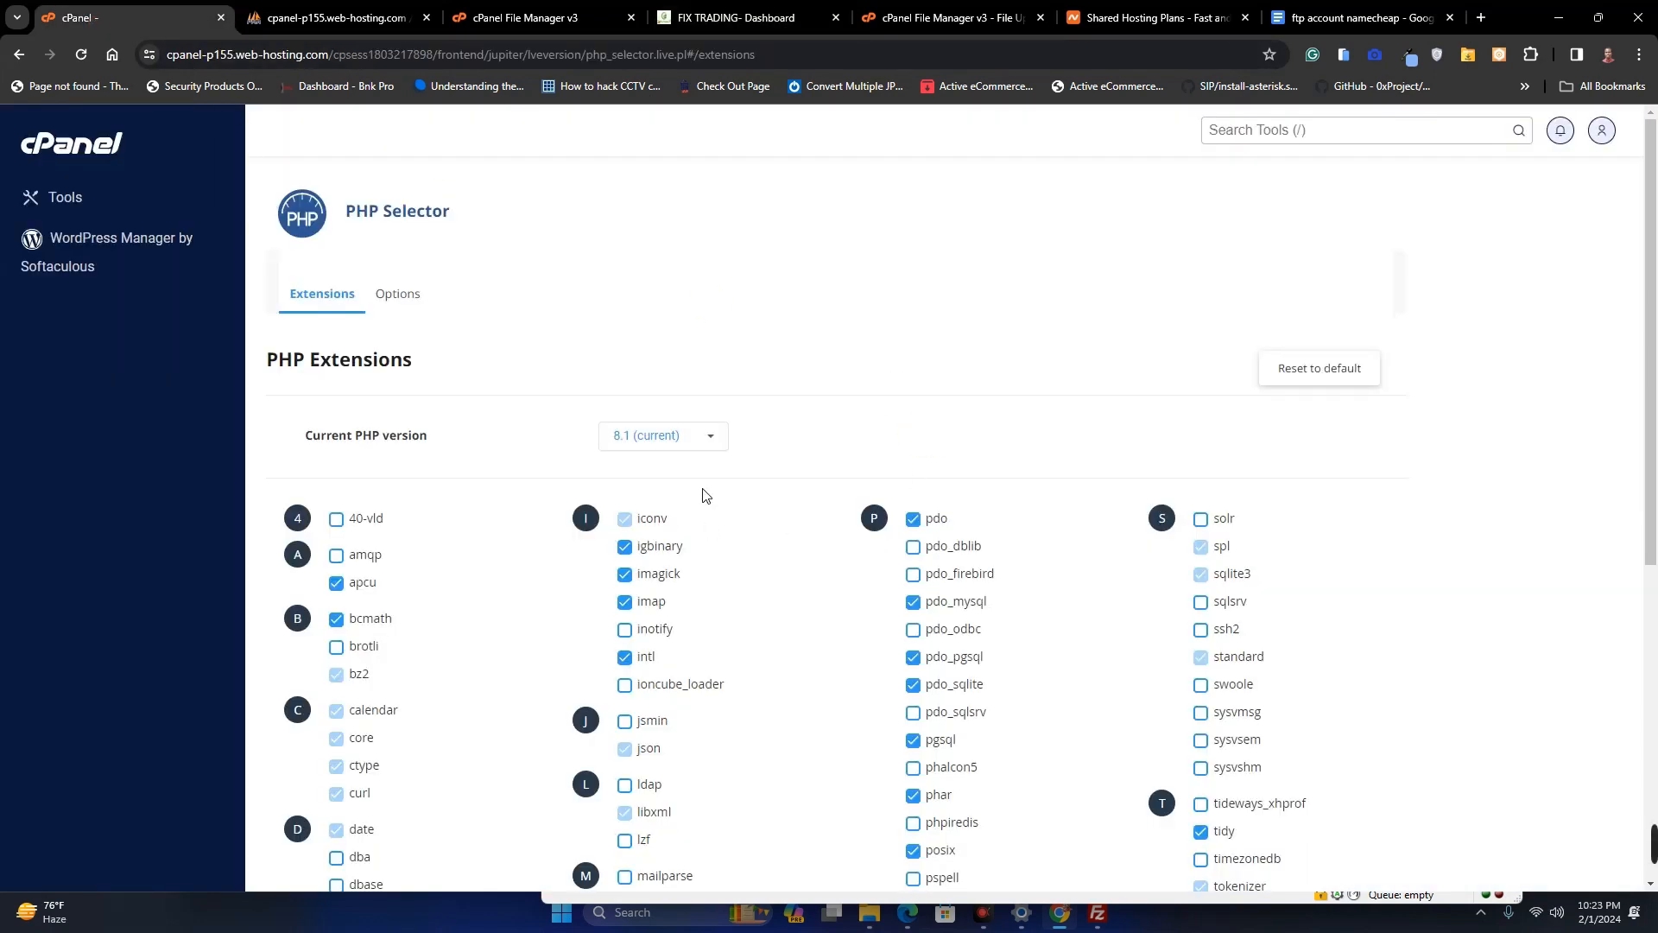
pyautogui.click(650, 436)
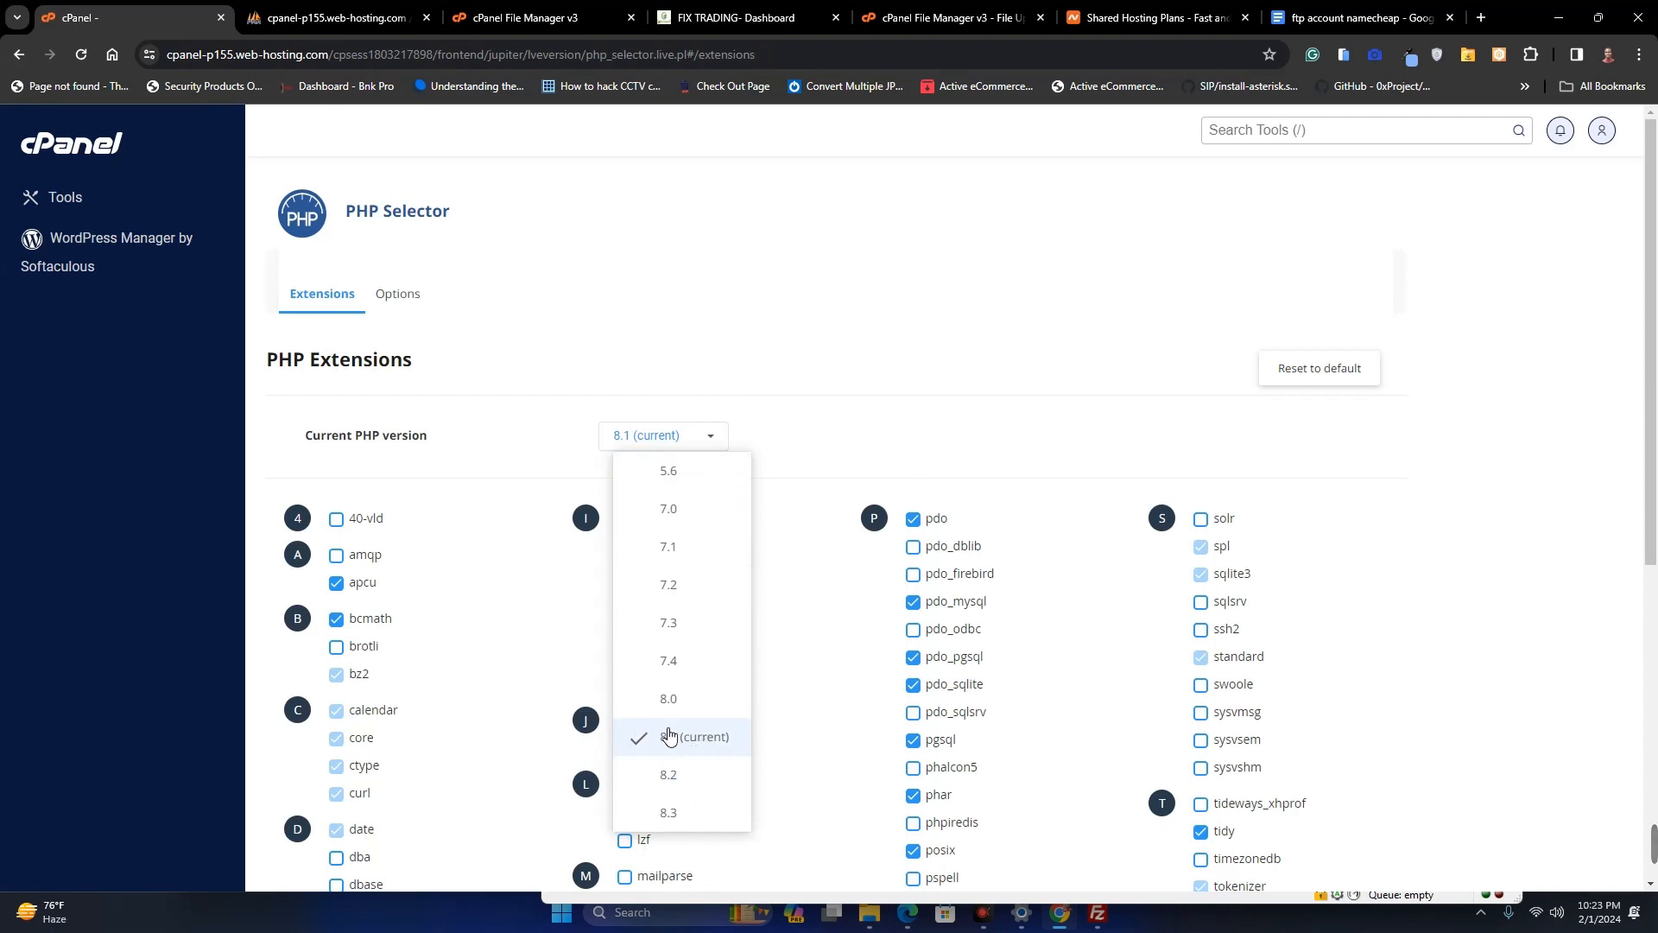
pyautogui.click(596, 311)
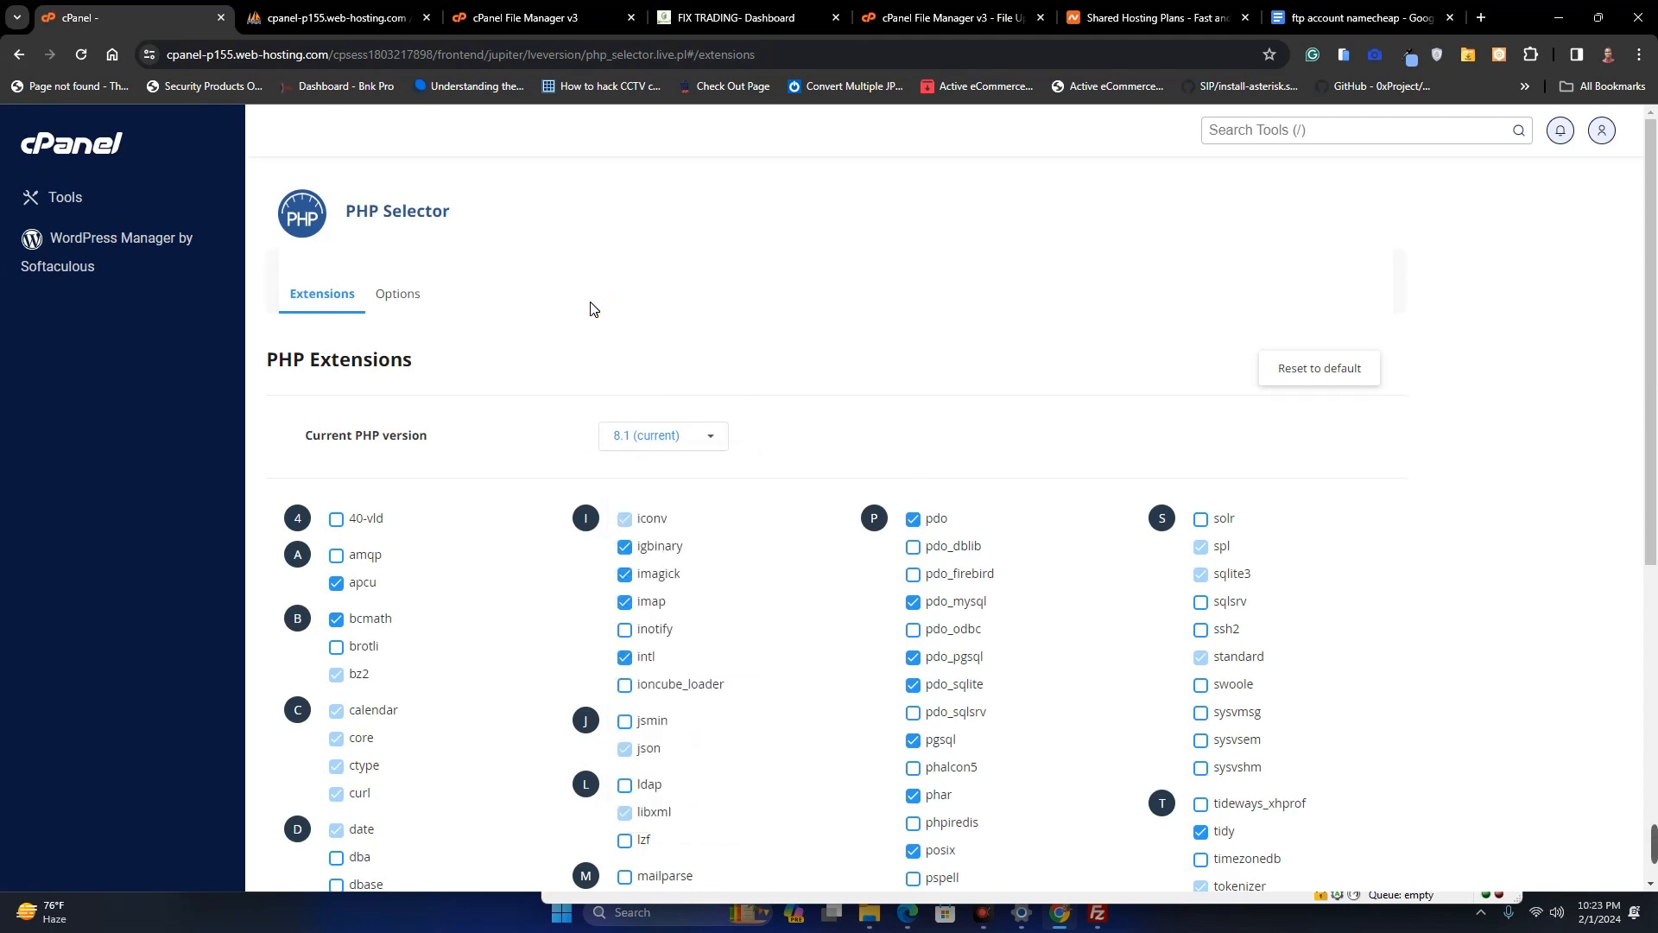